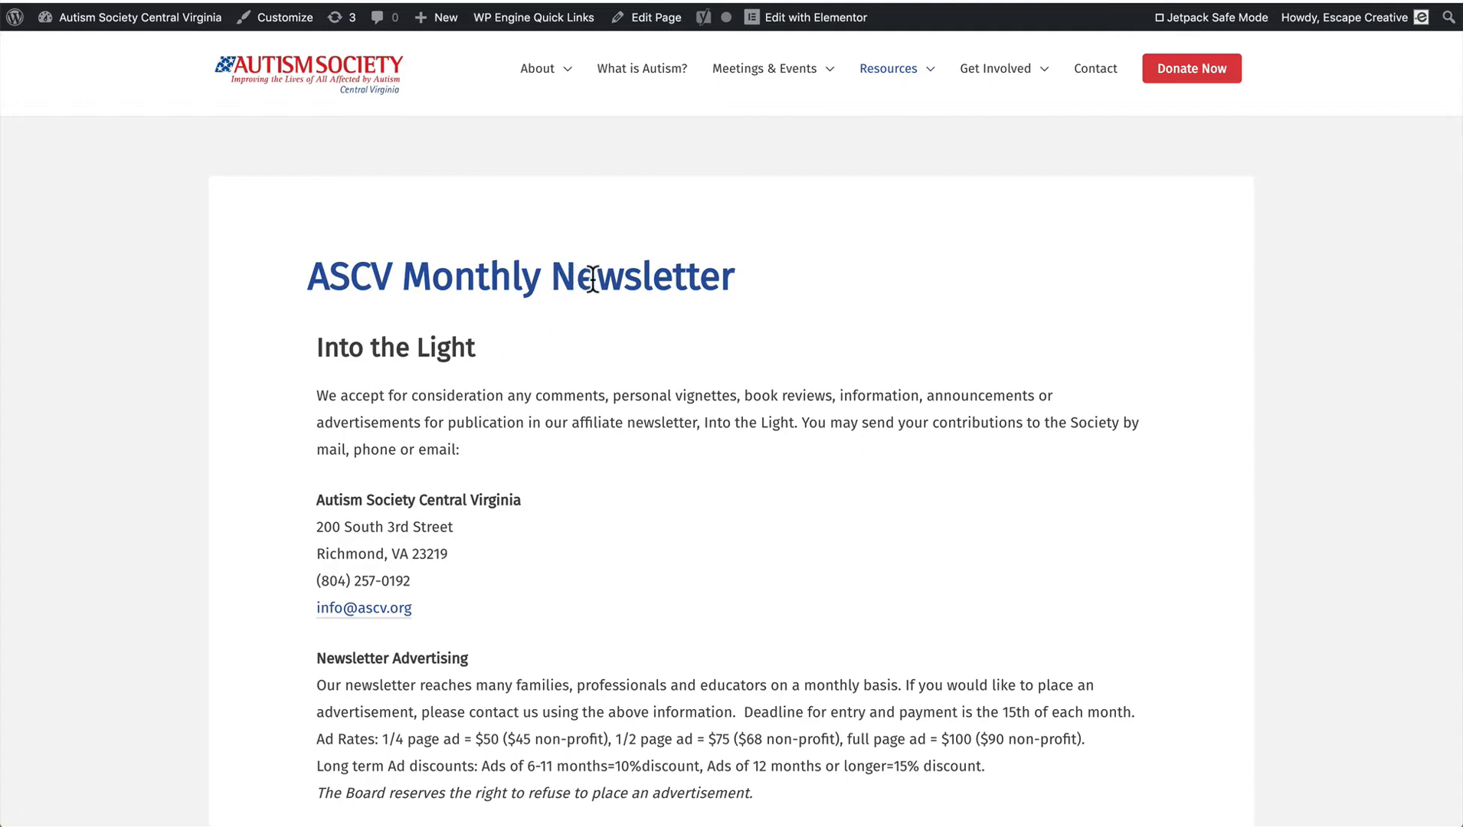
Examine the introduction and the yearly newsletter issue tables on the ASCV Monthly Newsletter page.
{"action": "scroll", "coordinate": [592, 280], "scroll_direction": "down", "scroll_amount": 3}
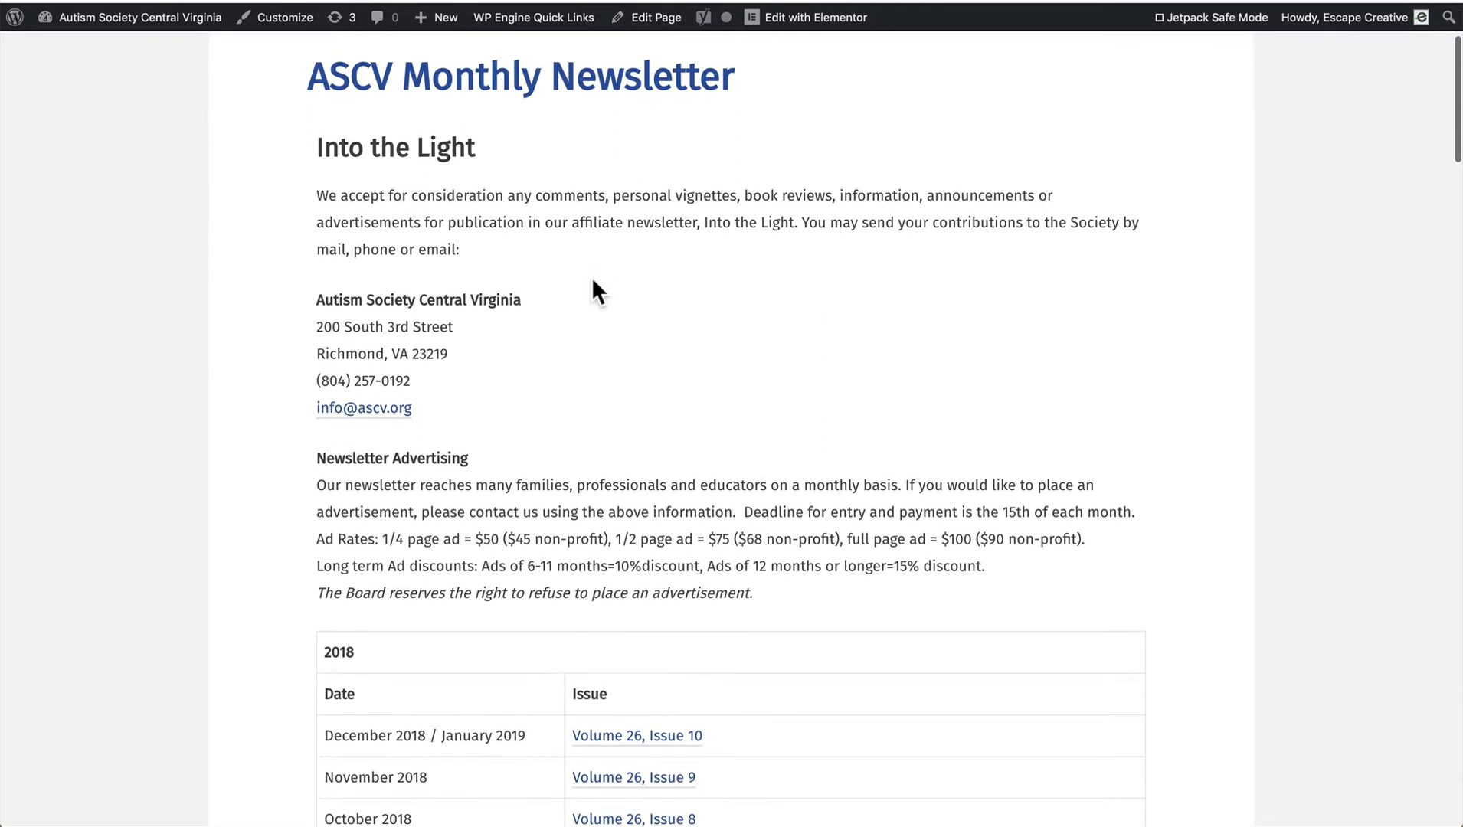
{"action": "scroll", "coordinate": [581, 294], "scroll_direction": "down", "scroll_amount": 3}
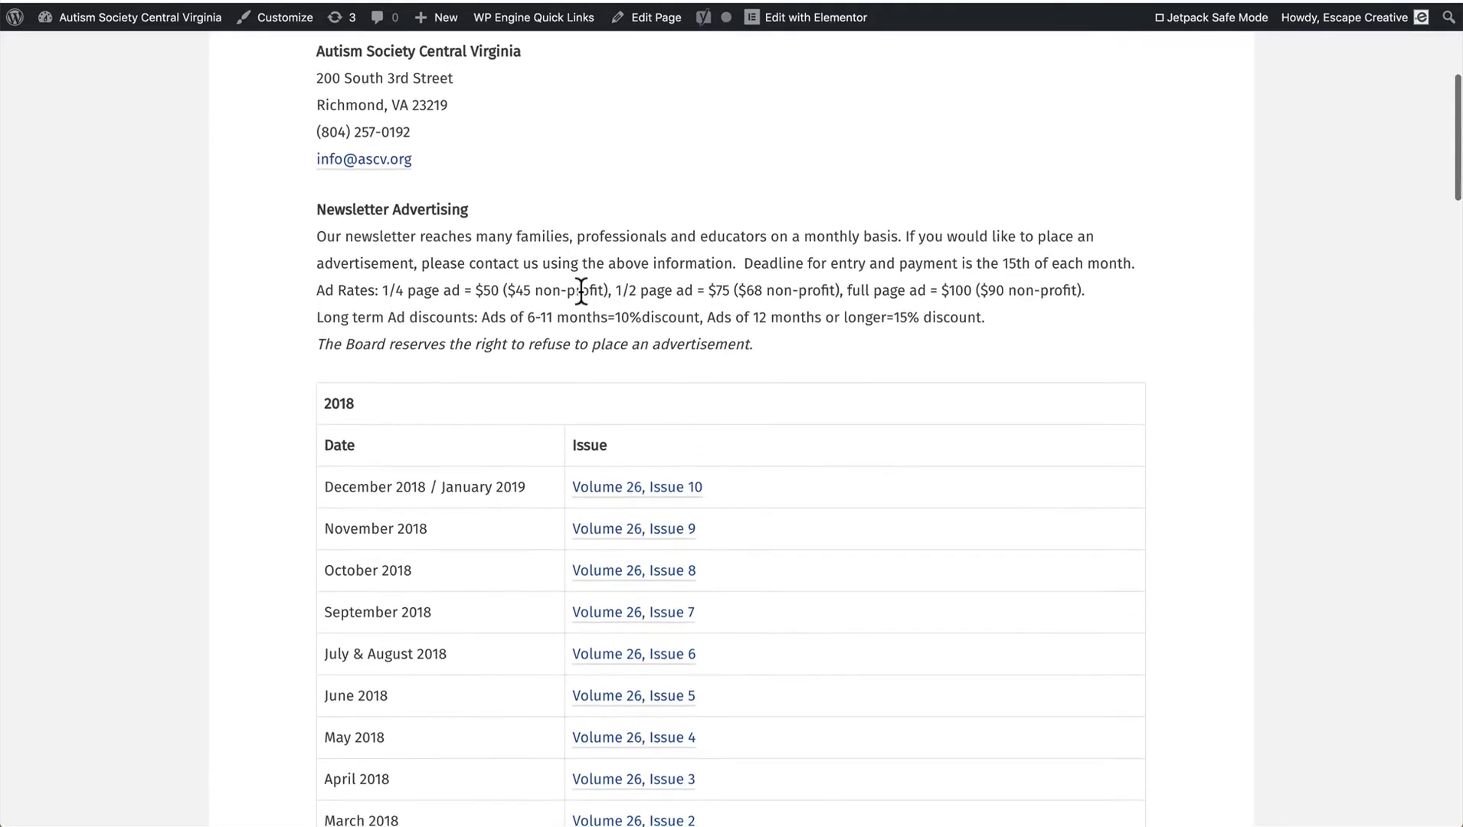
{"action": "scroll", "coordinate": [581, 292], "scroll_direction": "down", "scroll_amount": 3}
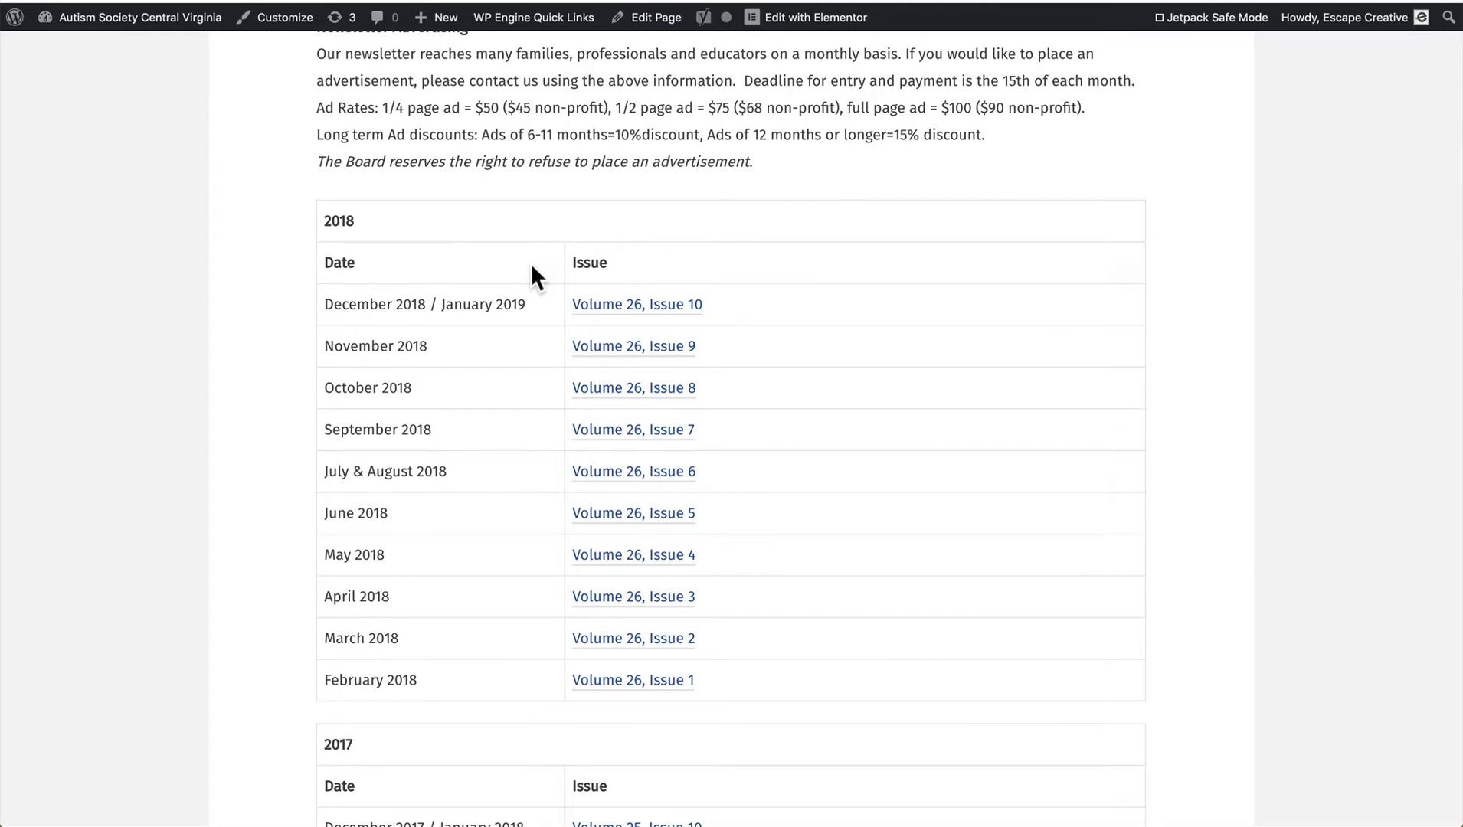
{"action": "scroll", "coordinate": [532, 267], "scroll_direction": "down", "scroll_amount": 1}
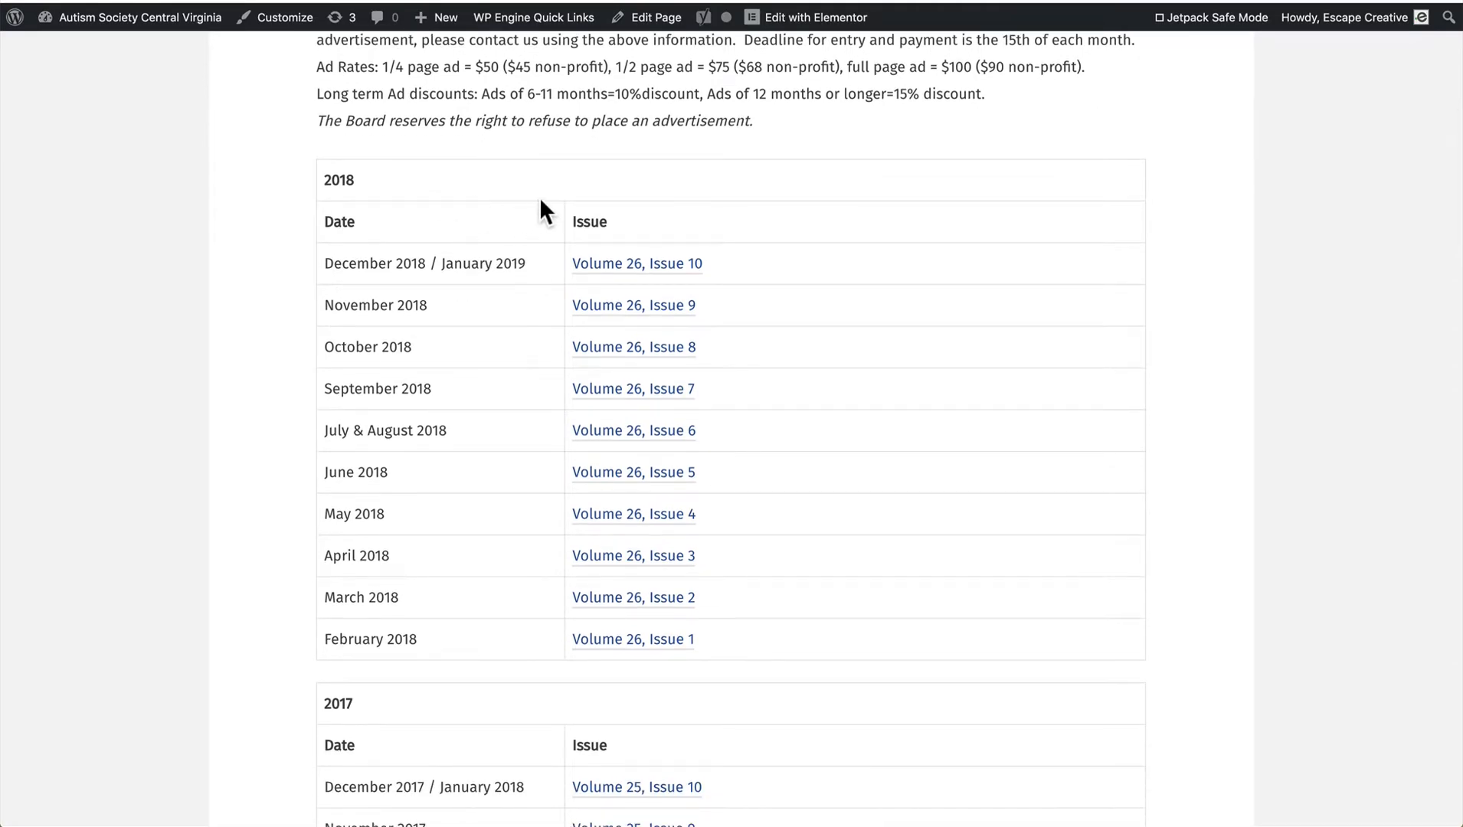
{"action": "scroll", "coordinate": [541, 201], "scroll_direction": "down", "scroll_amount": 6}
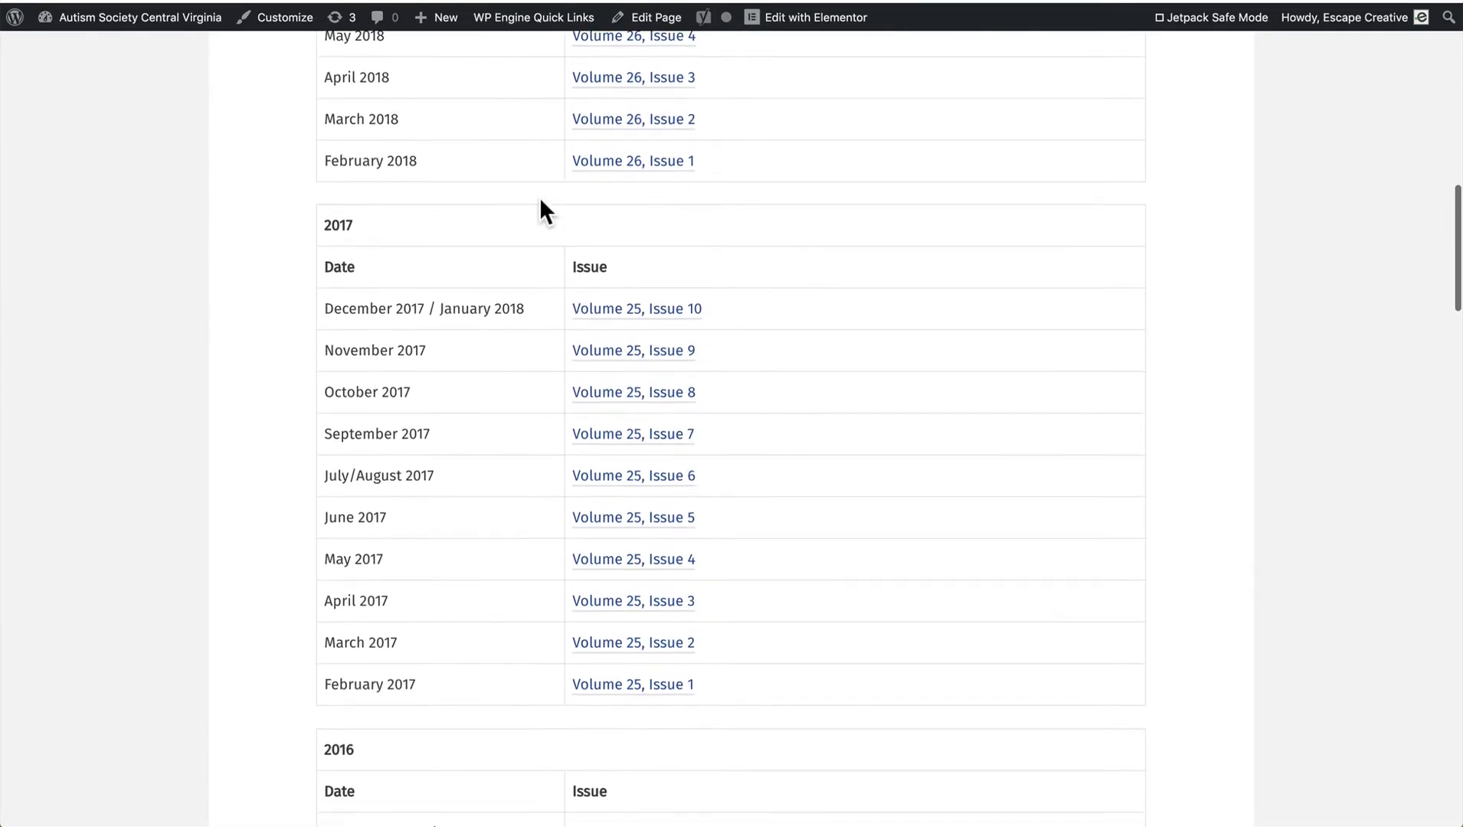
{"action": "scroll", "coordinate": [540, 200], "scroll_direction": "down", "scroll_amount": 8}
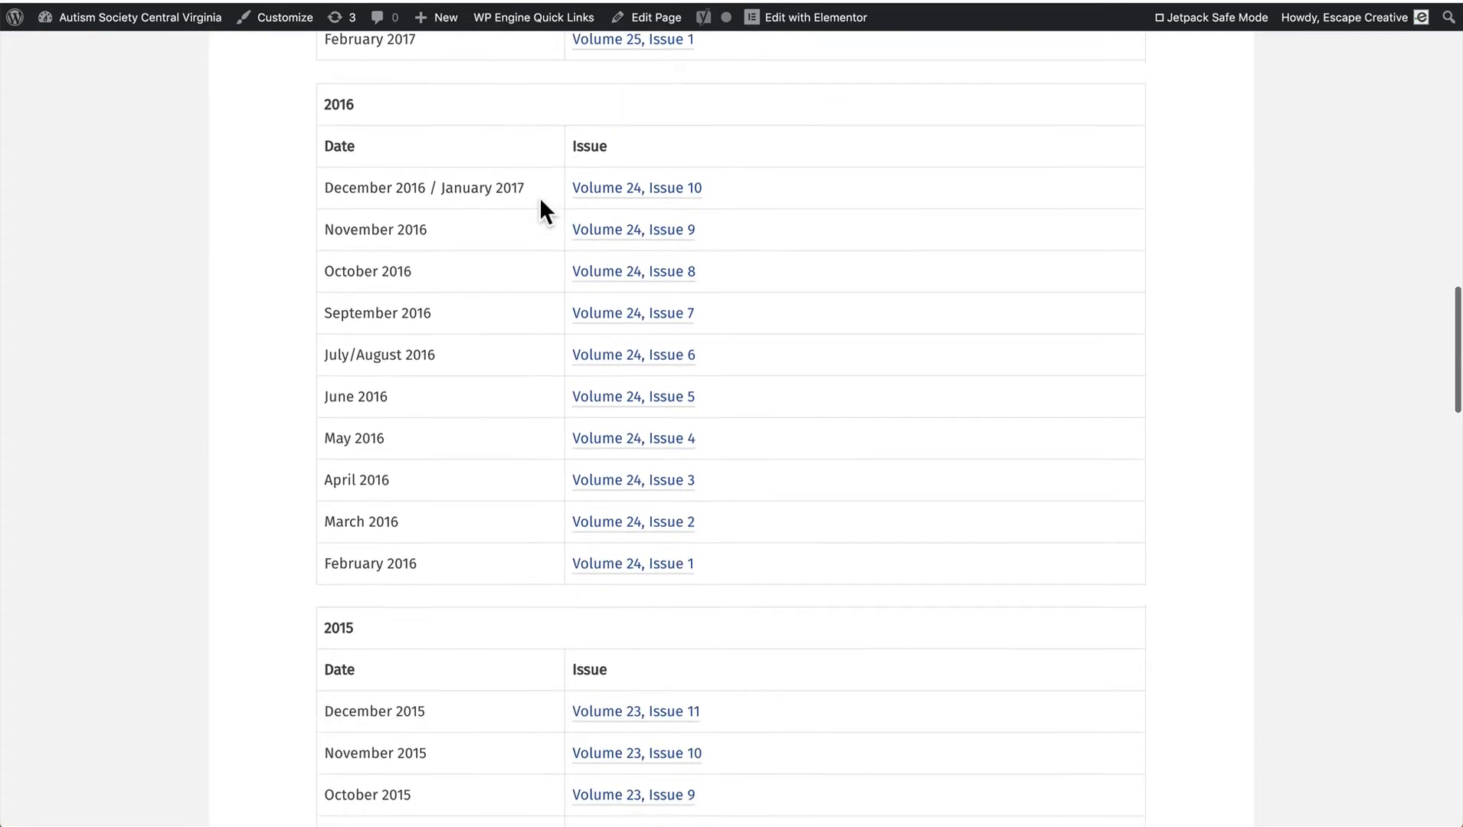
{"action": "scroll", "coordinate": [540, 199], "scroll_direction": "down", "scroll_amount": 13}
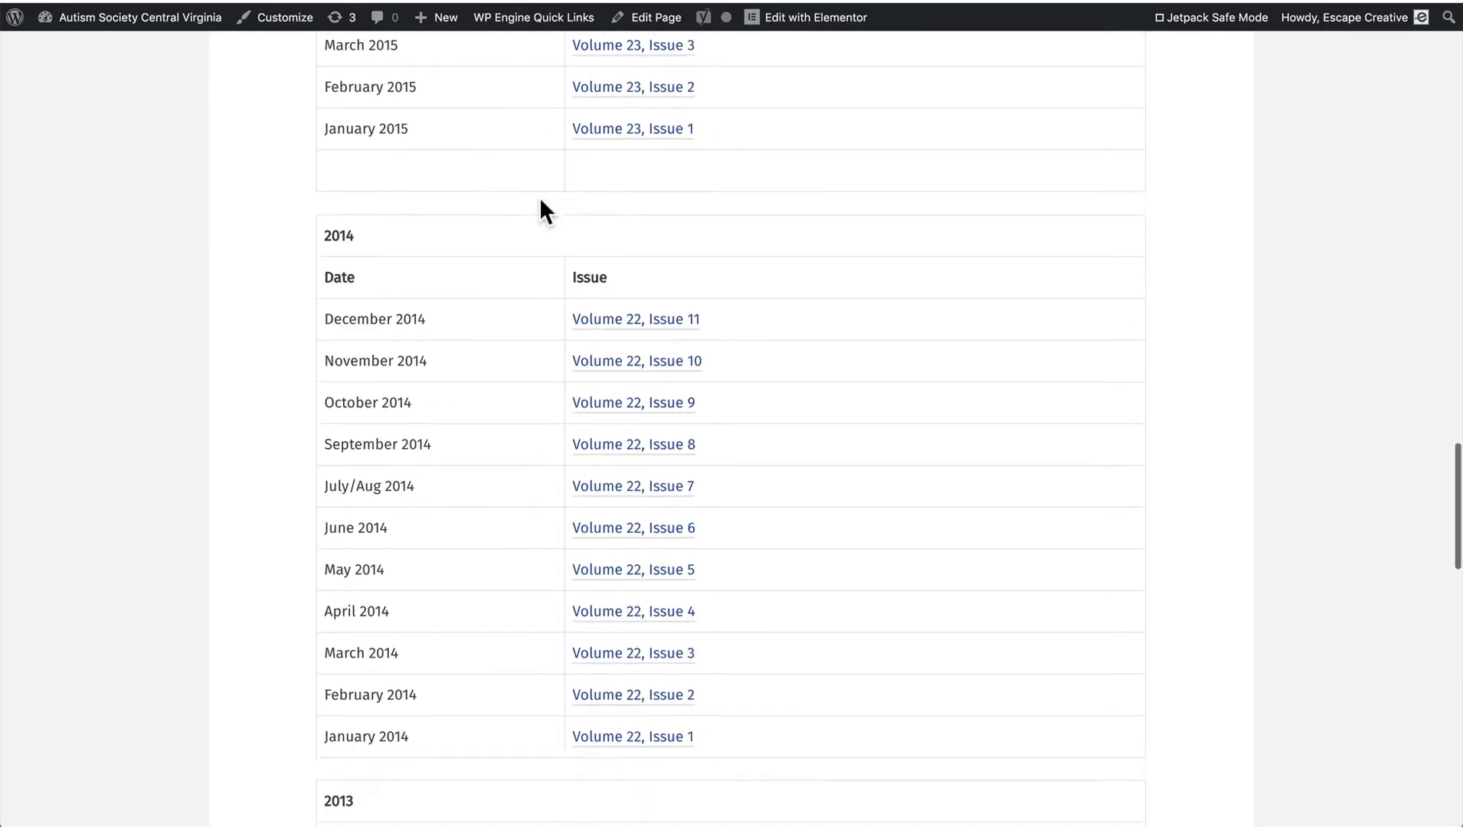
{"action": "scroll", "coordinate": [540, 200], "scroll_direction": "down", "scroll_amount": 4}
{"action": "scroll", "coordinate": [540, 200], "scroll_direction": "up", "scroll_amount": 20}
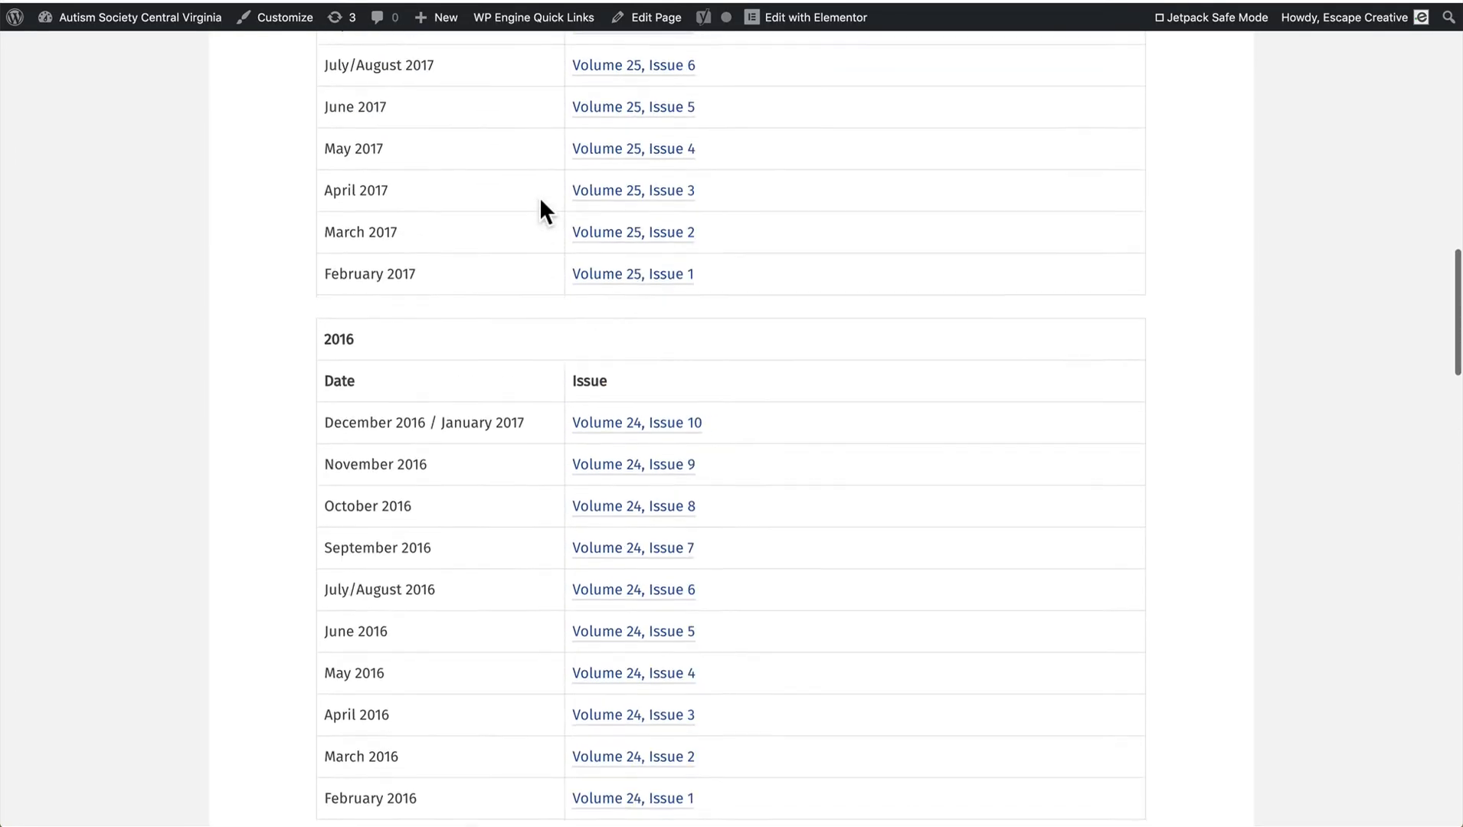
{"action": "scroll", "coordinate": [539, 197], "scroll_direction": "up", "scroll_amount": 15}
Open the ASCV Monthly Newsletter page for editing and switch it back to the WordPress editor.
{"action": "left_click", "coordinate": [818, 23]}
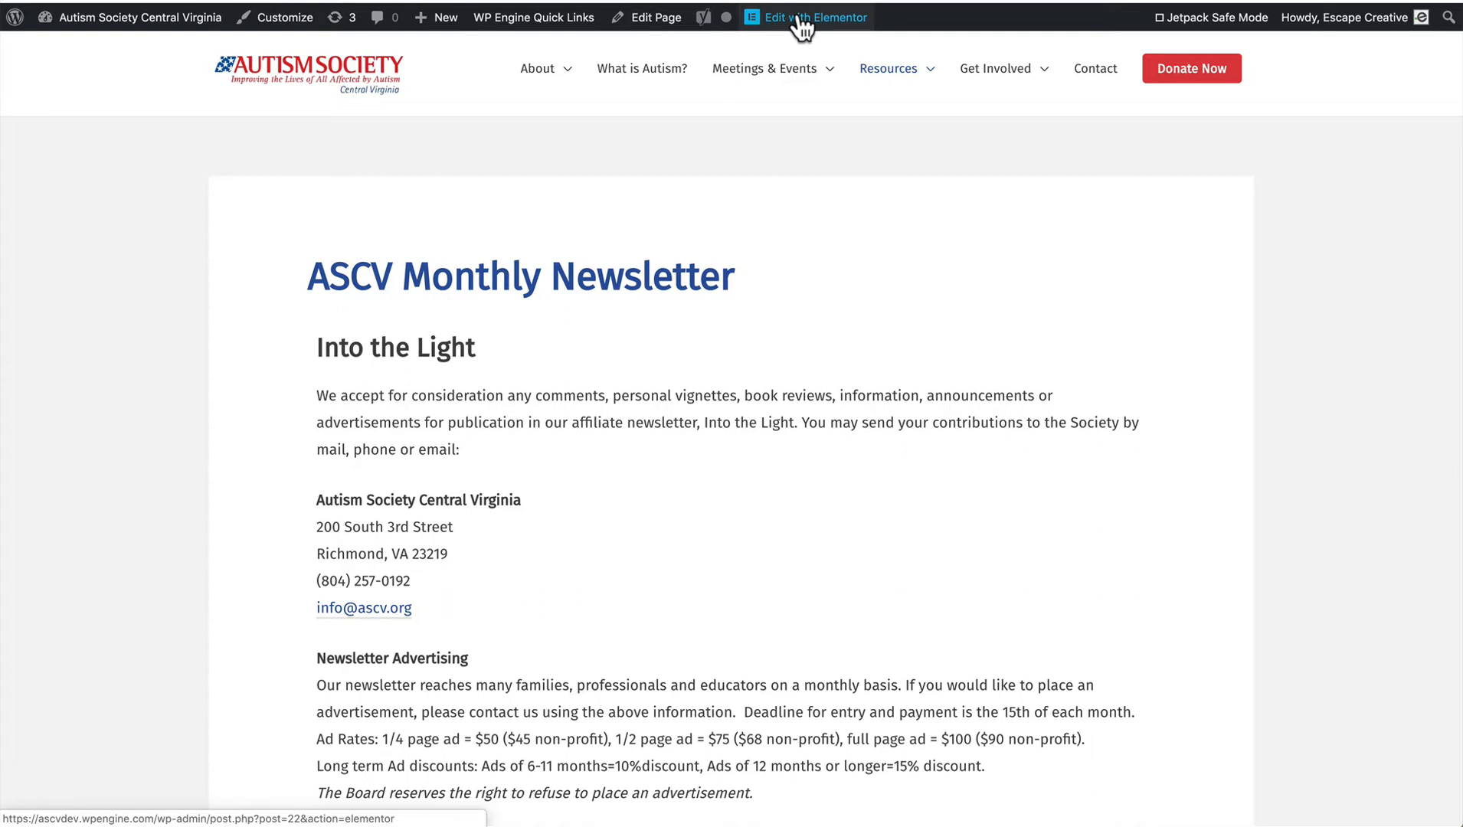
{"action": "left_click", "coordinate": [647, 19]}
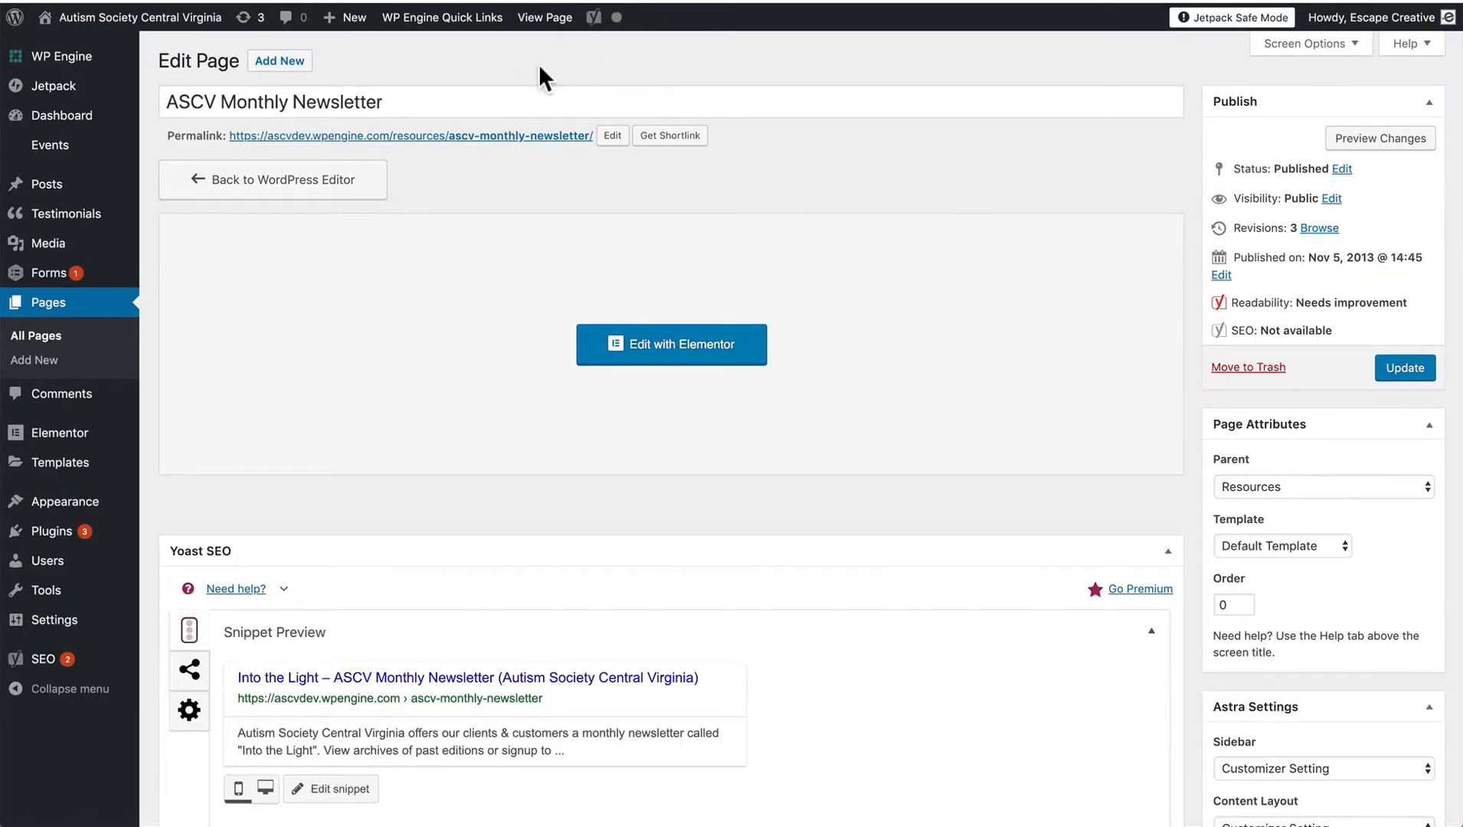
{"action": "left_click", "coordinate": [339, 179]}
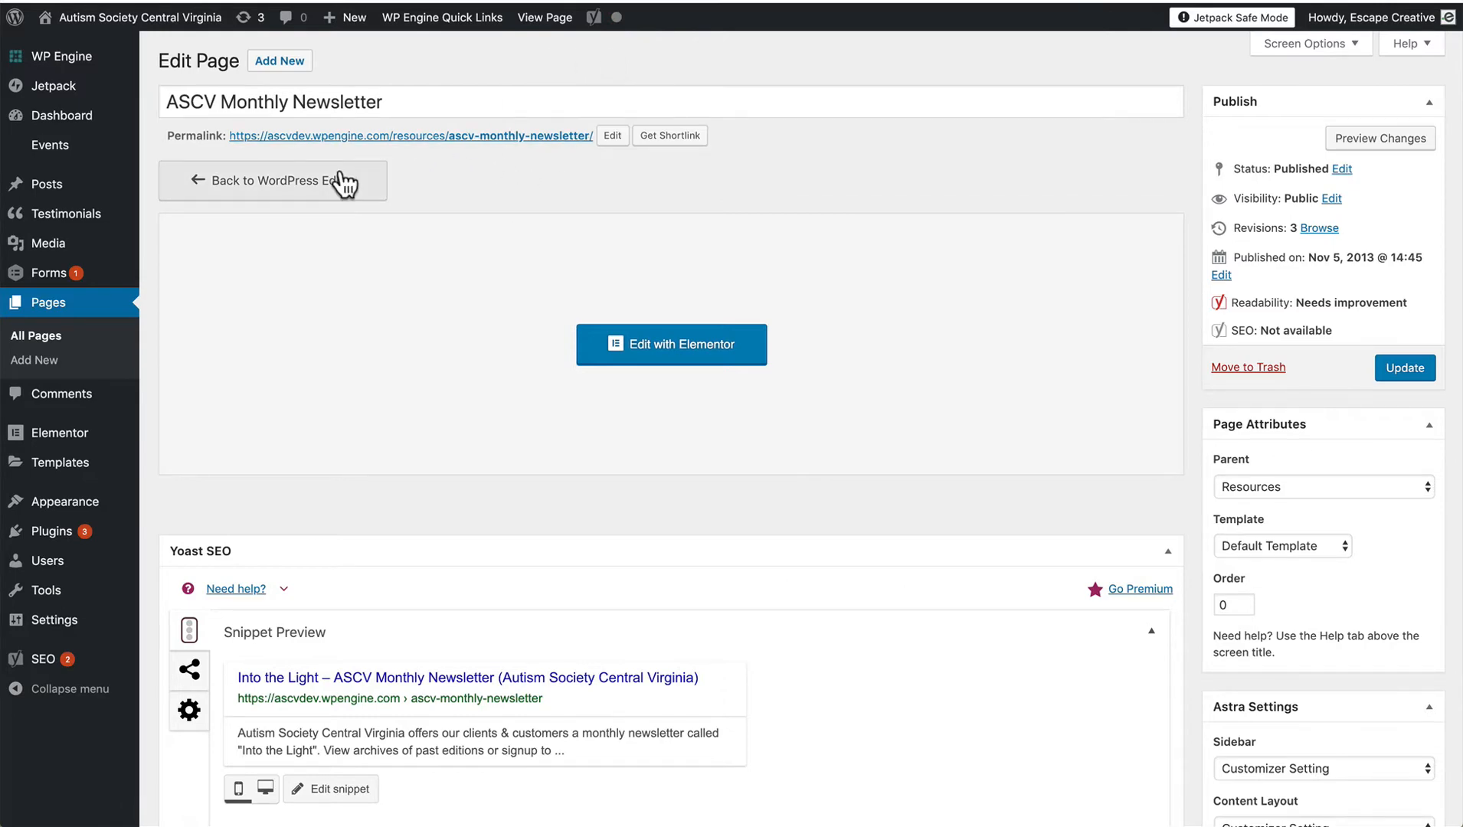
{"action": "left_click", "coordinate": [806, 475]}
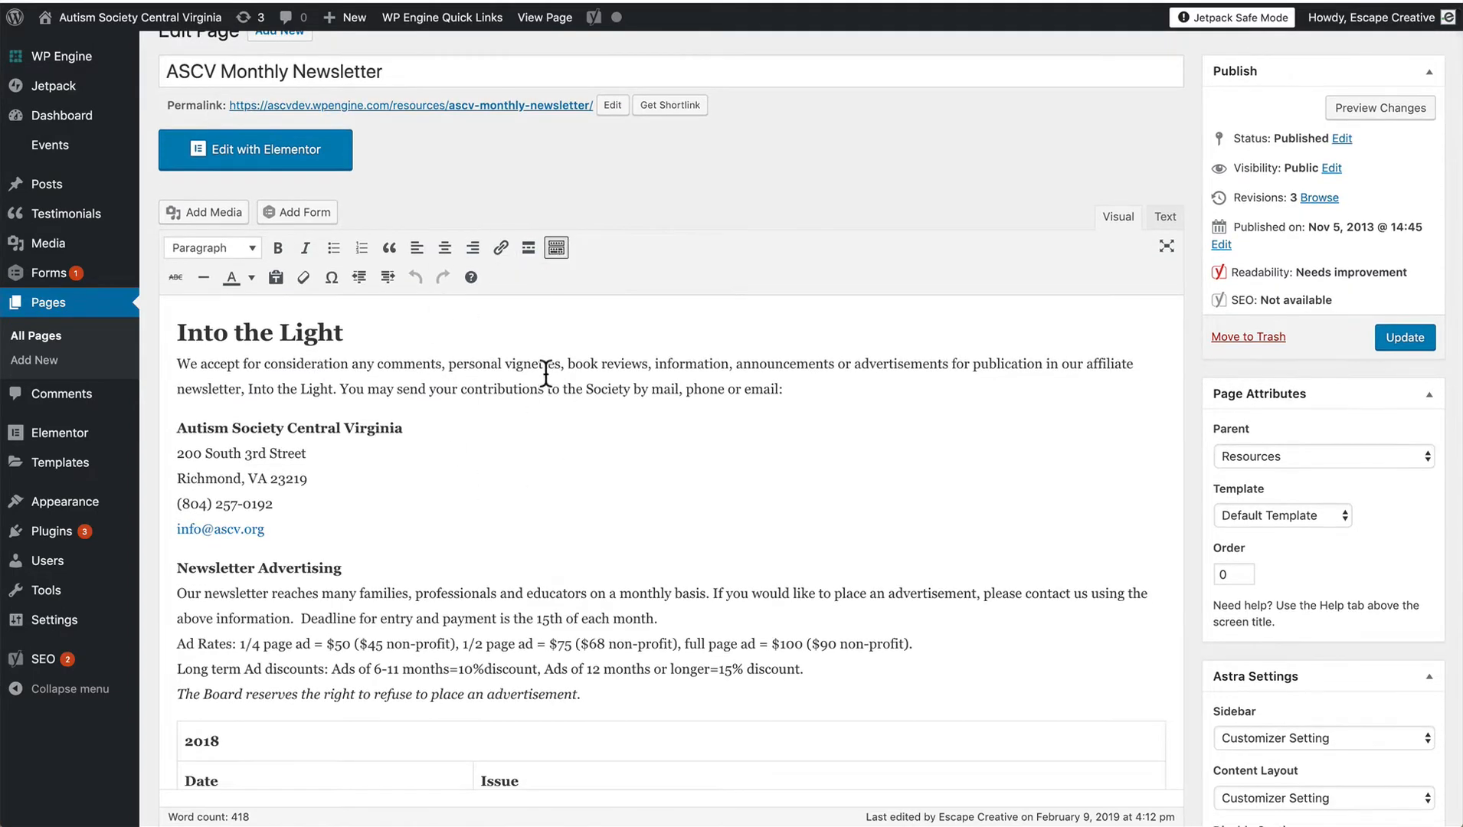
{"action": "scroll", "coordinate": [561, 211], "scroll_direction": "up", "scroll_amount": 1}
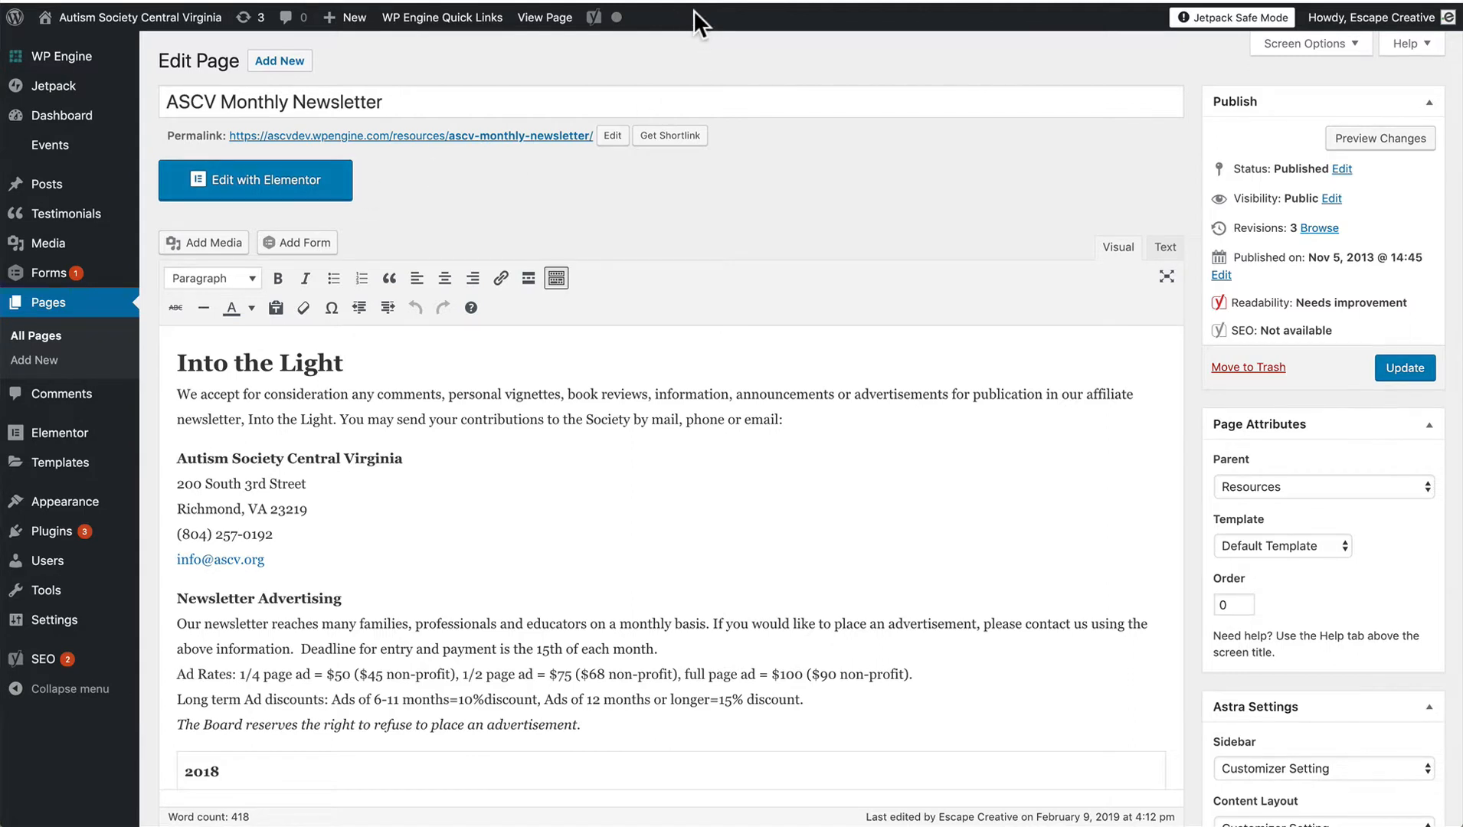
Open the ASCV Monthly Newsletter page in Elementor and review its introduction and issue tables.
{"action": "left_click", "coordinate": [310, 180]}
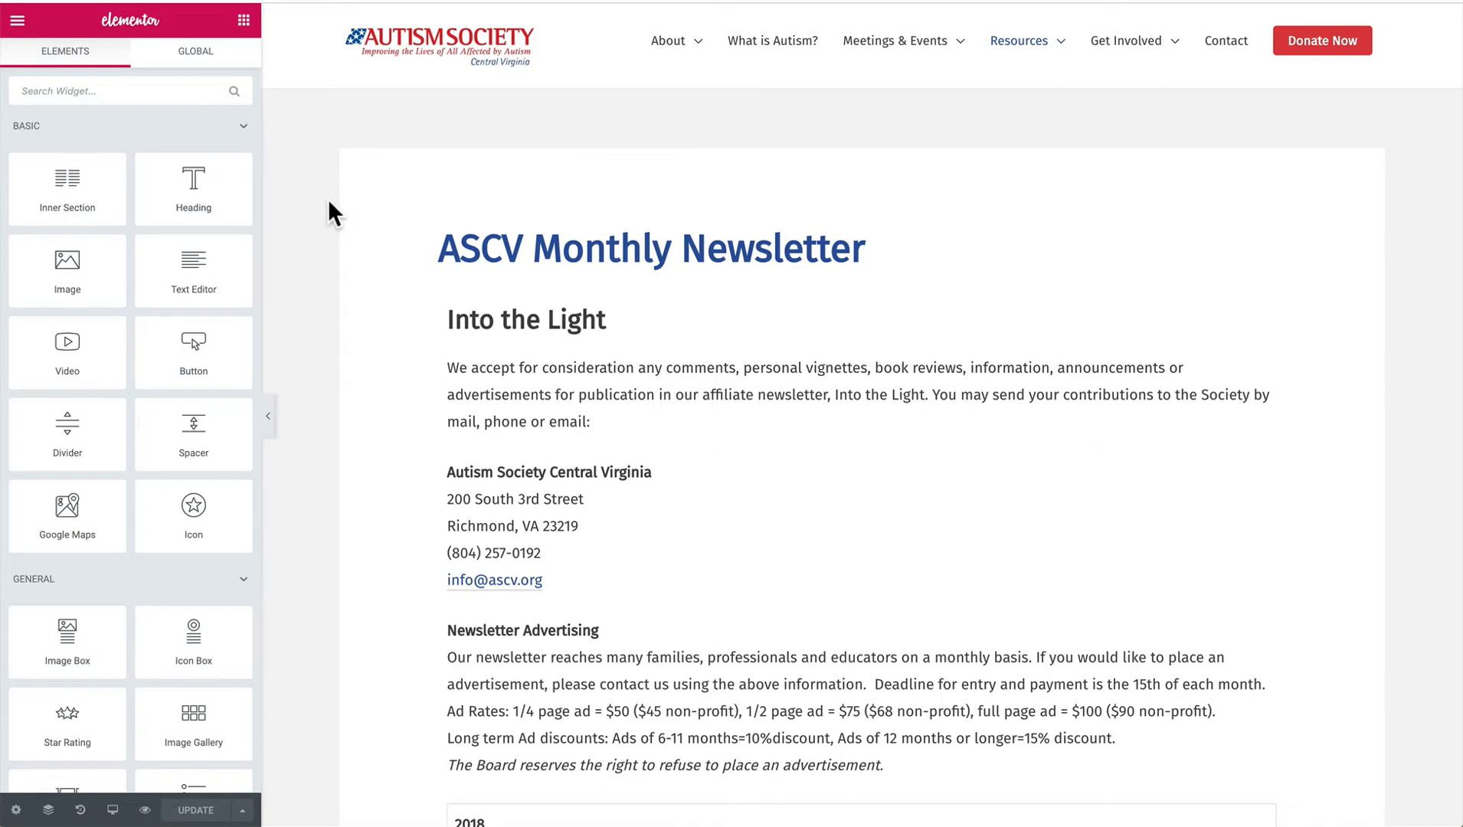
{"action": "scroll", "coordinate": [328, 199], "scroll_direction": "down", "scroll_amount": 2}
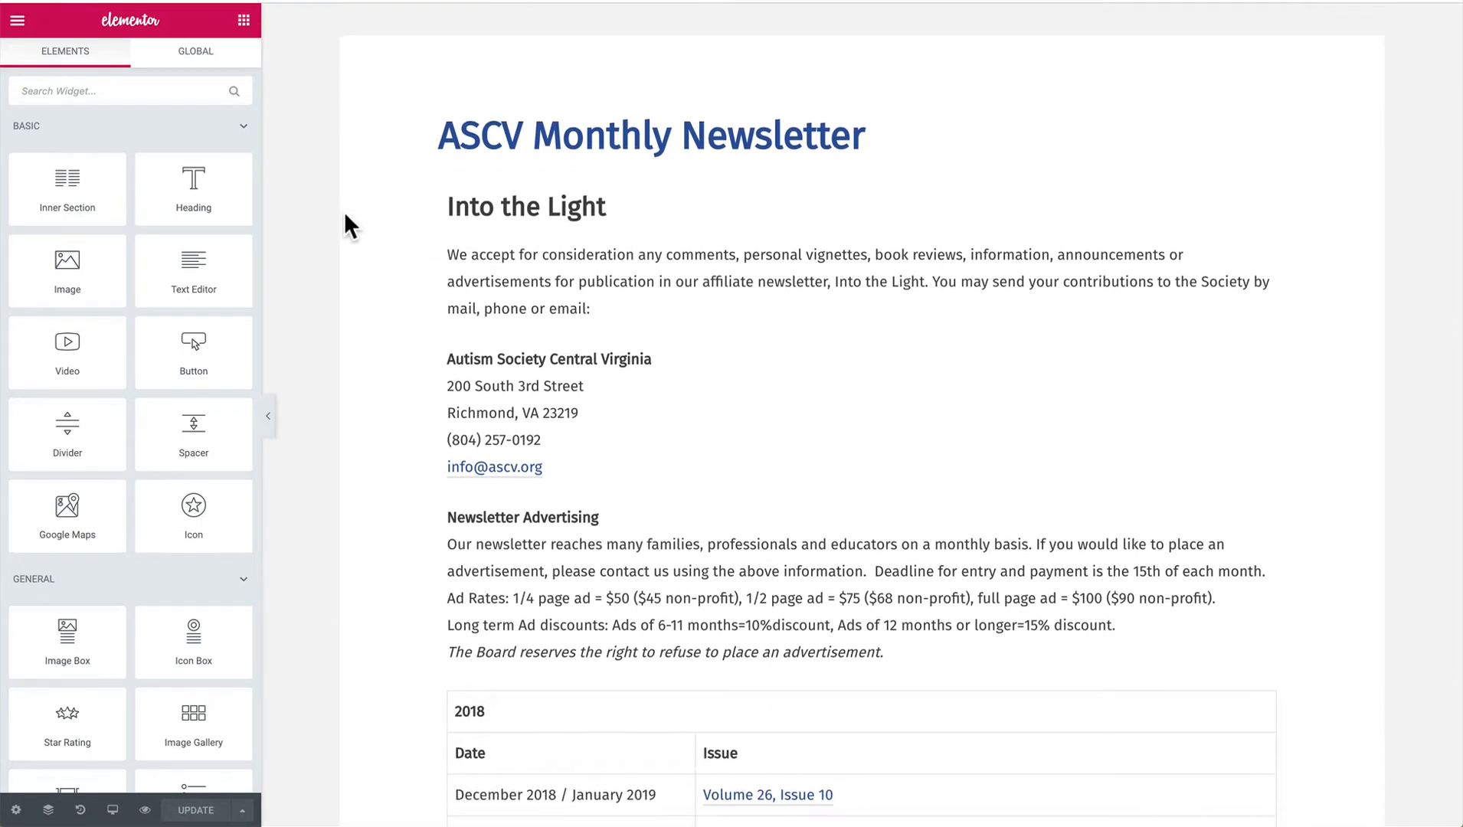
{"action": "scroll", "coordinate": [487, 293], "scroll_direction": "down", "scroll_amount": 3}
{"action": "scroll", "coordinate": [487, 297], "scroll_direction": "down", "scroll_amount": 10}
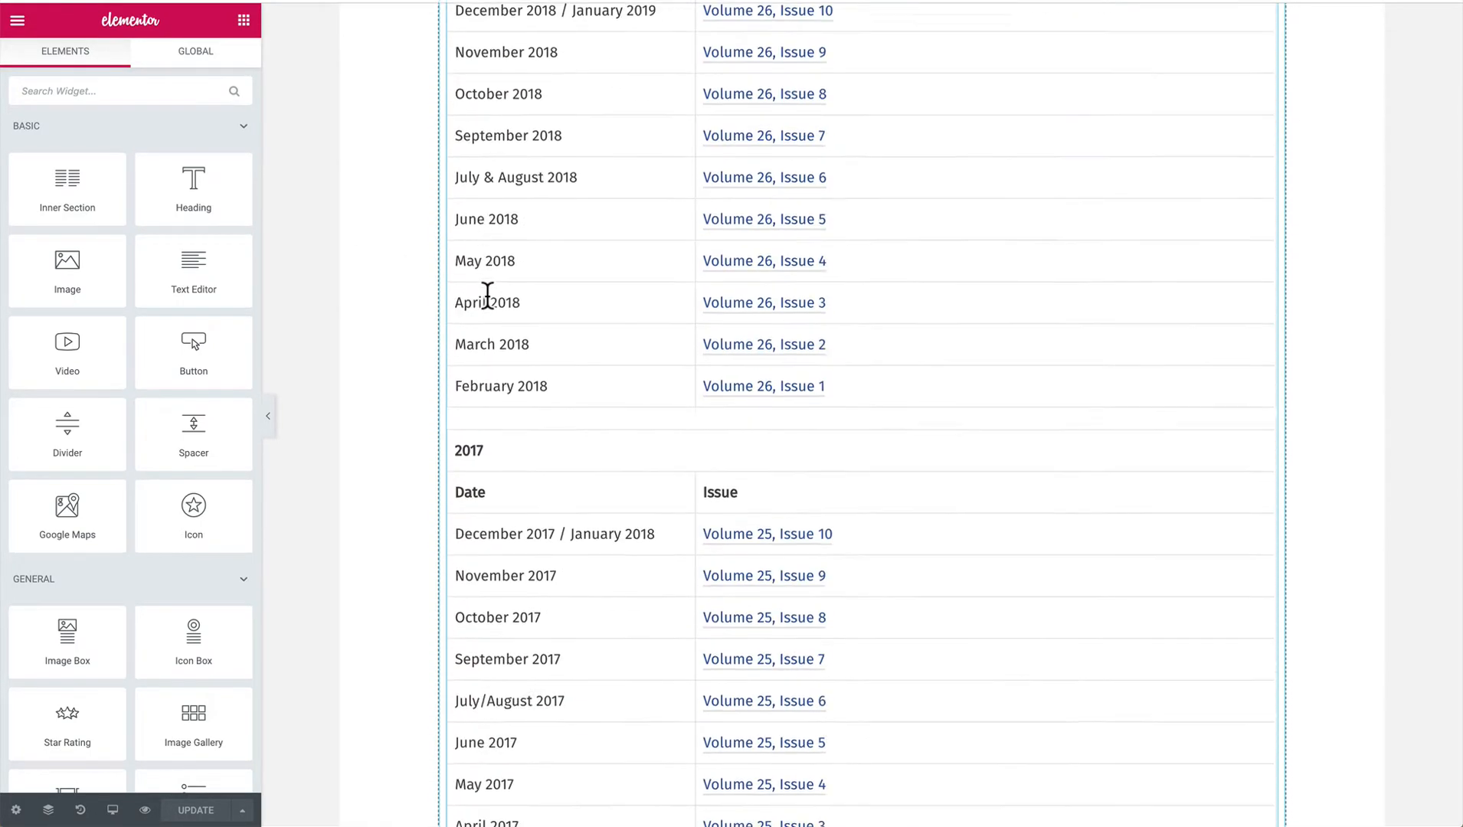
{"action": "scroll", "coordinate": [487, 296], "scroll_direction": "up", "scroll_amount": 15}
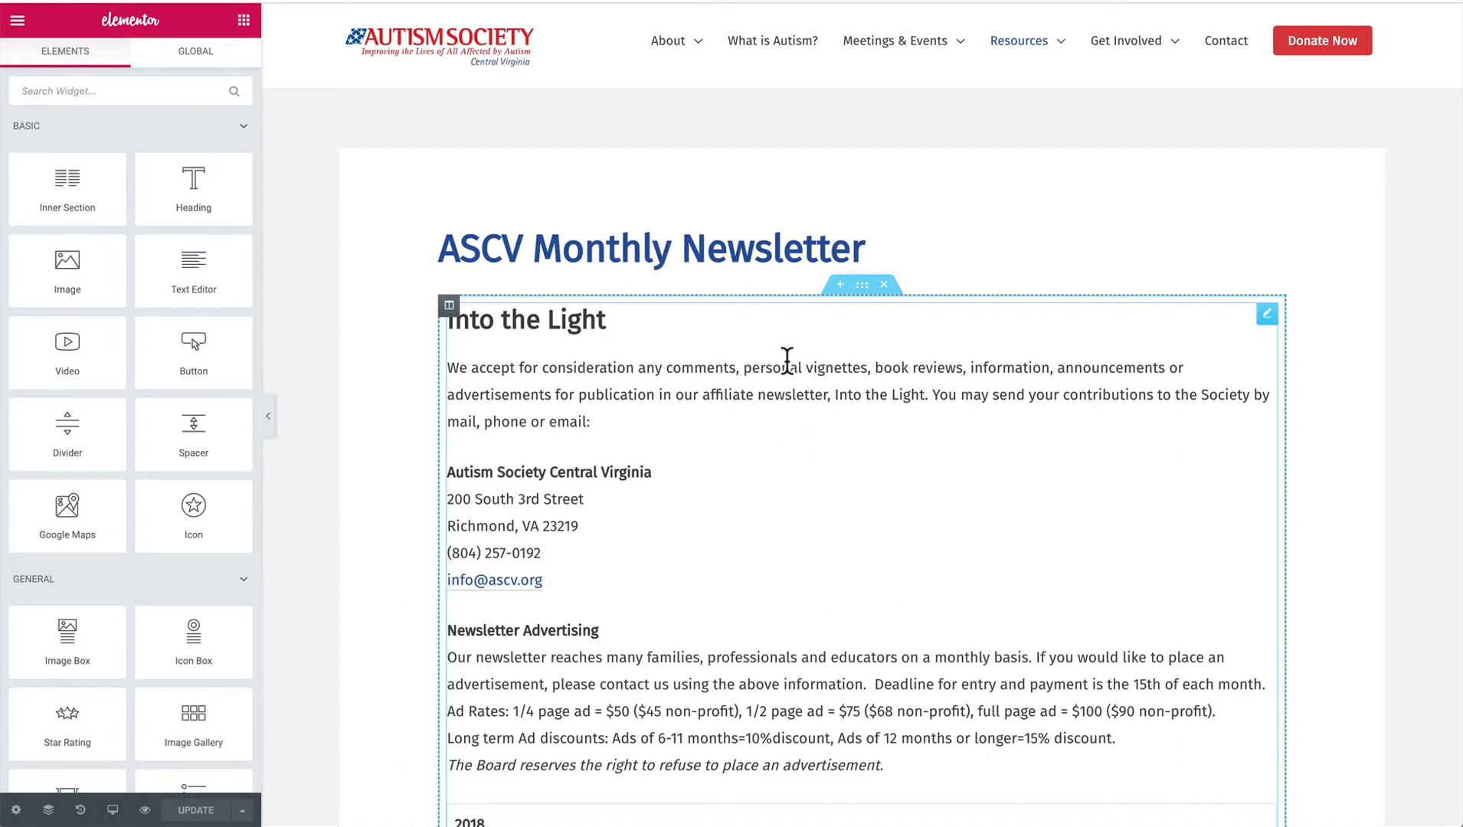
{"action": "scroll", "coordinate": [962, 323], "scroll_direction": "down", "scroll_amount": 2}
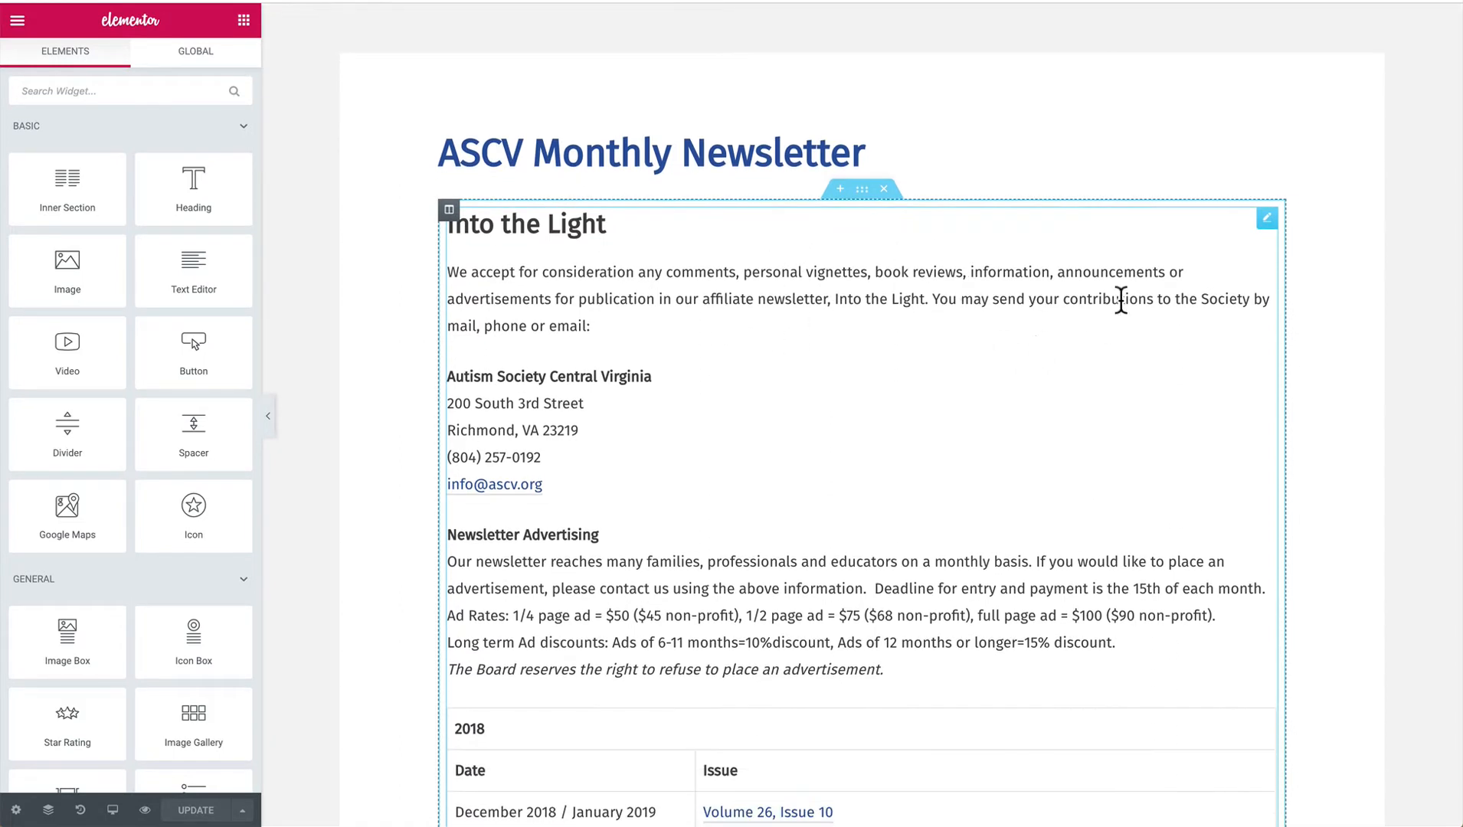
Open the Into the Light text block for editing and examine its content through the 2013 issue list.
{"action": "left_click", "coordinate": [785, 276]}
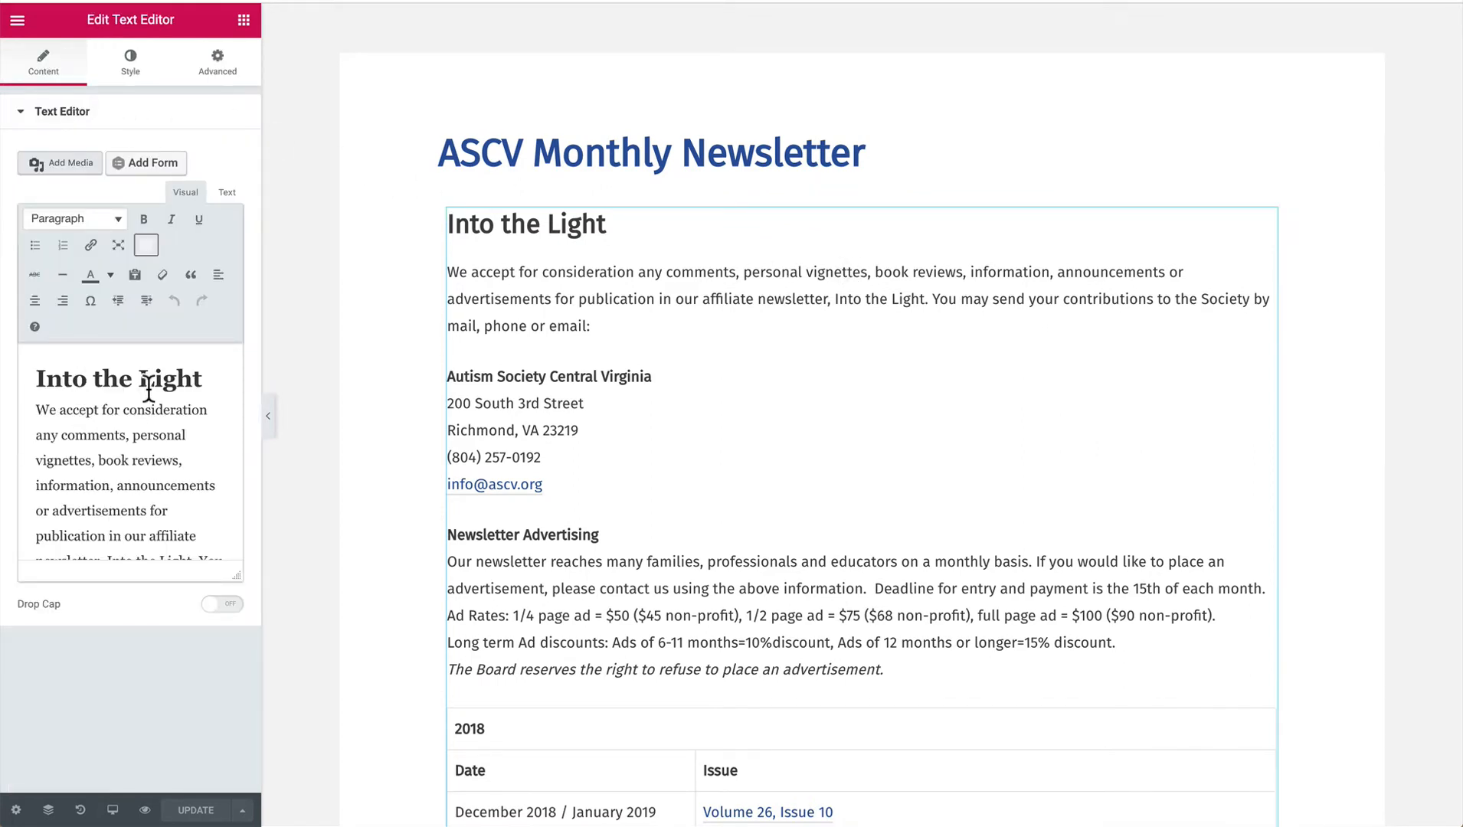
{"action": "scroll", "coordinate": [145, 387], "scroll_direction": "down", "scroll_amount": 3}
{"action": "scroll", "coordinate": [146, 387], "scroll_direction": "up", "scroll_amount": 3}
{"action": "scroll", "coordinate": [111, 414], "scroll_direction": "down", "scroll_amount": 20}
{"action": "scroll", "coordinate": [105, 417], "scroll_direction": "down", "scroll_amount": 20}
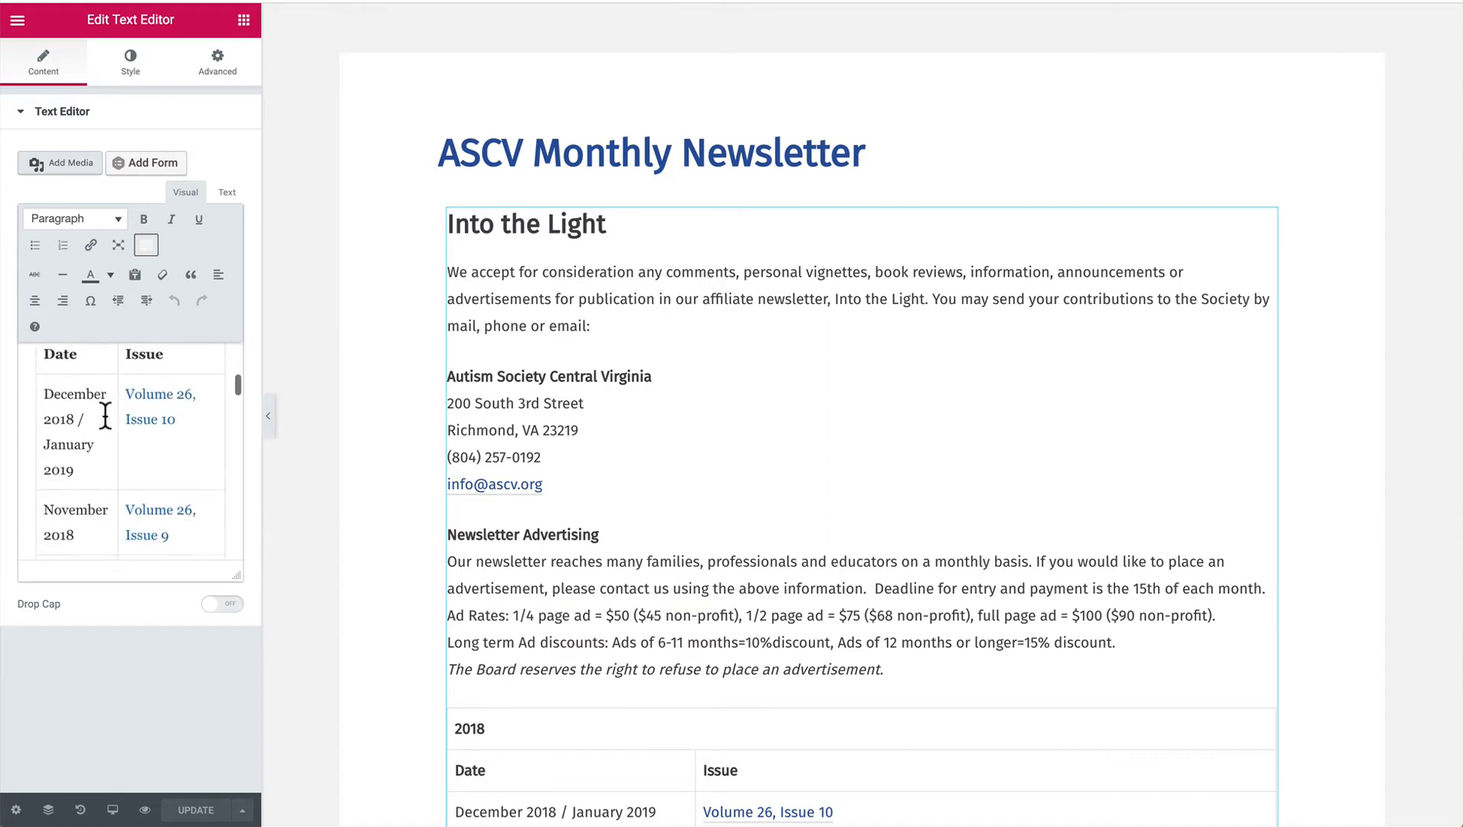
{"action": "scroll", "coordinate": [105, 417], "scroll_direction": "down", "scroll_amount": 15}
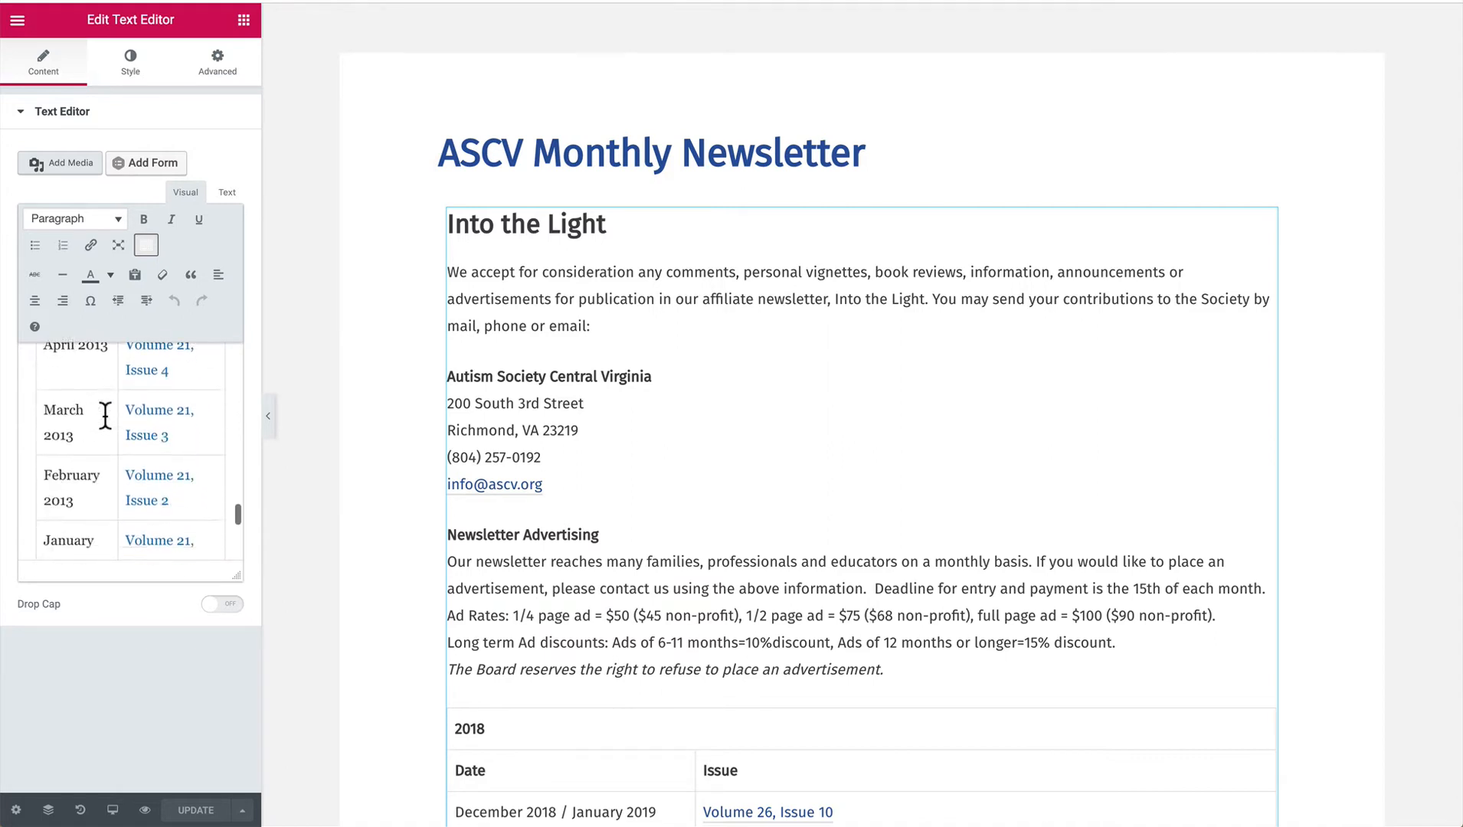
{"action": "scroll", "coordinate": [105, 416], "scroll_direction": "up", "scroll_amount": 20}
{"action": "scroll", "coordinate": [105, 417], "scroll_direction": "up", "scroll_amount": 20}
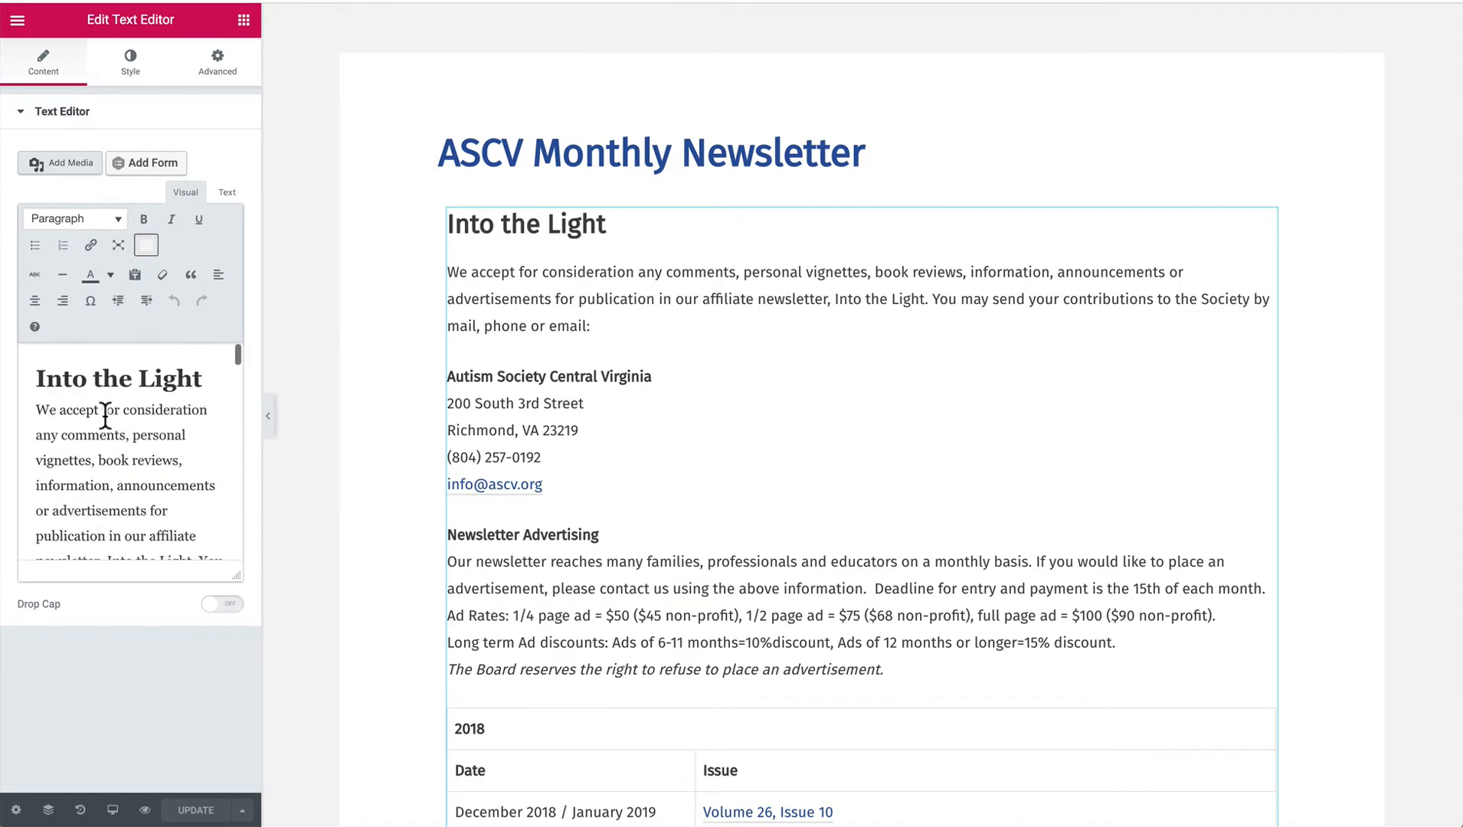
Return to the widget library and examine the available Basic and General widgets.
{"action": "left_click", "coordinate": [242, 22]}
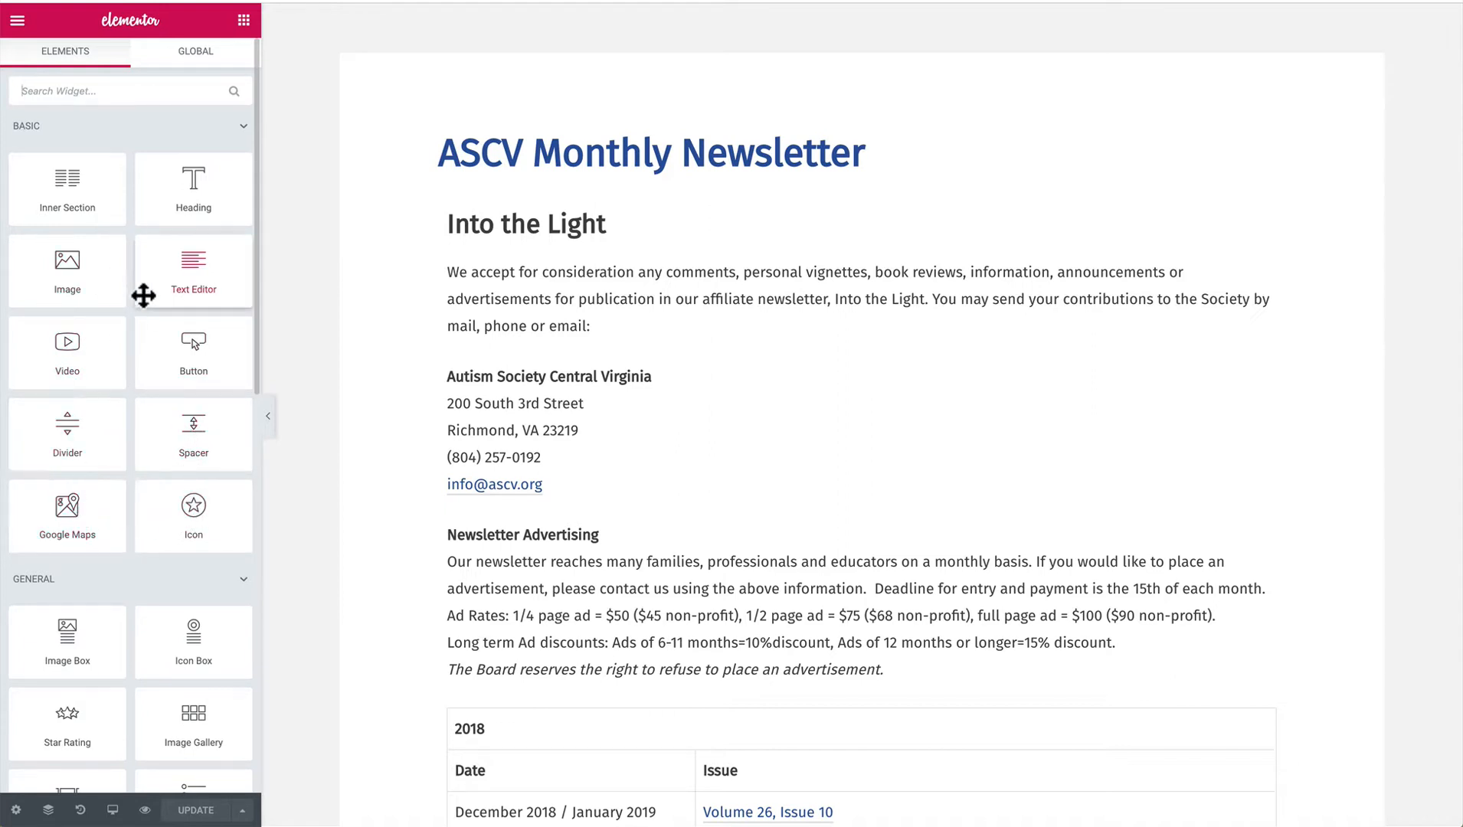
{"action": "scroll", "coordinate": [140, 294], "scroll_direction": "down", "scroll_amount": 5}
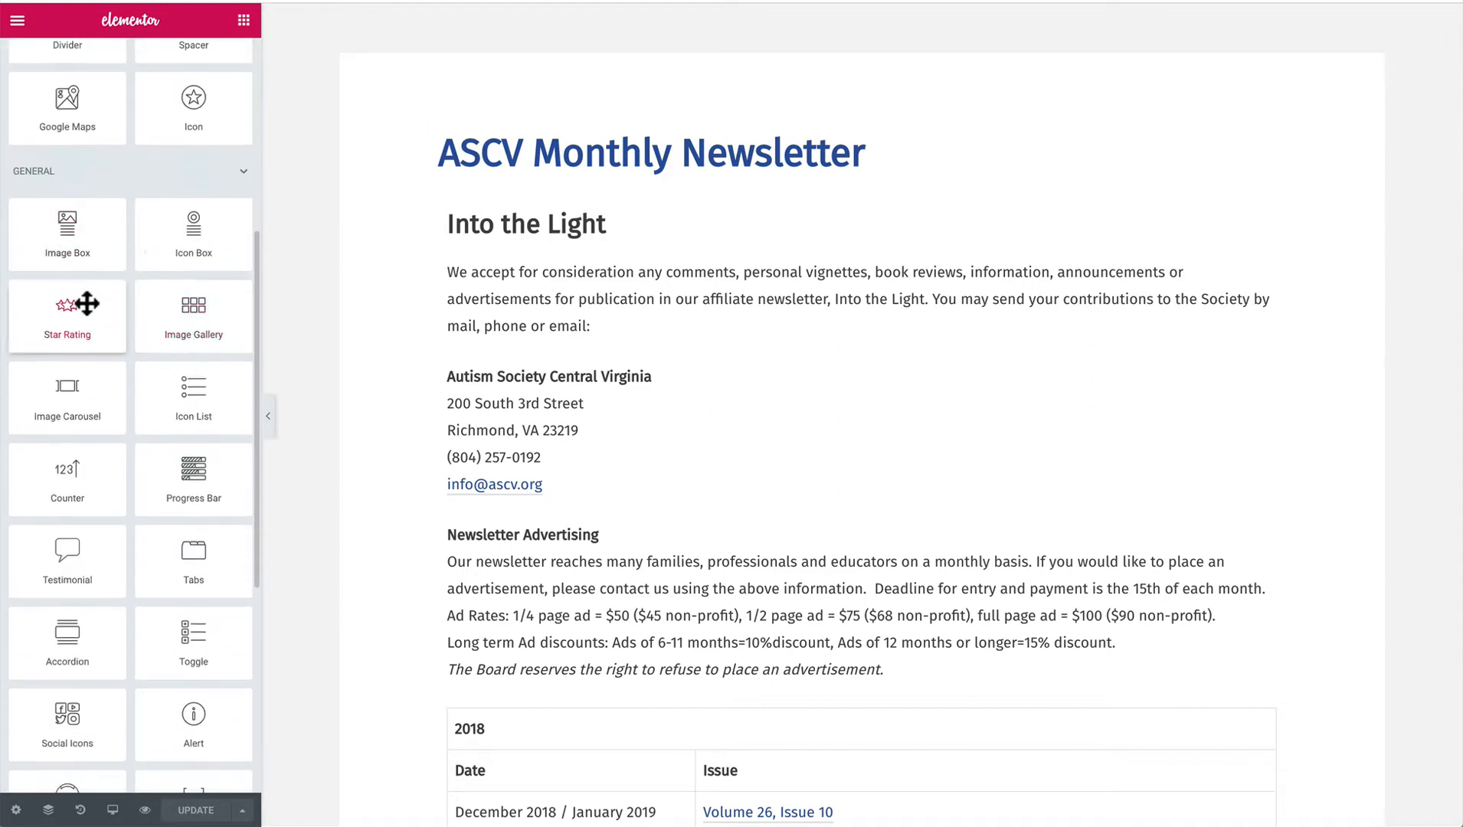
{"action": "scroll", "coordinate": [129, 298], "scroll_direction": "down", "scroll_amount": 1}
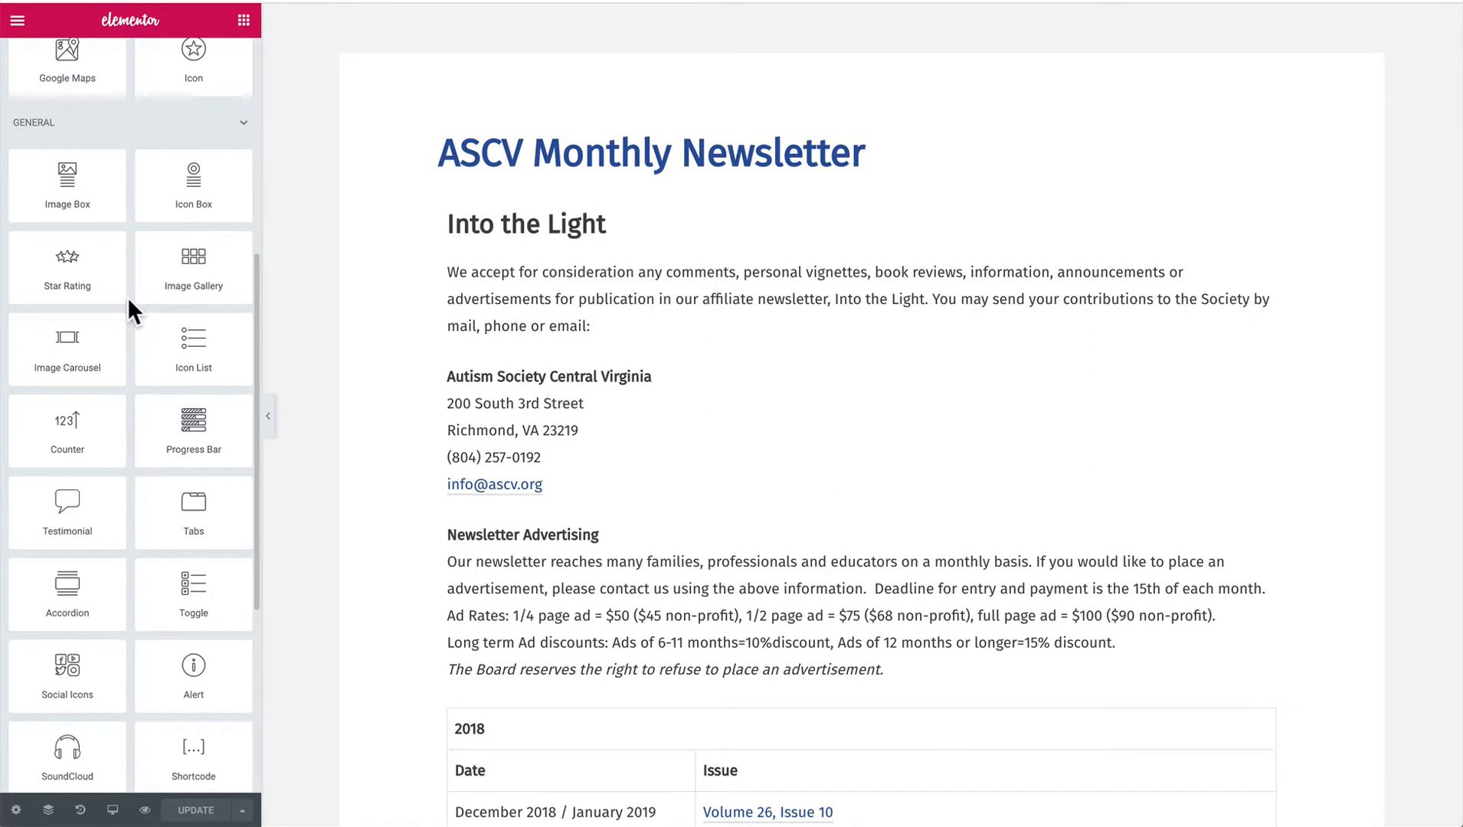
{"action": "scroll", "coordinate": [128, 301], "scroll_direction": "down", "scroll_amount": 5}
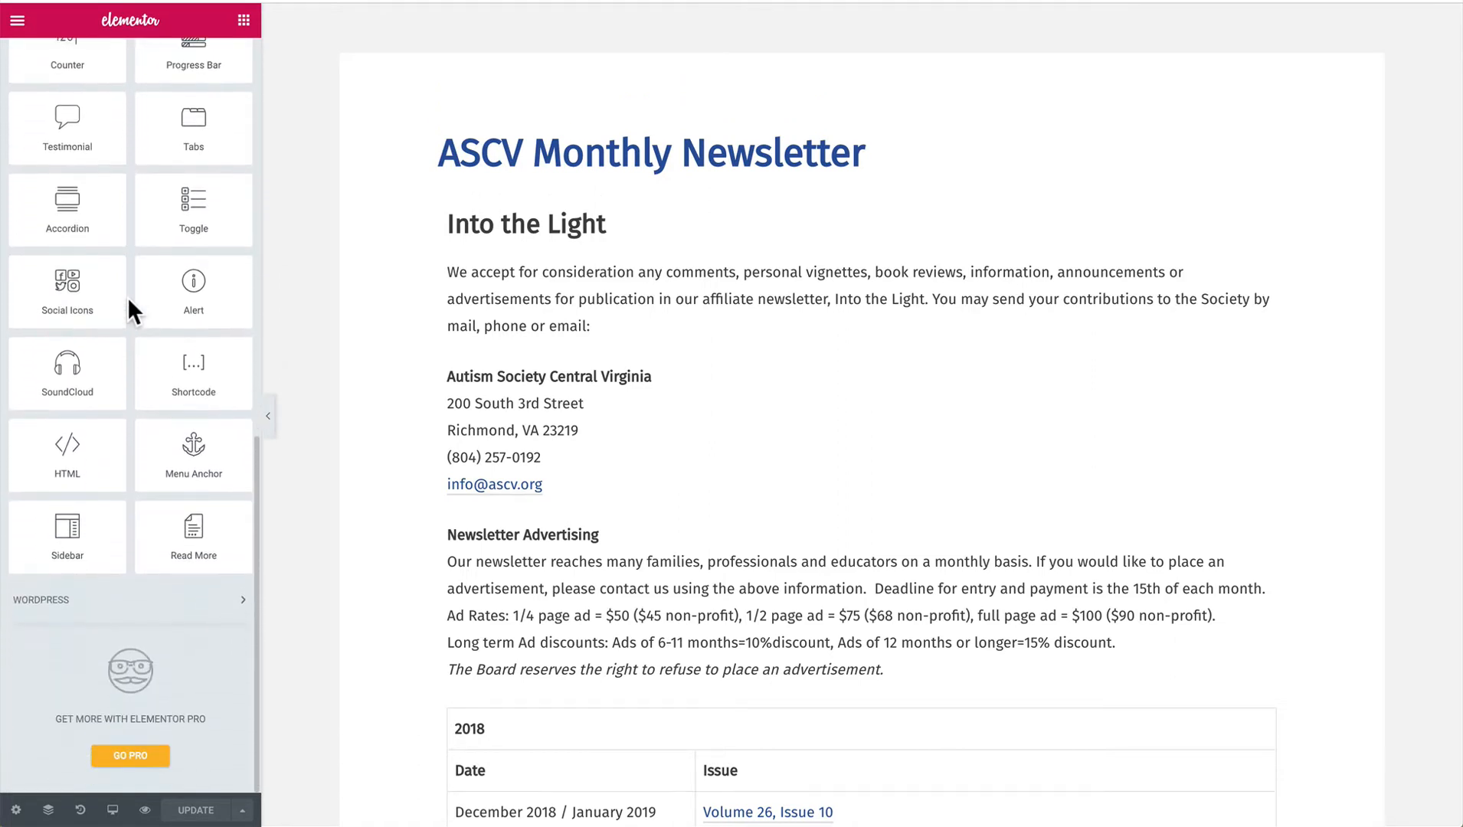
{"action": "scroll", "coordinate": [127, 296], "scroll_direction": "up", "scroll_amount": 4}
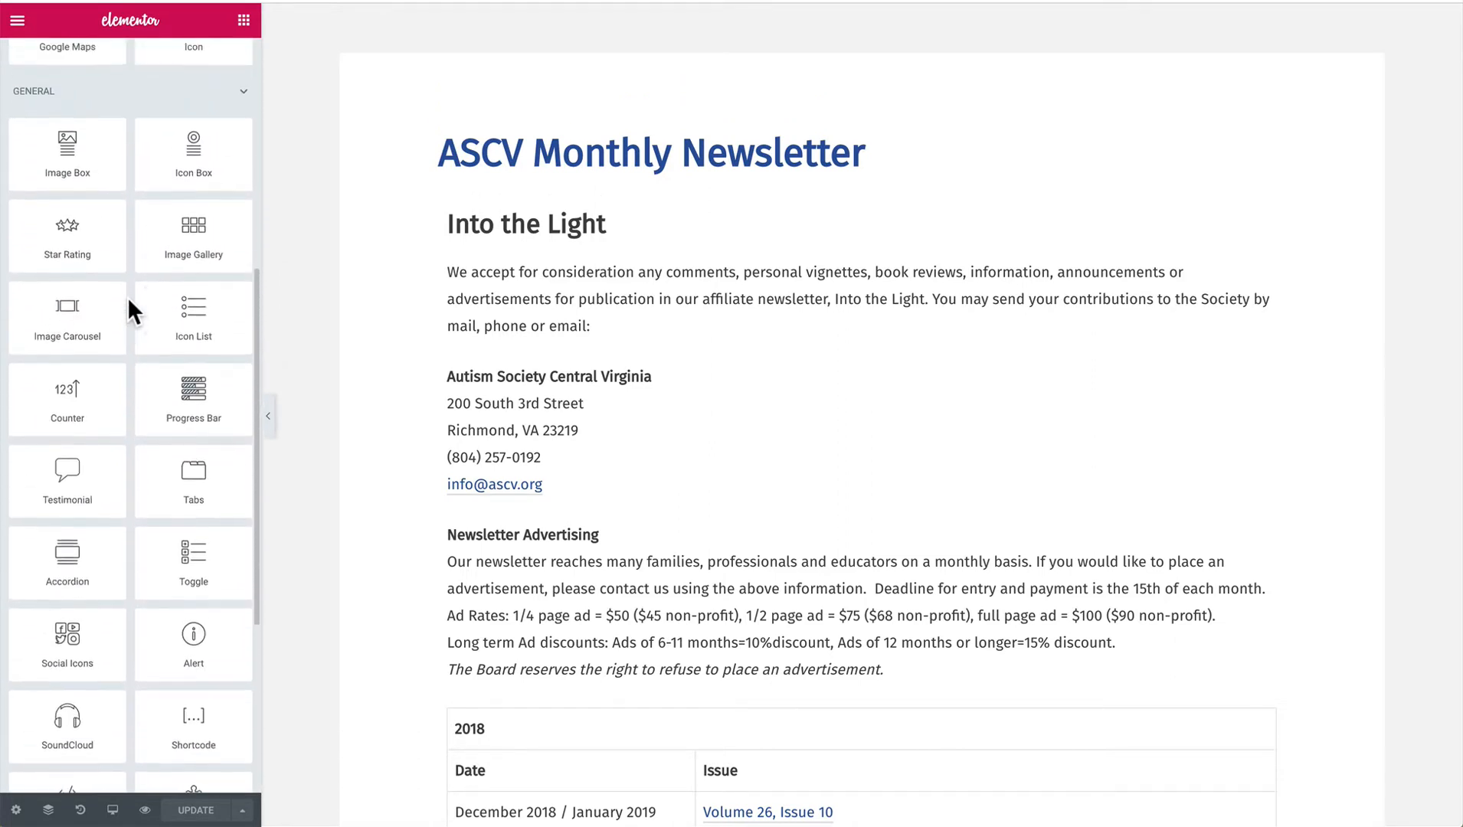
{"action": "scroll", "coordinate": [128, 301], "scroll_direction": "up", "scroll_amount": 1}
{"action": "scroll", "coordinate": [128, 300], "scroll_direction": "down", "scroll_amount": 3}
{"action": "scroll", "coordinate": [128, 299], "scroll_direction": "down", "scroll_amount": 1}
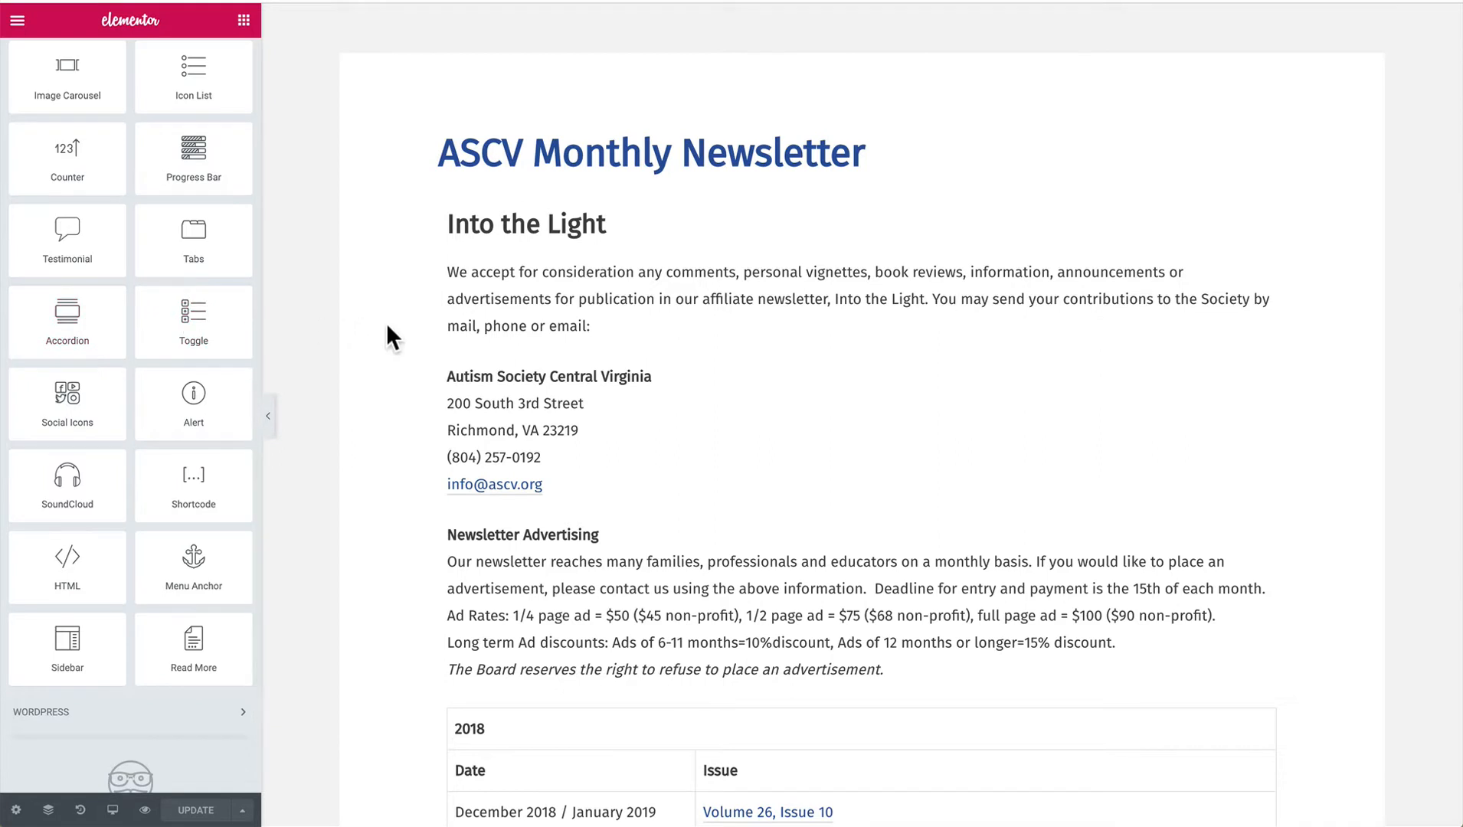
Add an Accordion widget directly above the Into the Light text block.
{"action": "scroll", "coordinate": [461, 344], "scroll_direction": "down", "scroll_amount": 3}
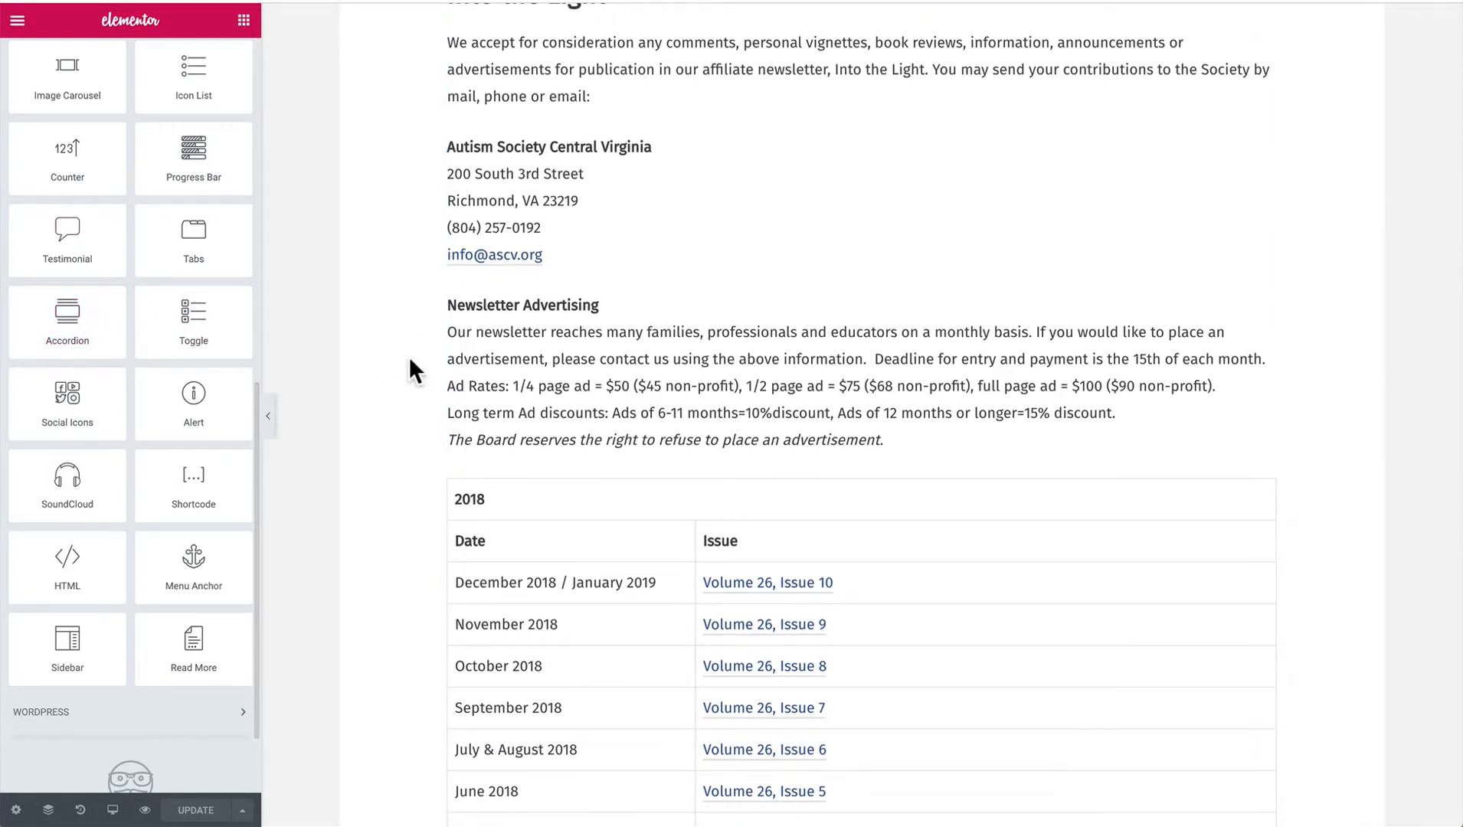
{"action": "scroll", "coordinate": [522, 502], "scroll_direction": "down", "scroll_amount": 7}
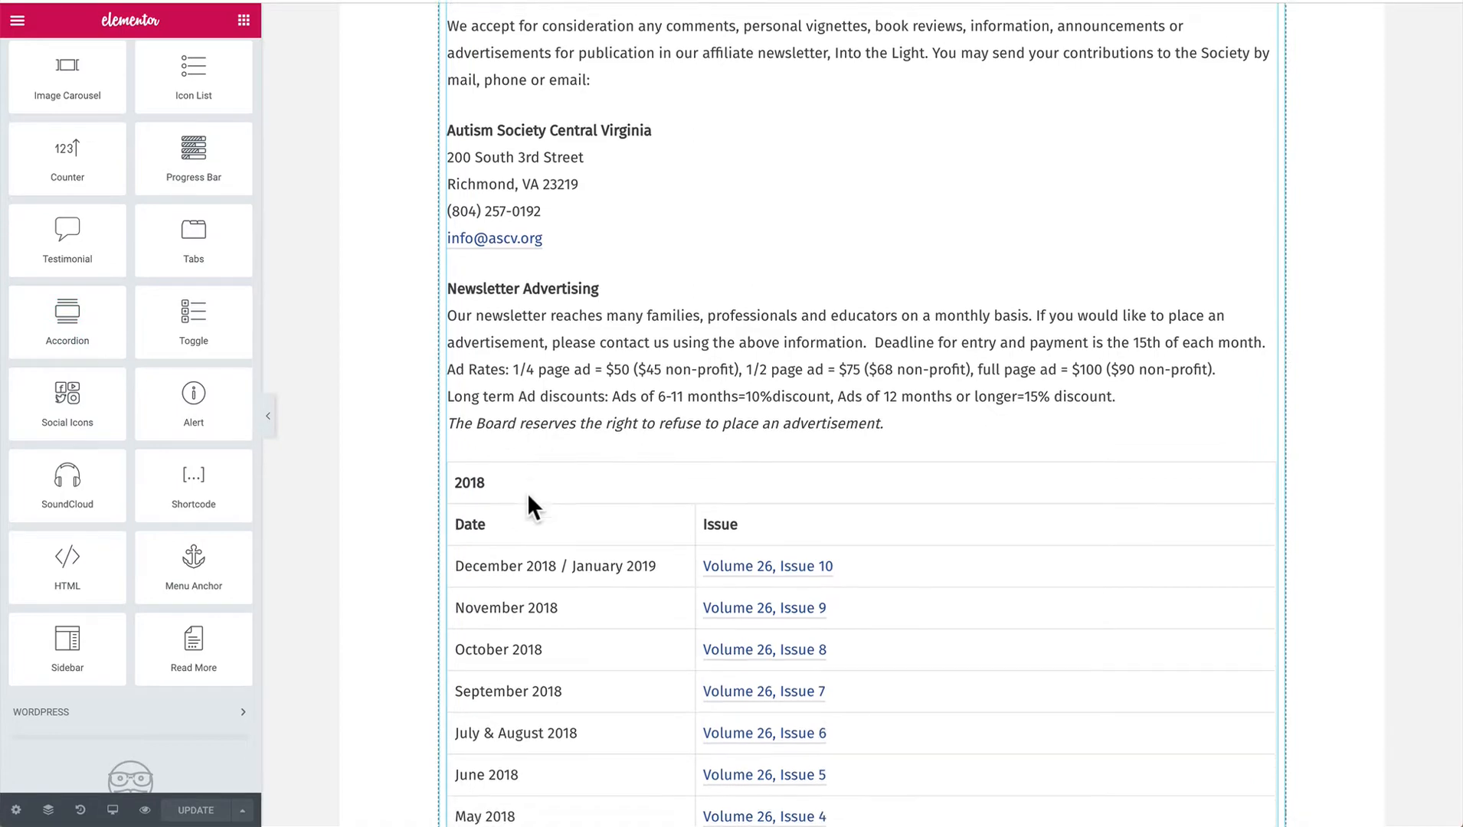
{"action": "scroll", "coordinate": [528, 494], "scroll_direction": "down", "scroll_amount": 3}
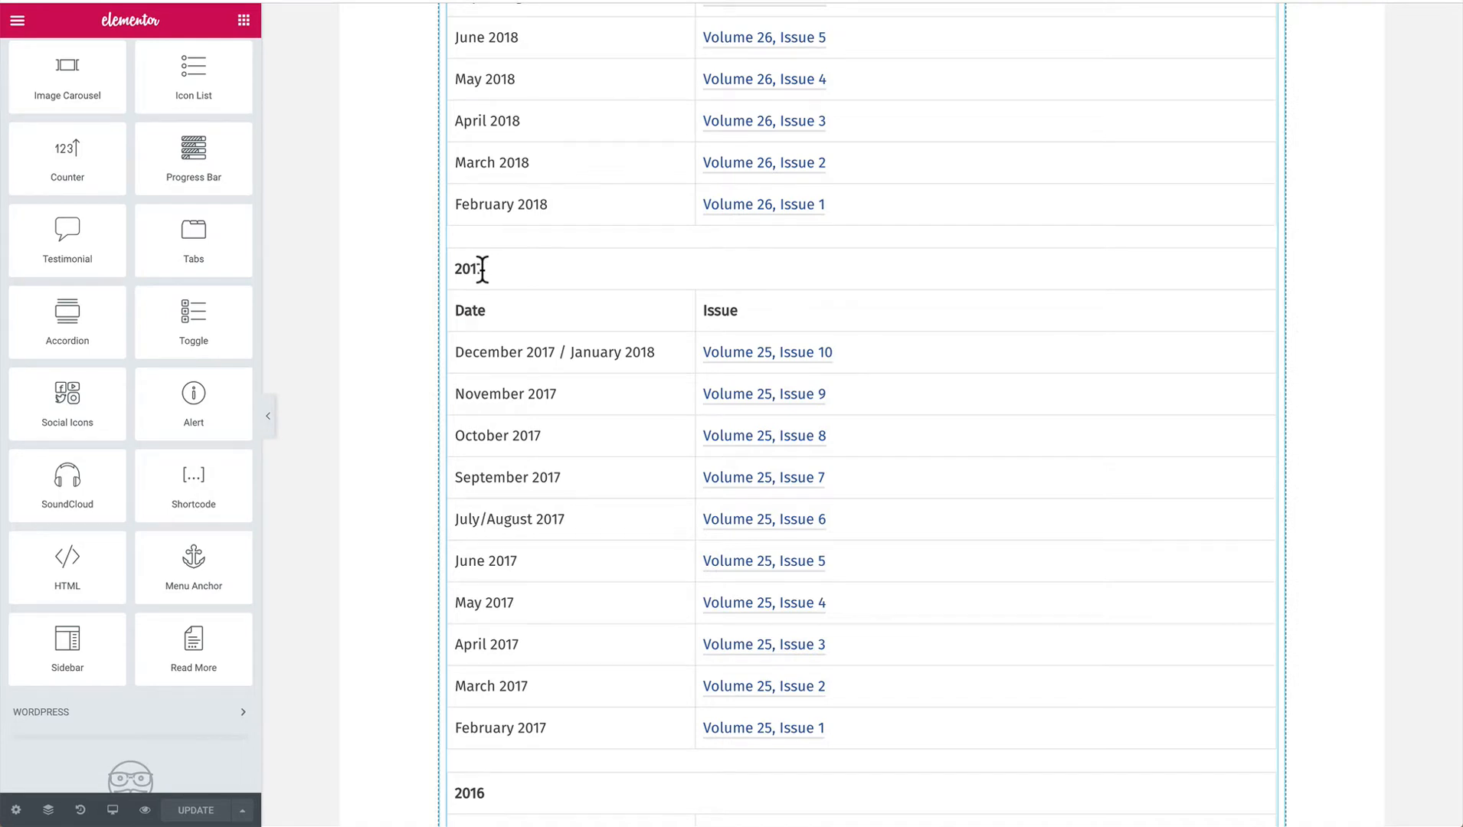
{"action": "scroll", "coordinate": [161, 288], "scroll_direction": "up", "scroll_amount": 4}
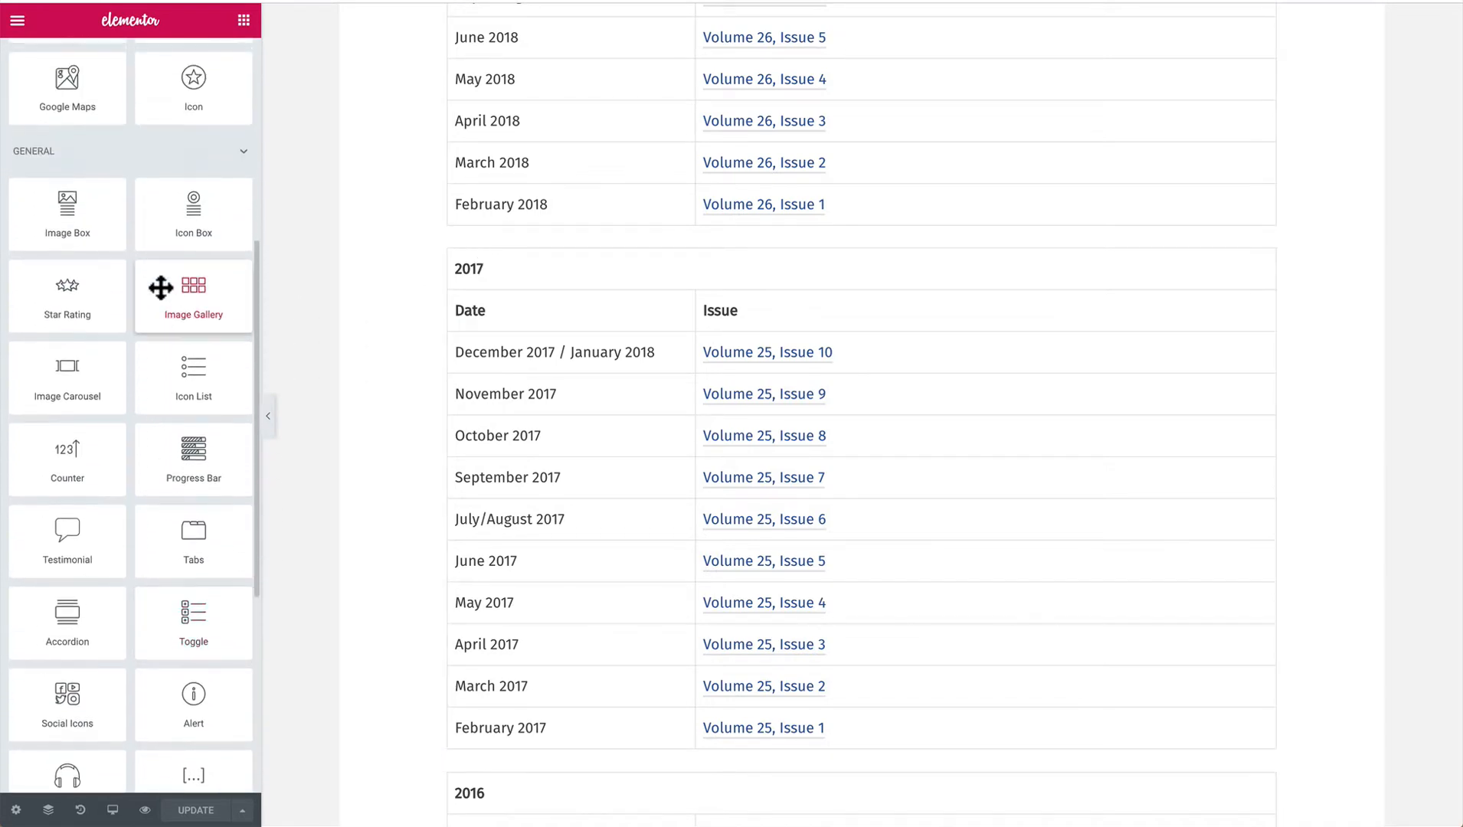
{"action": "scroll", "coordinate": [161, 287], "scroll_direction": "down", "scroll_amount": 4}
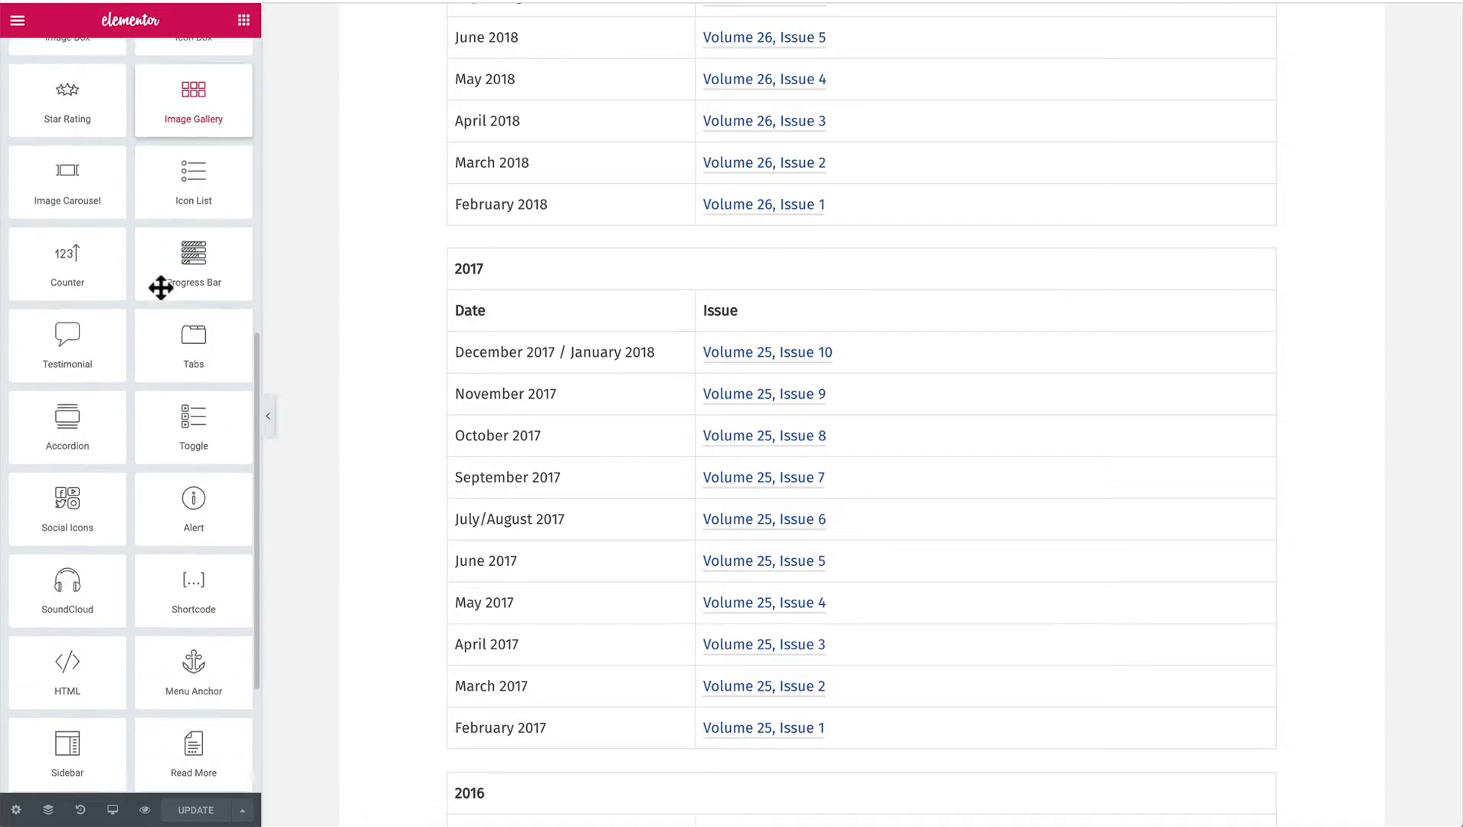
{"action": "scroll", "coordinate": [509, 411], "scroll_direction": "up", "scroll_amount": 15}
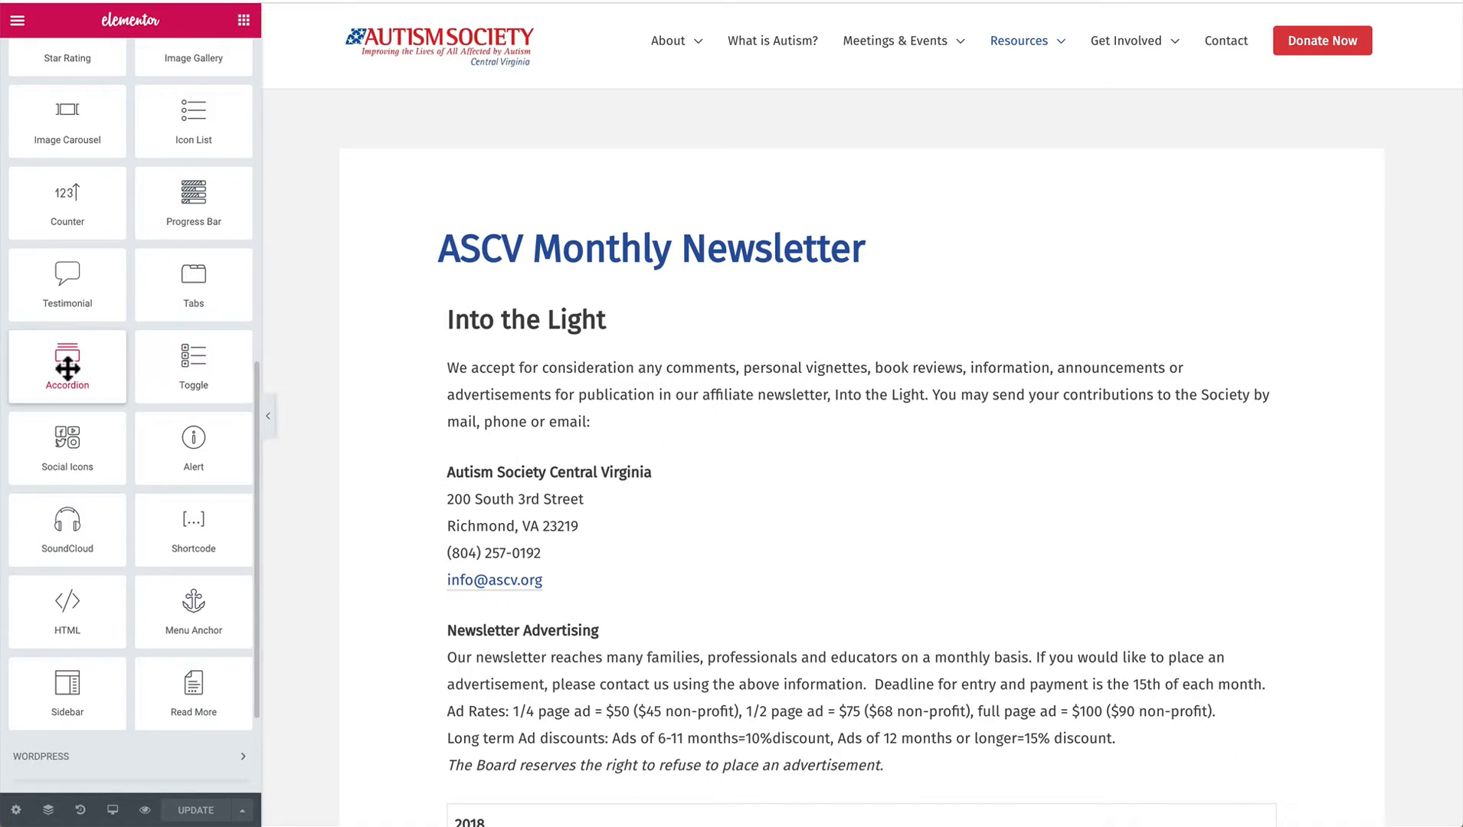
{"action": "left_click_drag", "start_coordinate": [406, 343], "coordinate": [571, 305]}
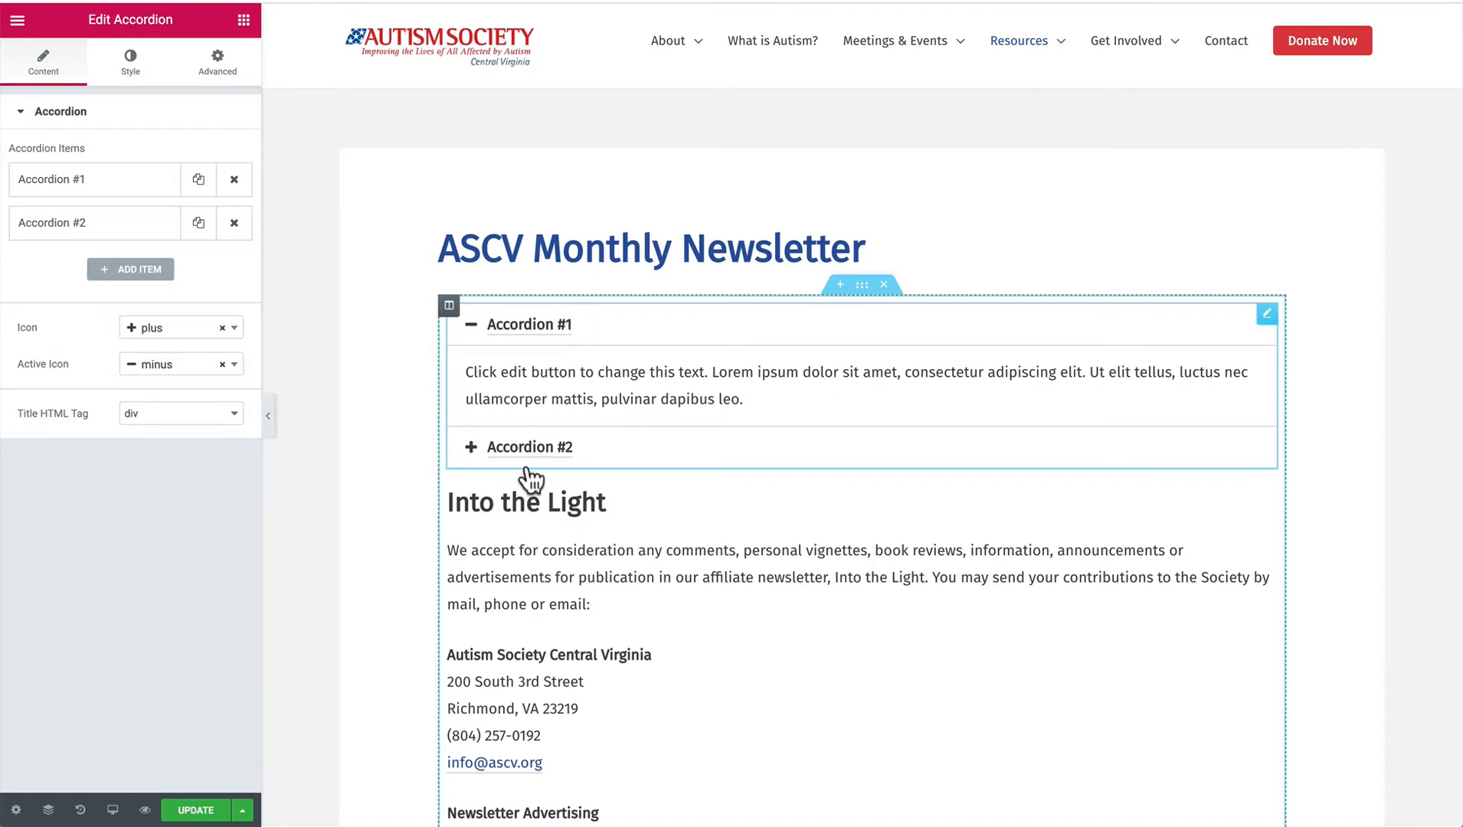
Try expanding both accordion items in the preview and examine the 2018 issue table beneath the newsletter introduction.
{"action": "left_click", "coordinate": [476, 449]}
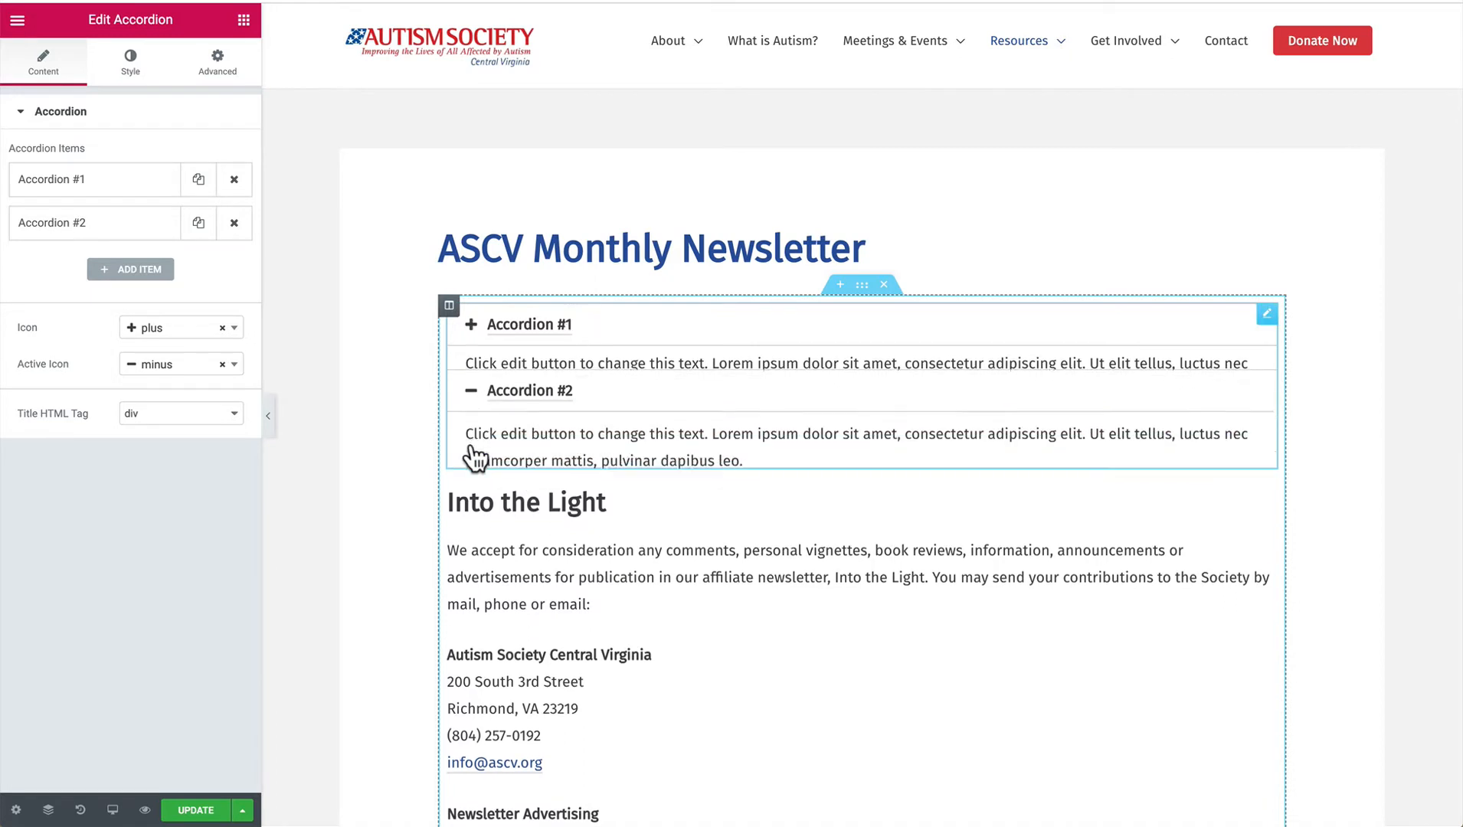
{"action": "left_click", "coordinate": [473, 328]}
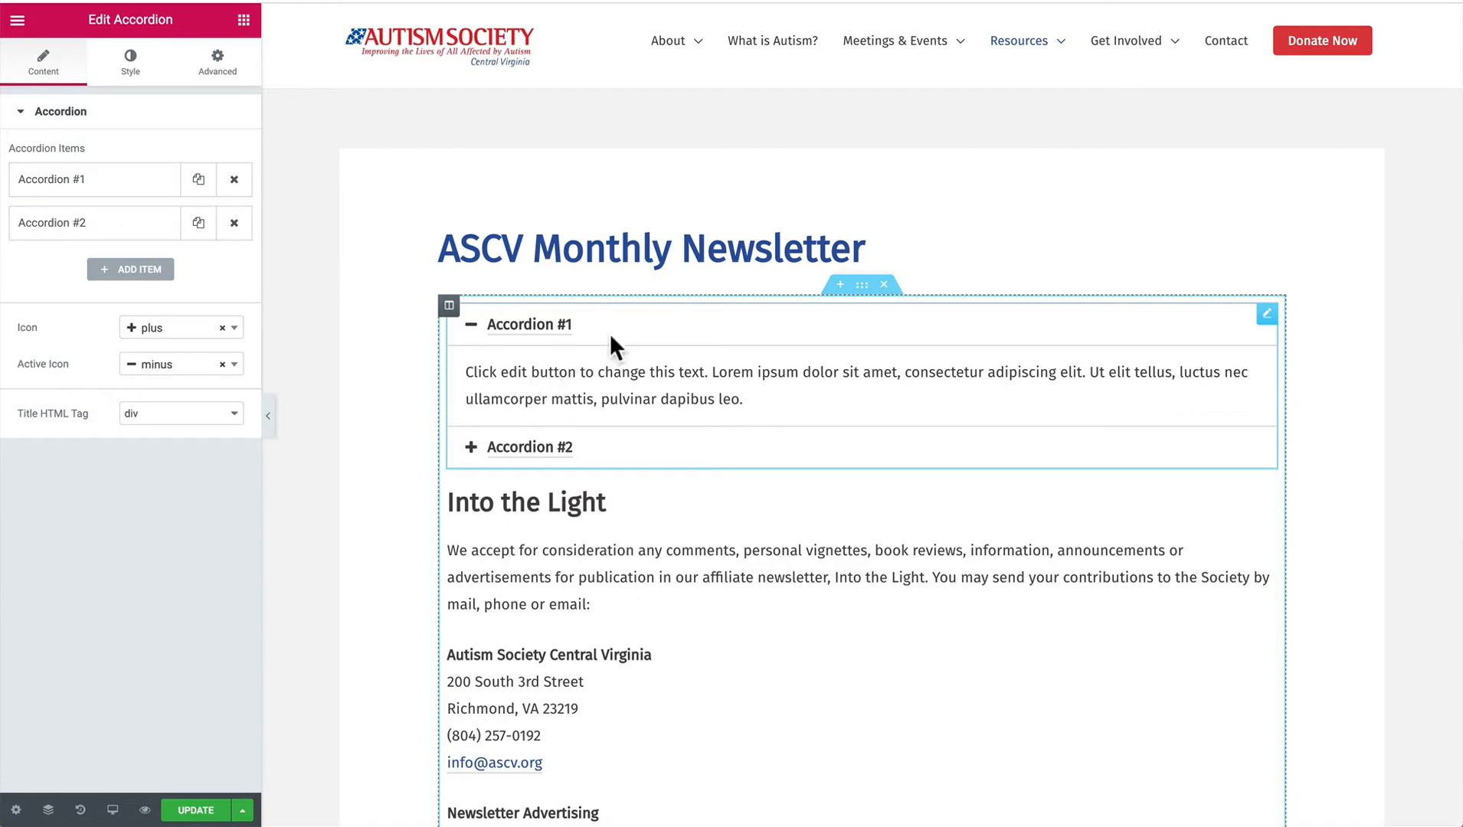
{"action": "scroll", "coordinate": [581, 548], "scroll_direction": "down", "scroll_amount": 5}
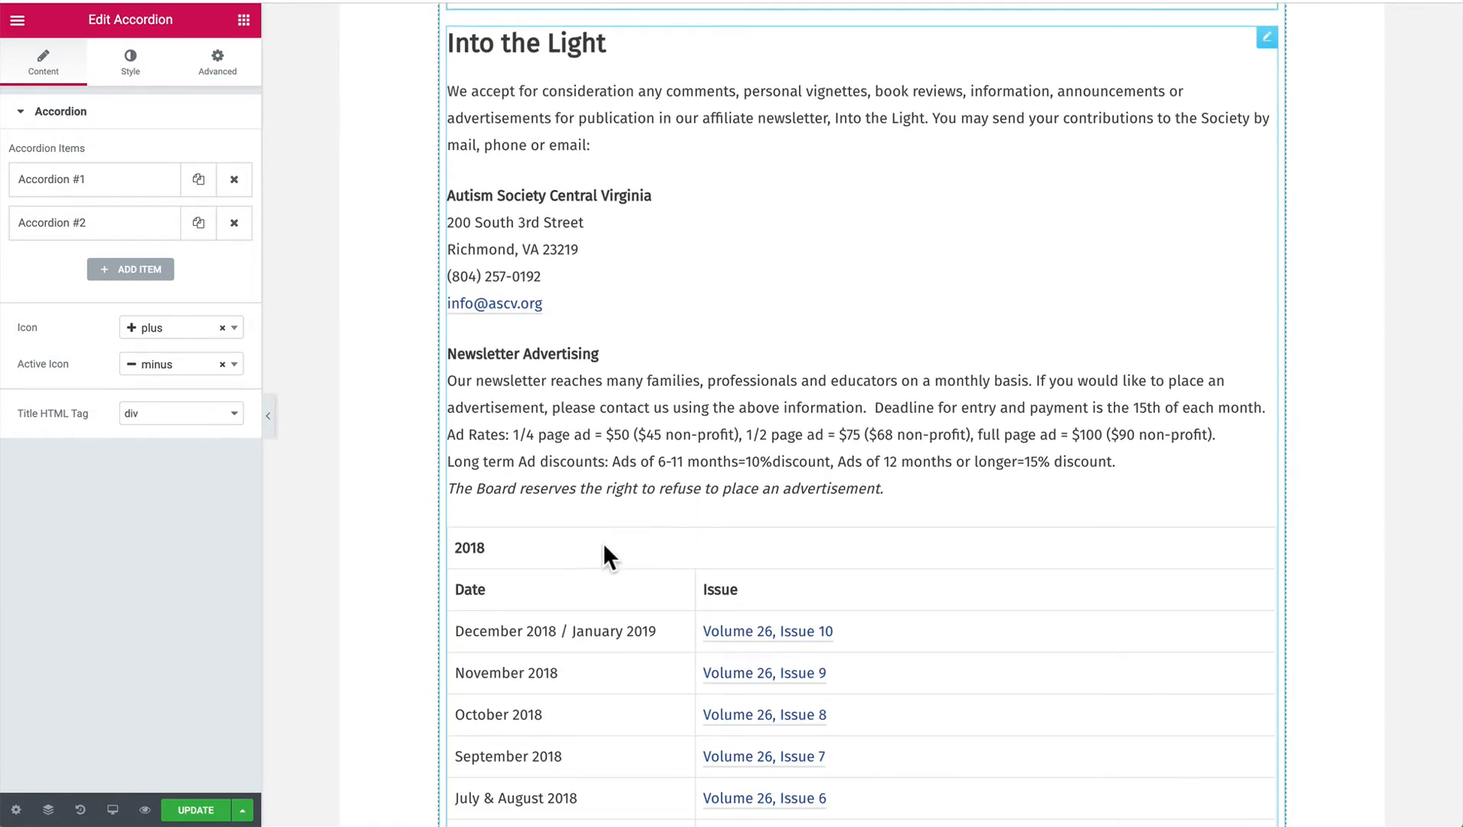
{"action": "scroll", "coordinate": [650, 539], "scroll_direction": "down", "scroll_amount": 3}
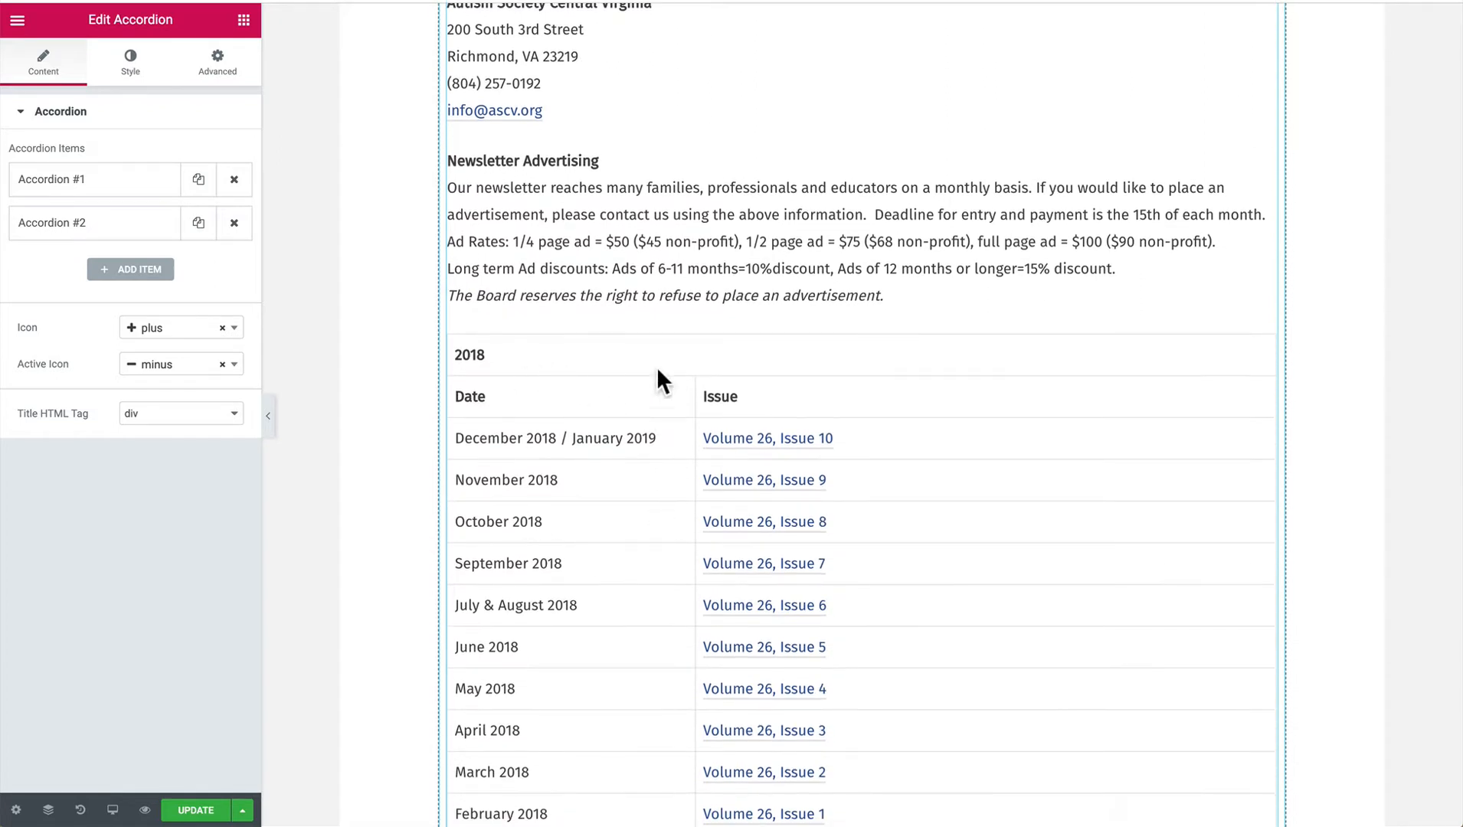
{"action": "scroll", "coordinate": [604, 476], "scroll_direction": "up", "scroll_amount": 2}
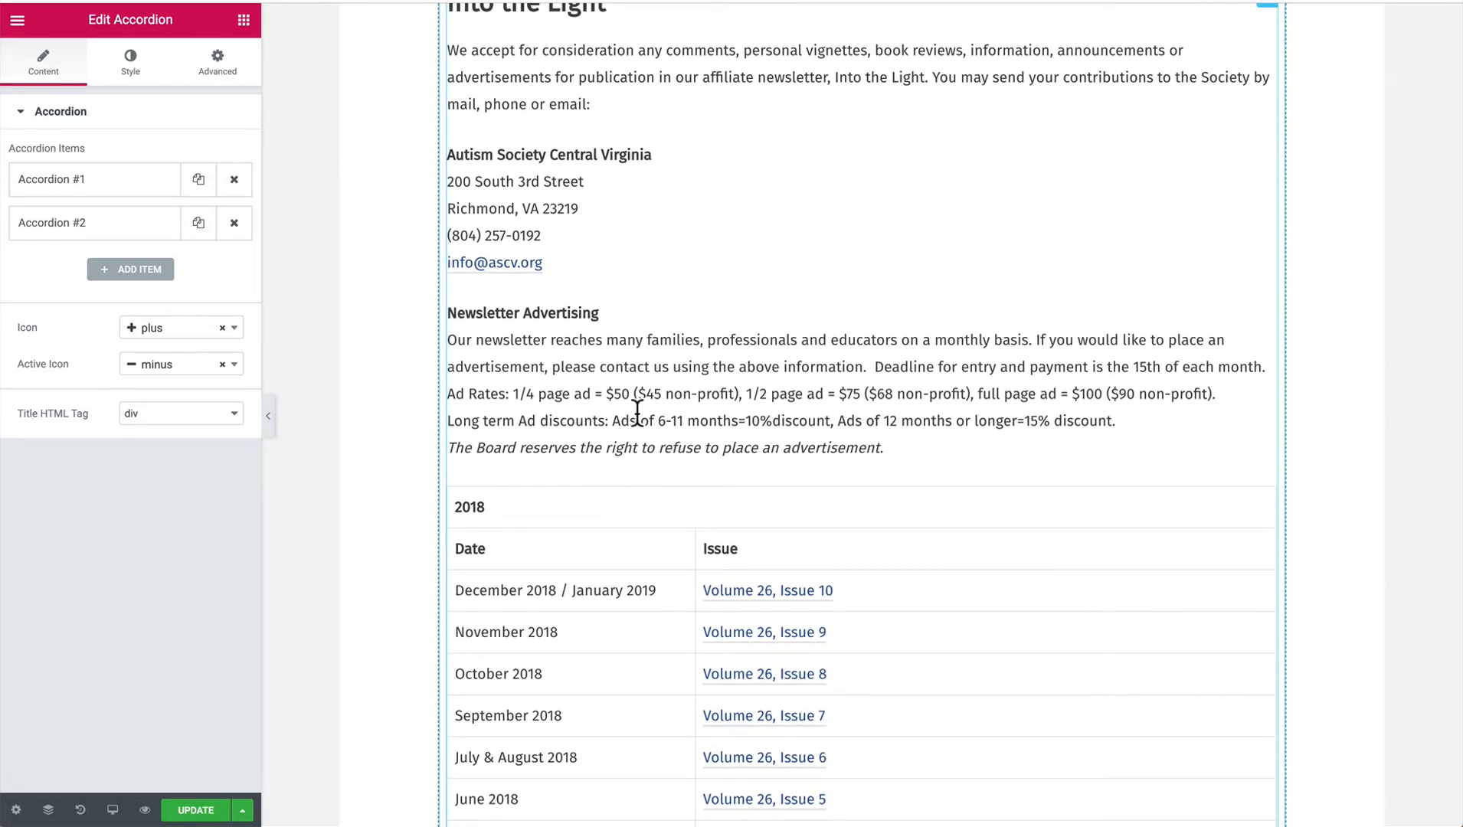
{"action": "scroll", "coordinate": [631, 425], "scroll_direction": "up", "scroll_amount": 3}
Open the Into the Light text block for editing and find its Newsletter Advertising paragraph in the visual view.
{"action": "left_click", "coordinate": [674, 425]}
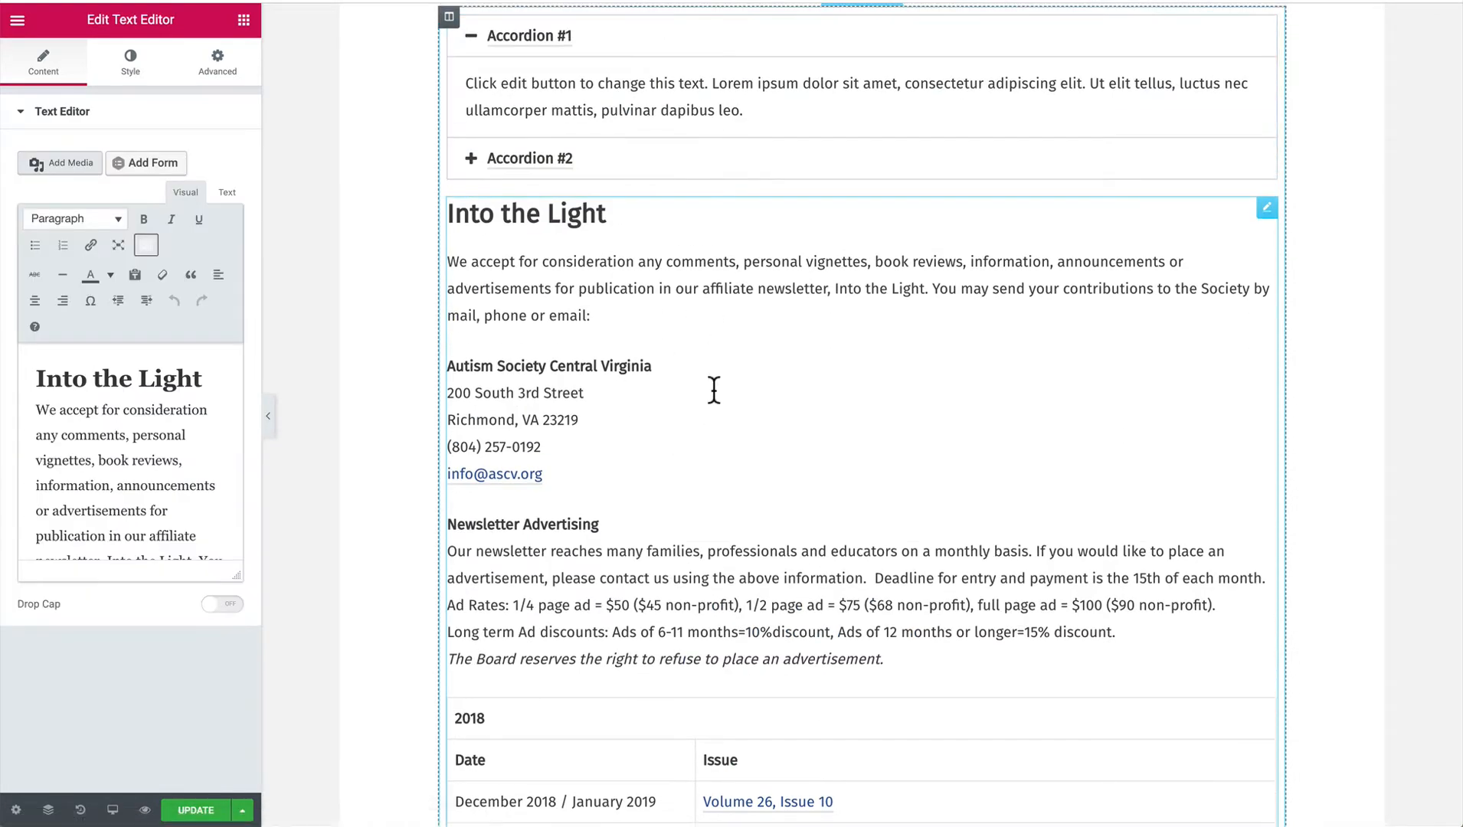
{"action": "scroll", "coordinate": [104, 435], "scroll_direction": "down", "scroll_amount": 8}
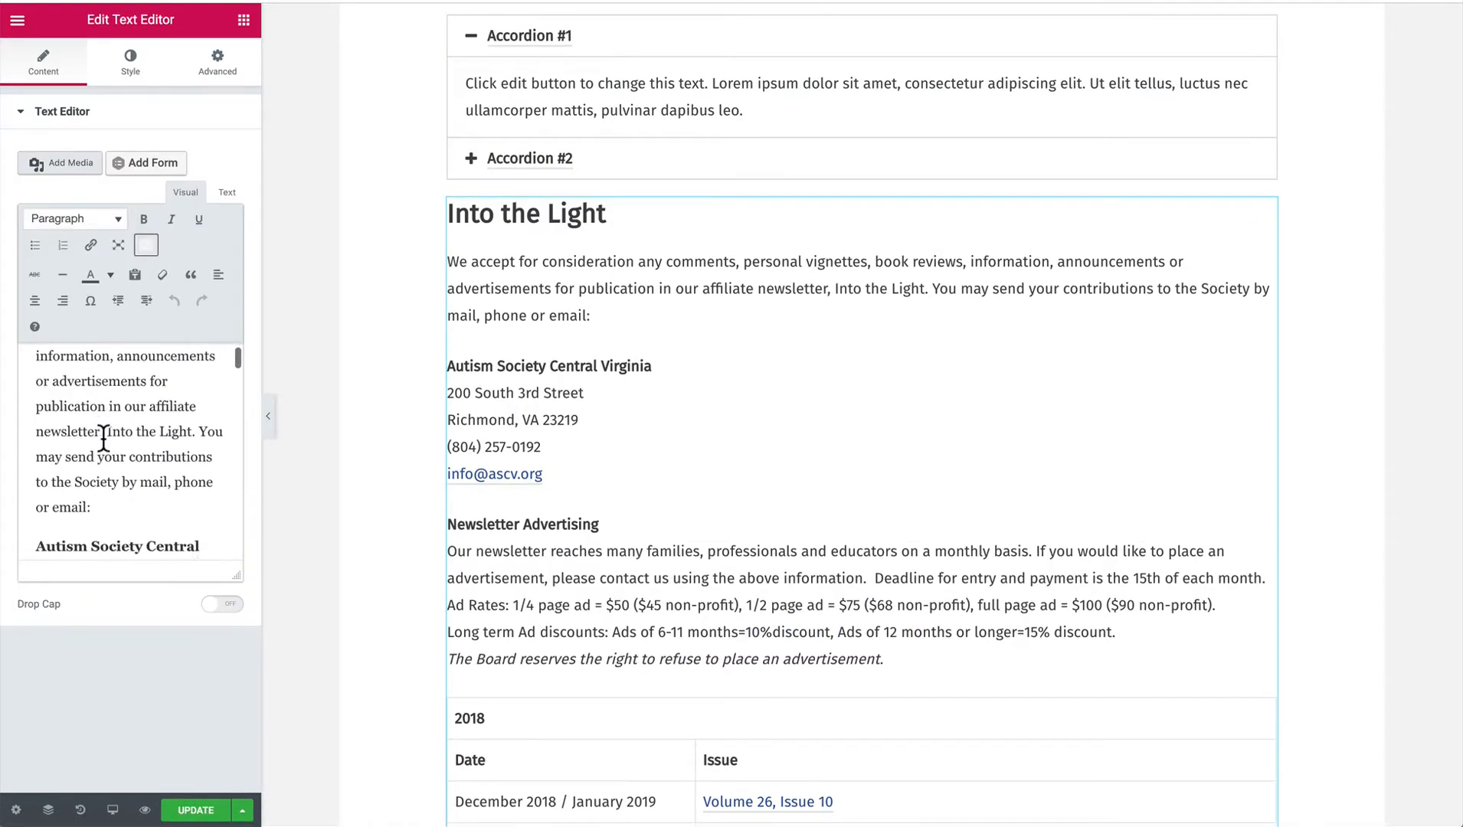
{"action": "scroll", "coordinate": [103, 438], "scroll_direction": "down", "scroll_amount": 2}
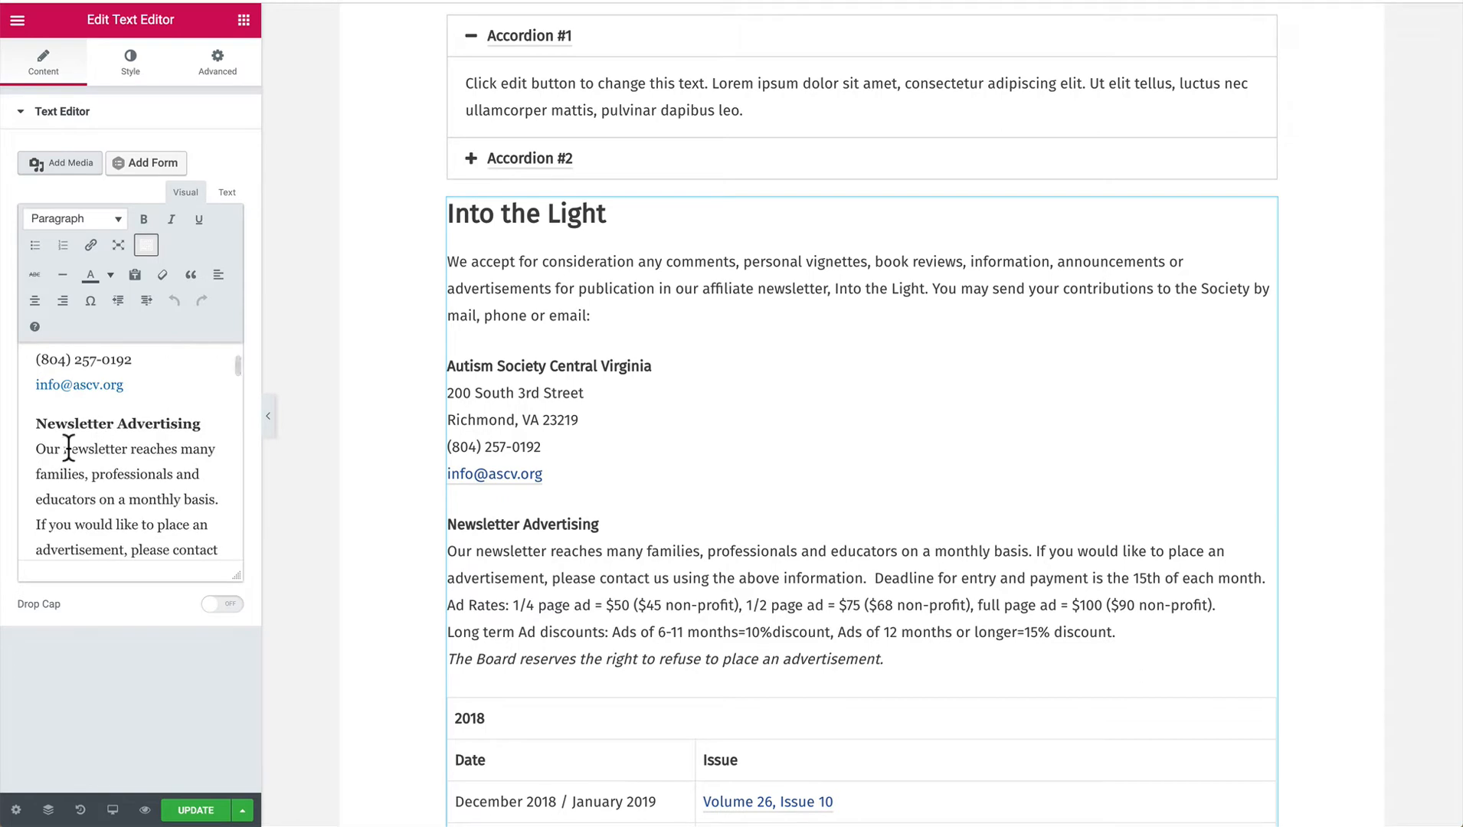
Try selecting passages of the introduction in the visual view and copying the end of the contributions sentence.
{"action": "left_click", "coordinate": [51, 392]}
{"action": "left_click_drag", "start_coordinate": [48, 393], "coordinate": [132, 523]}
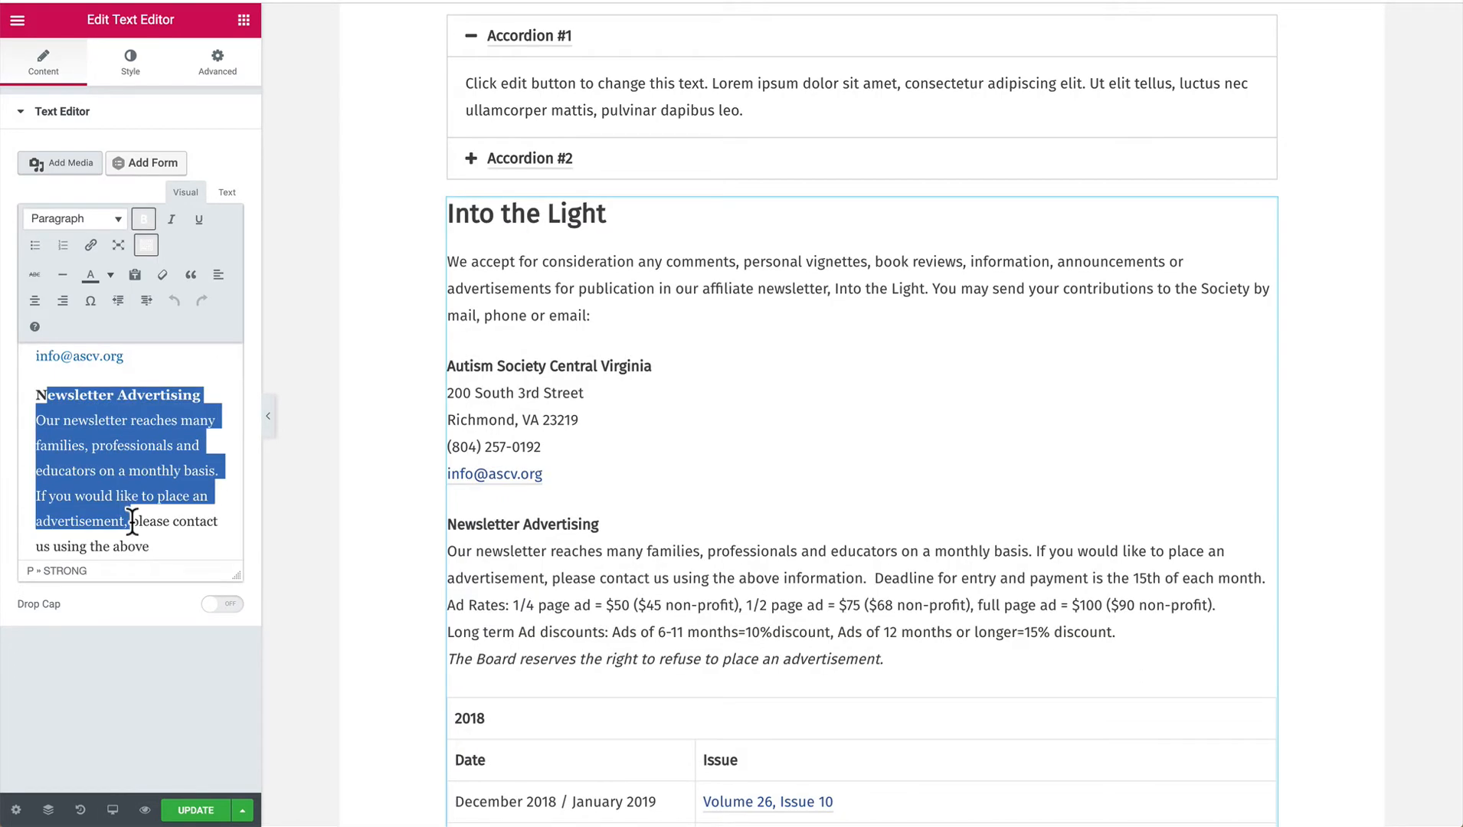
{"action": "scroll", "coordinate": [132, 524], "scroll_direction": "up", "scroll_amount": 3}
{"action": "scroll", "coordinate": [132, 523], "scroll_direction": "up", "scroll_amount": 3}
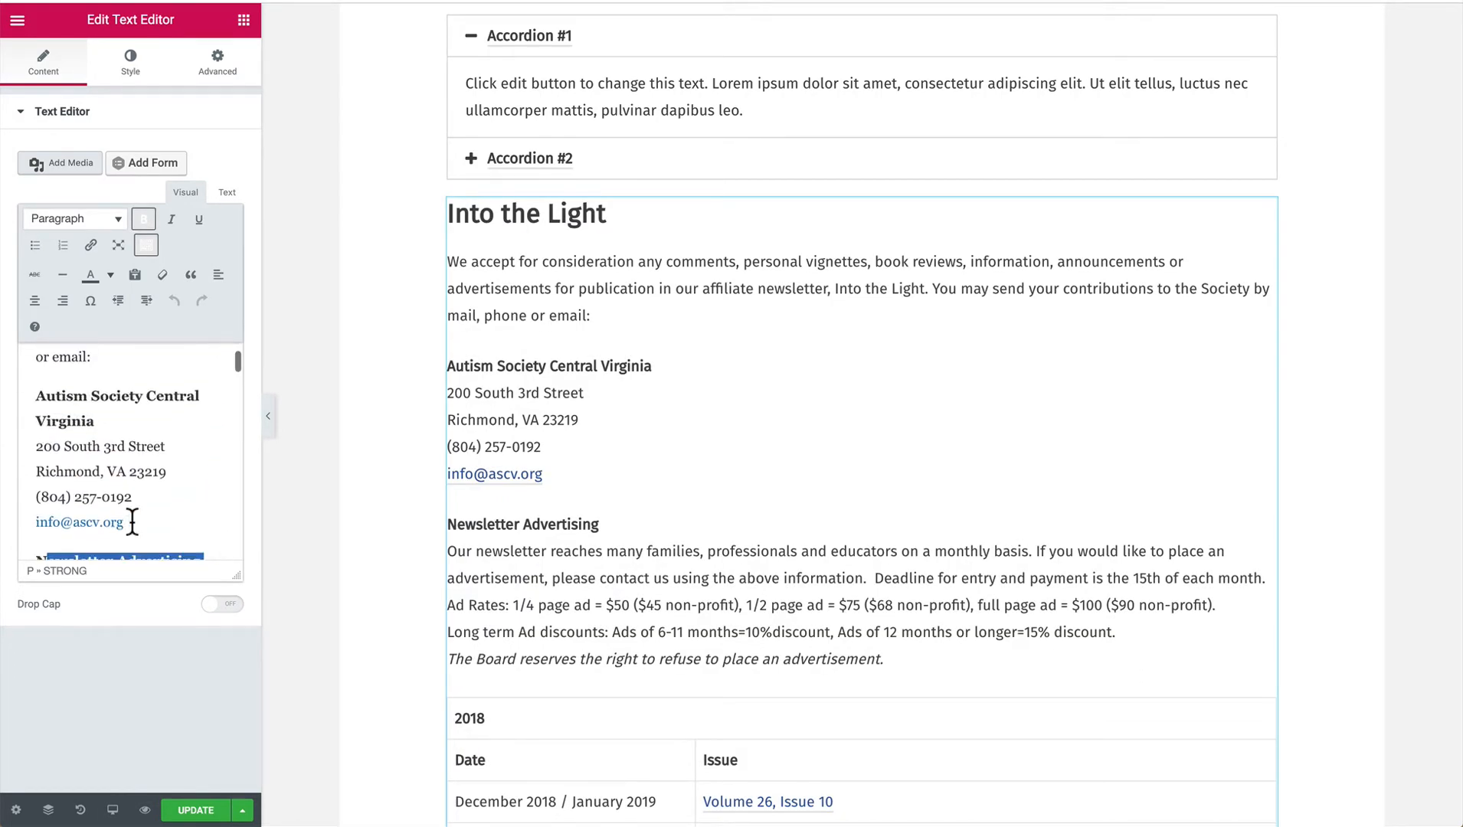
{"action": "scroll", "coordinate": [114, 523], "scroll_direction": "up", "scroll_amount": 4}
{"action": "left_click_drag", "start_coordinate": [117, 434], "coordinate": [143, 474]}
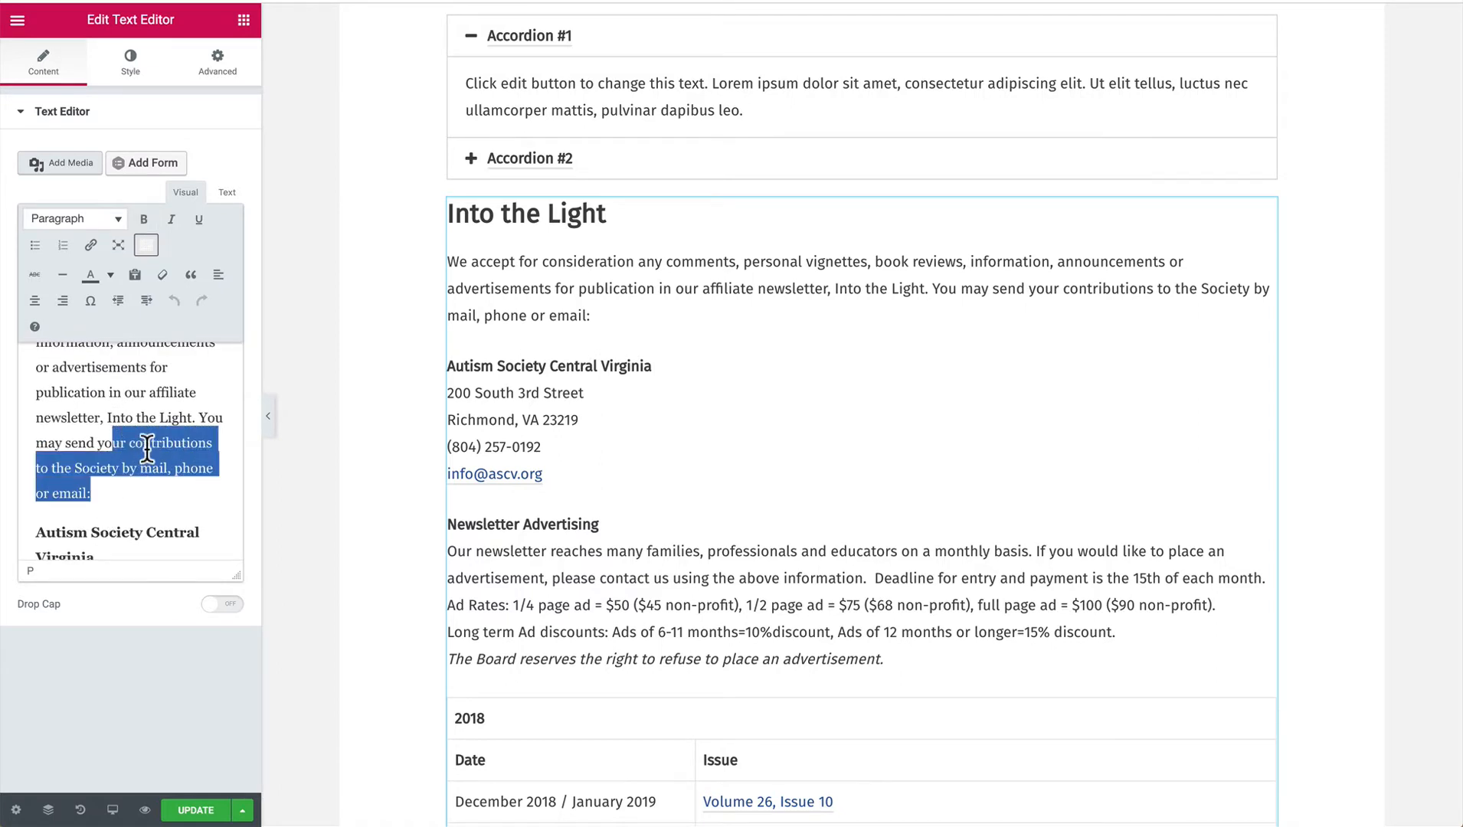
{"action": "right_click", "coordinate": [146, 447]}
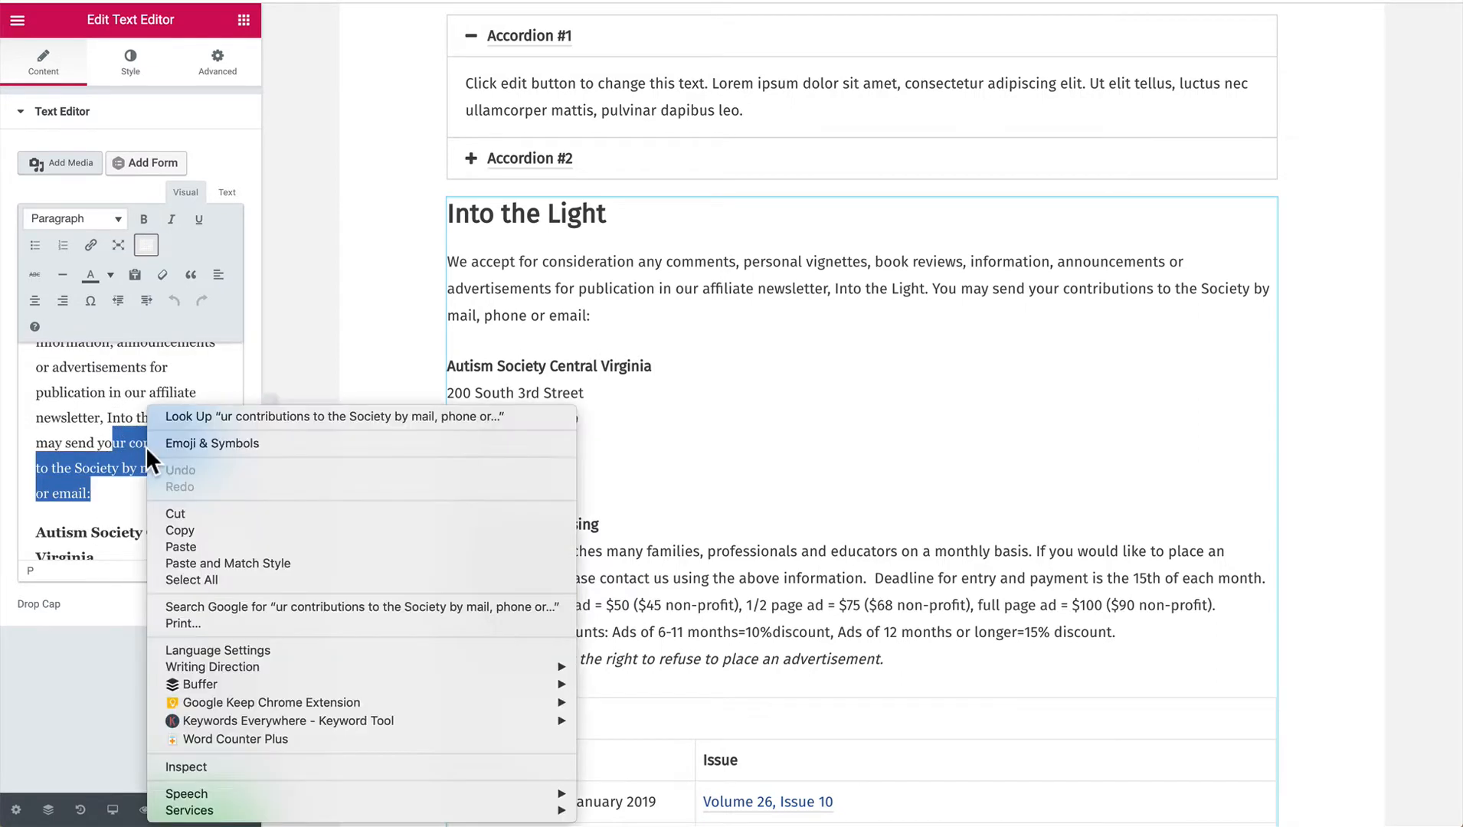
{"action": "left_click", "coordinate": [184, 529]}
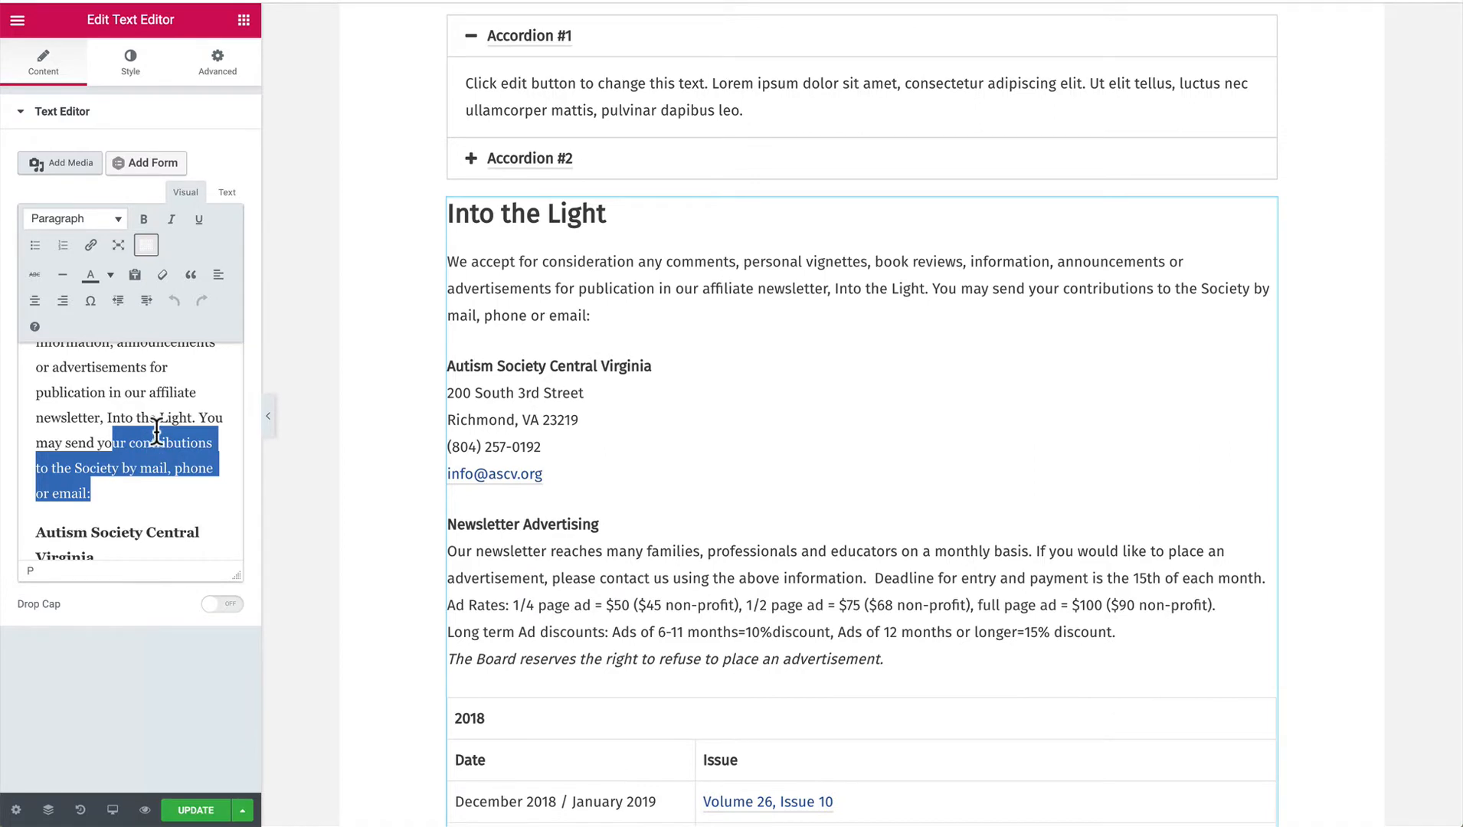
{"action": "scroll", "coordinate": [156, 431], "scroll_direction": "down", "scroll_amount": 2}
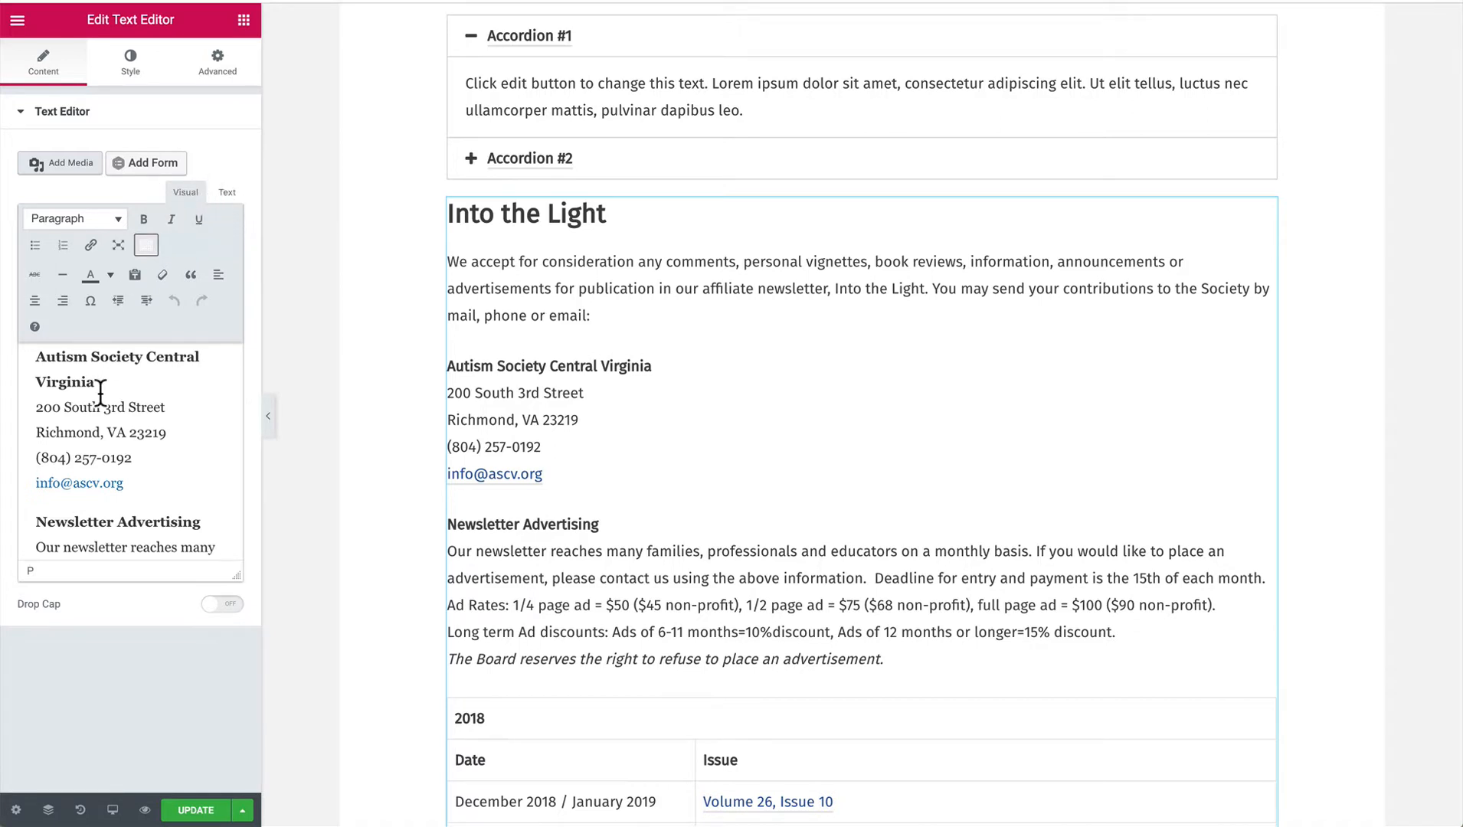
{"action": "left_click_drag", "start_coordinate": [100, 393], "coordinate": [141, 483]}
{"action": "left_click", "coordinate": [128, 418]}
Show the text block's HTML code and locate the opening table tag of the 2018 issue table.
{"action": "left_click", "coordinate": [229, 196]}
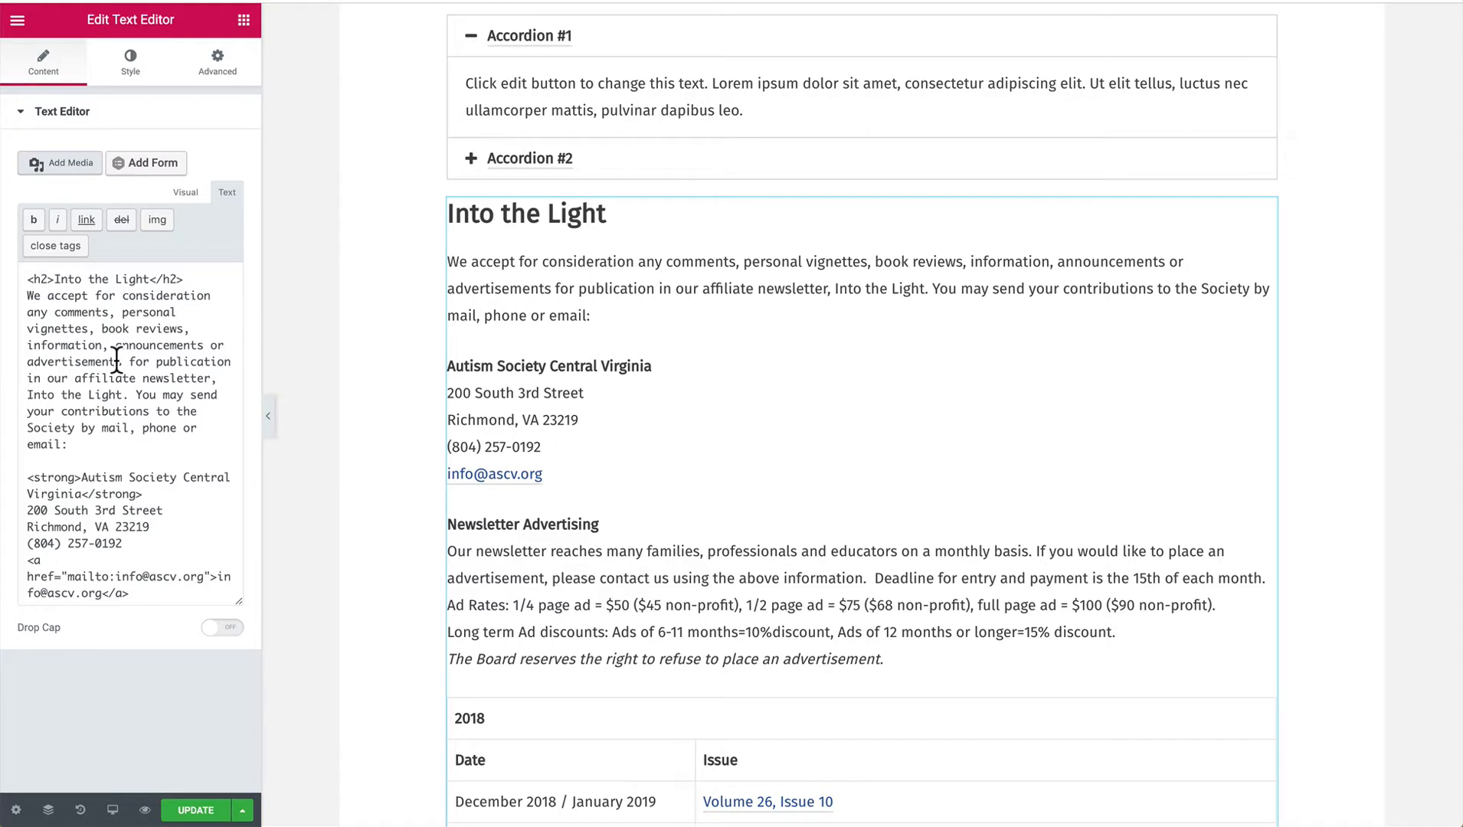
{"action": "scroll", "coordinate": [111, 379], "scroll_direction": "down", "scroll_amount": 4}
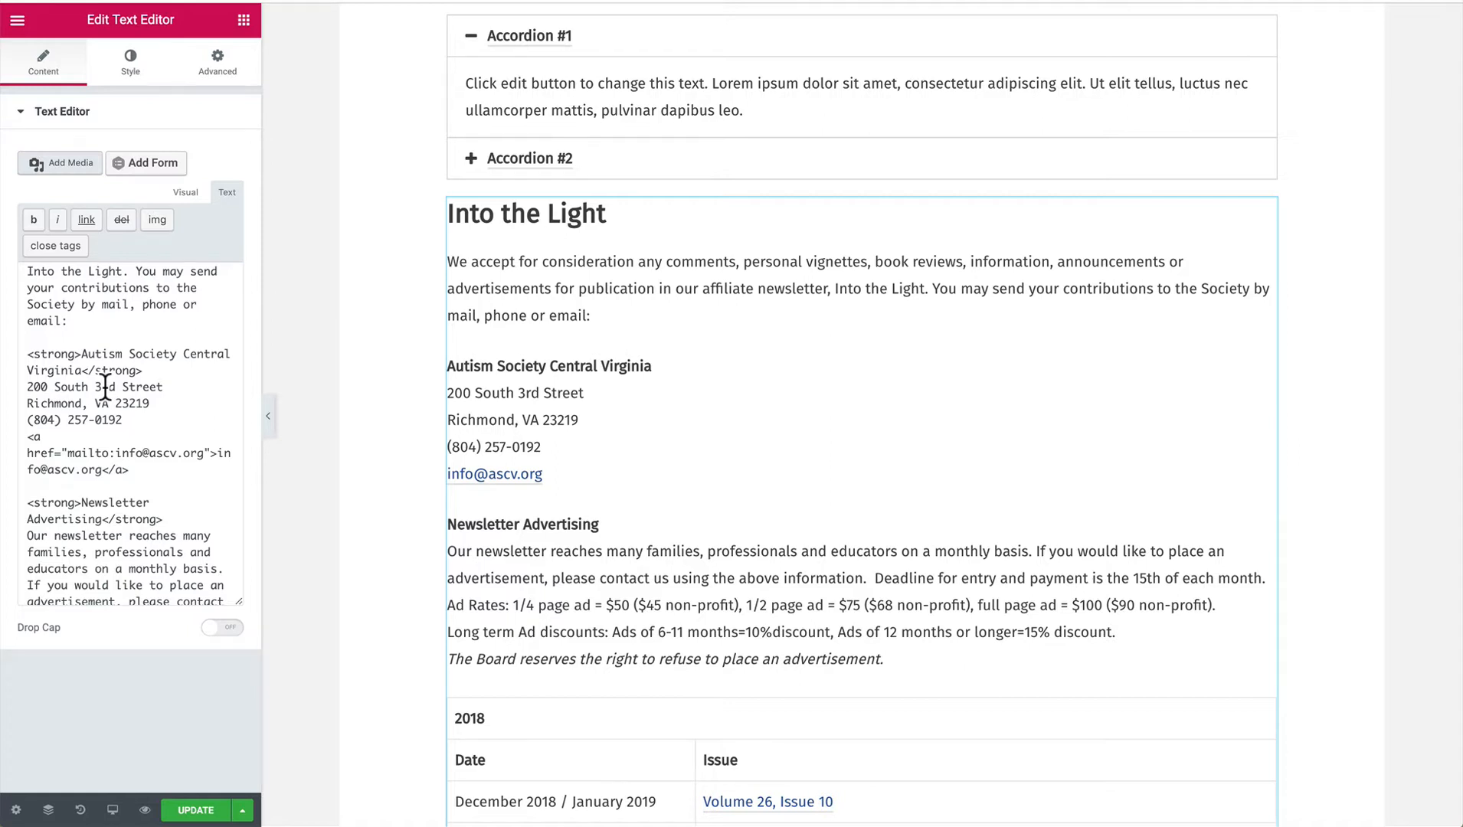
{"action": "left_click", "coordinate": [196, 196]}
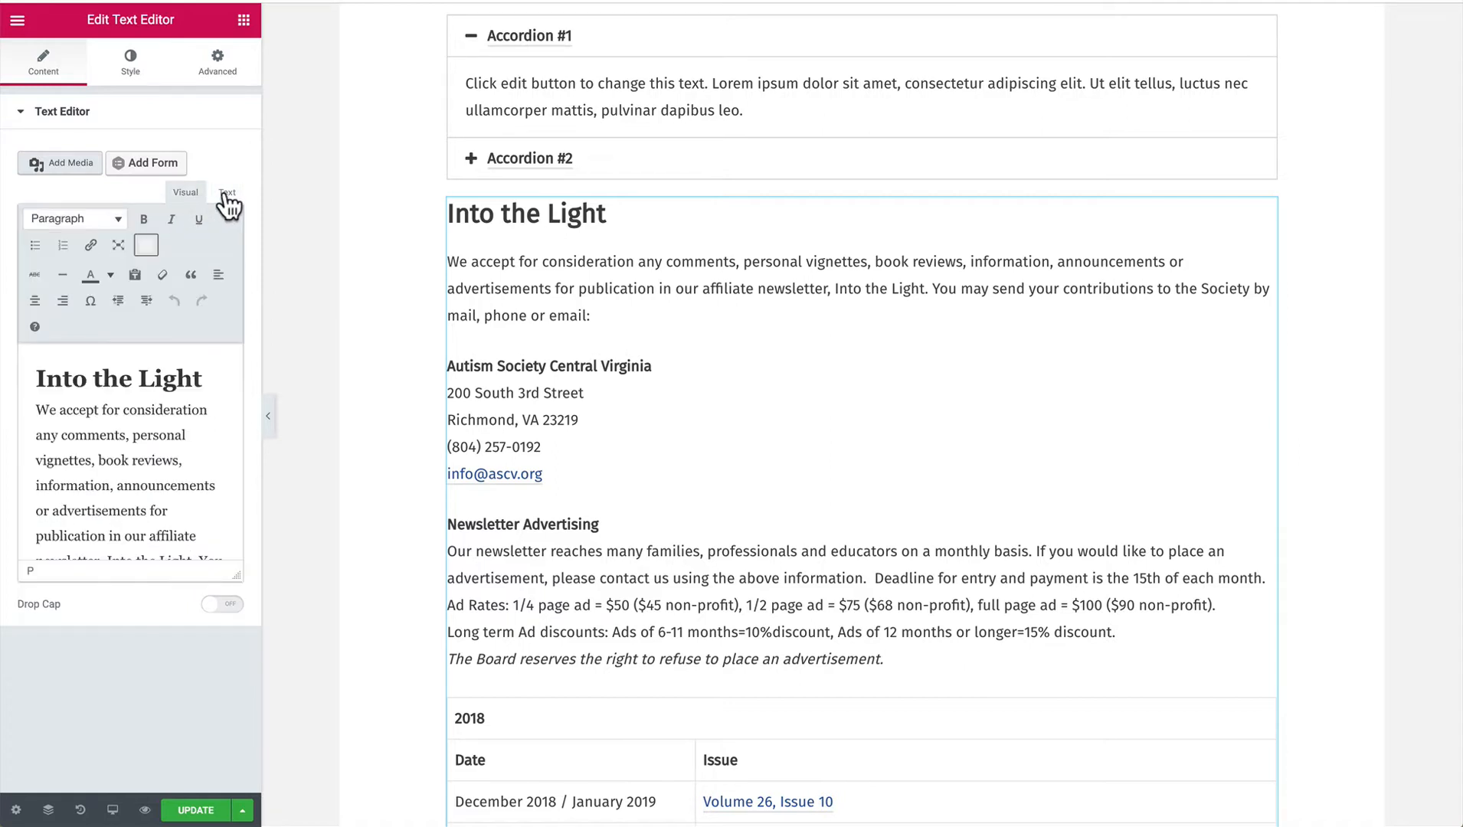
{"action": "left_click", "coordinate": [226, 195]}
{"action": "scroll", "coordinate": [124, 392], "scroll_direction": "down", "scroll_amount": 5}
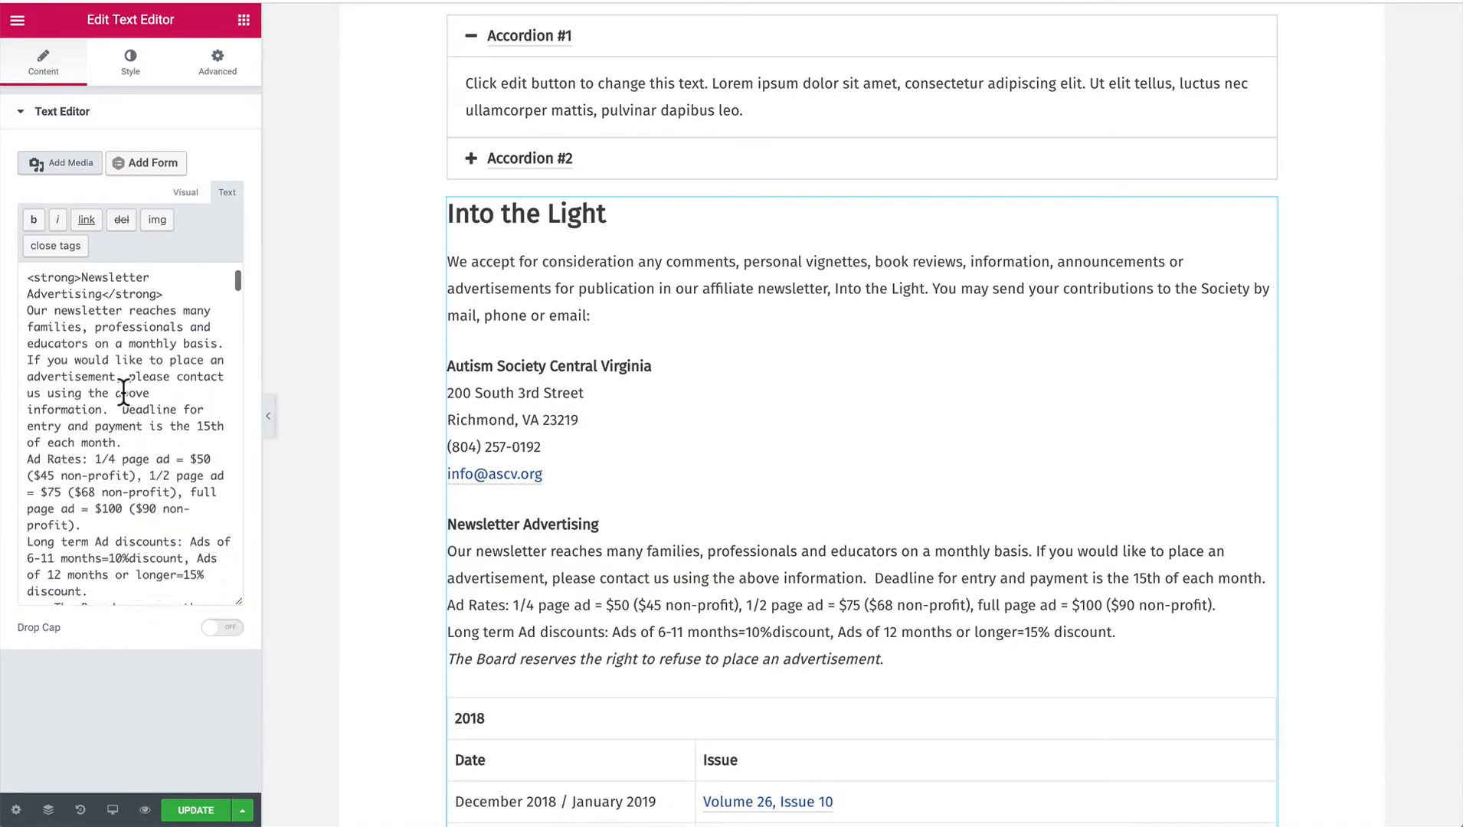
{"action": "scroll", "coordinate": [123, 393], "scroll_direction": "down", "scroll_amount": 5}
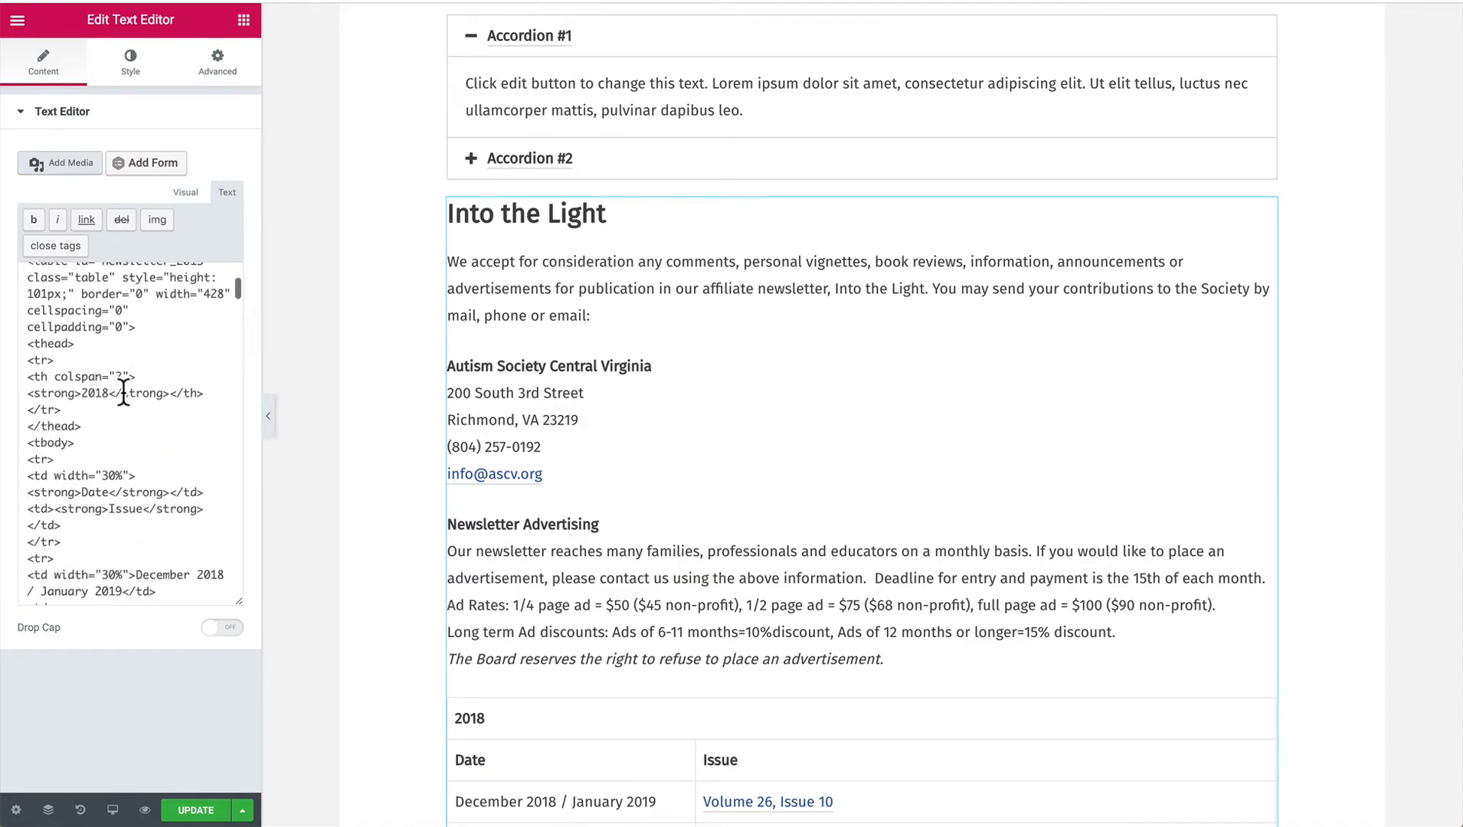
{"action": "scroll", "coordinate": [123, 393], "scroll_direction": "down", "scroll_amount": 5}
{"action": "scroll", "coordinate": [123, 392], "scroll_direction": "up", "scroll_amount": 5}
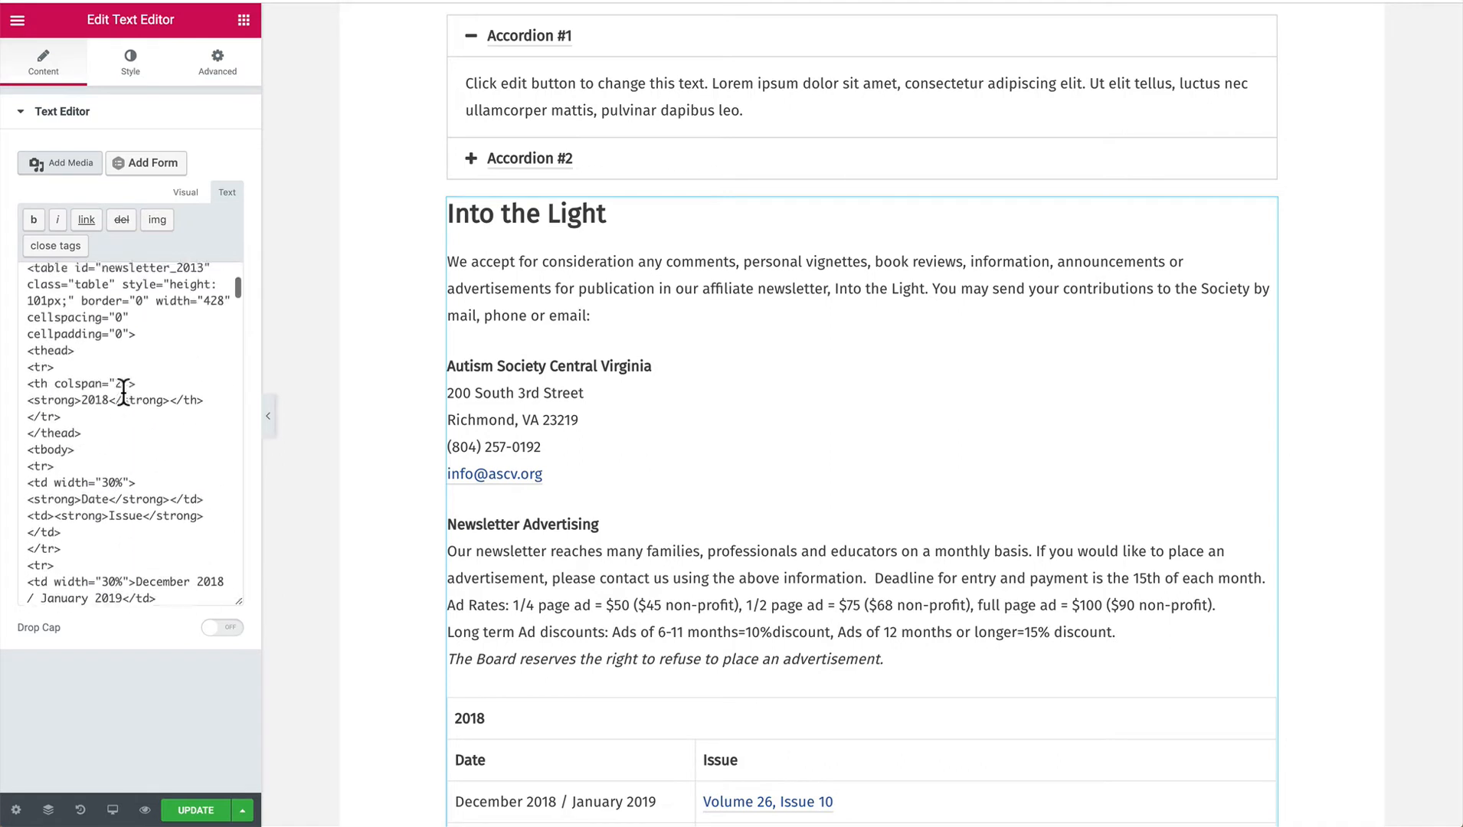
{"action": "scroll", "coordinate": [123, 393], "scroll_direction": "up", "scroll_amount": 3}
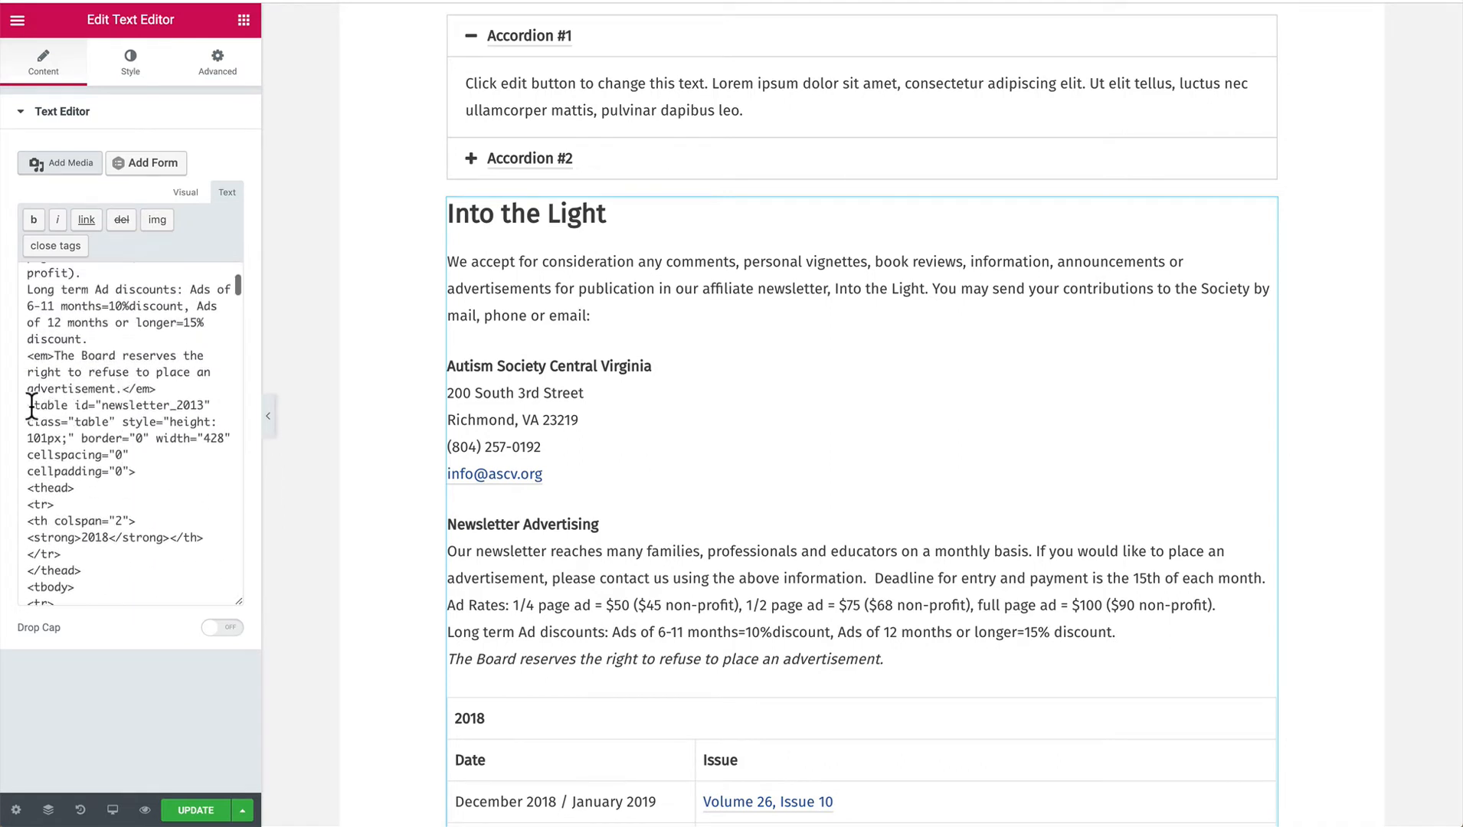
Copy the complete HTML code of the 2018 issue table, from its opening to its closing table tag.
{"action": "left_click_drag", "start_coordinate": [29, 405], "coordinate": [129, 409]}
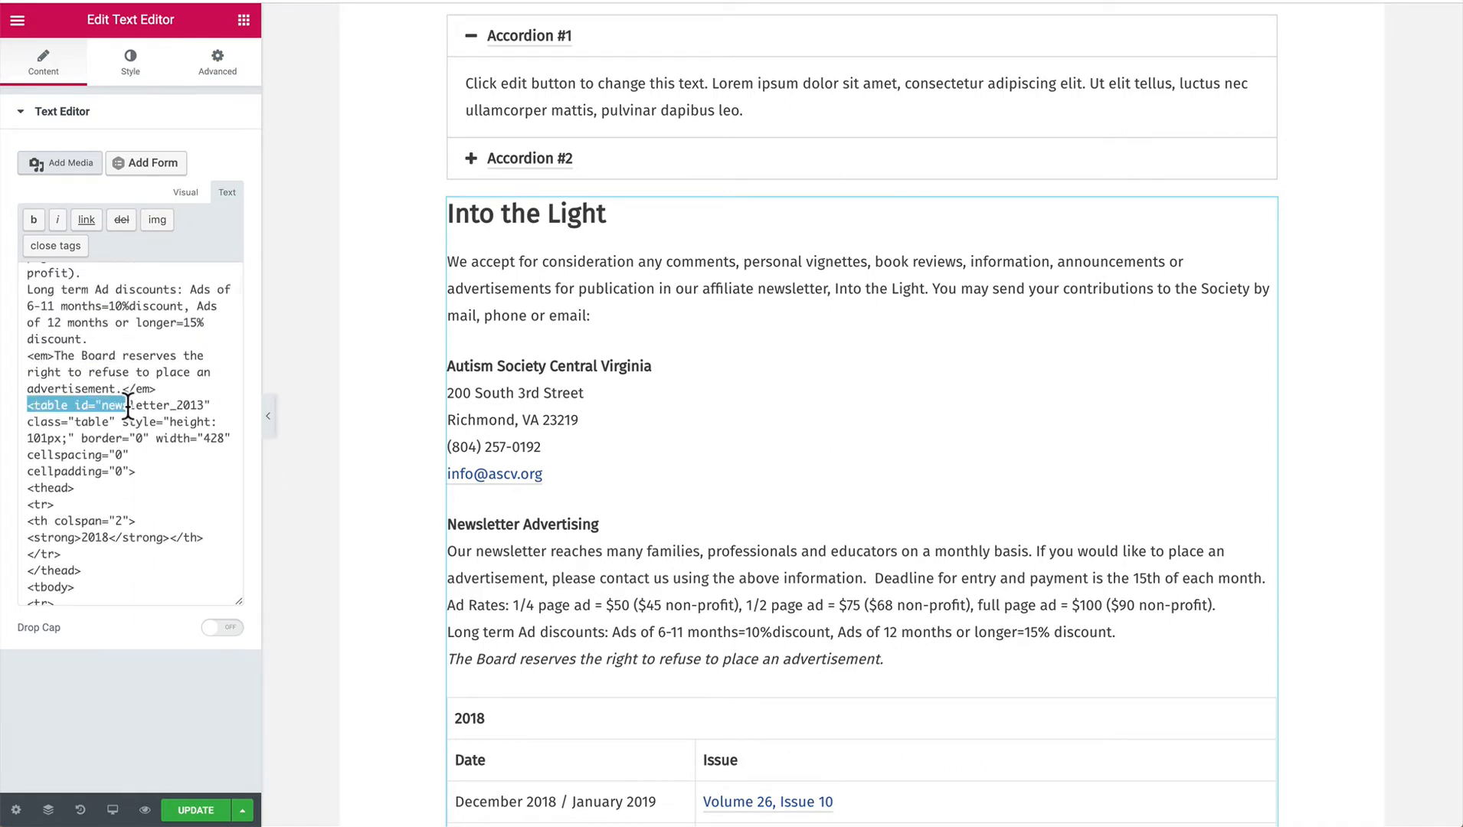
{"action": "scroll", "coordinate": [128, 409], "scroll_direction": "down", "scroll_amount": 10}
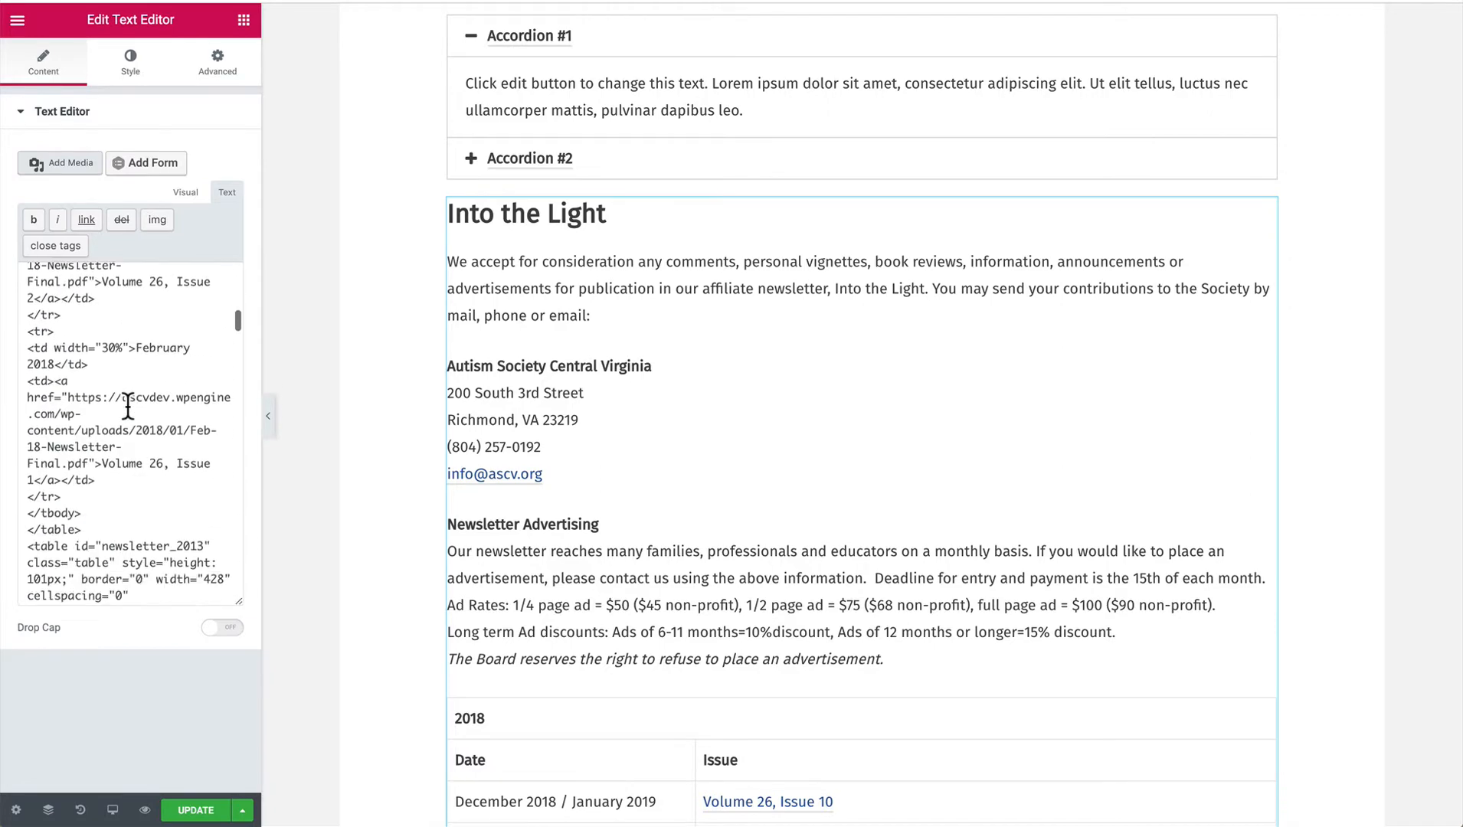
{"action": "scroll", "coordinate": [128, 409], "scroll_direction": "down", "scroll_amount": 3}
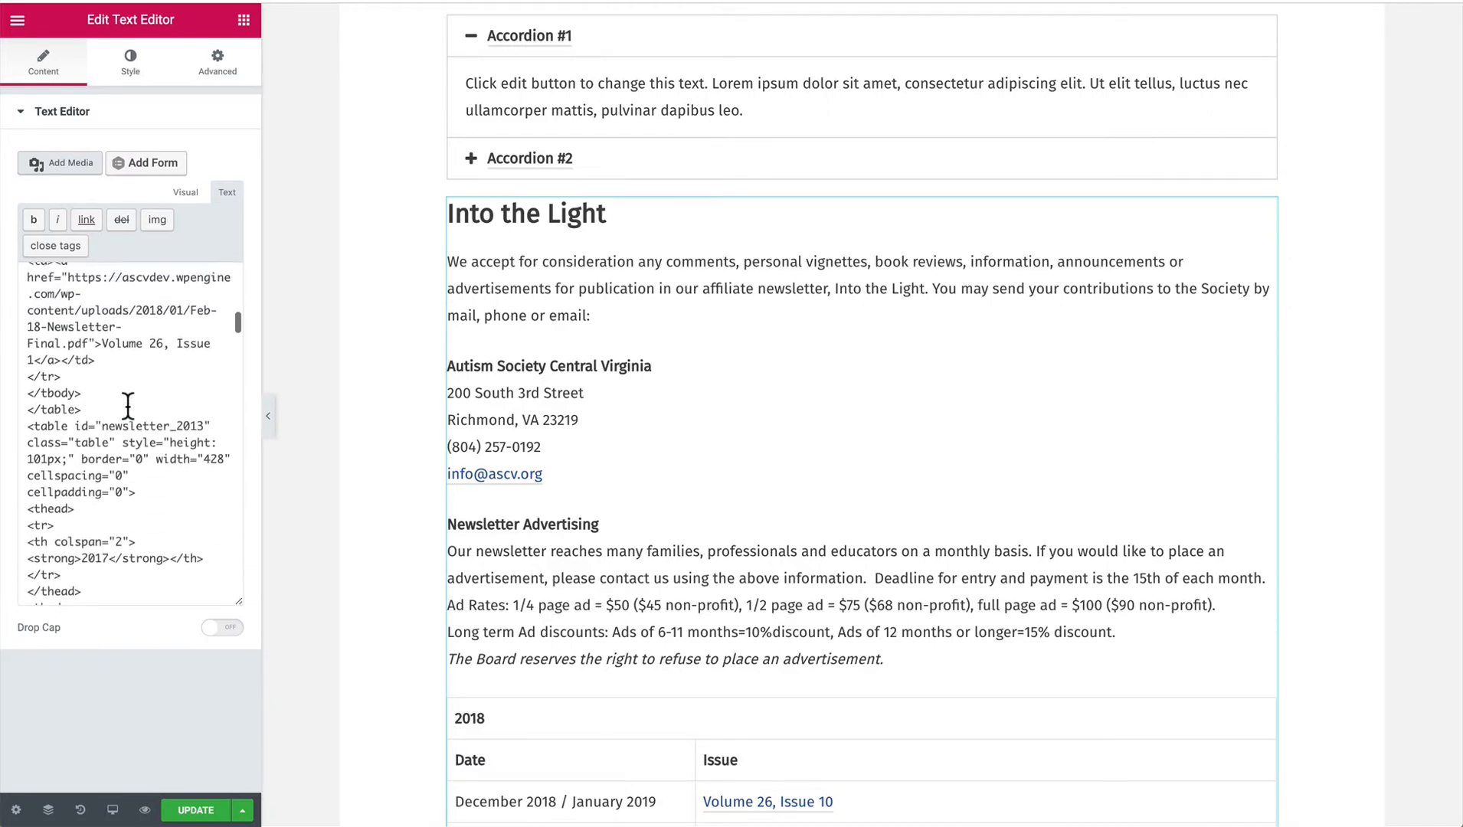
{"action": "left_click", "coordinate": [83, 410], "text": "shift"}
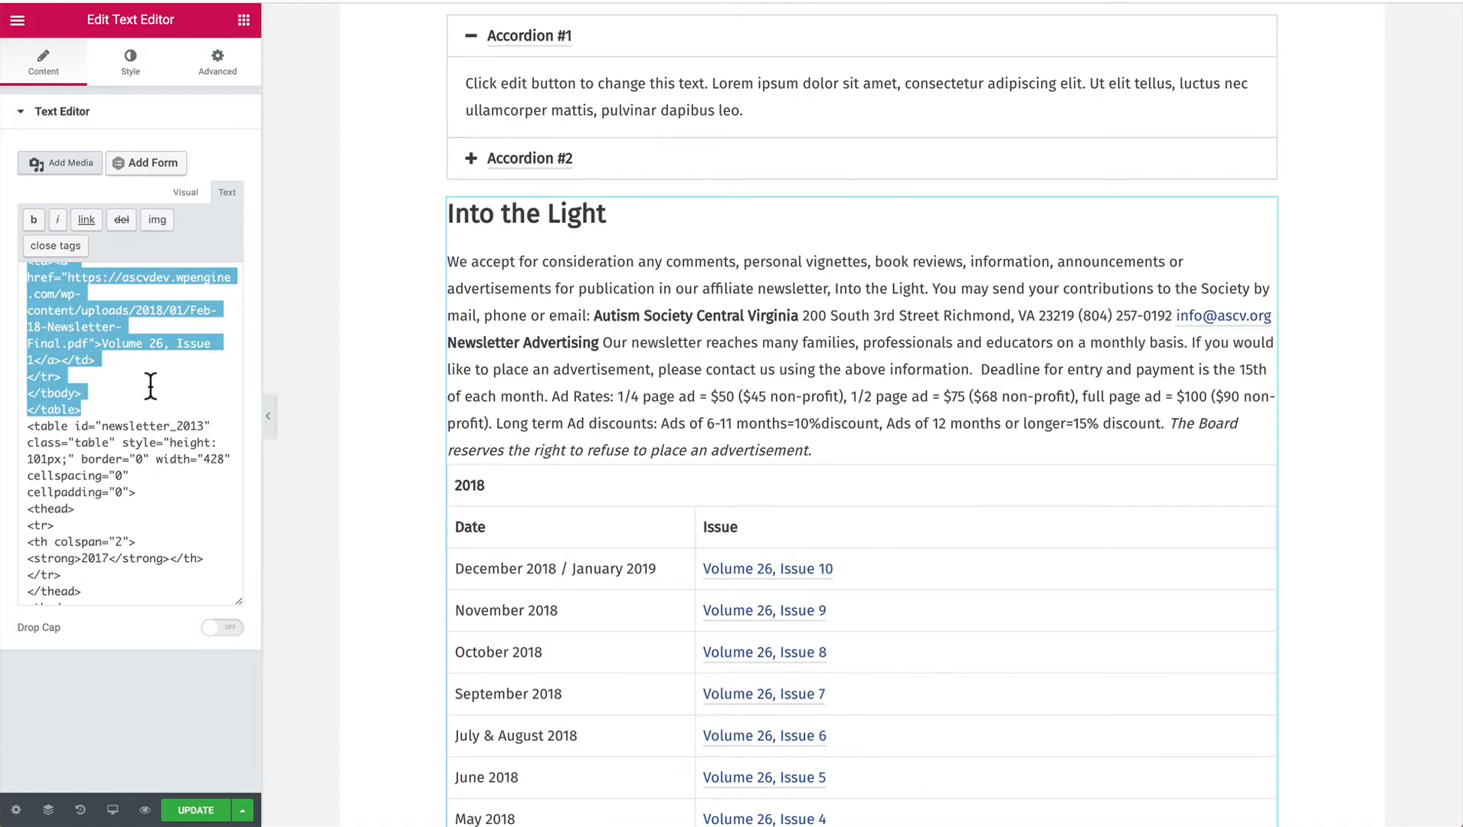
Open the first item of the Accordion widget for editing and set its title to 2018.
{"action": "scroll", "coordinate": [588, 405], "scroll_direction": "up", "scroll_amount": 3}
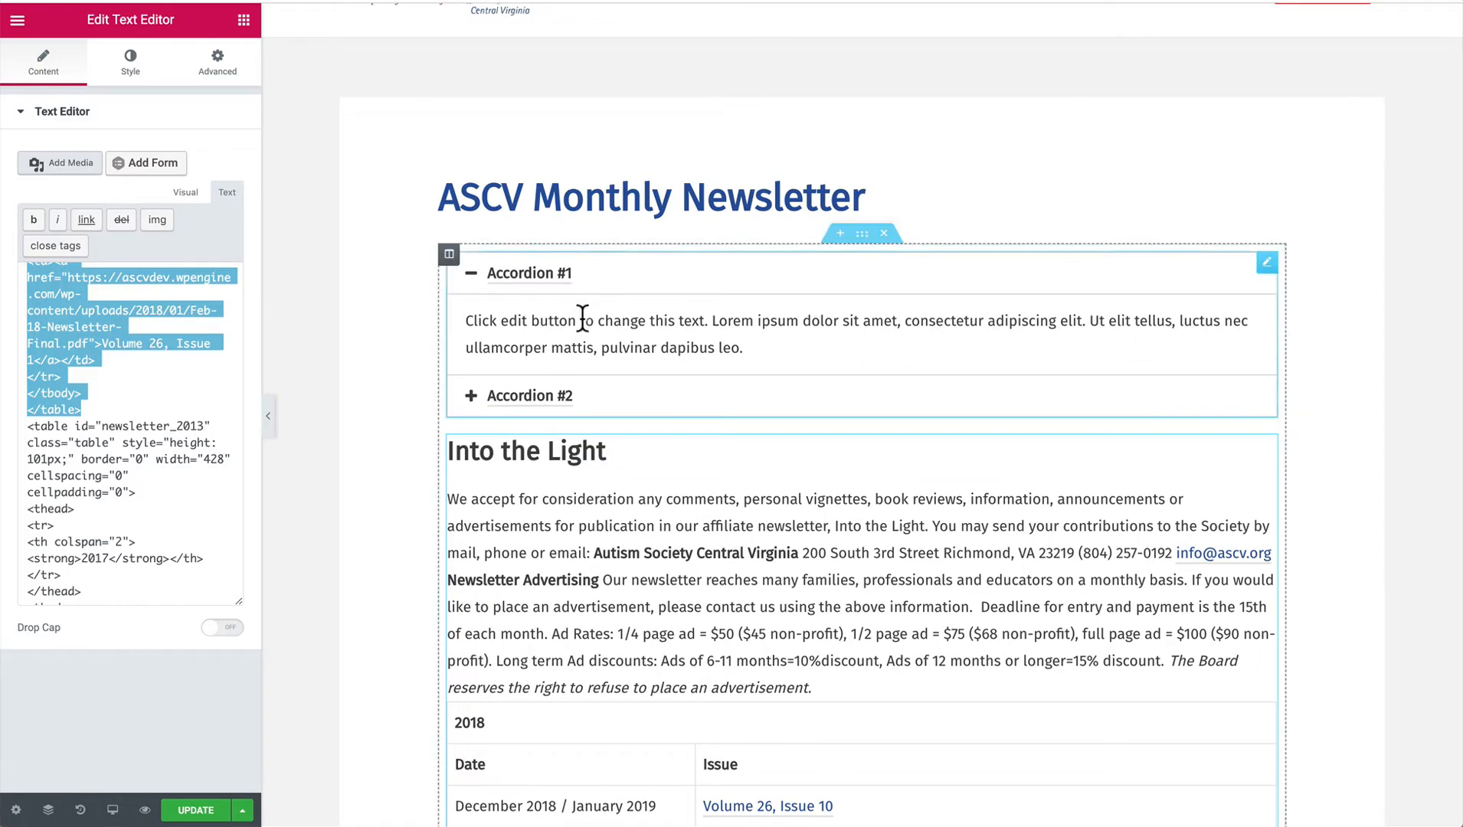
{"action": "left_click", "coordinate": [629, 320]}
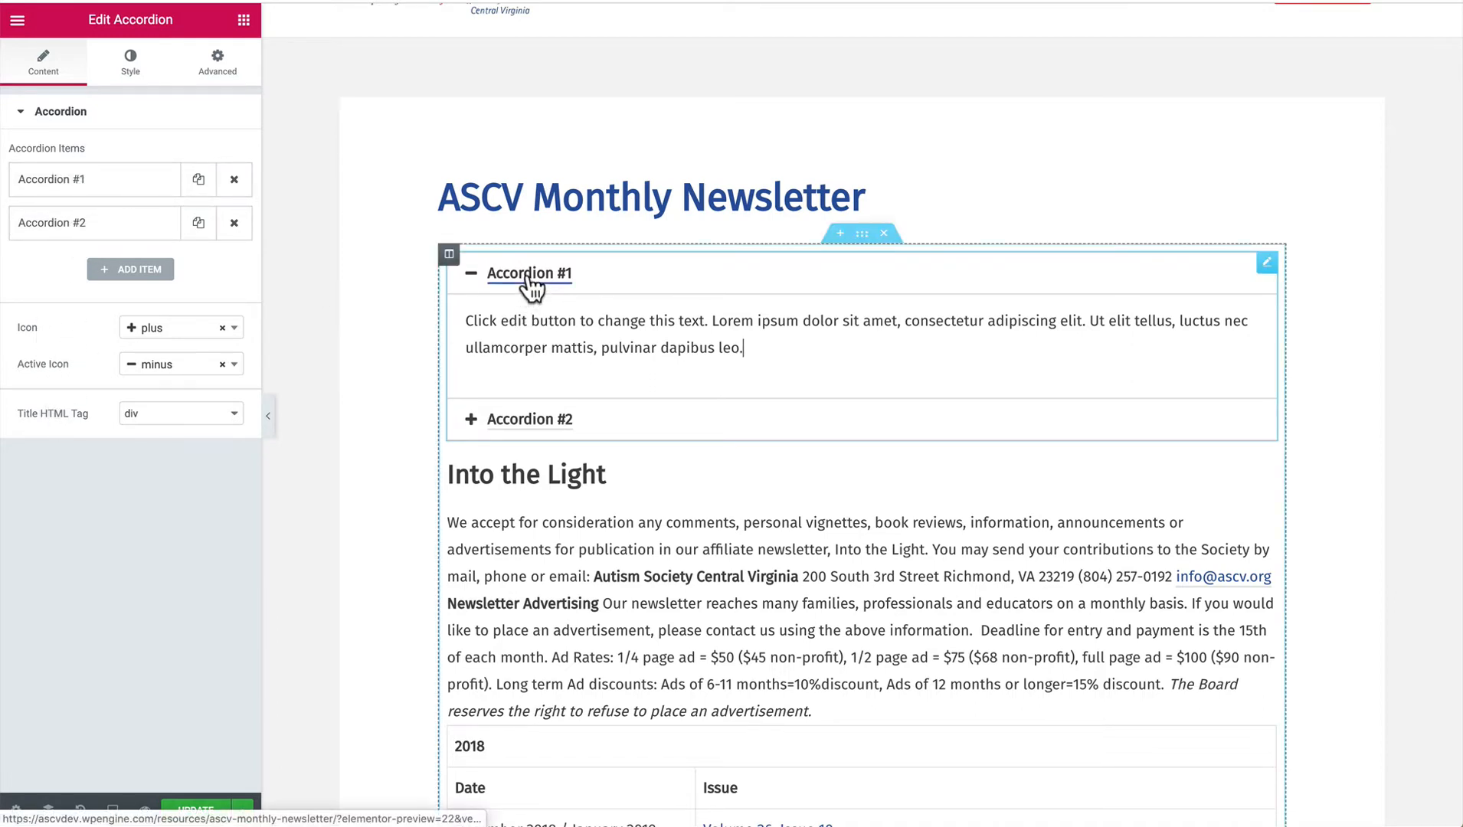
{"action": "left_click", "coordinate": [63, 190]}
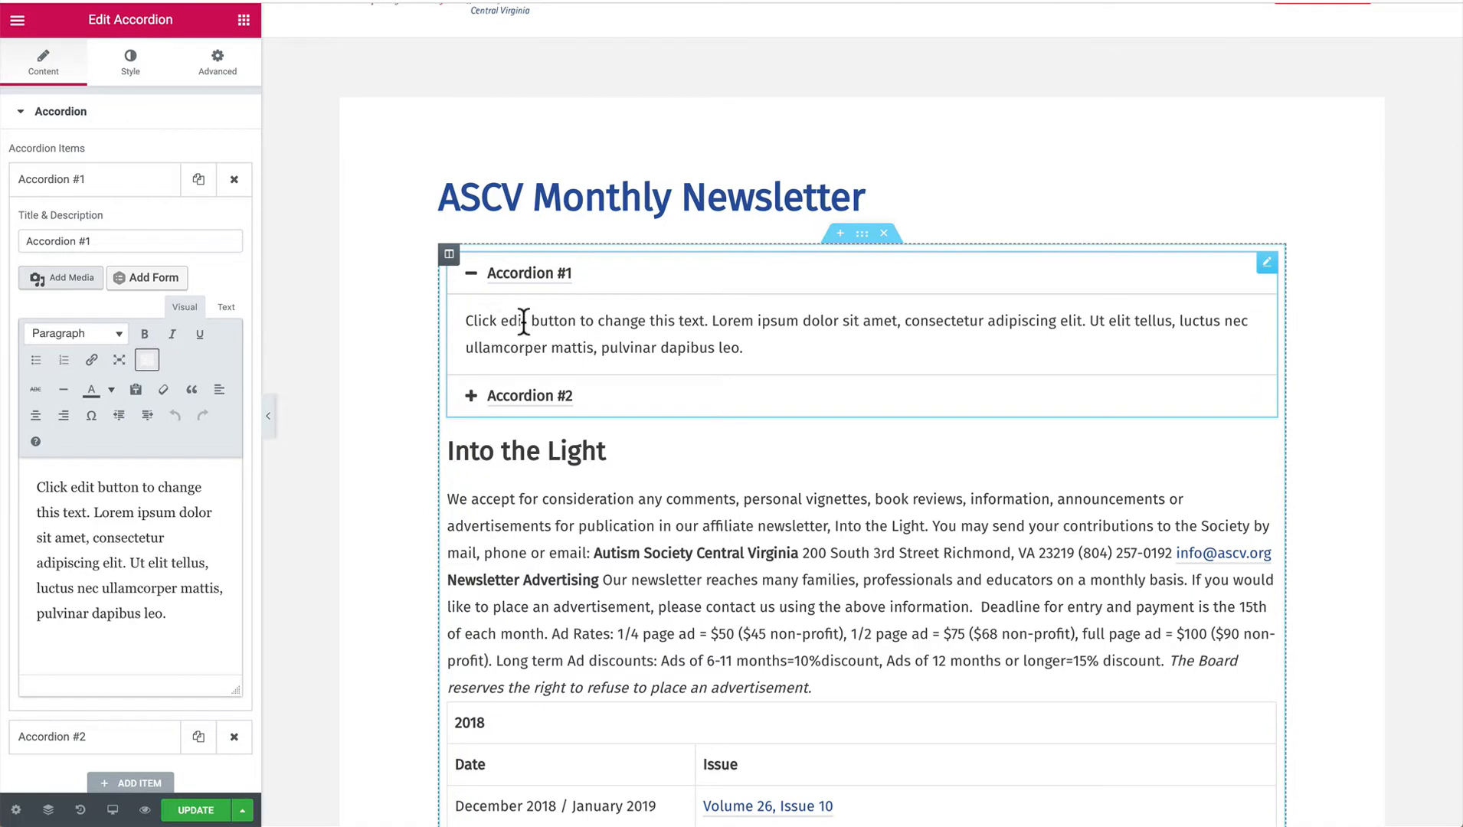
{"action": "triple_click", "coordinate": [58, 240]}
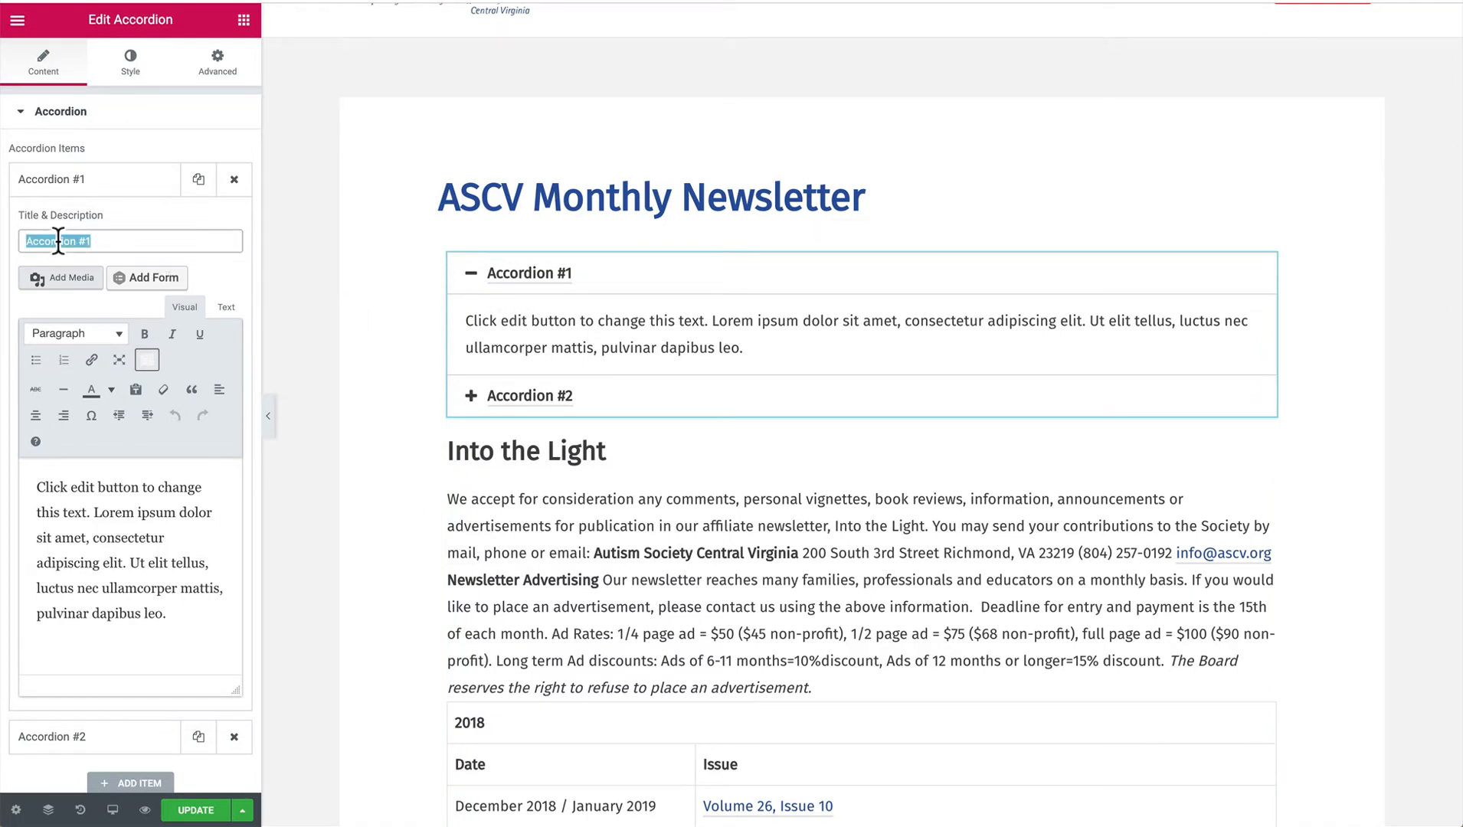
{"action": "type", "text": "2018"}
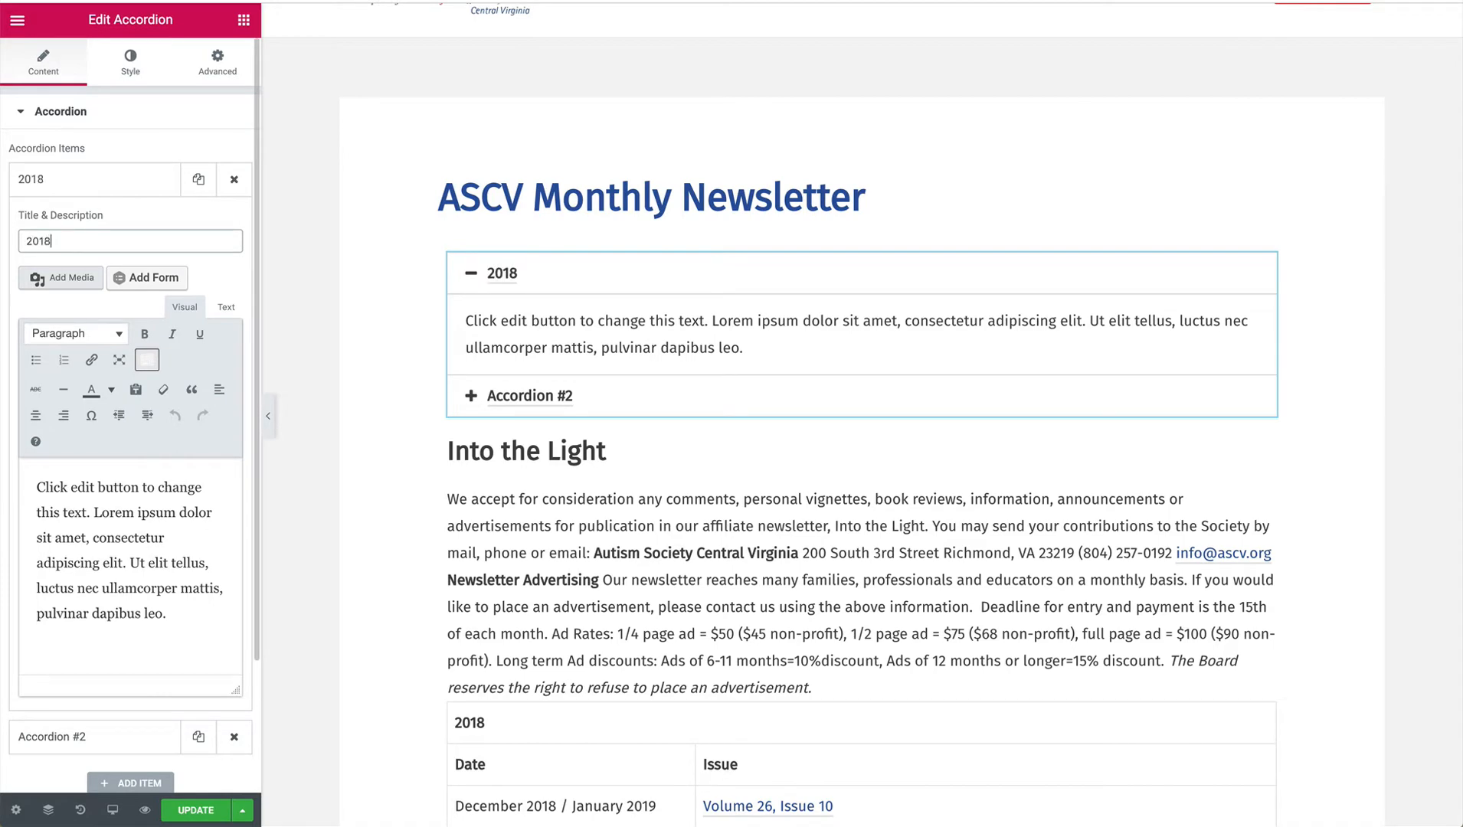
Replace the 2018 accordion item's placeholder description with the copied table code, inserted as HTML.
{"action": "scroll", "coordinate": [78, 242], "scroll_direction": "down", "scroll_amount": 1}
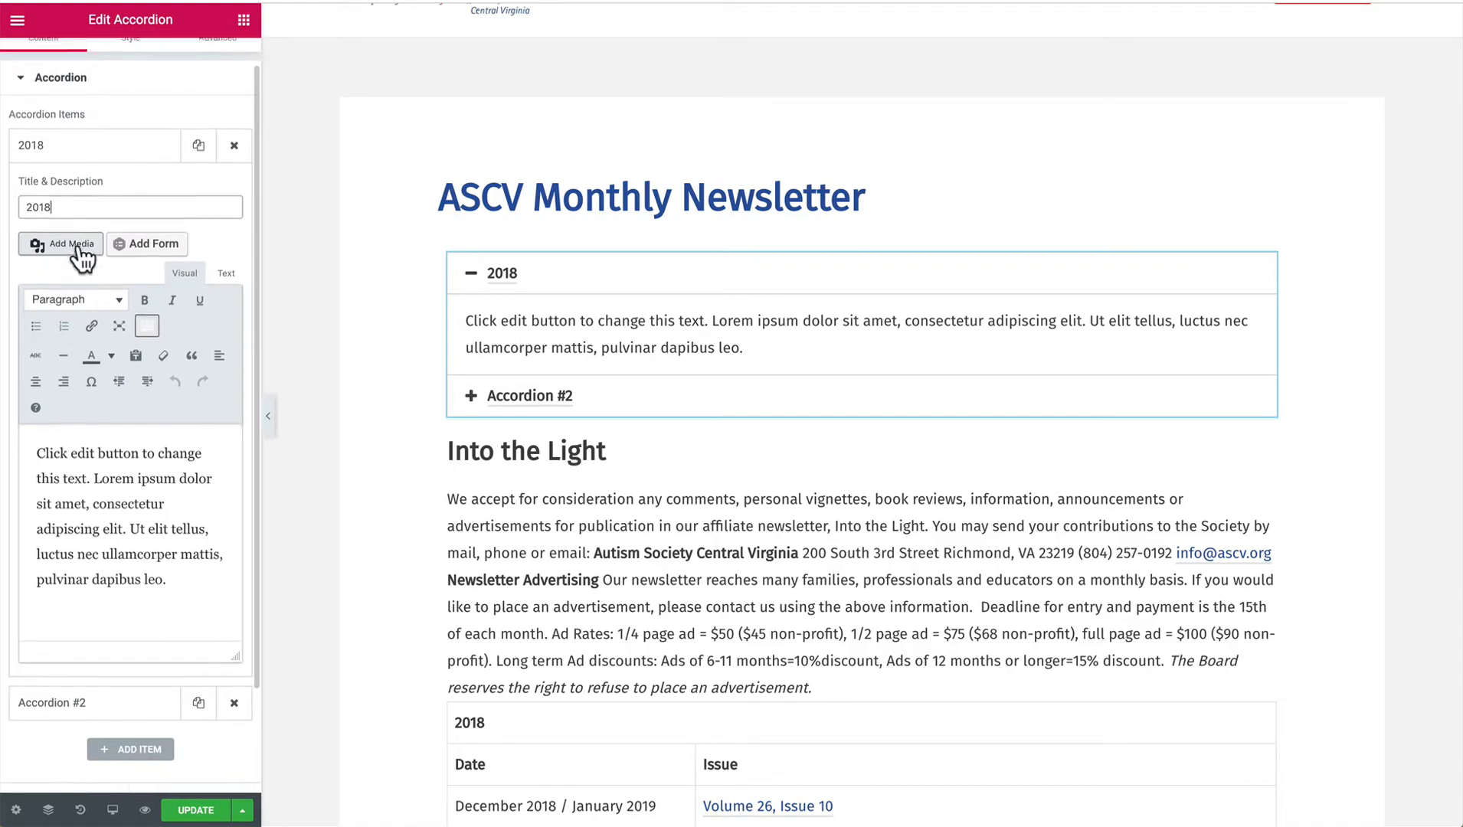
{"action": "left_click_drag", "start_coordinate": [36, 406], "coordinate": [170, 533]}
{"action": "key", "text": "BackSpace"}
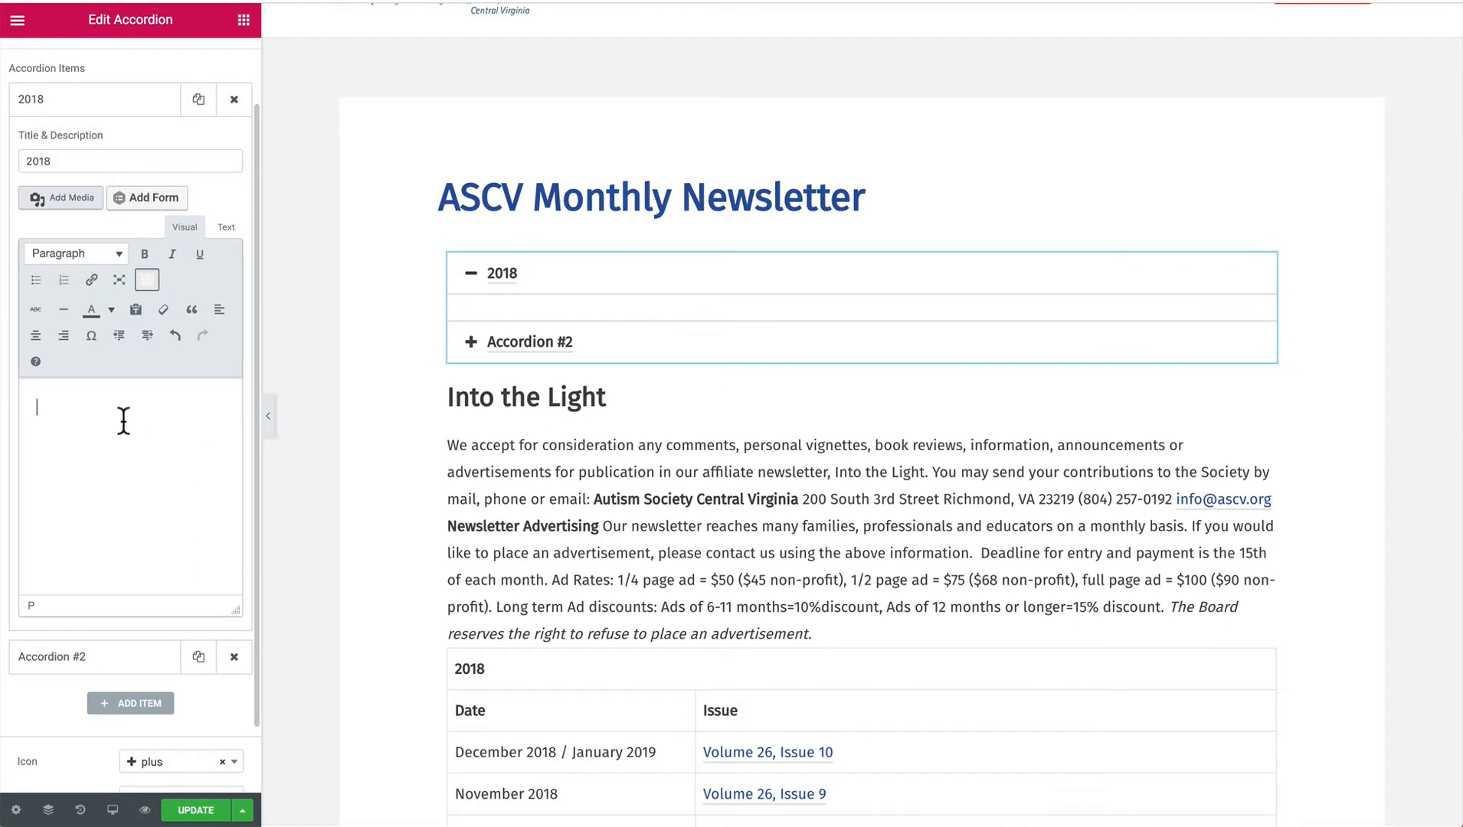
{"action": "left_click", "coordinate": [226, 229]}
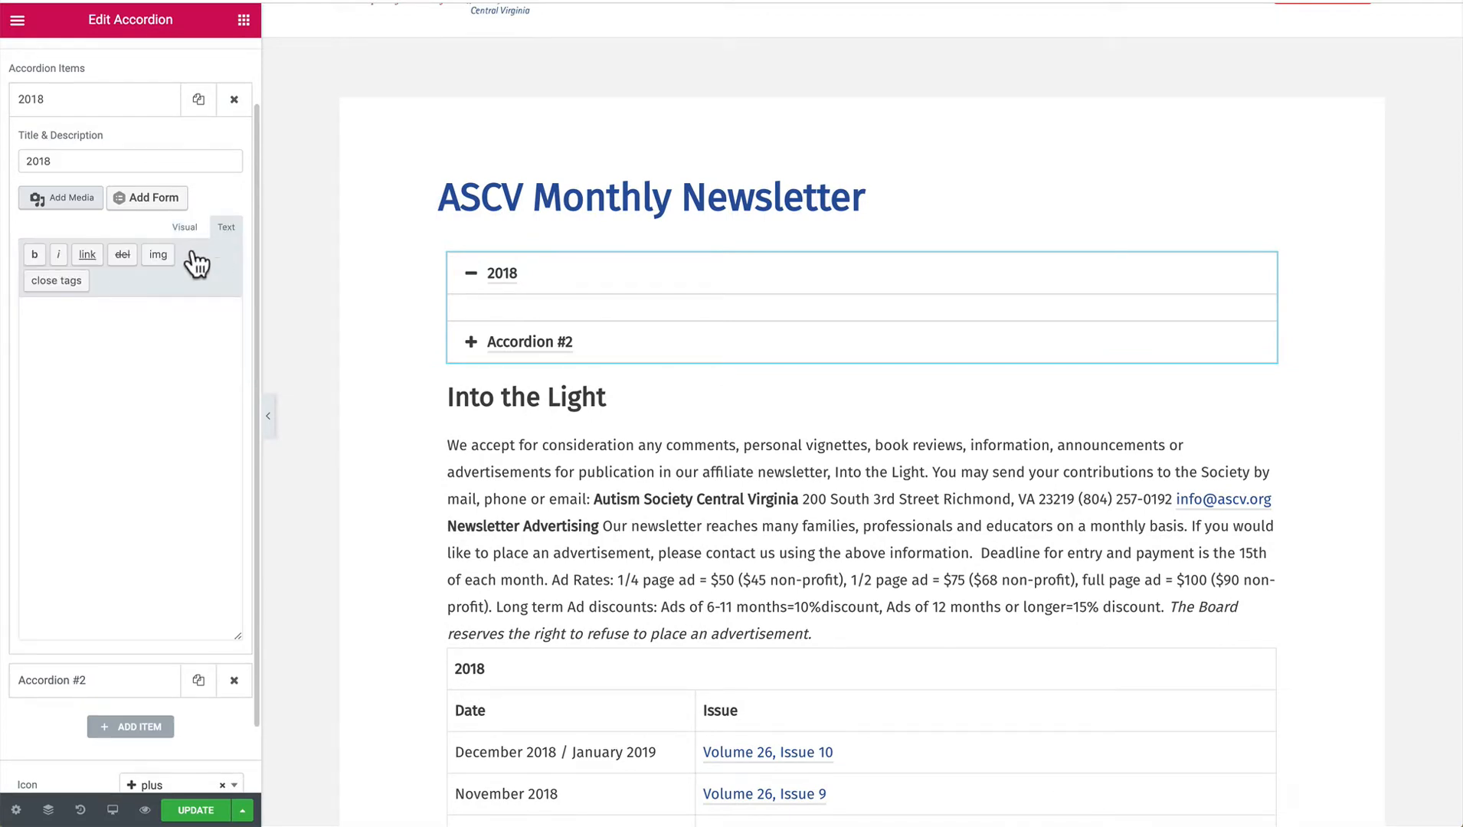
{"action": "left_click", "coordinate": [91, 344]}
{"action": "key", "text": "ctrl+v"}
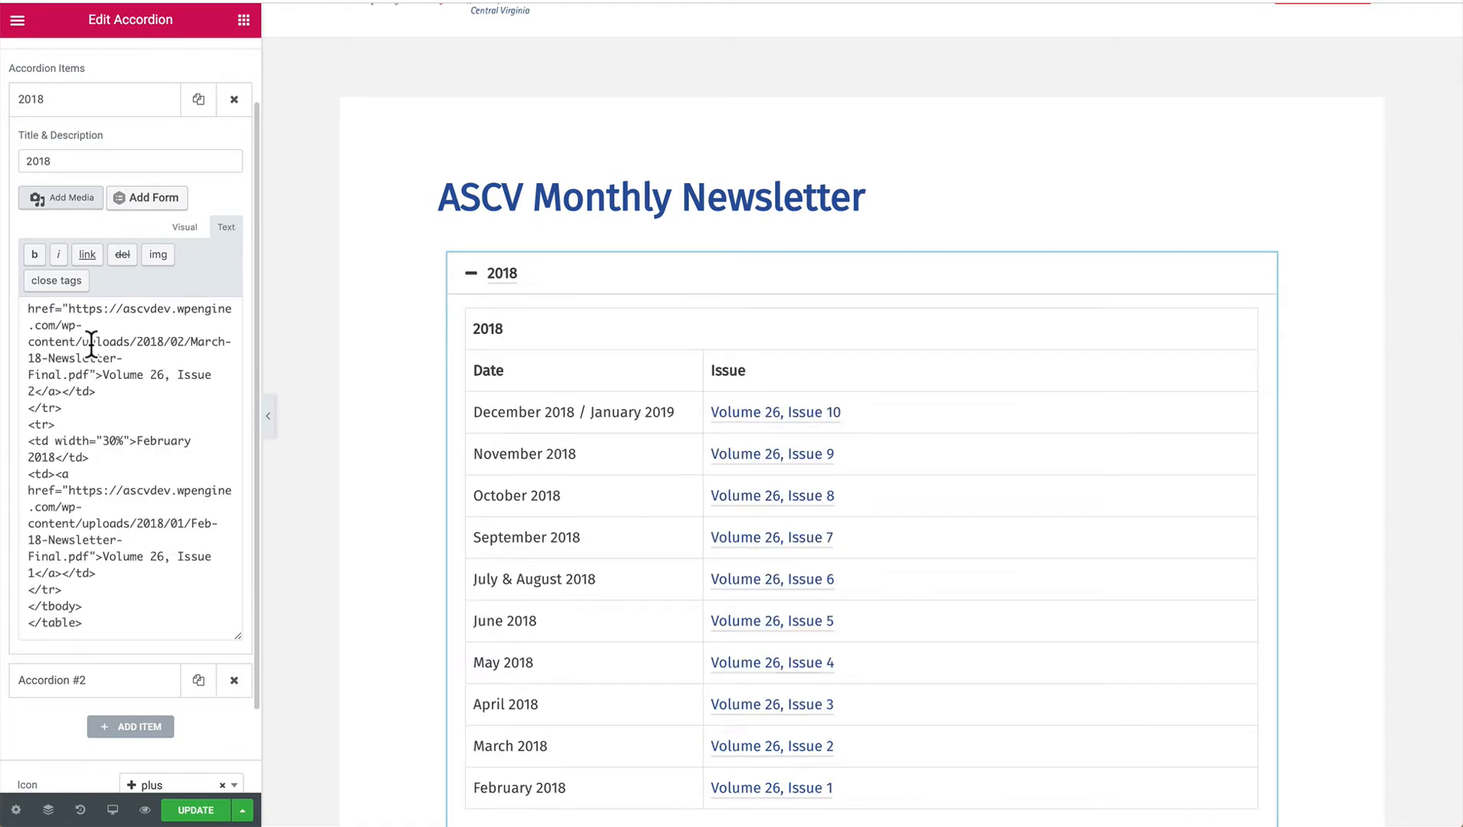
{"action": "scroll", "coordinate": [567, 402], "scroll_direction": "down", "scroll_amount": 1}
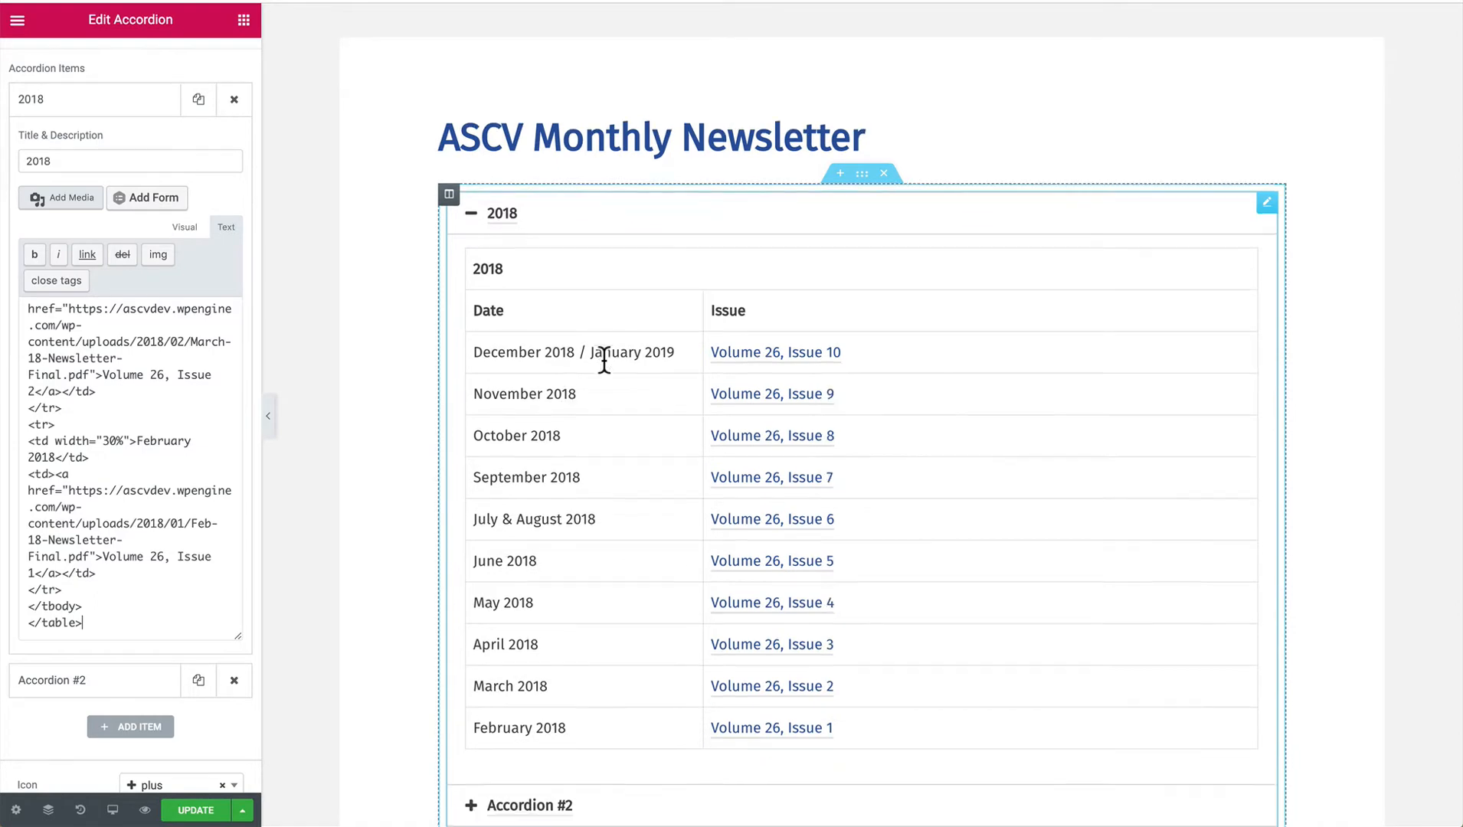
Check the 2018 accordion item in the page preview by collapsing it and expanding it again.
{"action": "scroll", "coordinate": [582, 444], "scroll_direction": "down", "scroll_amount": 2}
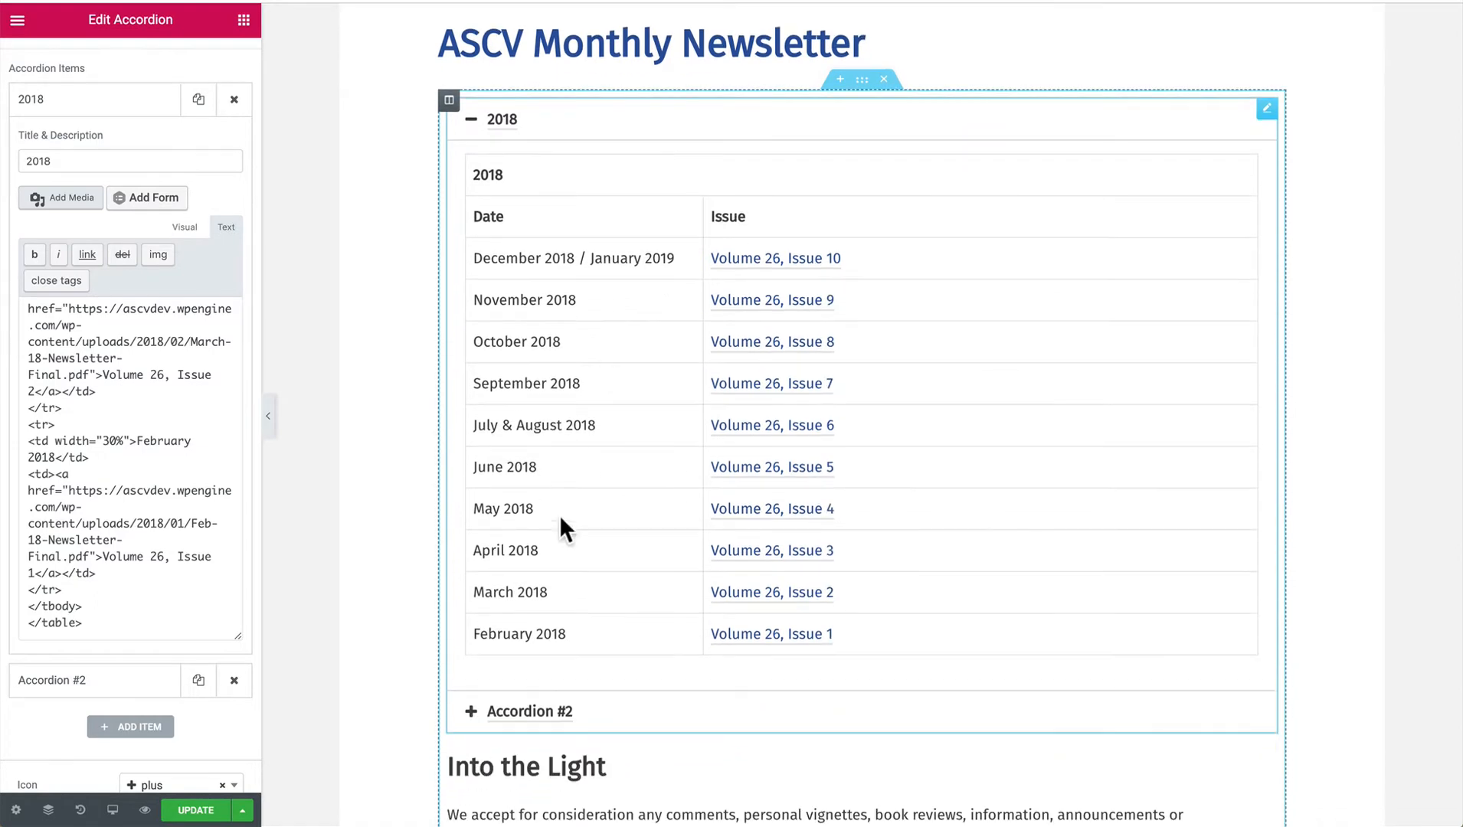
{"action": "left_click", "coordinate": [471, 120]}
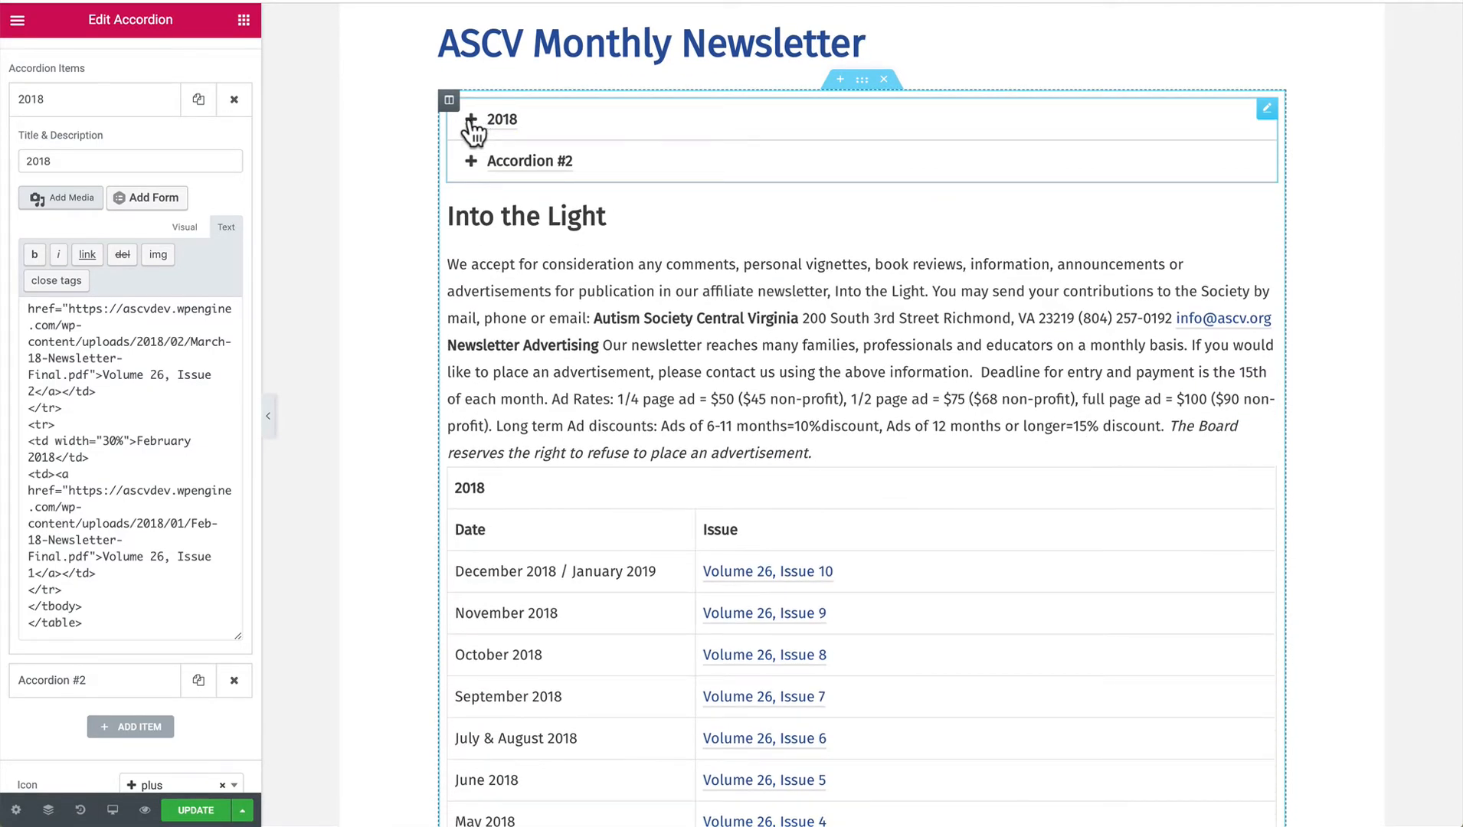
{"action": "left_click", "coordinate": [469, 120]}
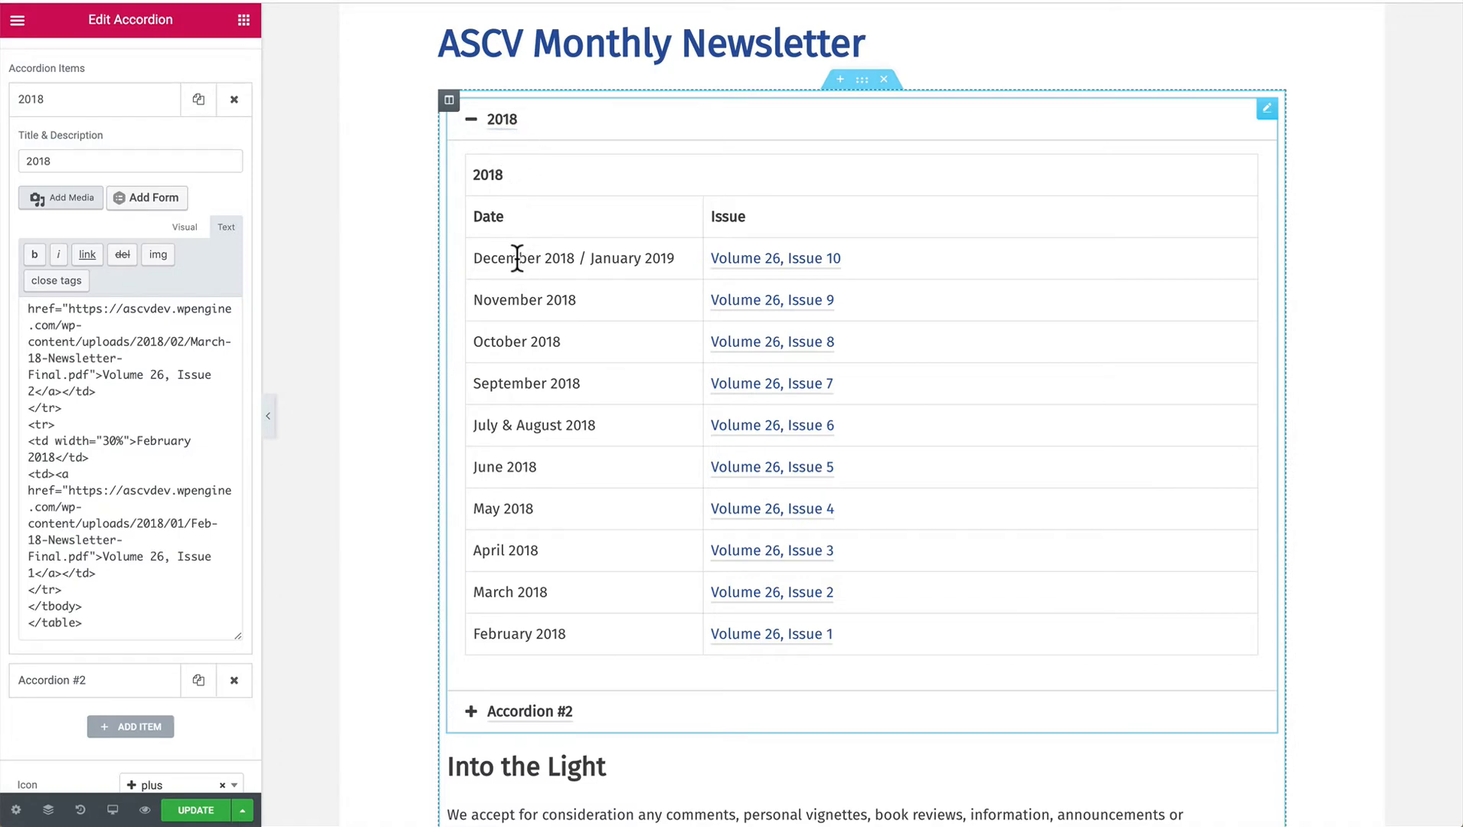
{"action": "scroll", "coordinate": [517, 259], "scroll_direction": "down", "scroll_amount": 1}
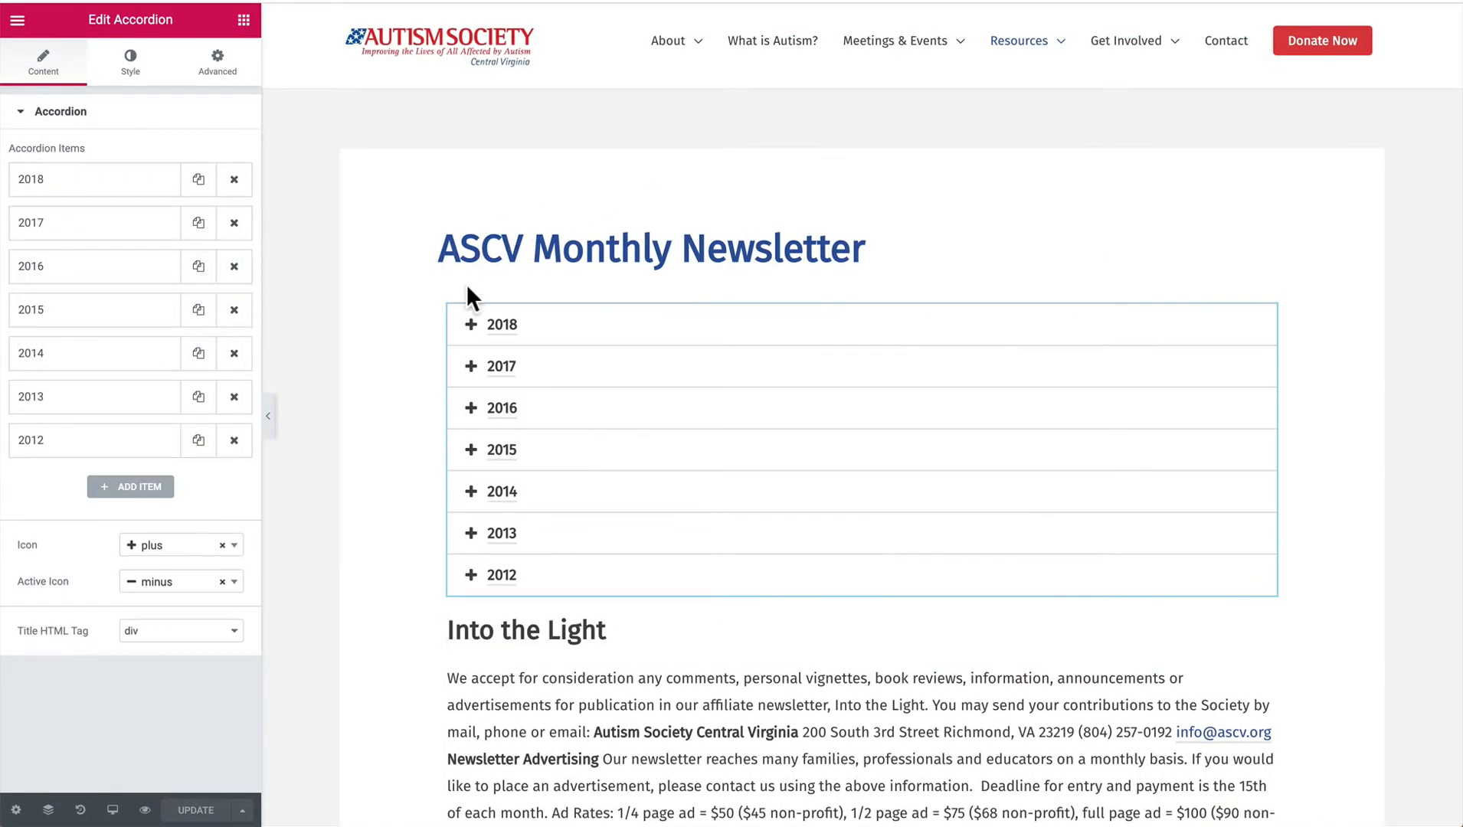
Test the yearly accordion in the page preview by expanding and collapsing its 2018 and 2012 items.
{"action": "left_click", "coordinate": [470, 326]}
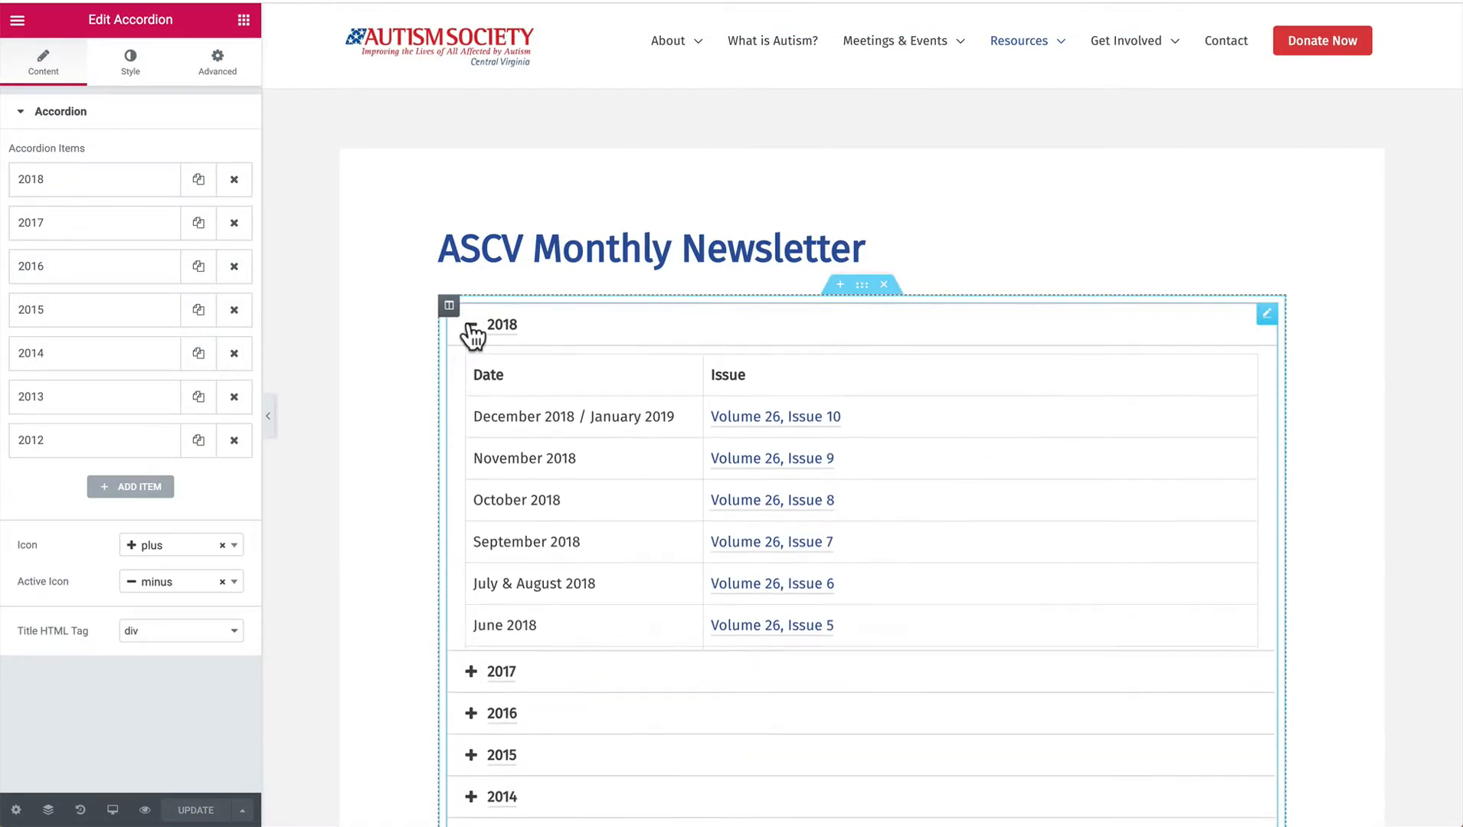
{"action": "left_click", "coordinate": [470, 326]}
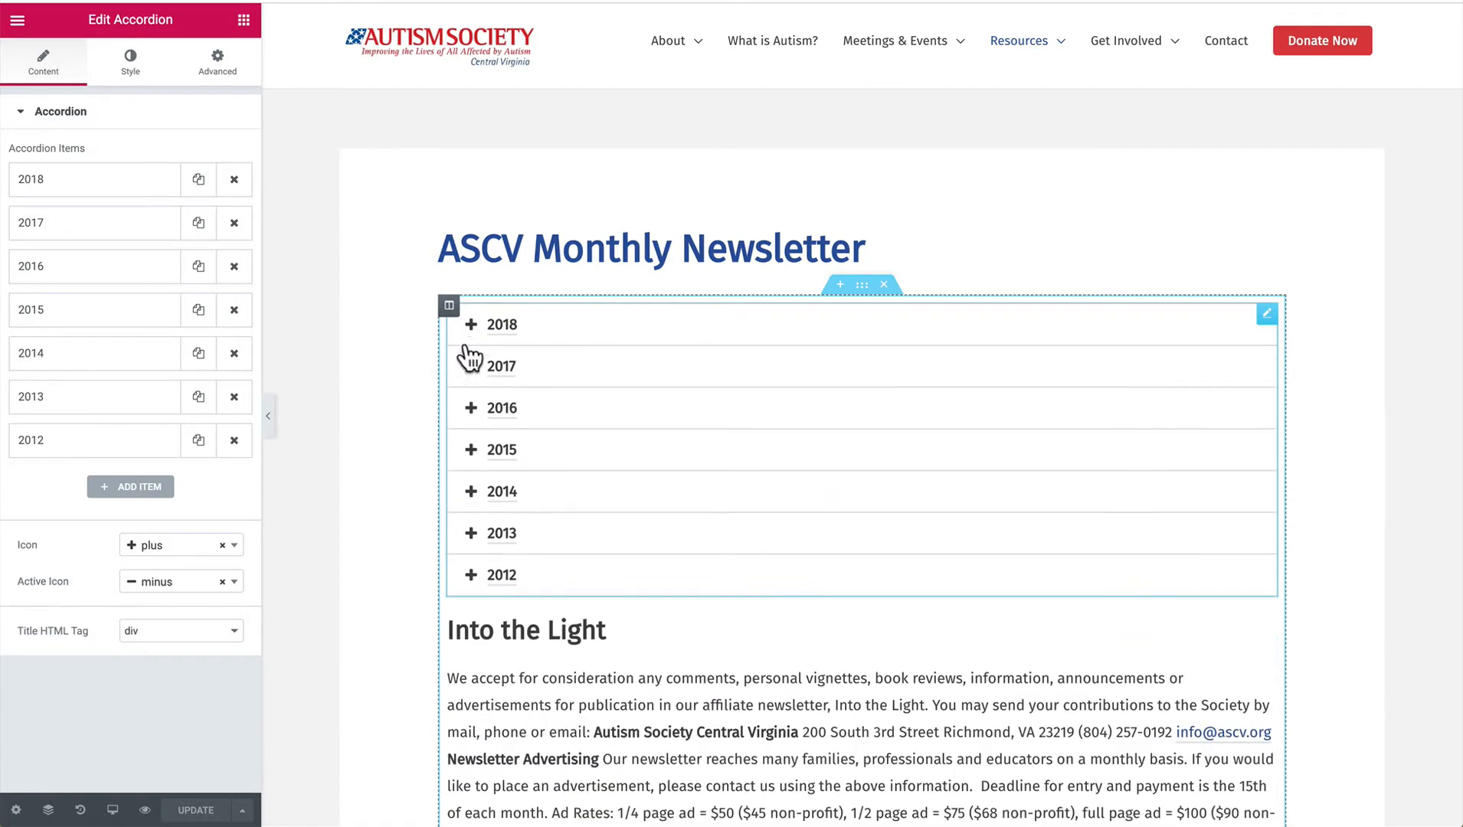
{"action": "left_click", "coordinate": [471, 576]}
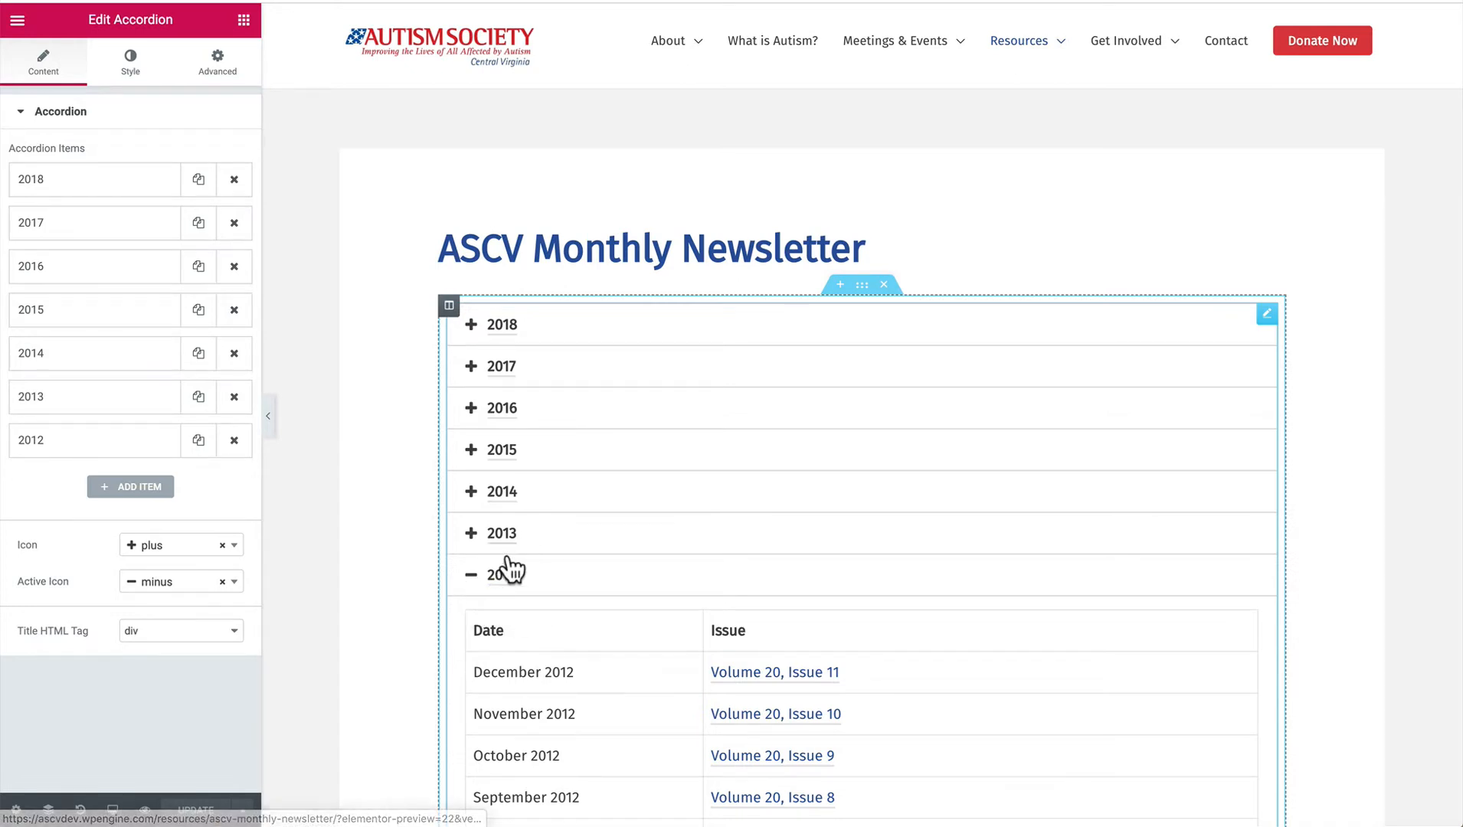
{"action": "left_click", "coordinate": [471, 576]}
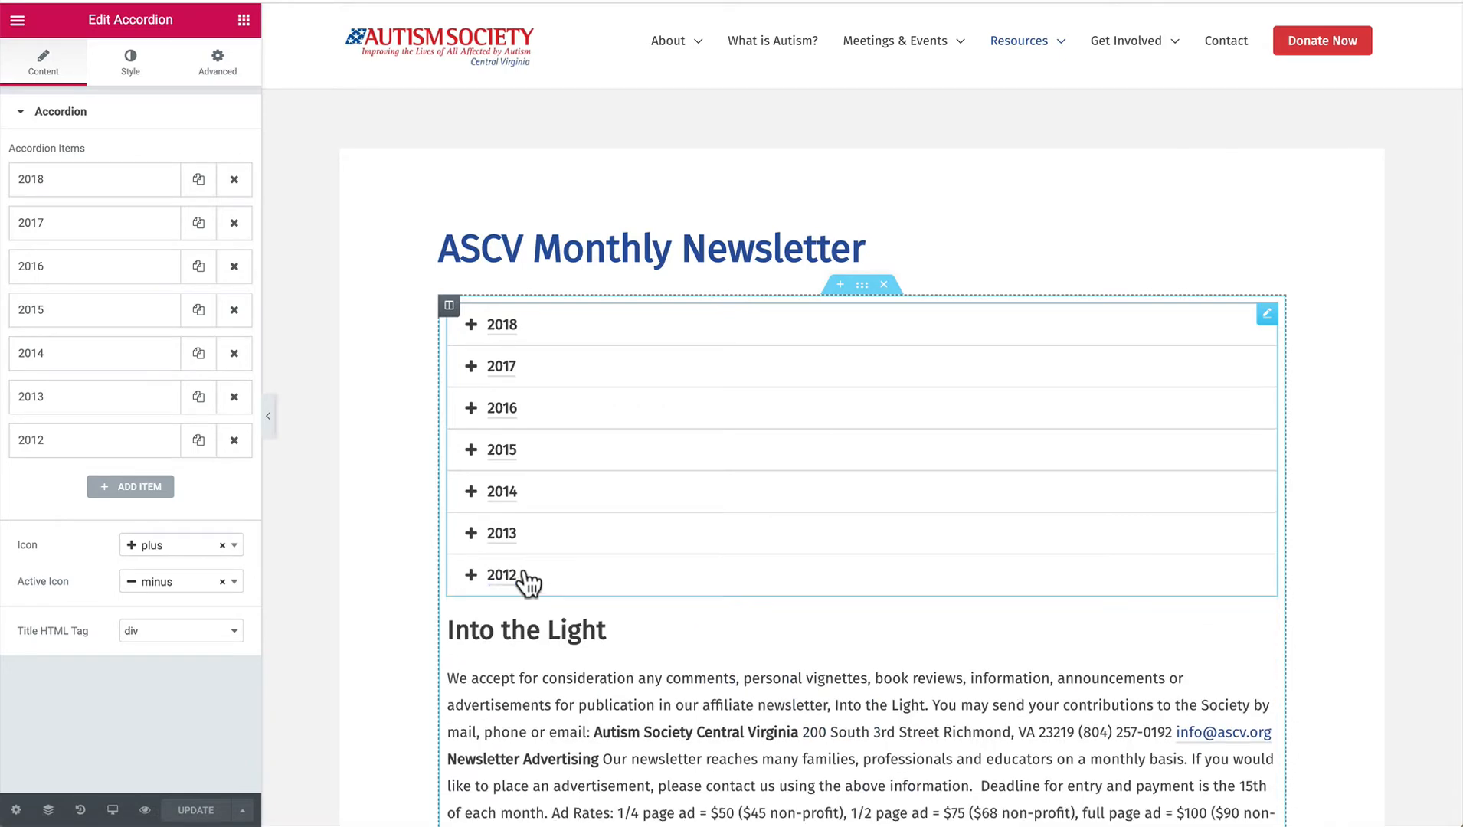
{"action": "scroll", "coordinate": [528, 503], "scroll_direction": "down", "scroll_amount": 2}
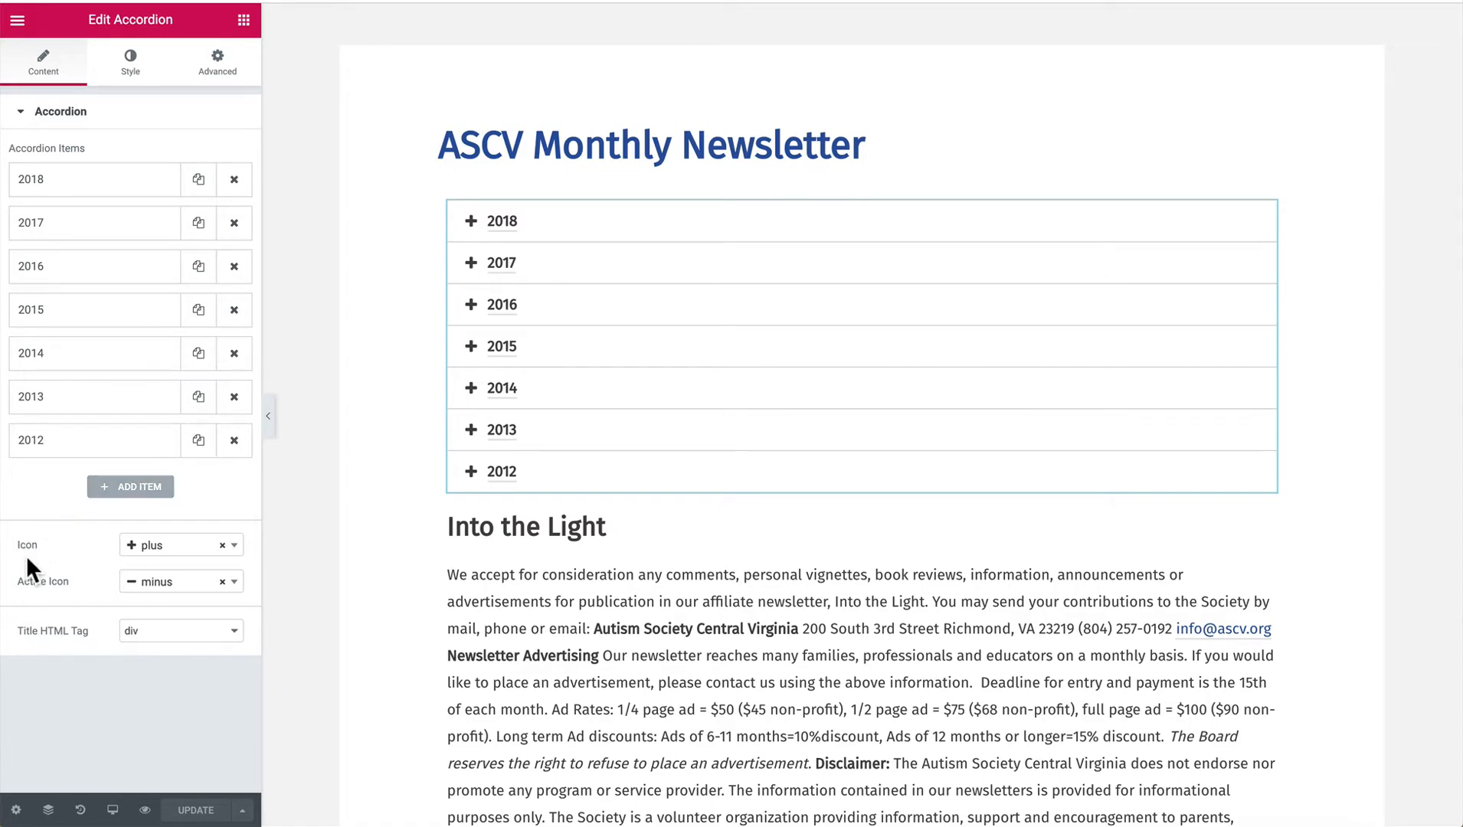
{"action": "left_click", "coordinate": [472, 234]}
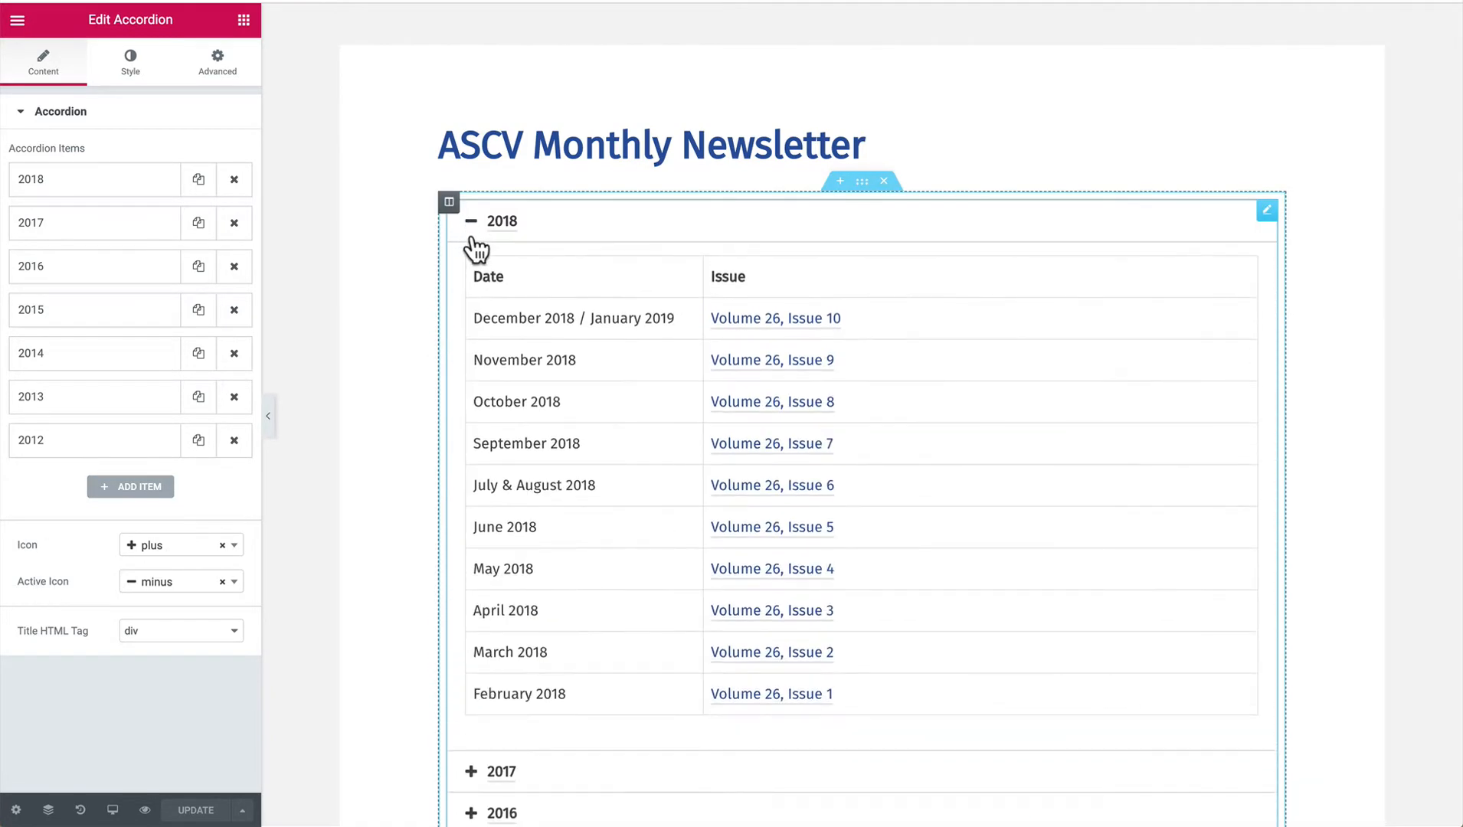
{"action": "left_click", "coordinate": [472, 233]}
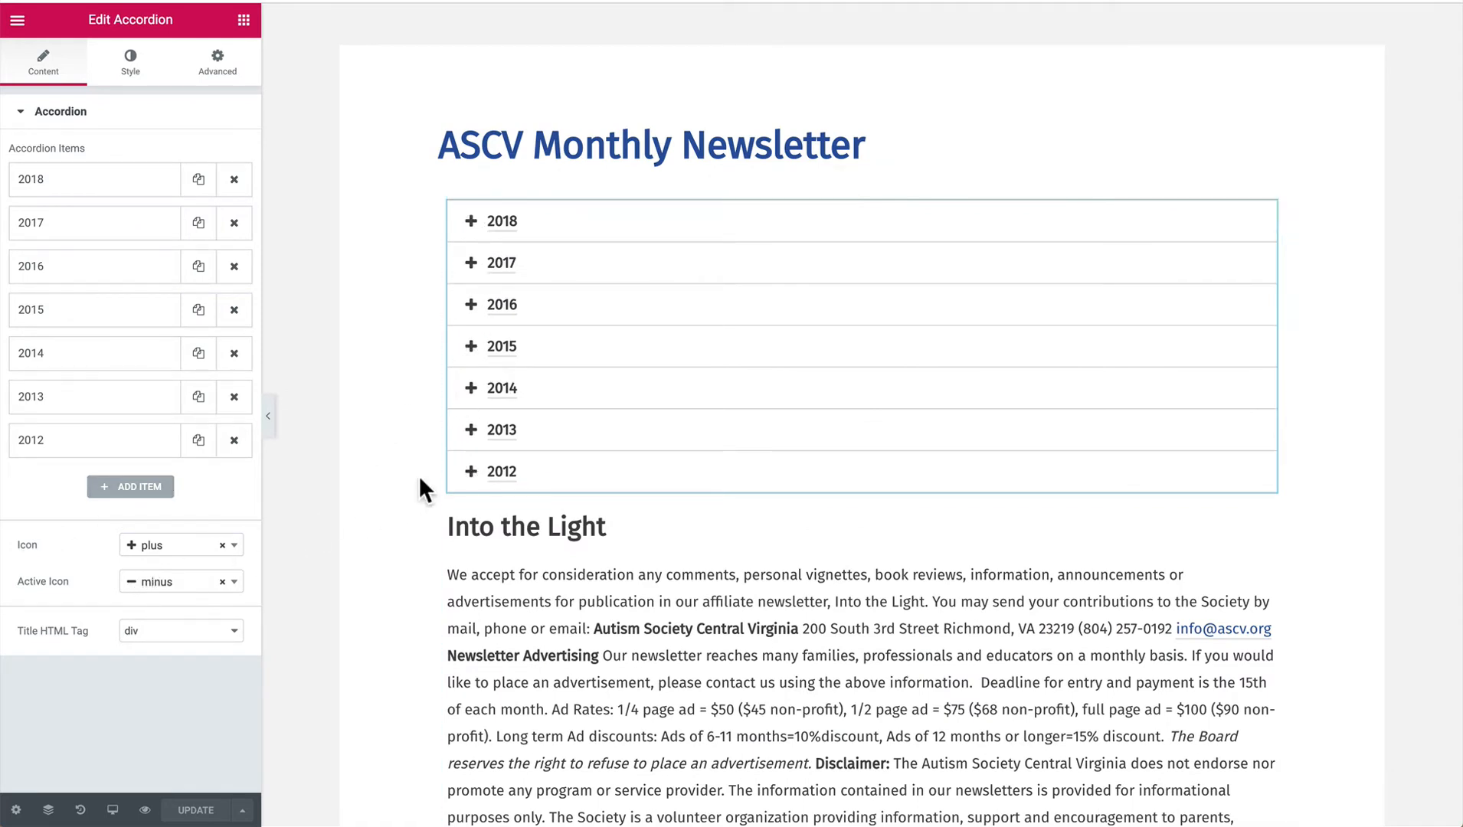
{"action": "left_click", "coordinate": [473, 223]}
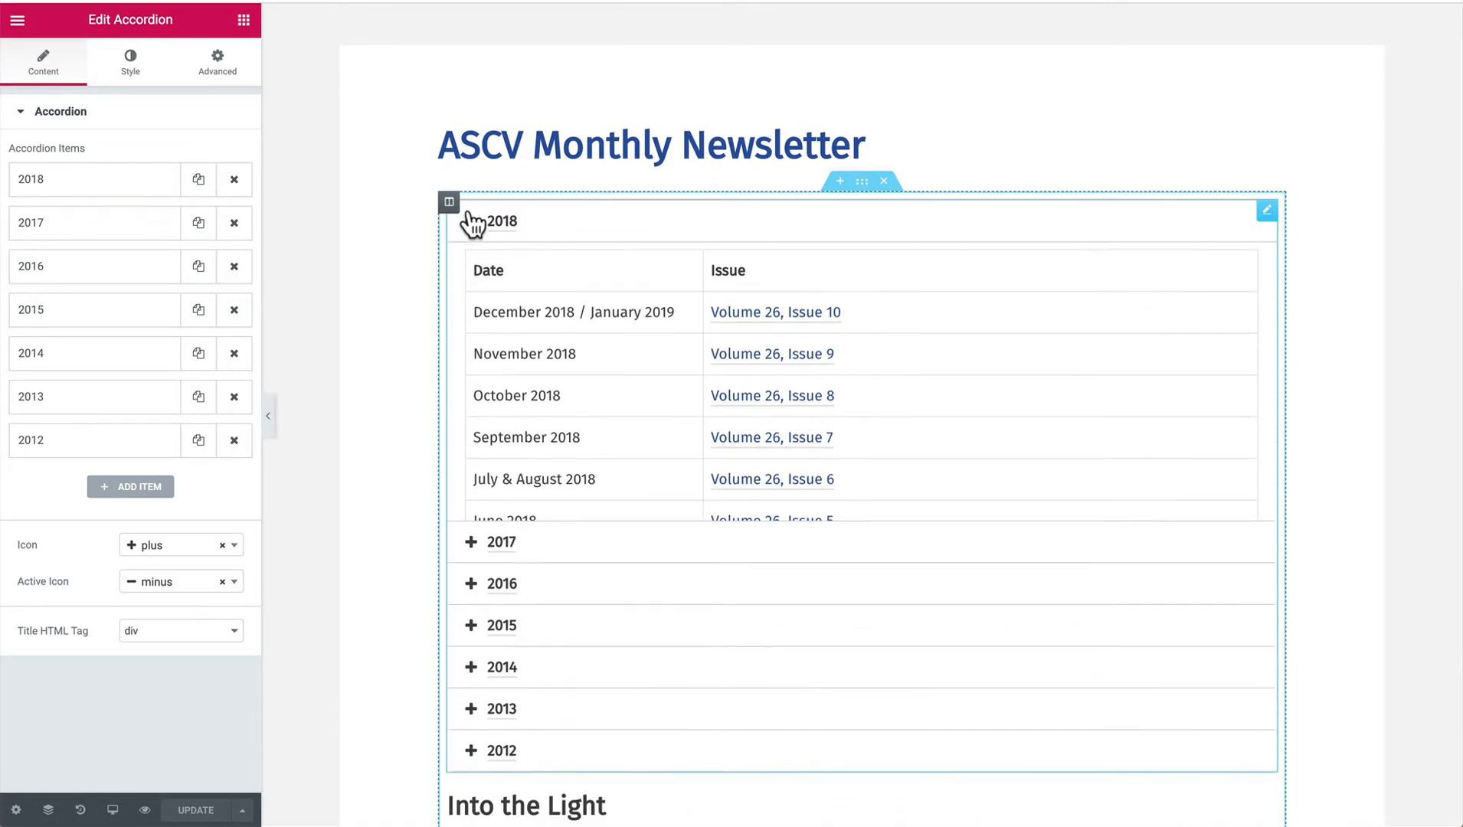
{"action": "left_click", "coordinate": [472, 223]}
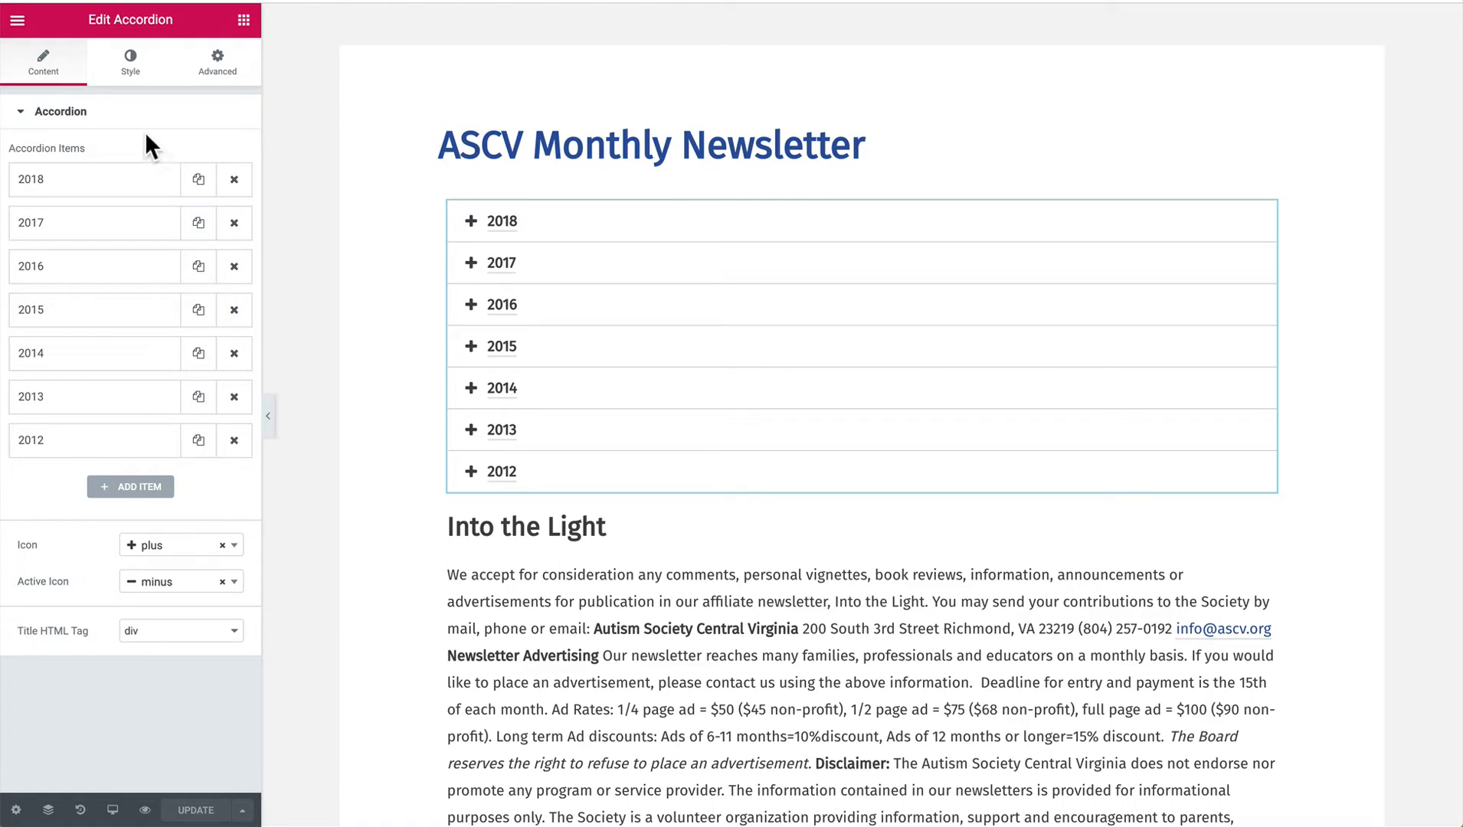
Look through the accordion's content, style and advanced settings, and return to the style settings.
{"action": "left_click", "coordinate": [126, 65]}
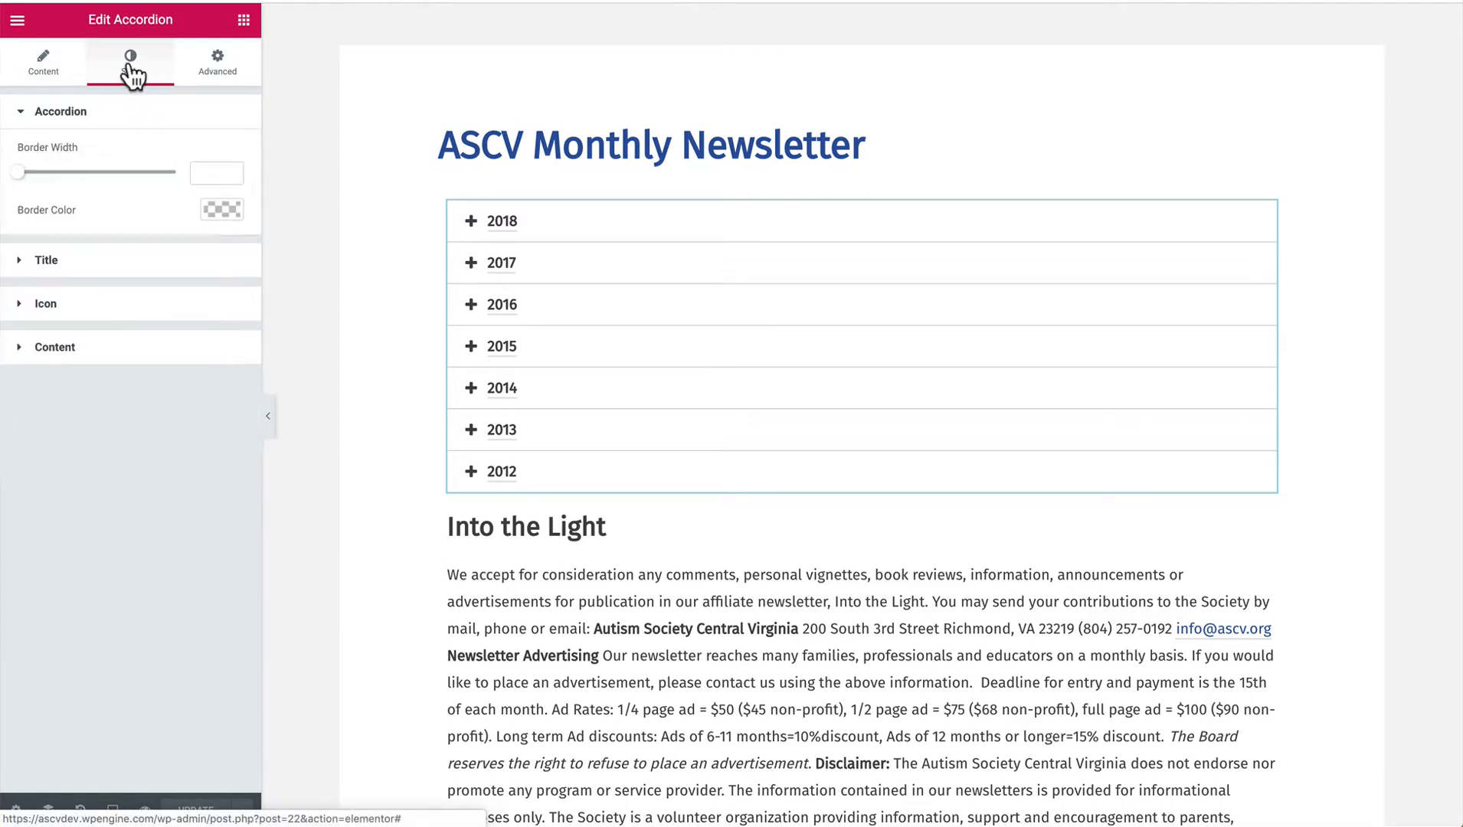
{"action": "left_click", "coordinate": [47, 67]}
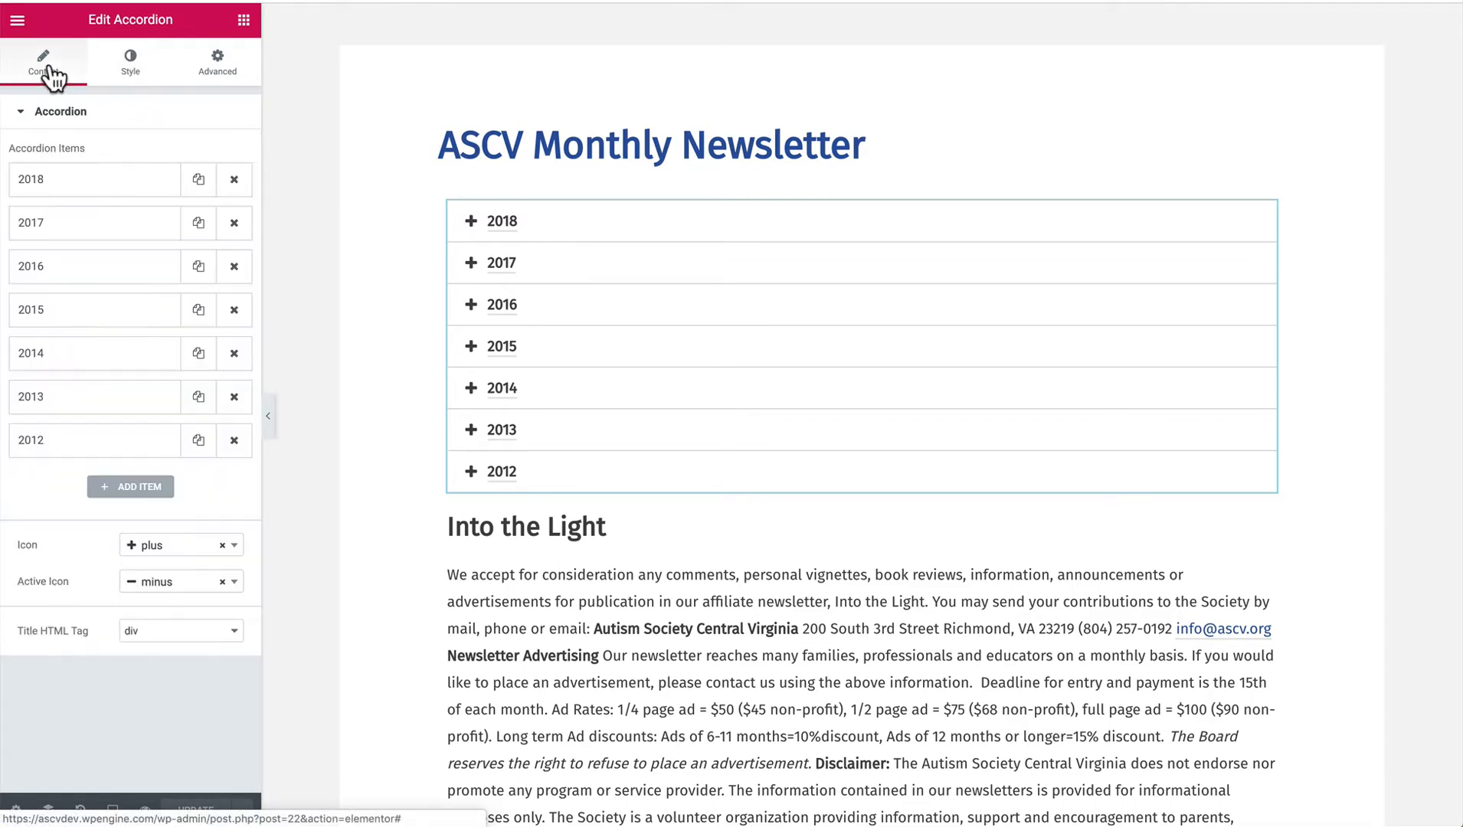
{"action": "left_click", "coordinate": [128, 60]}
{"action": "left_click", "coordinate": [218, 77]}
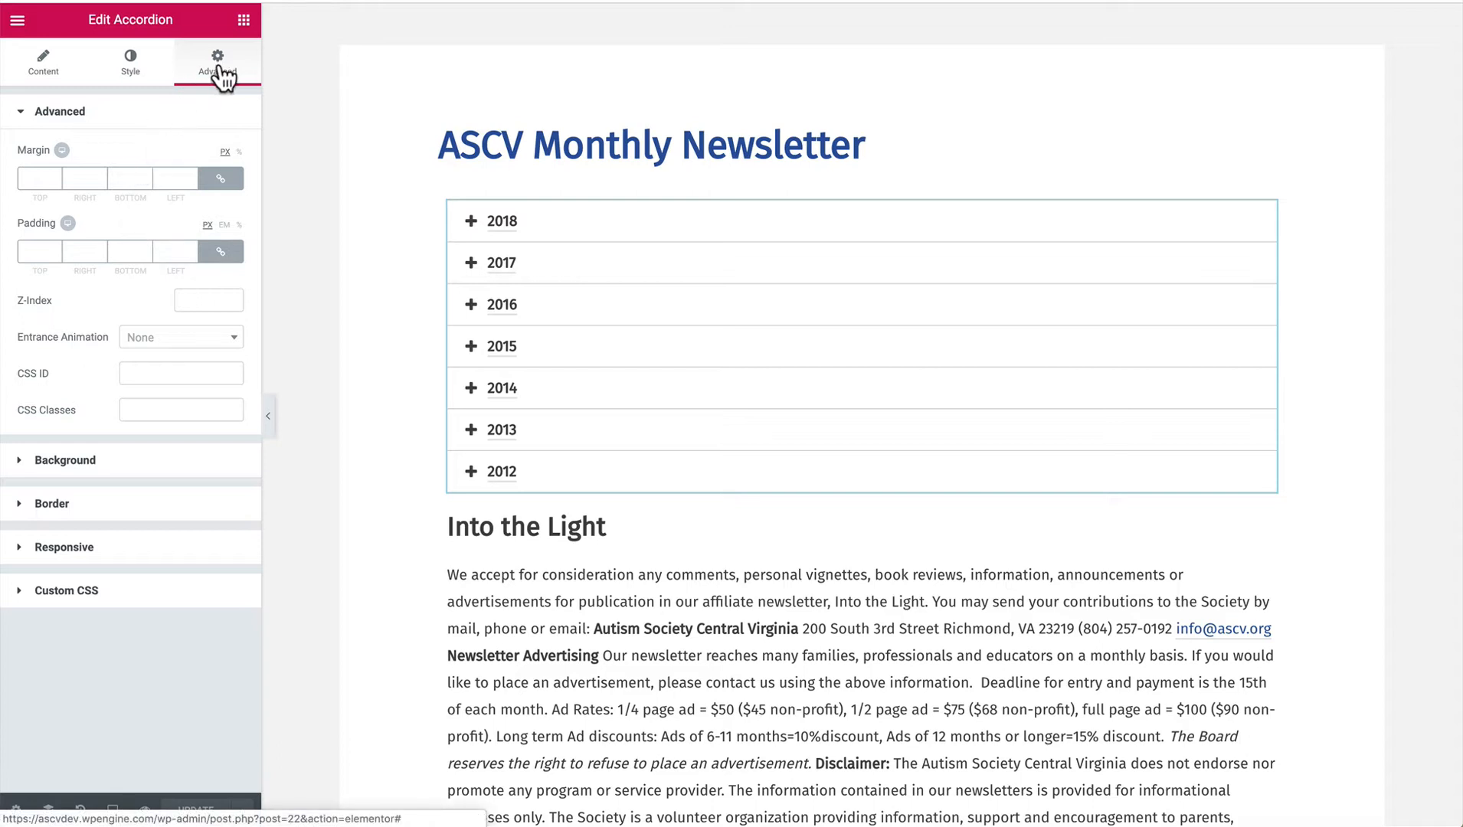
{"action": "left_click", "coordinate": [131, 71]}
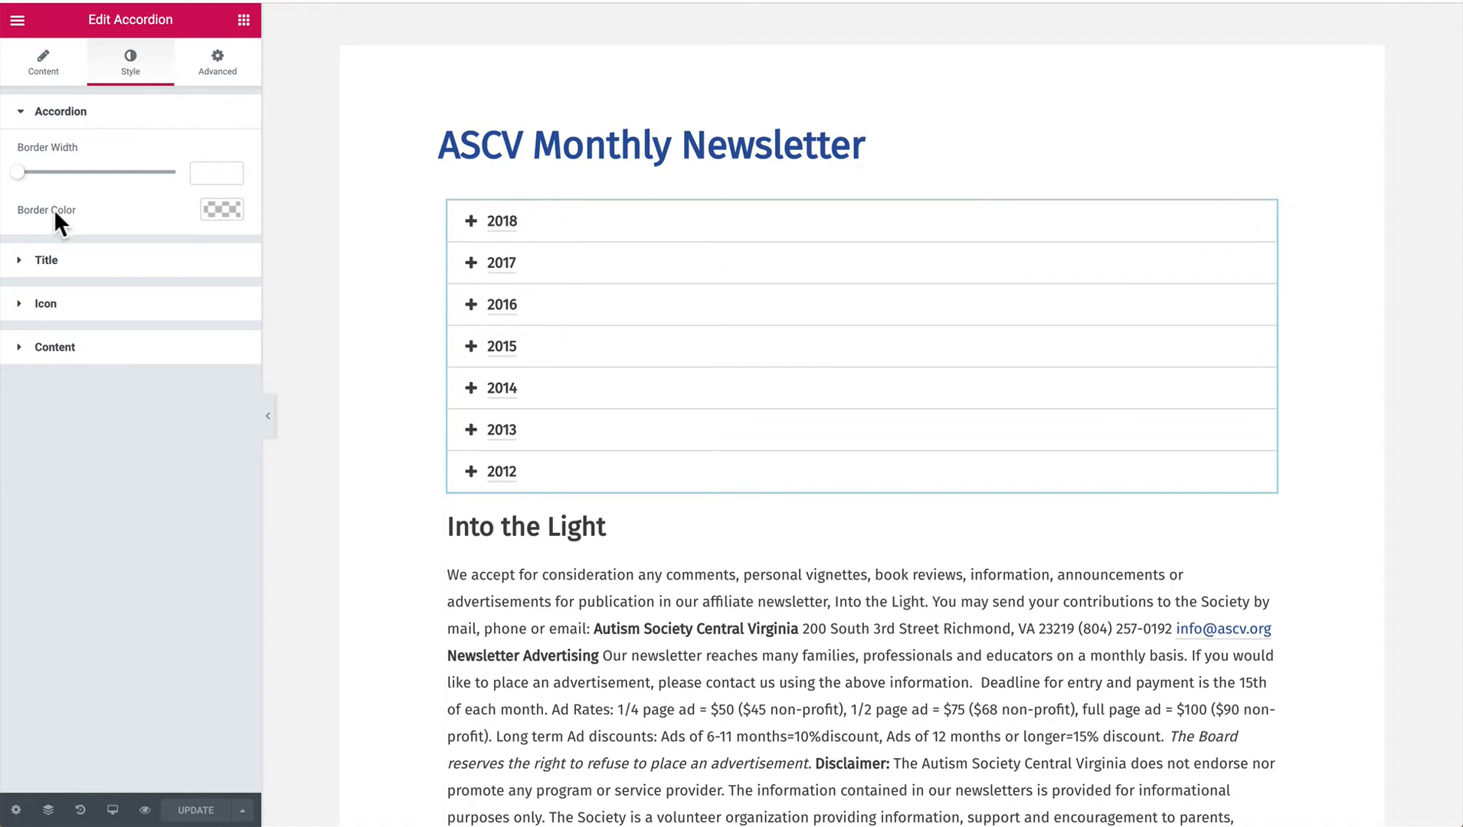
Try the green #61ce70 as the accordion's border color and clear it again.
{"action": "left_click", "coordinate": [223, 211]}
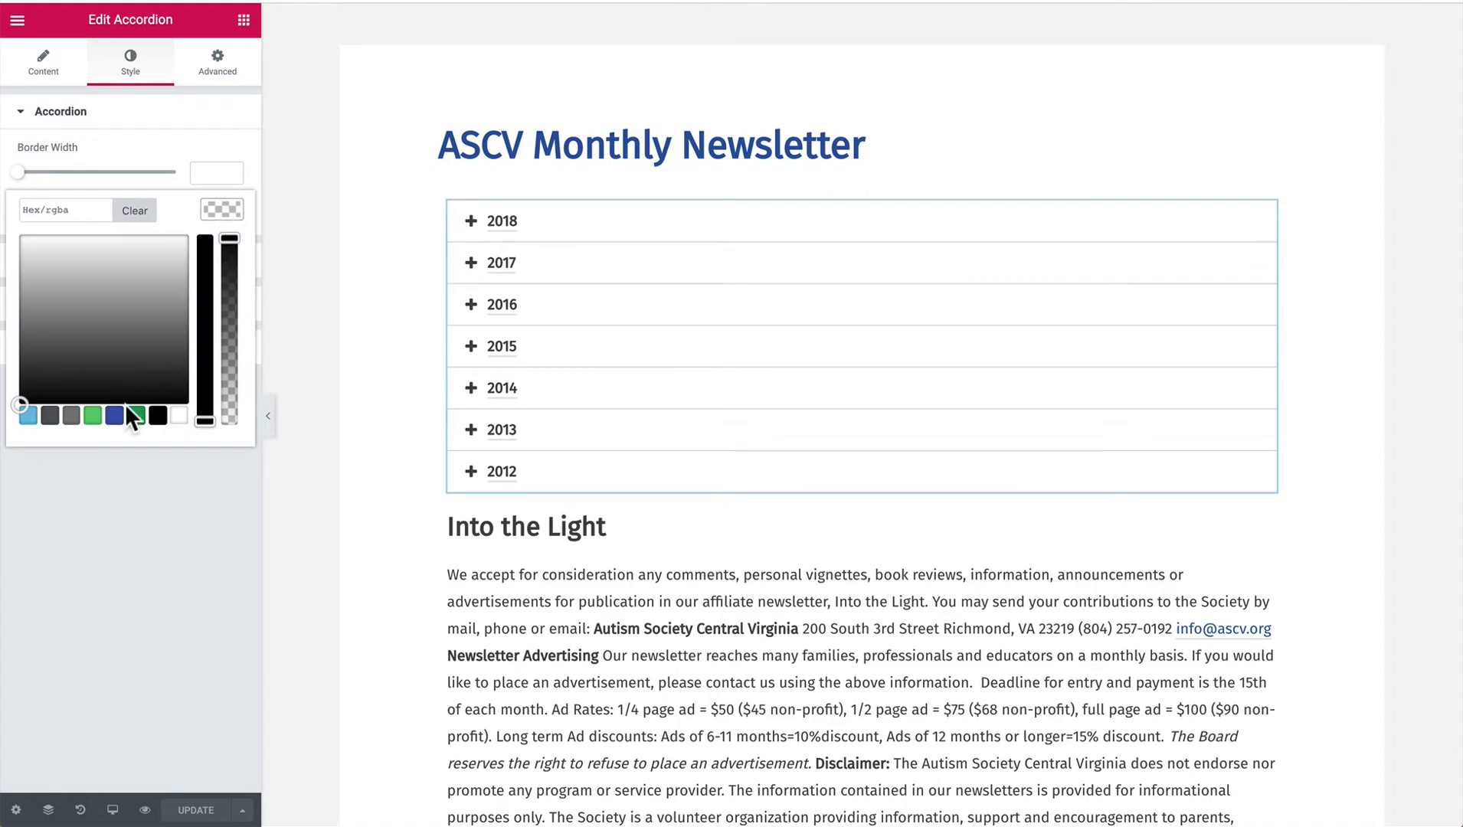
{"action": "left_click", "coordinate": [93, 414]}
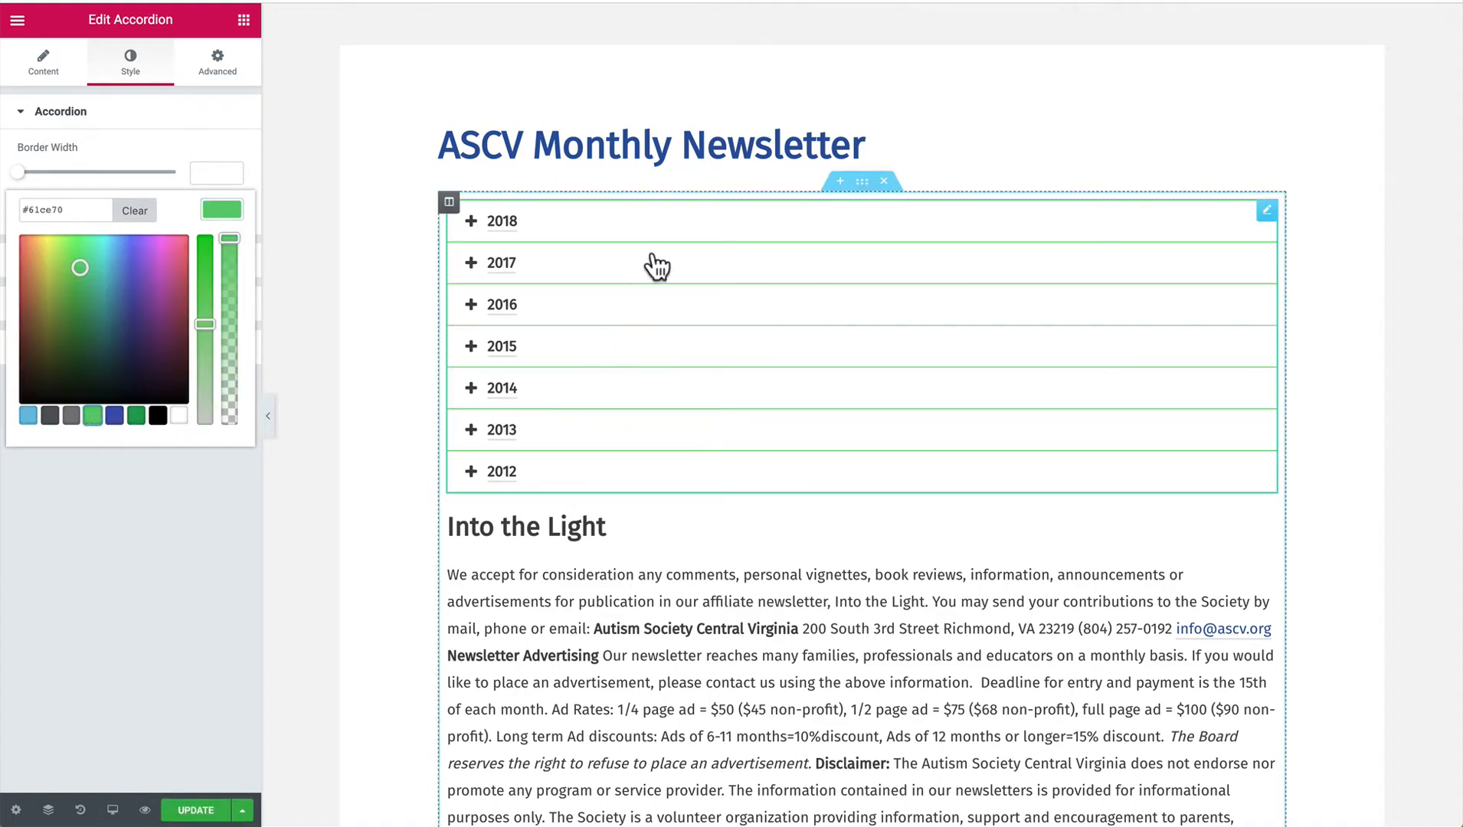
{"action": "left_click", "coordinate": [131, 210]}
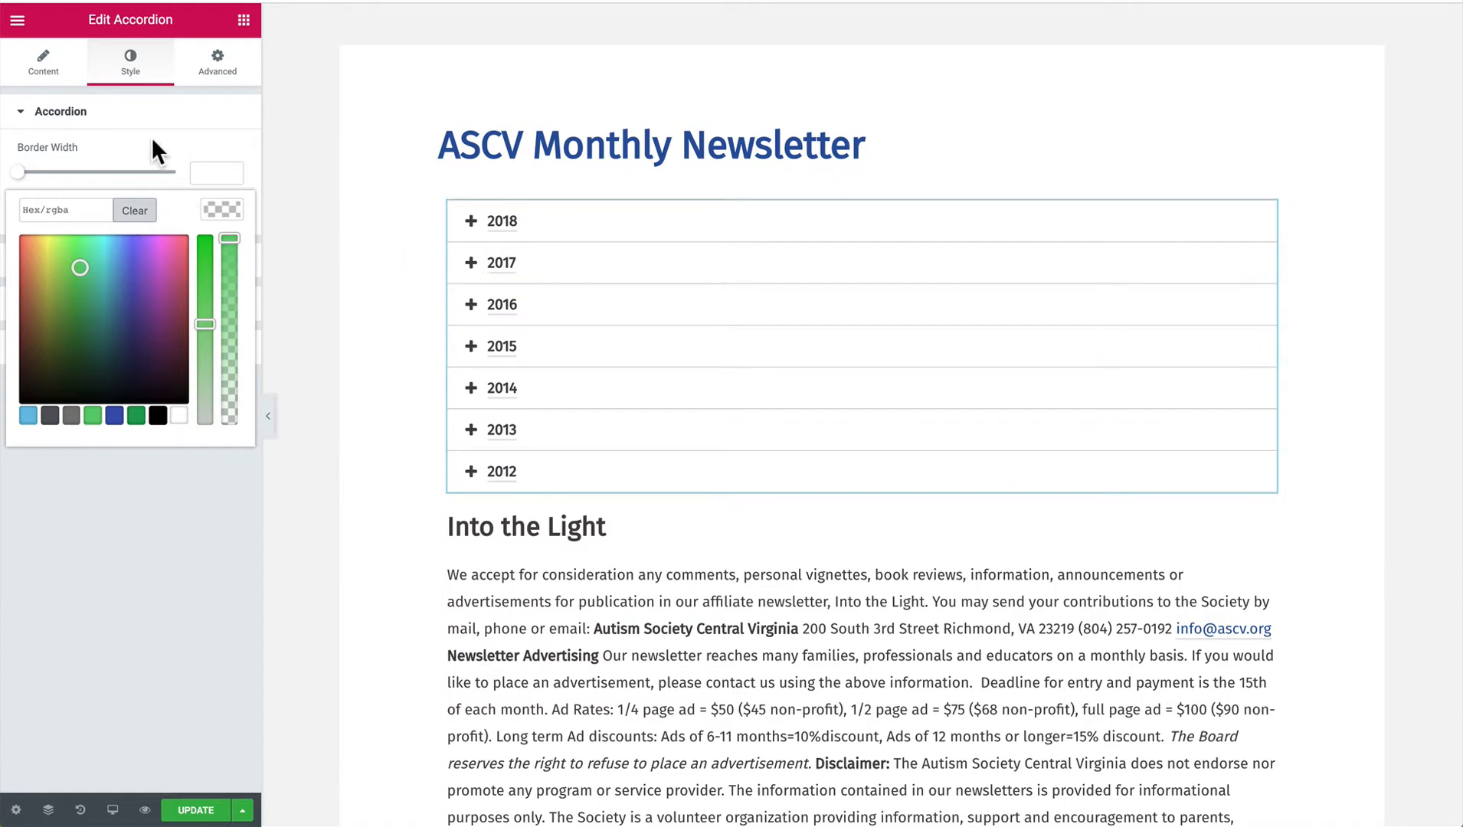
{"action": "left_click", "coordinate": [184, 119]}
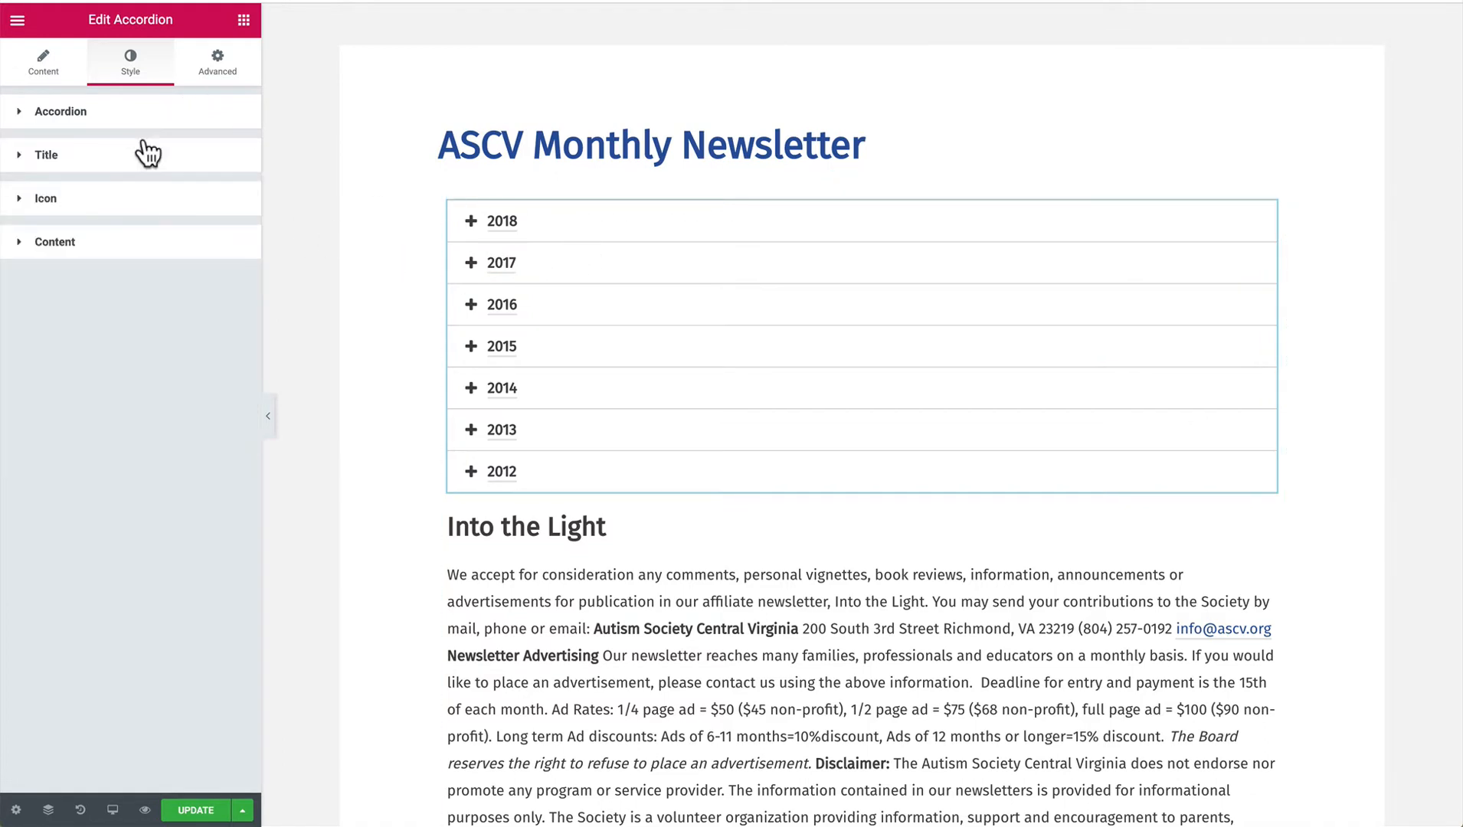
{"action": "left_click", "coordinate": [157, 115]}
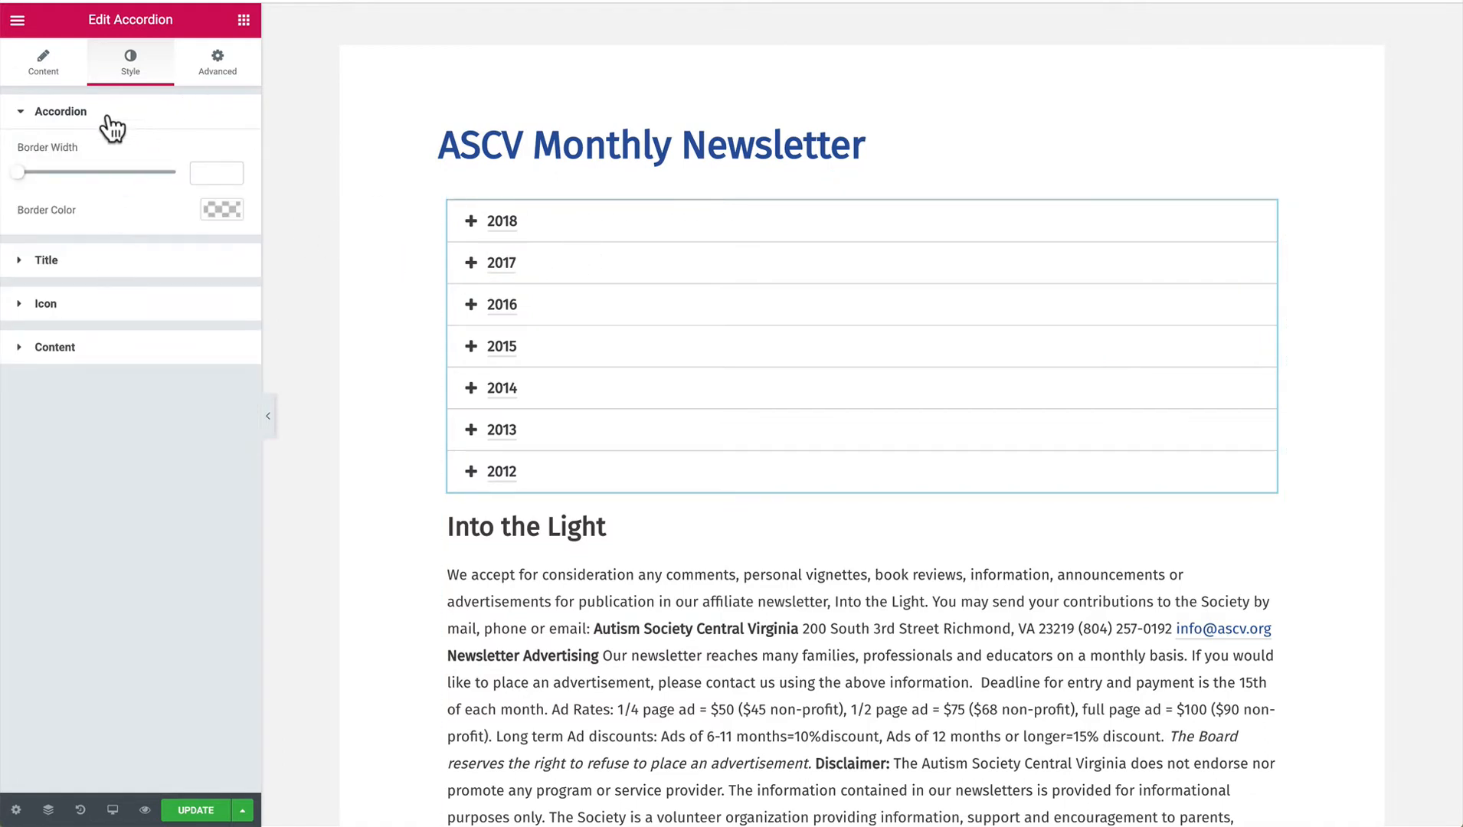
Set the background color of the accordion titles to light gray #f4f4f4.
{"action": "left_click", "coordinate": [51, 261]}
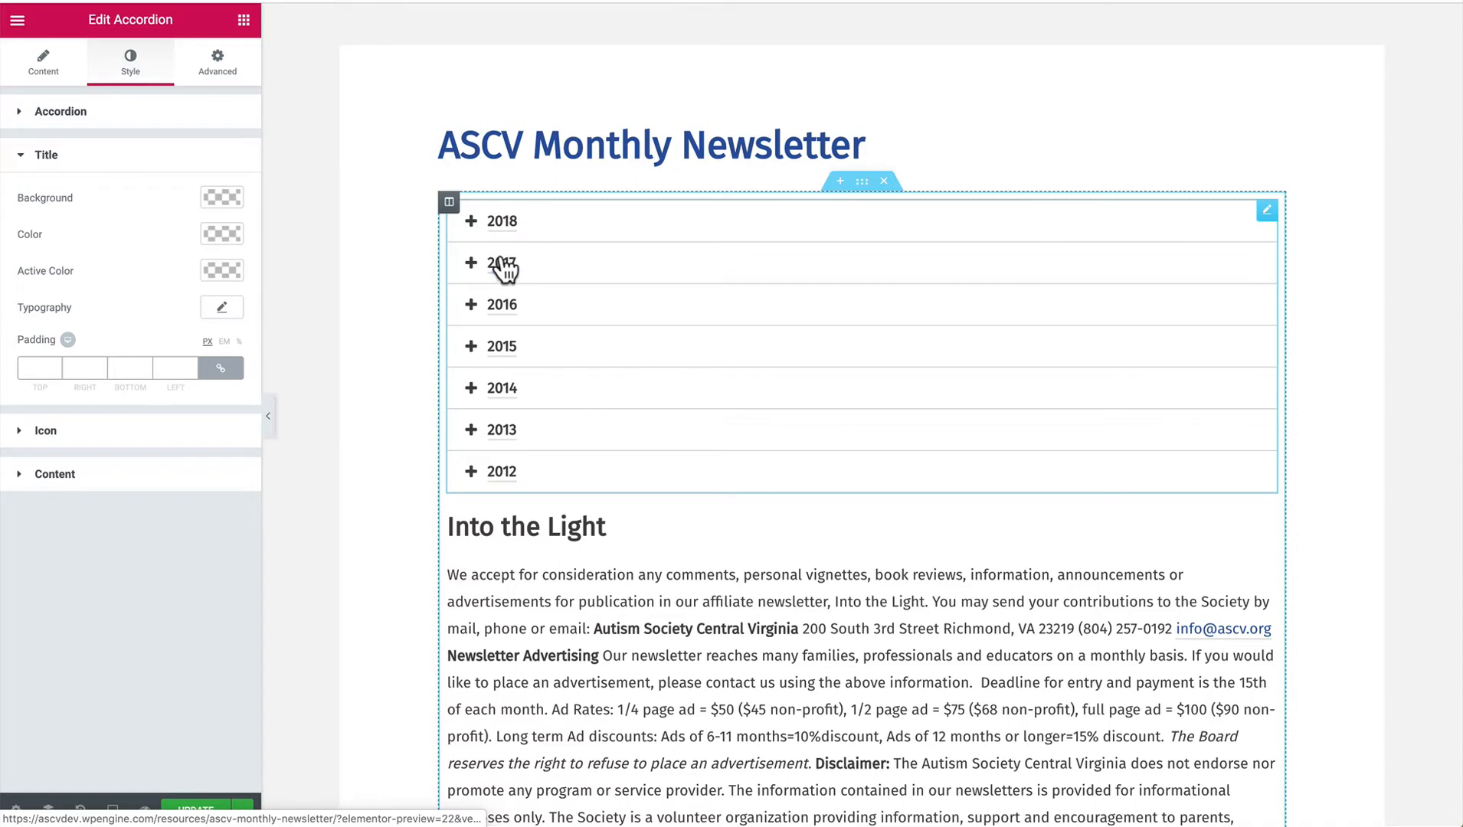
{"action": "left_click", "coordinate": [219, 201]}
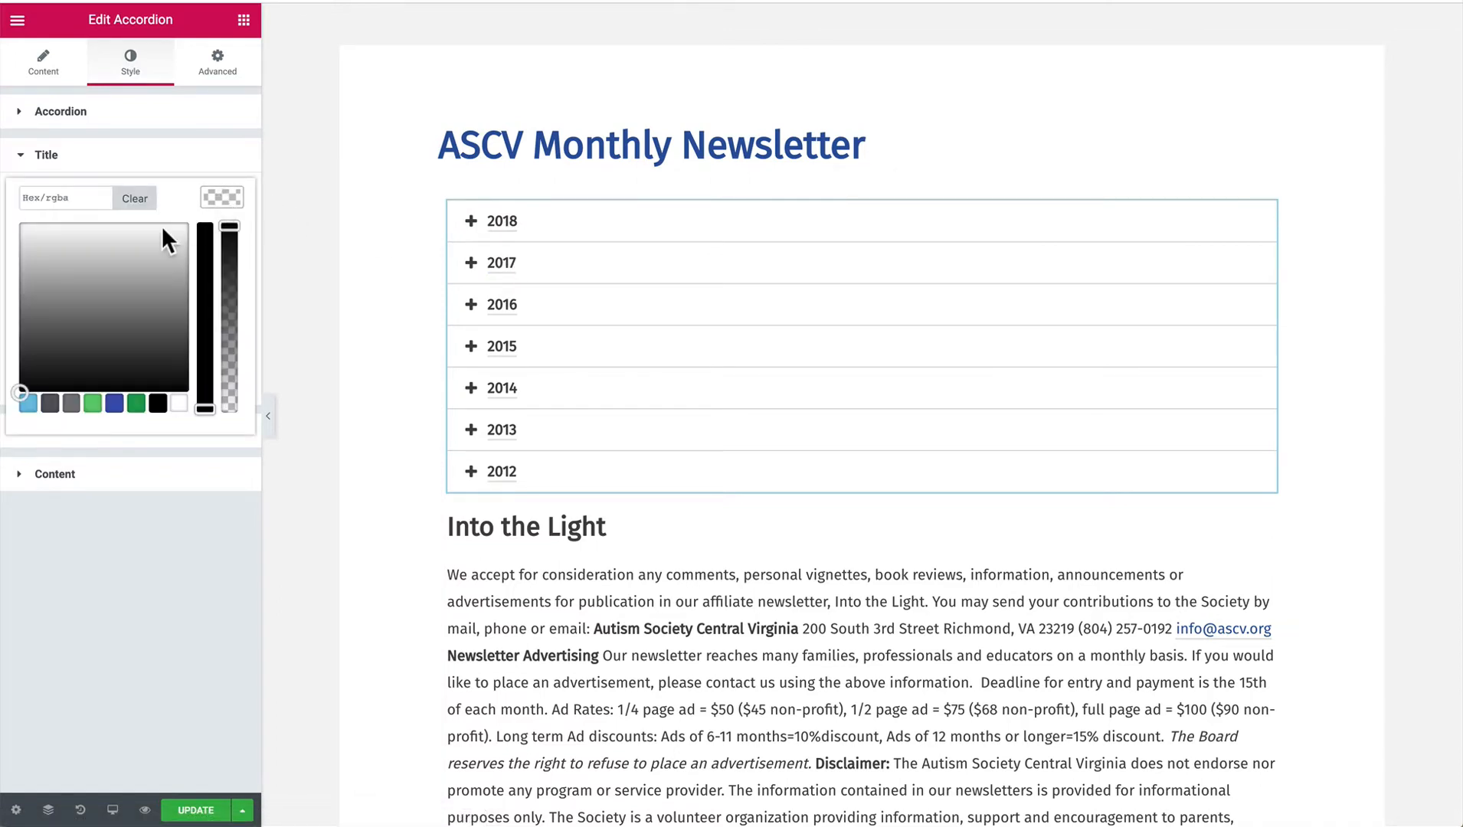
{"action": "left_click_drag", "start_coordinate": [69, 229], "coordinate": [11, 228]}
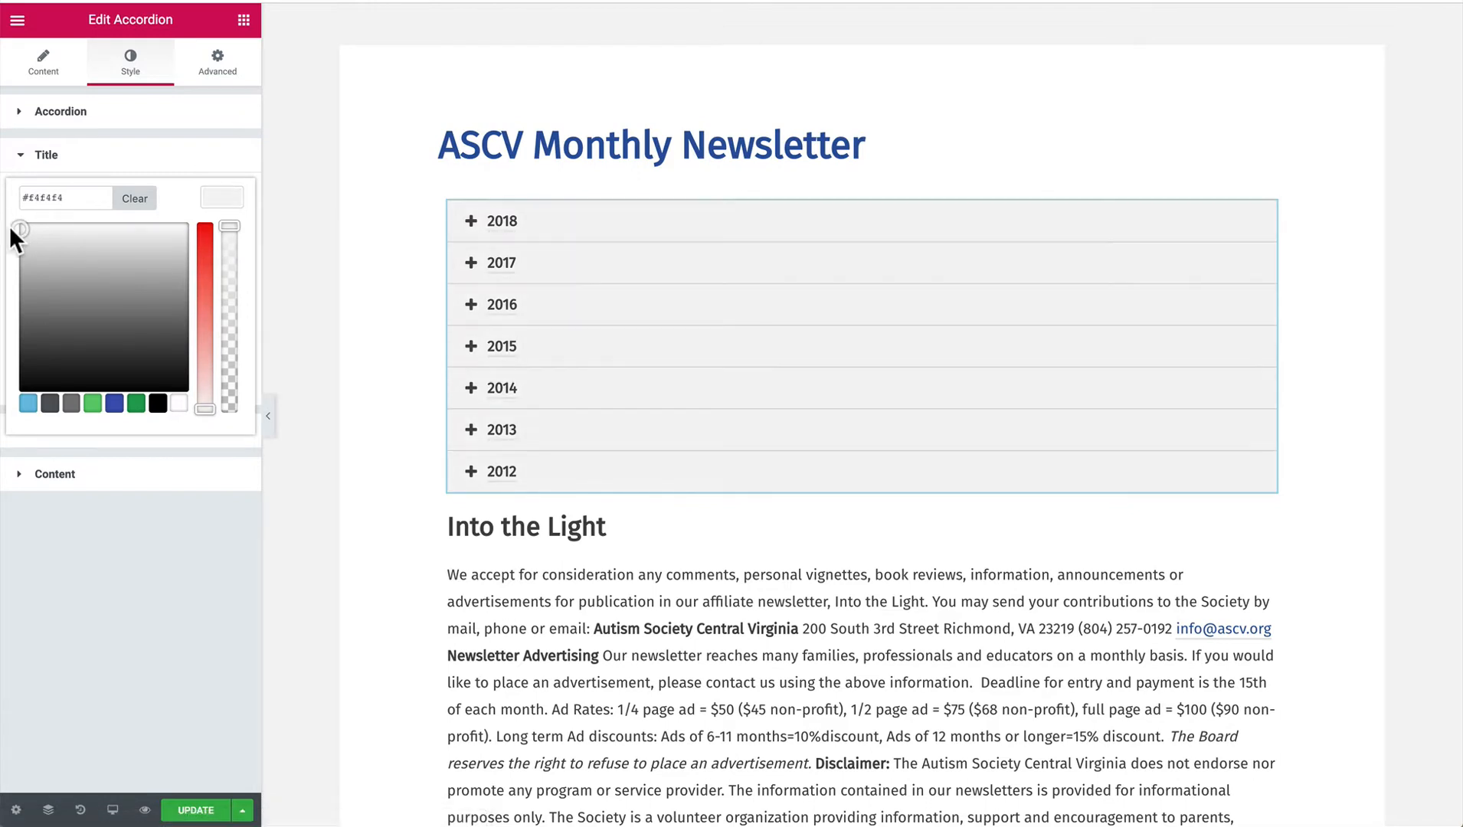
{"action": "left_click", "coordinate": [218, 198]}
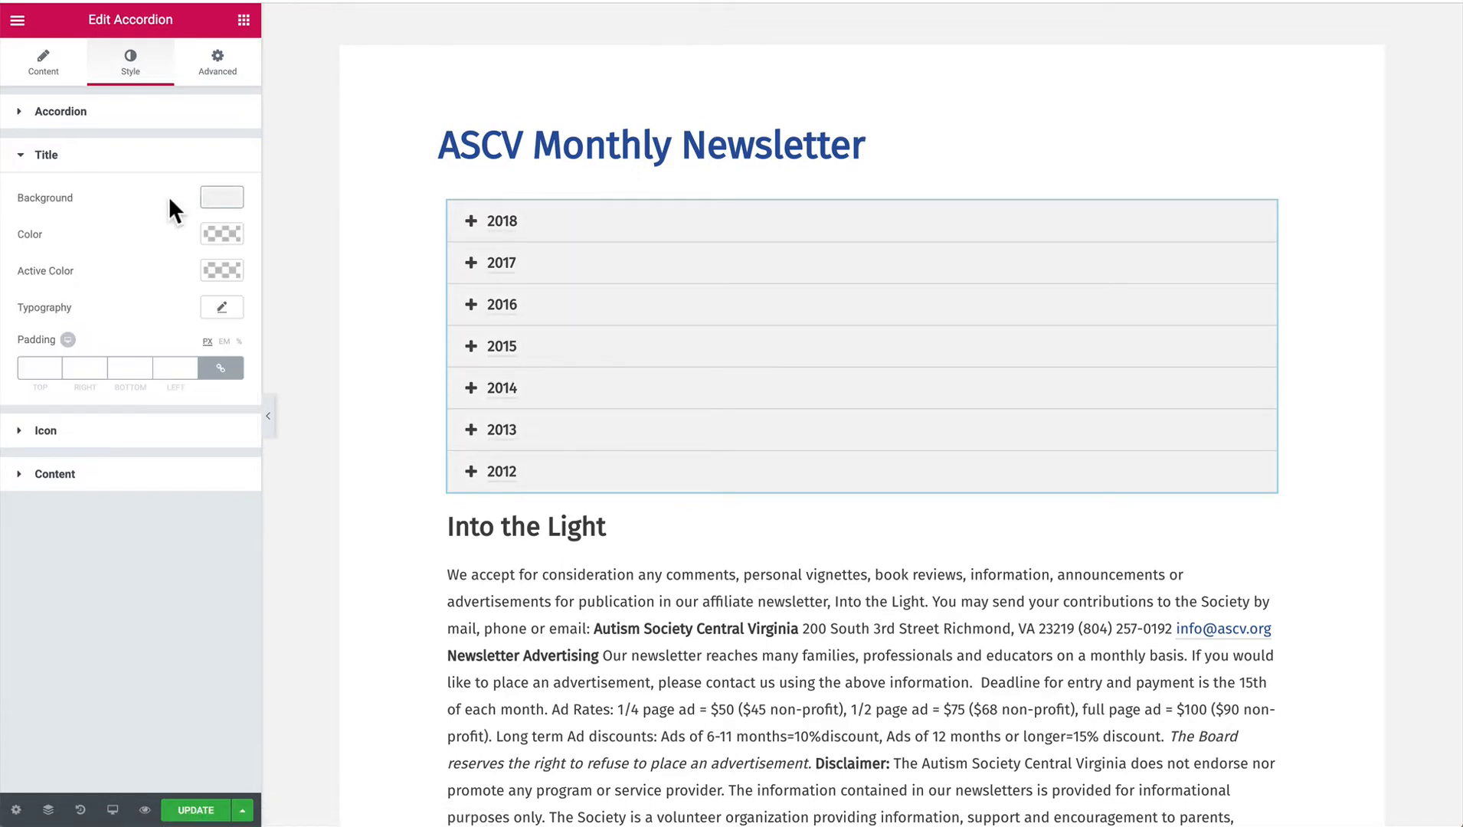
Set the accordion's title color to the page heading's blue, #2a55a0, and check it by opening and closing the 2018 item.
{"action": "left_click", "coordinate": [222, 235]}
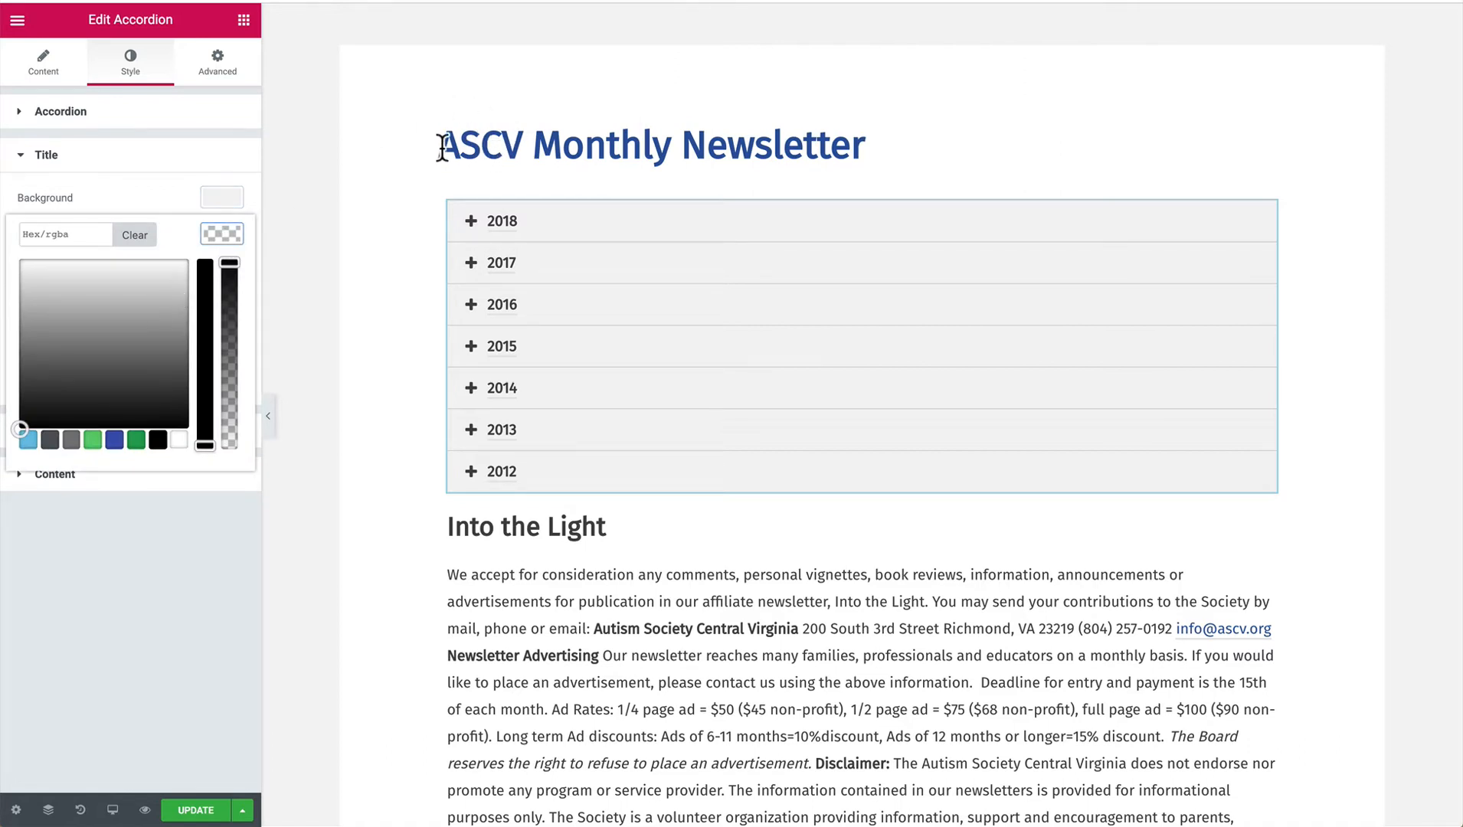
{"action": "left_click_drag", "start_coordinate": [440, 146], "coordinate": [510, 146]}
{"action": "left_click", "coordinate": [510, 146]}
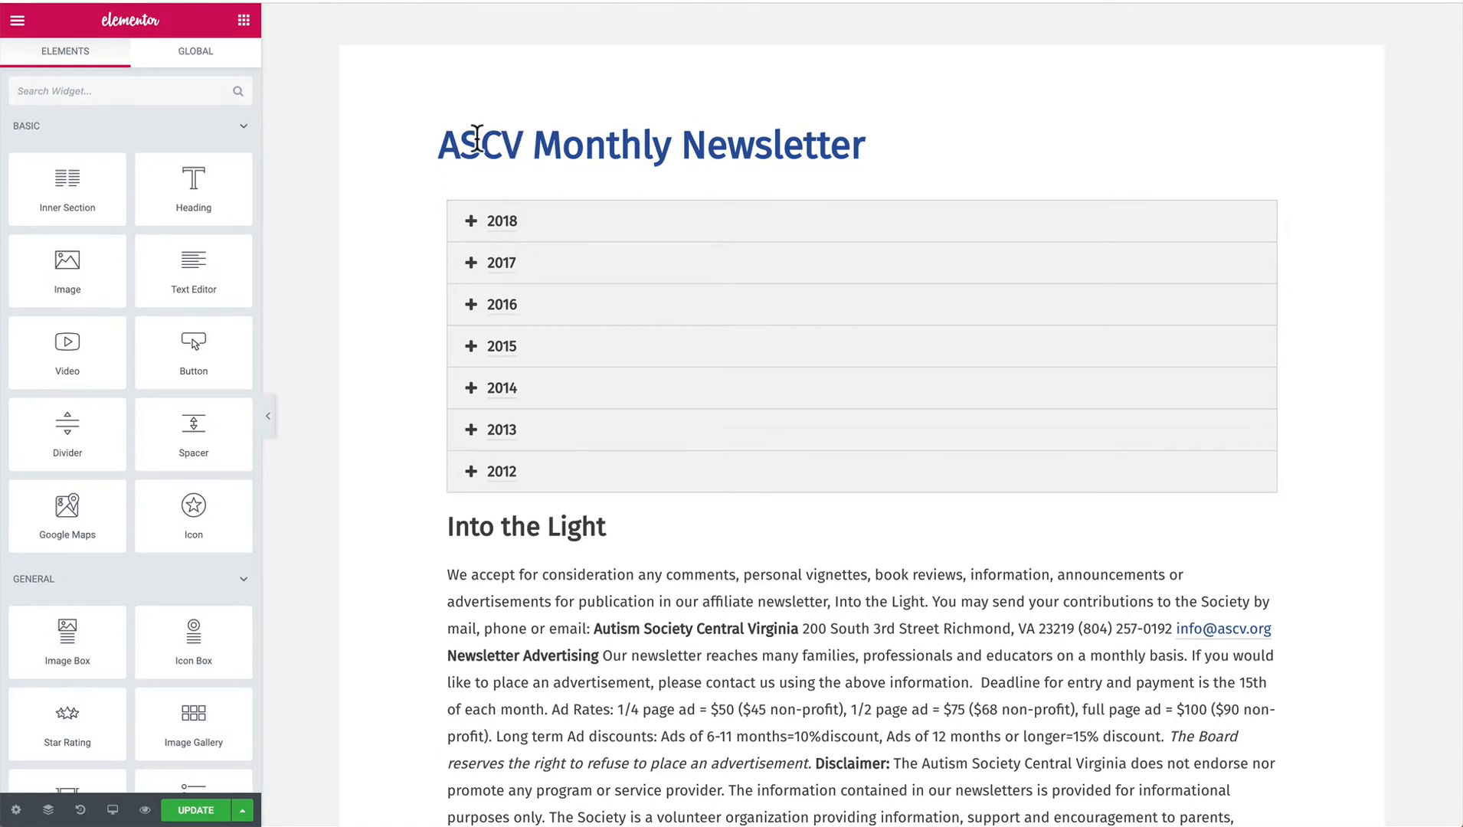
{"action": "left_click", "coordinate": [649, 302]}
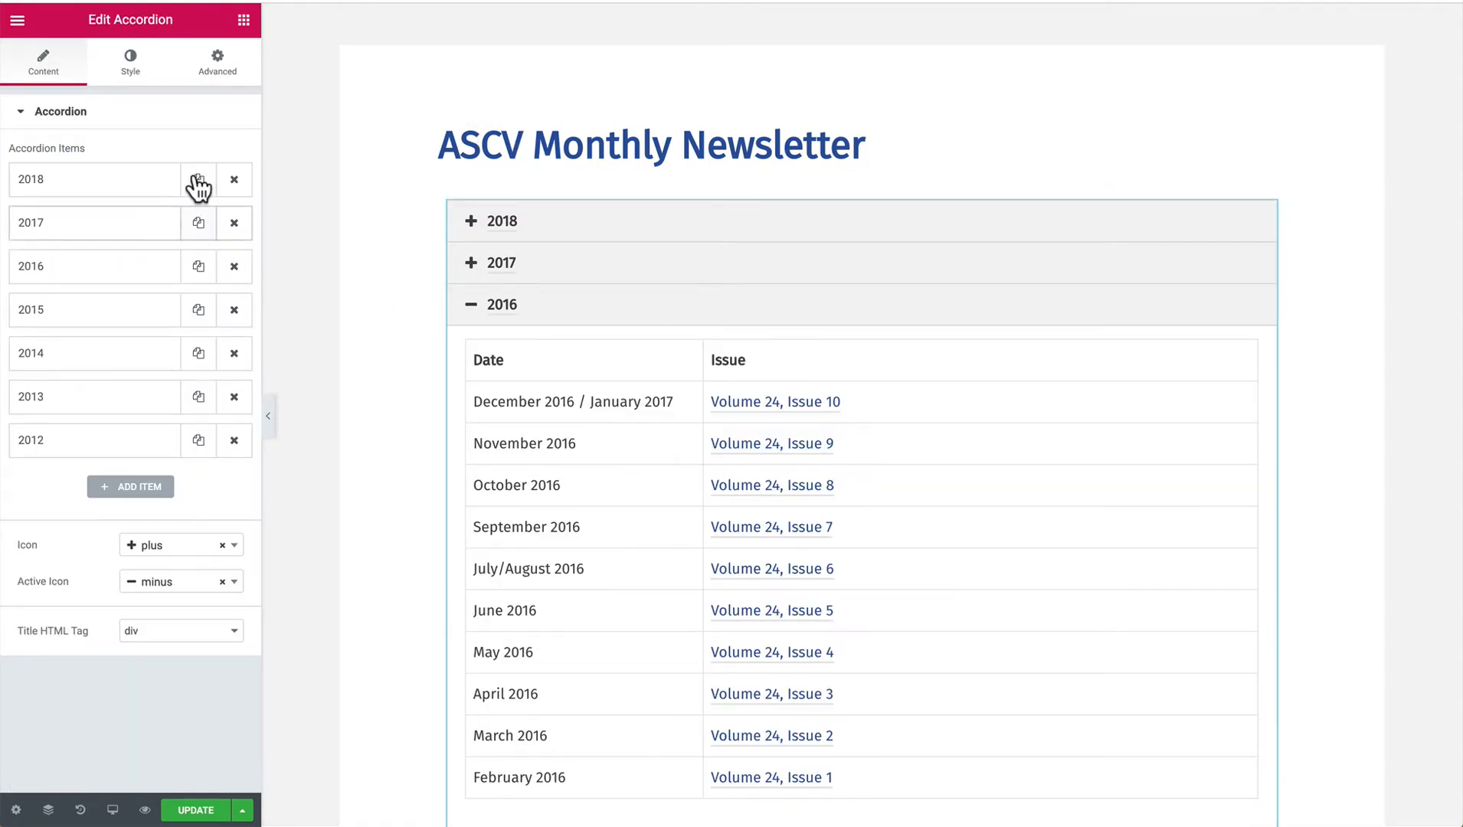
{"action": "left_click", "coordinate": [132, 67]}
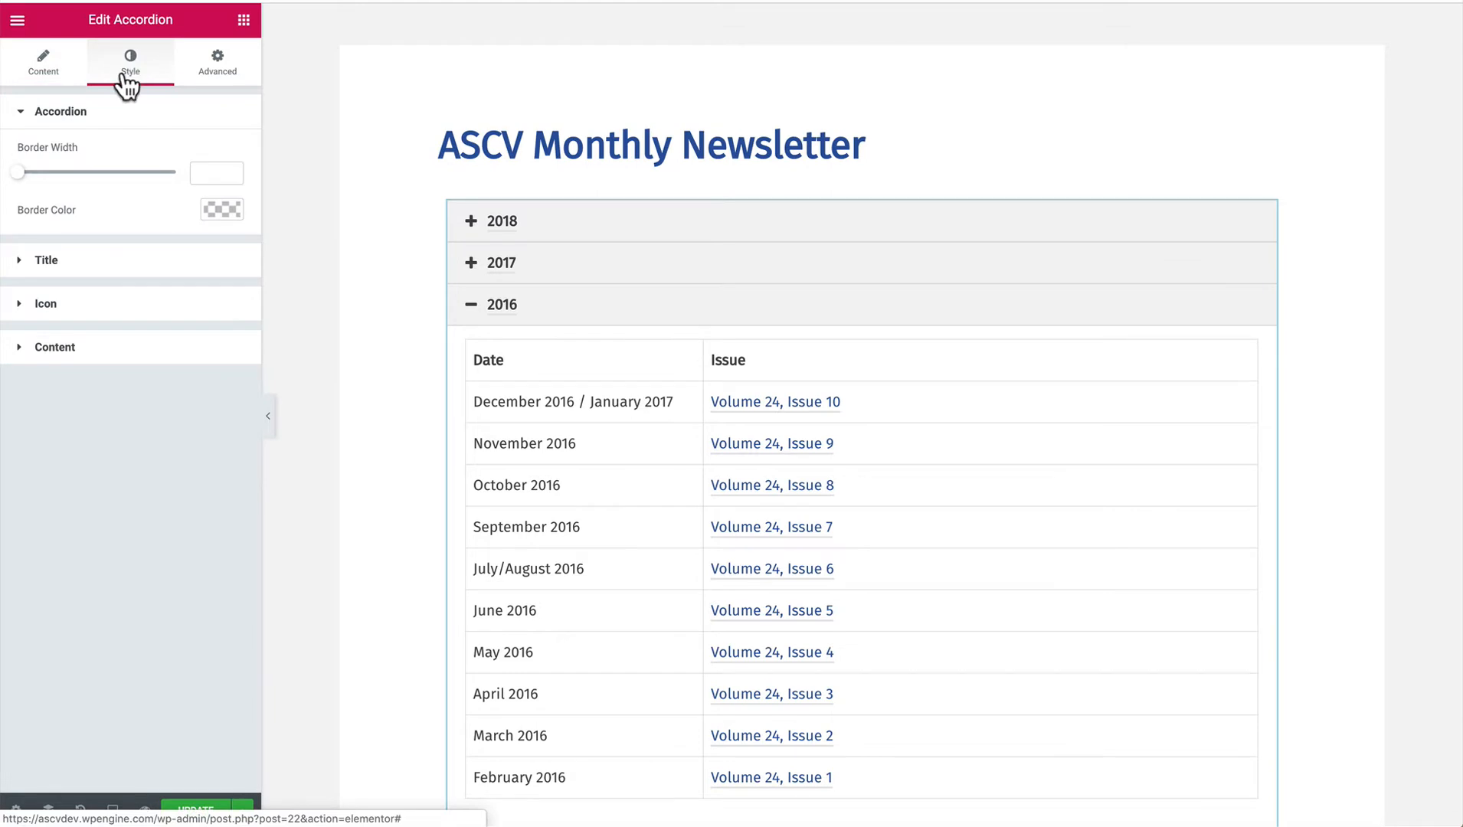
{"action": "left_click", "coordinate": [86, 260]}
{"action": "left_click", "coordinate": [222, 238]}
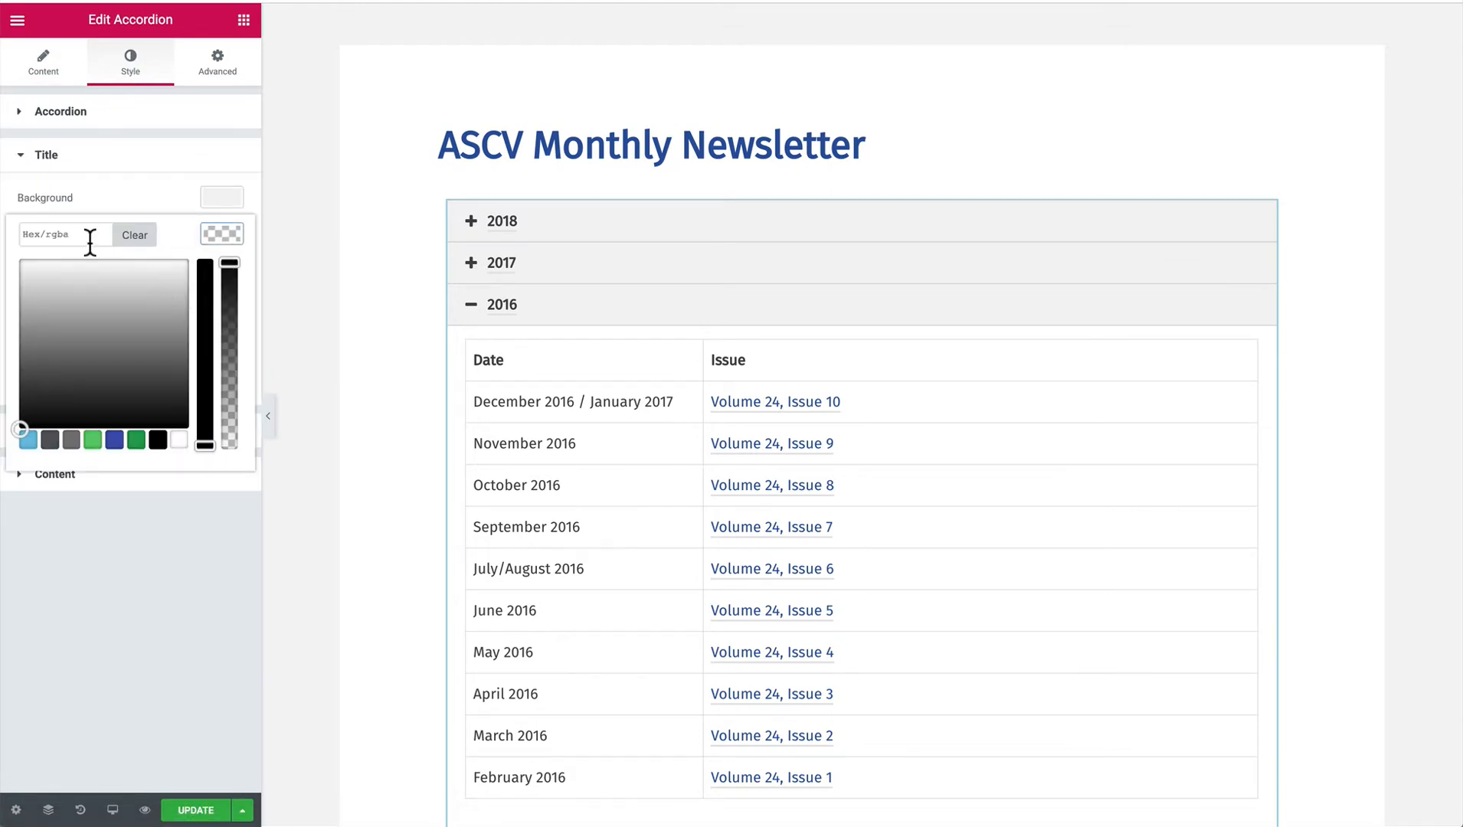
{"action": "left_click", "coordinate": [63, 234]}
{"action": "key", "text": "ctrl+v"}
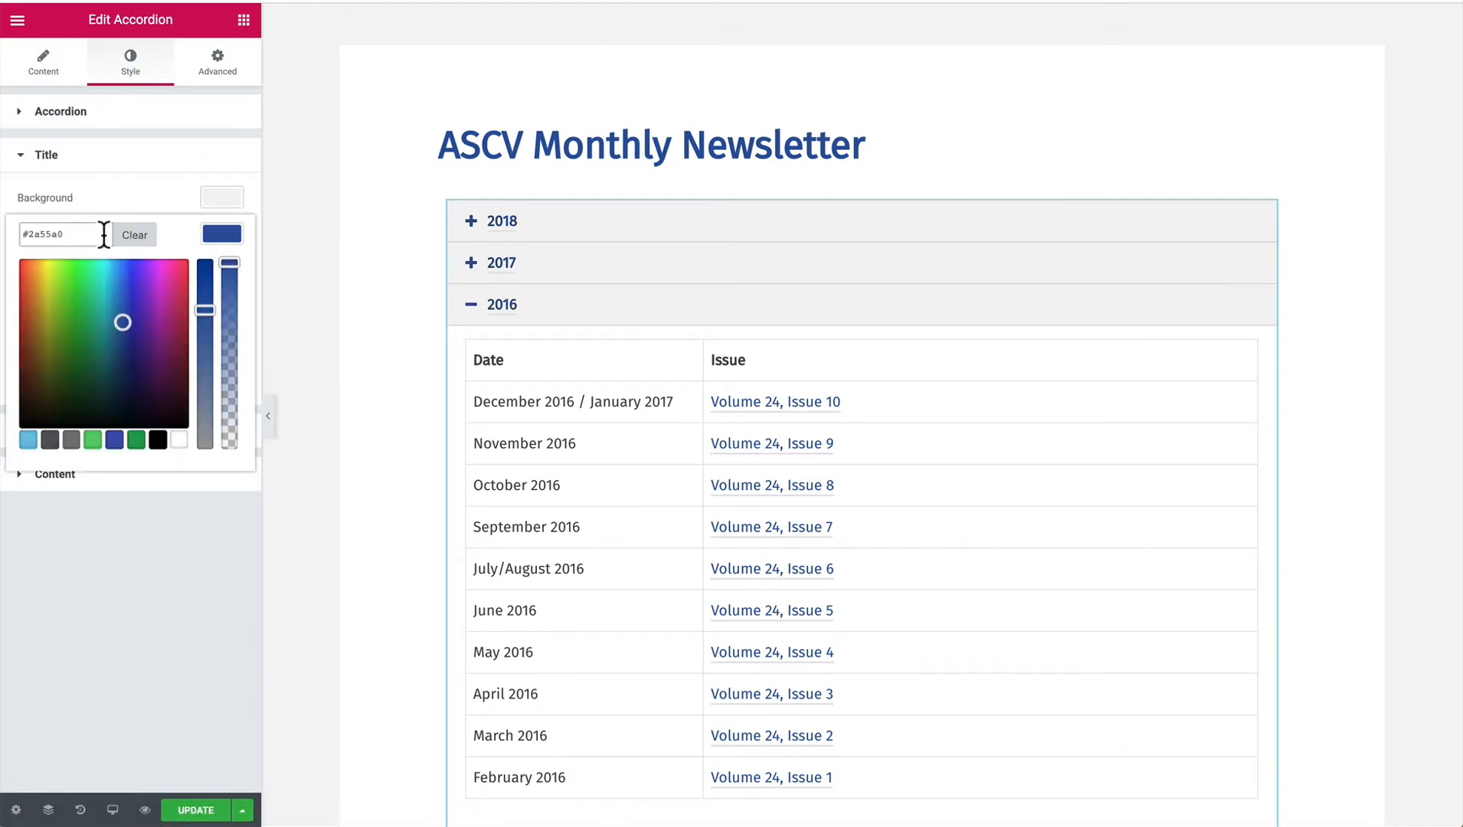
{"action": "left_click", "coordinate": [219, 233]}
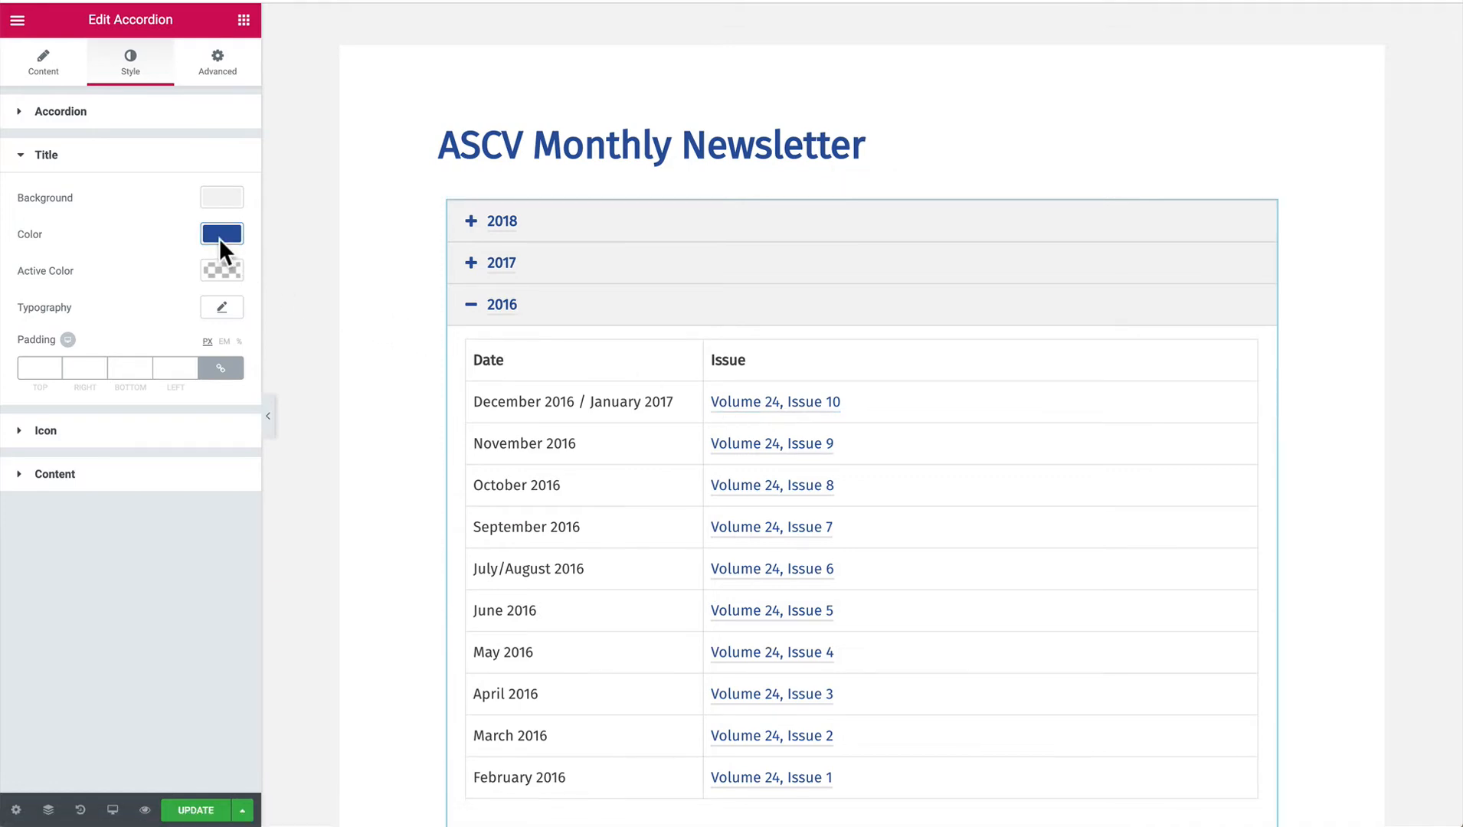
{"action": "left_click", "coordinate": [471, 224]}
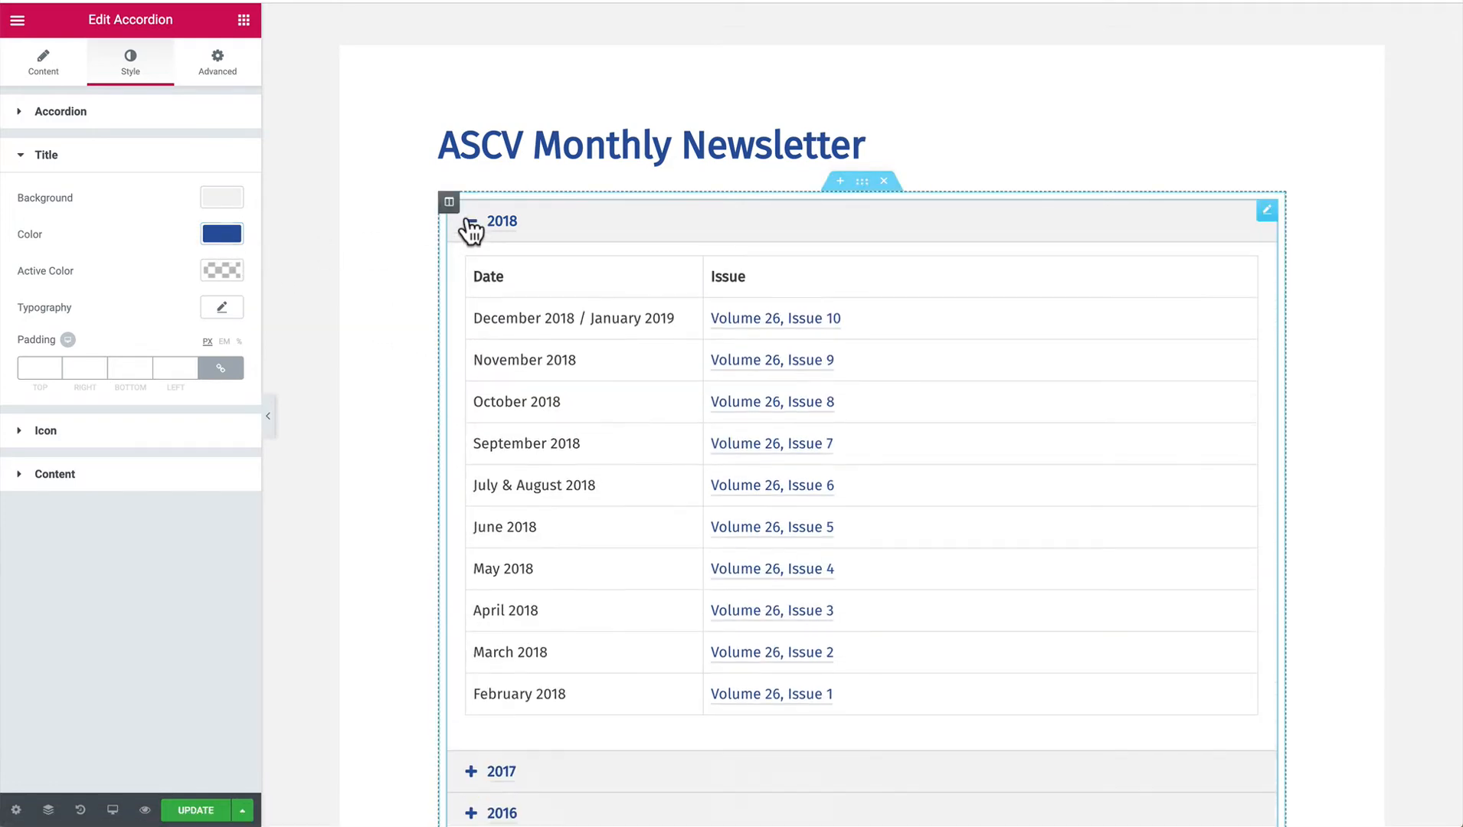
{"action": "left_click", "coordinate": [470, 229]}
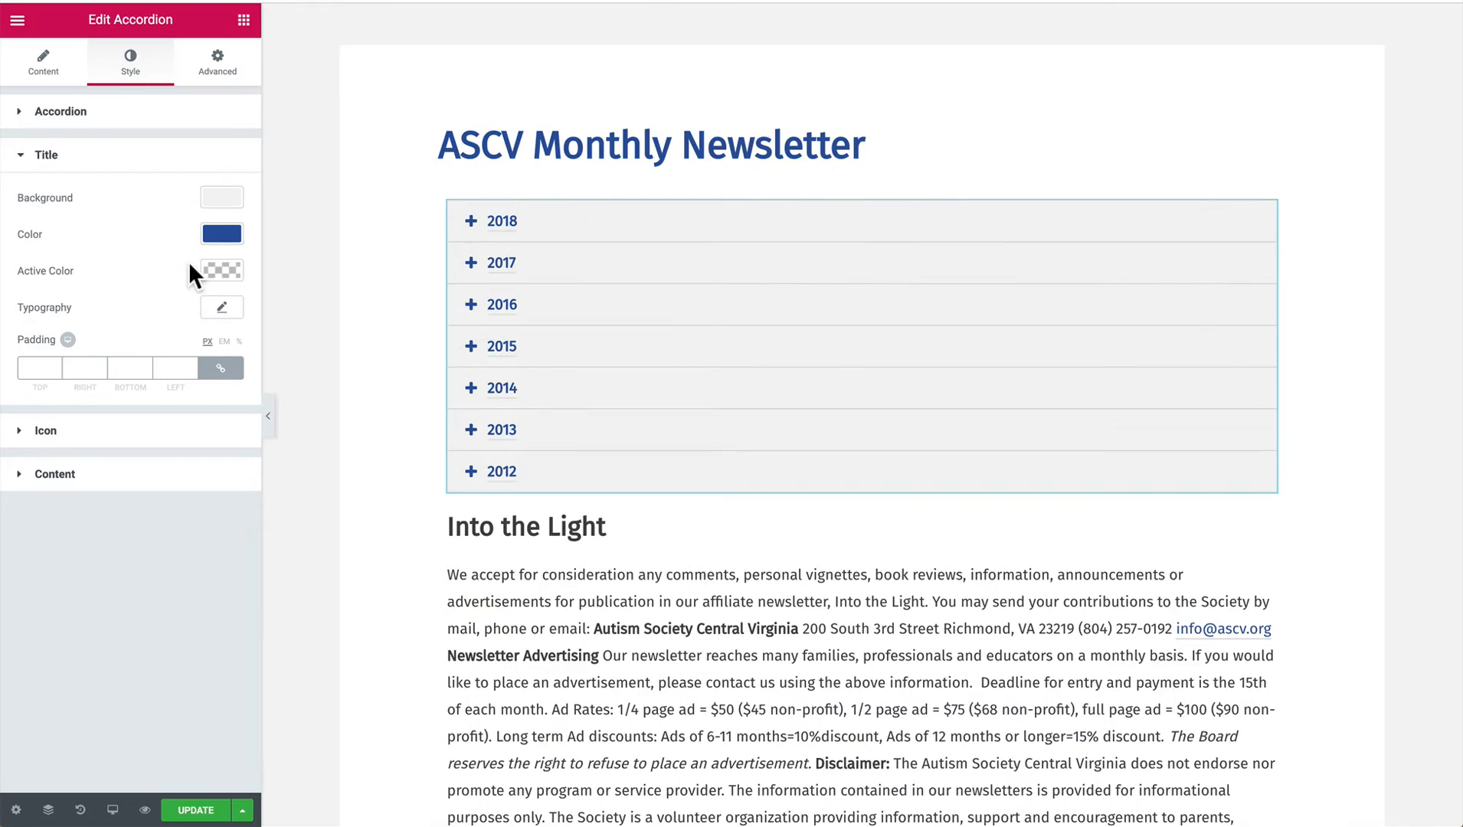
Expand and collapse the 2018 accordion item, and look through the title typography options, leaving them at their defaults.
{"action": "left_click", "coordinate": [472, 228]}
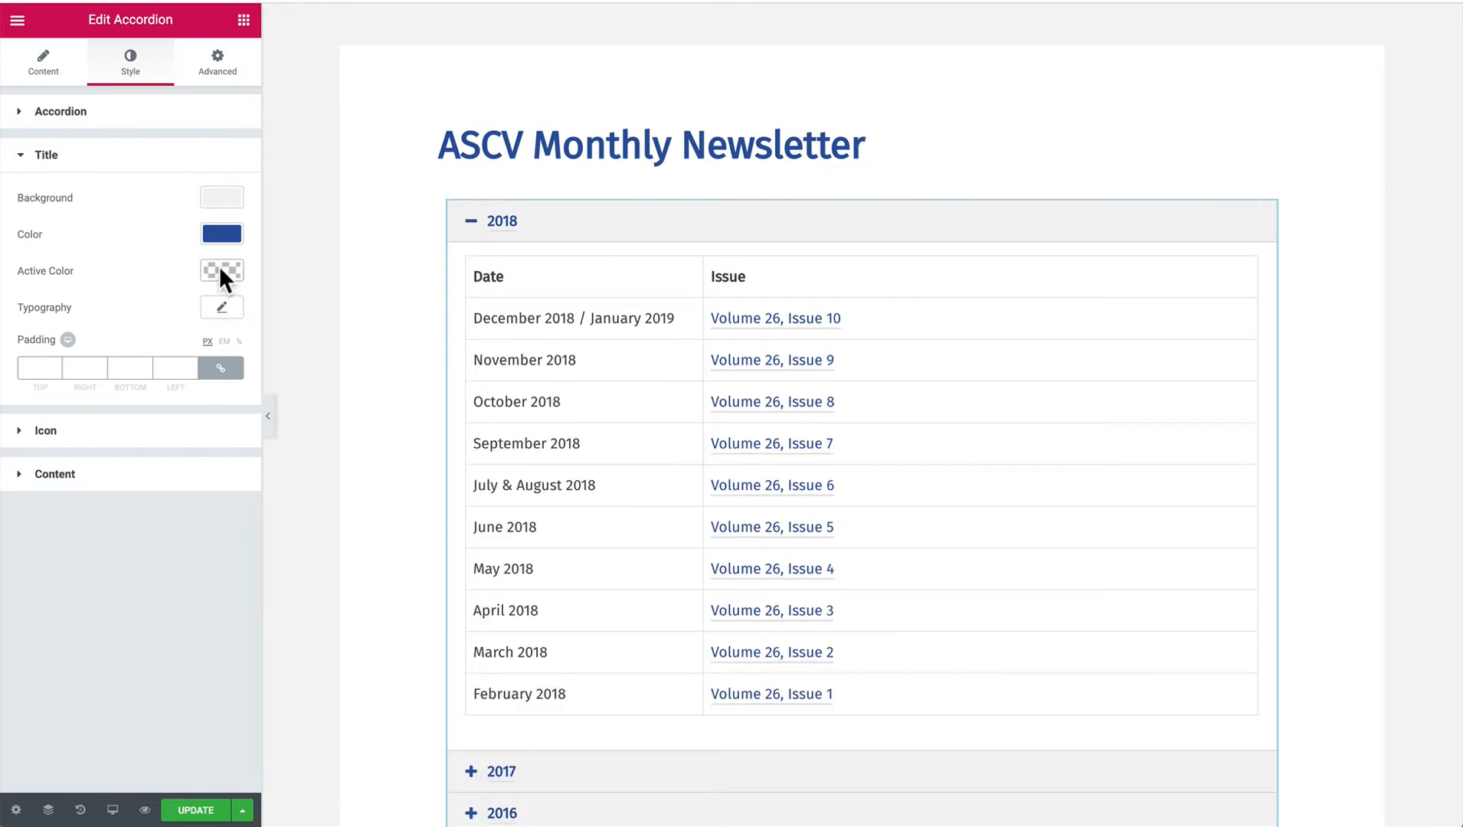
{"action": "left_click", "coordinate": [470, 226]}
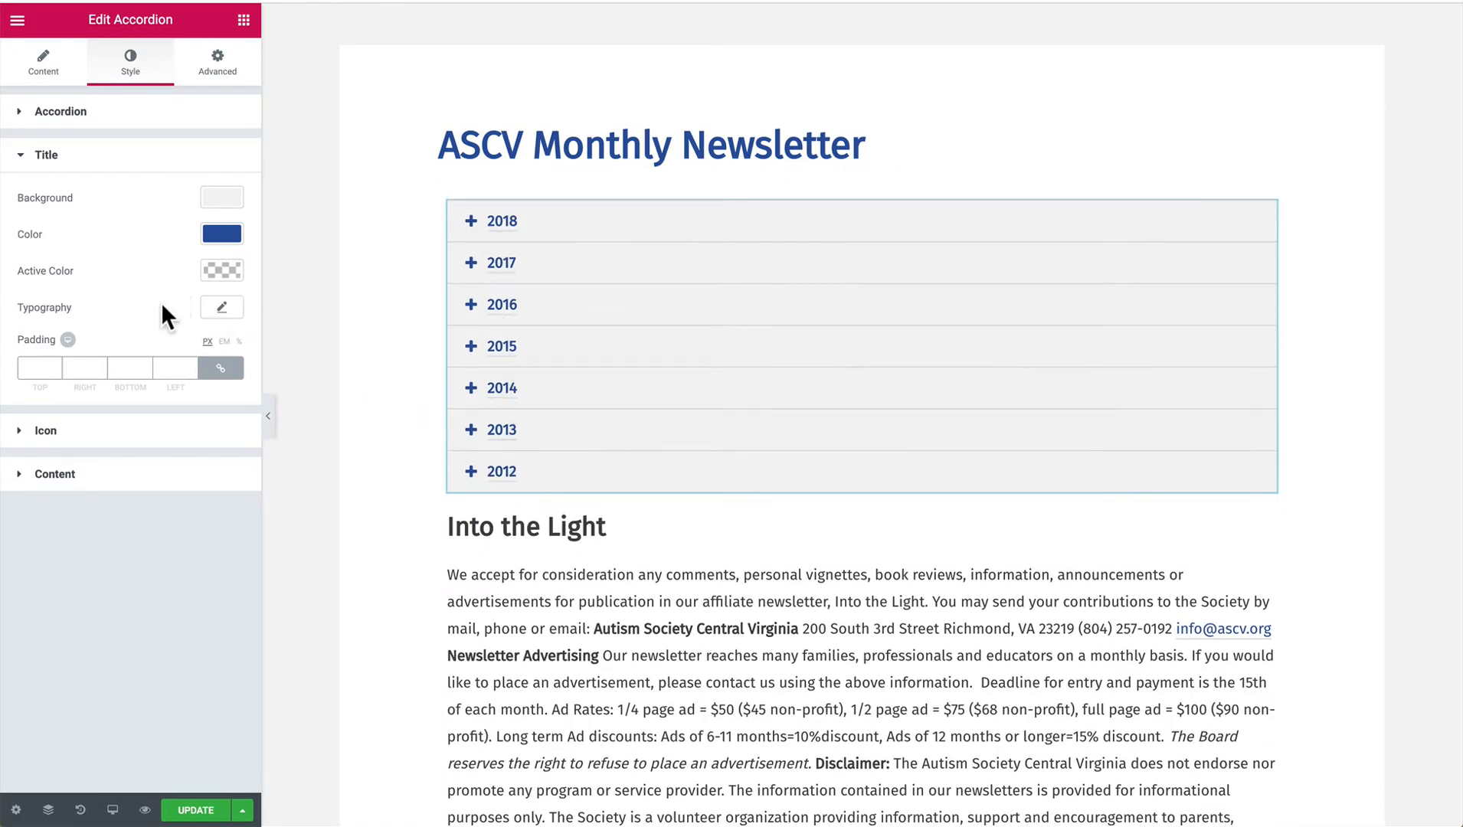
{"action": "left_click", "coordinate": [221, 307]}
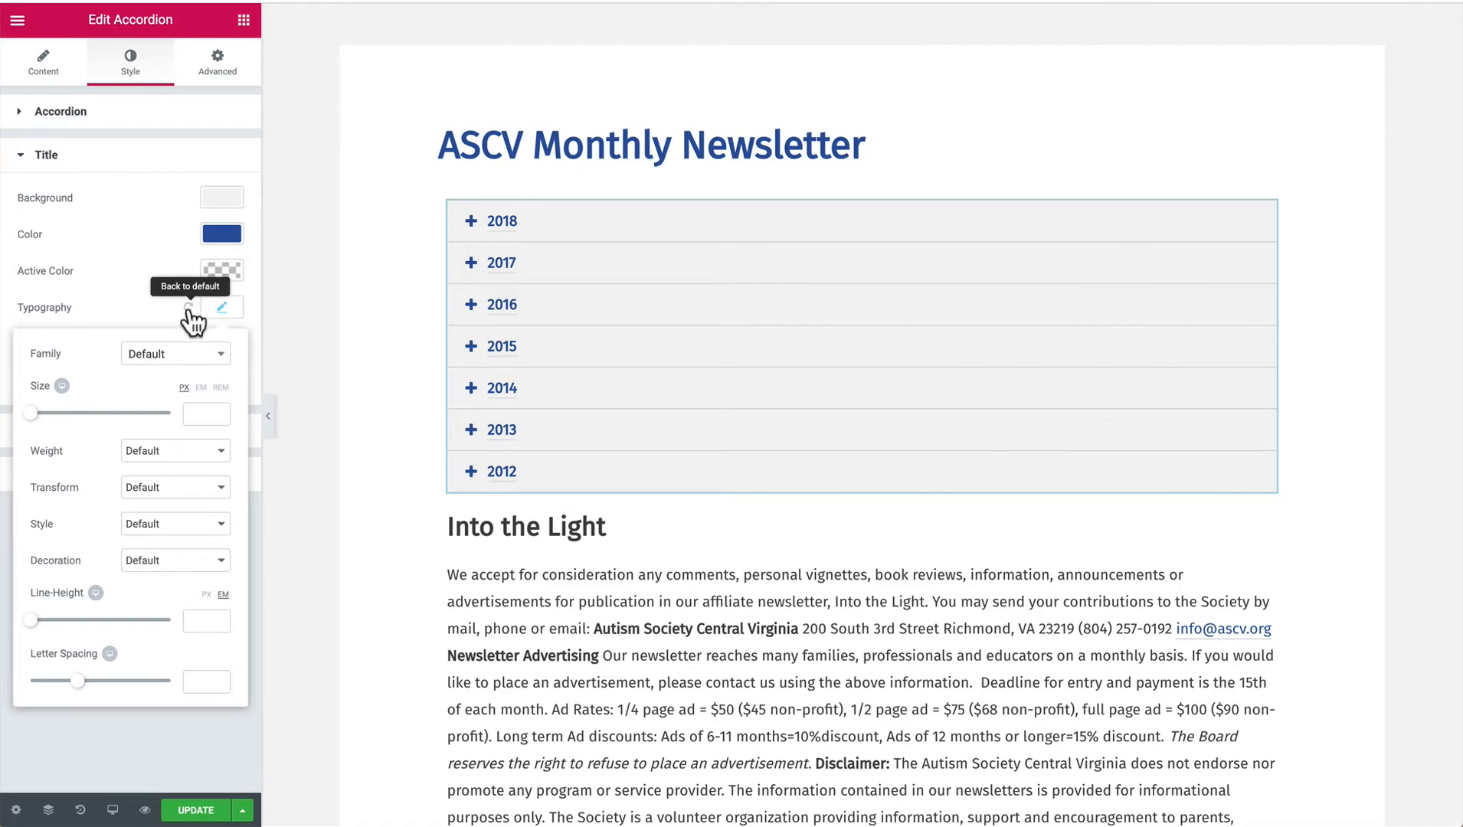
{"action": "left_click", "coordinate": [188, 307]}
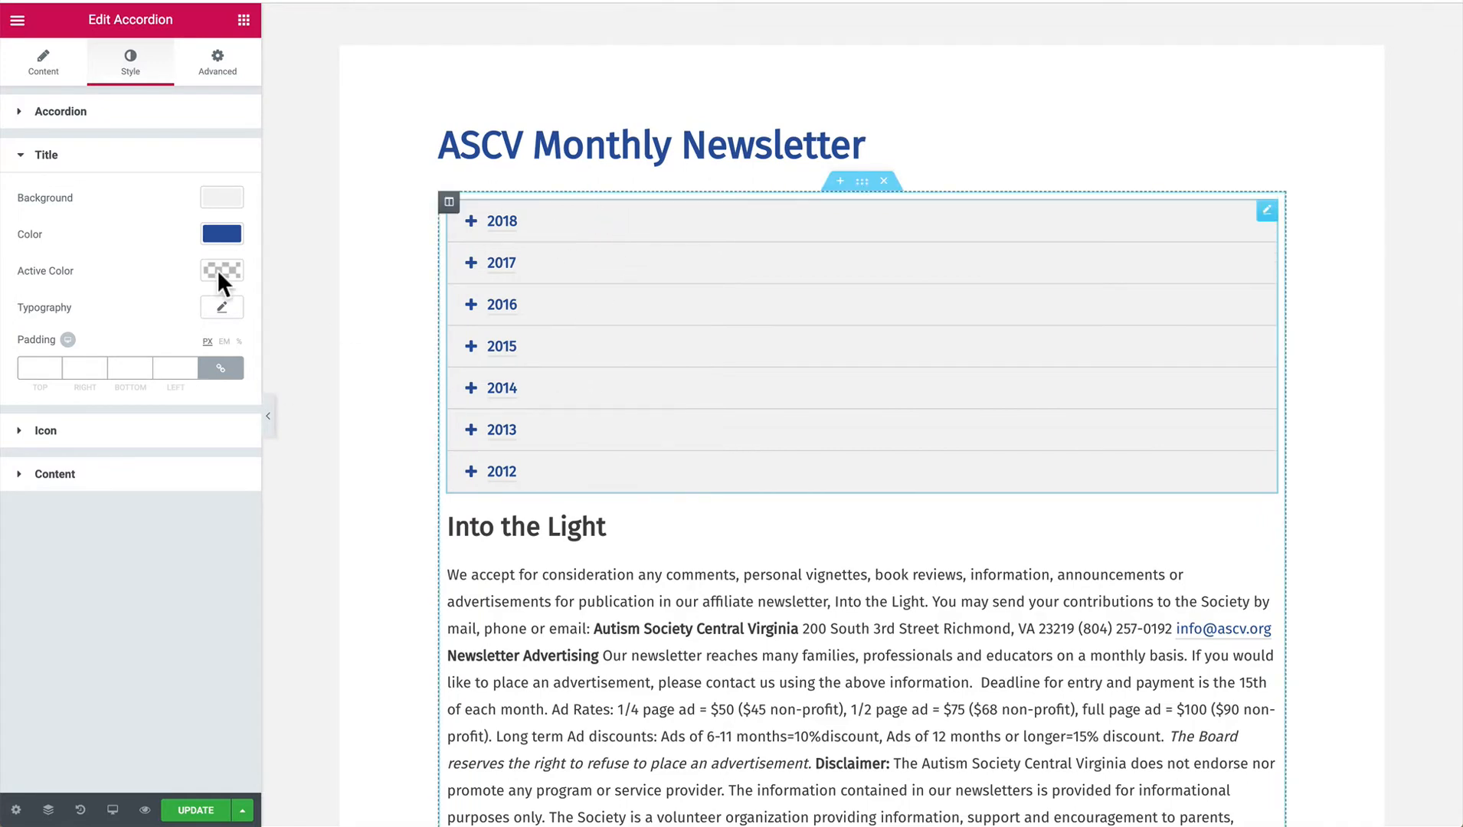
Try end alignment for the accordion icons, return them to start alignment, and leave the icon spacing empty.
{"action": "left_click", "coordinate": [82, 432]}
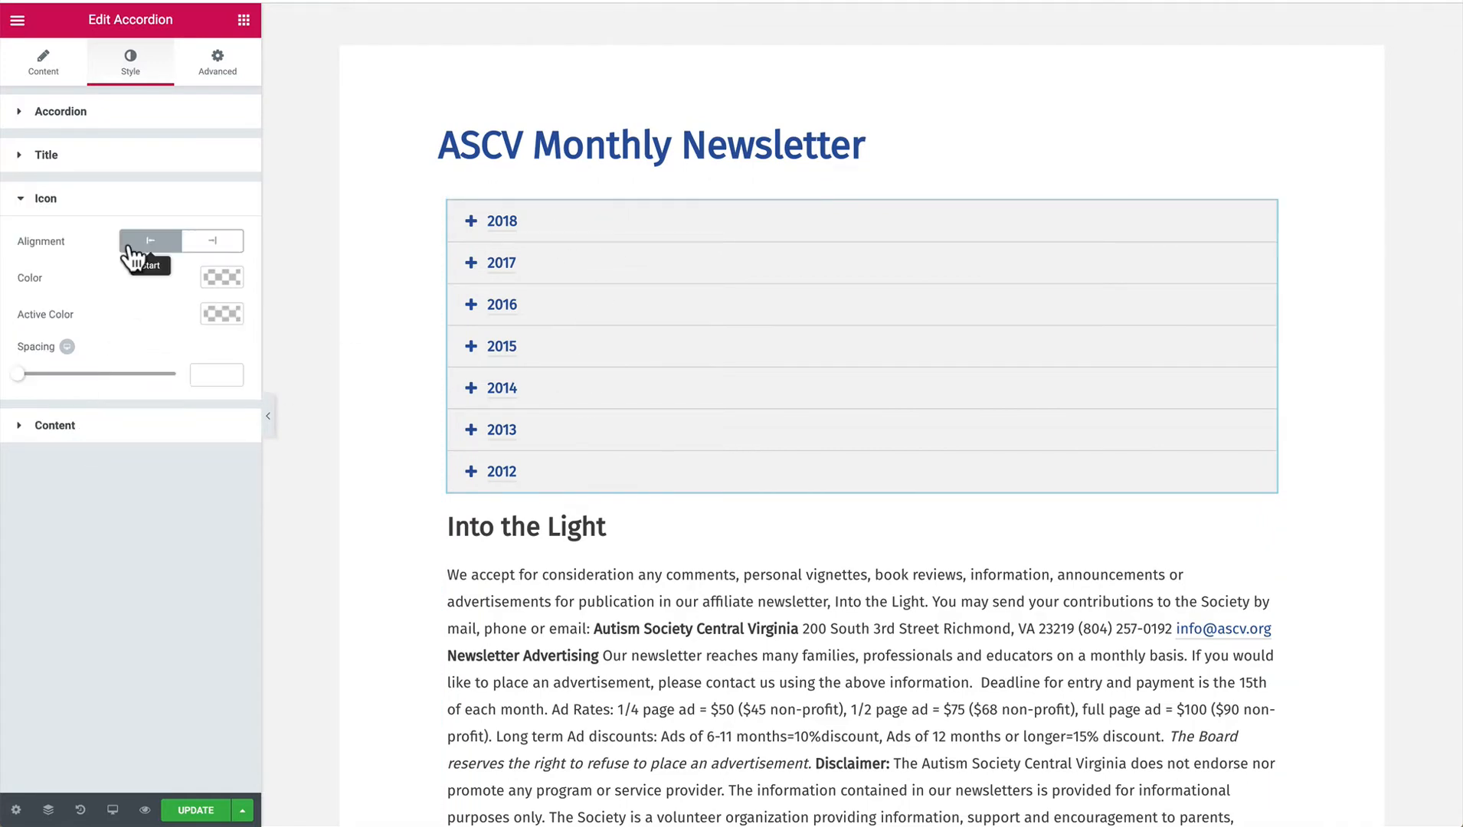
{"action": "left_click", "coordinate": [216, 245]}
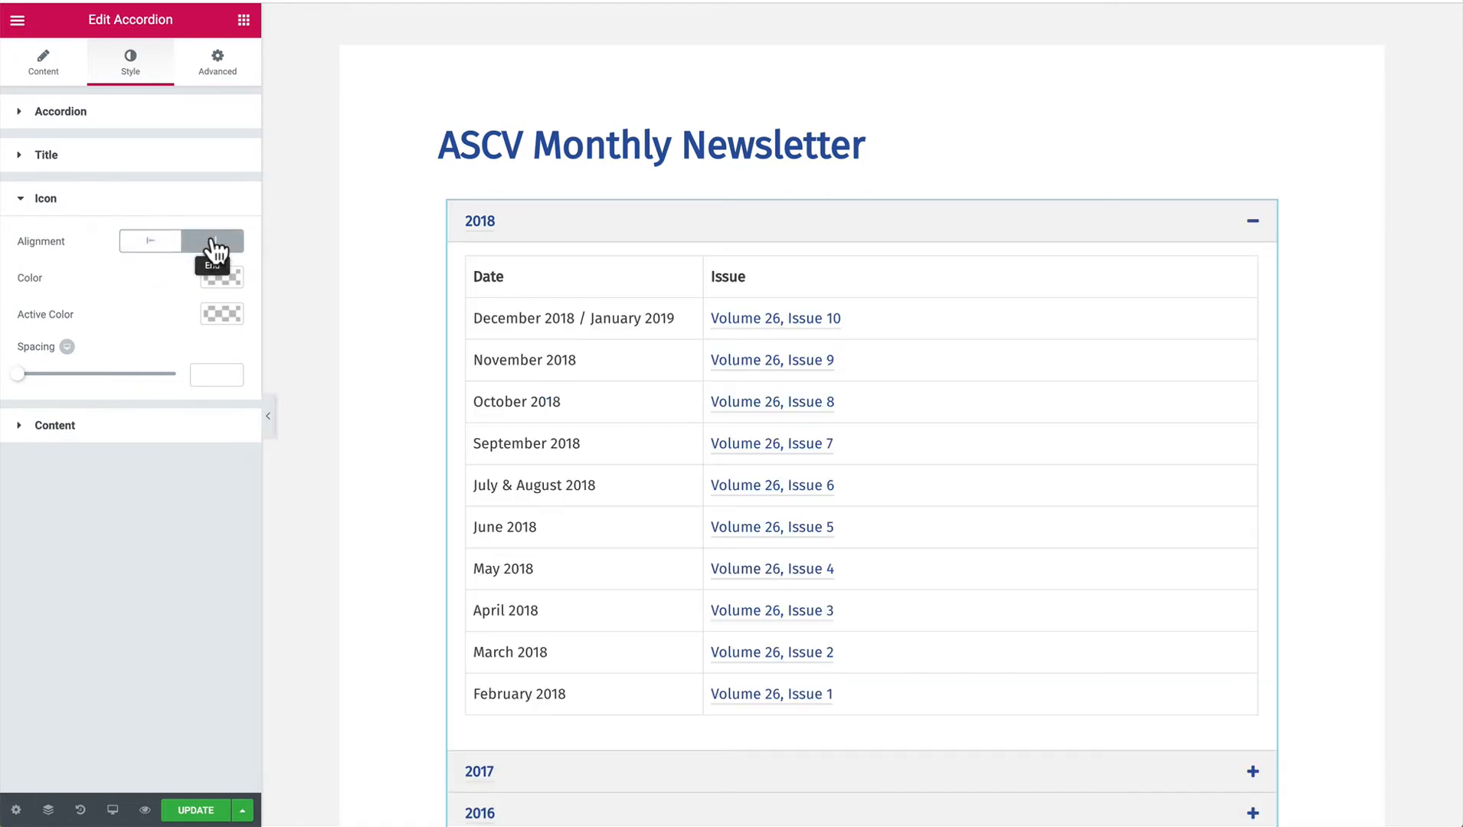
{"action": "left_click", "coordinate": [130, 244]}
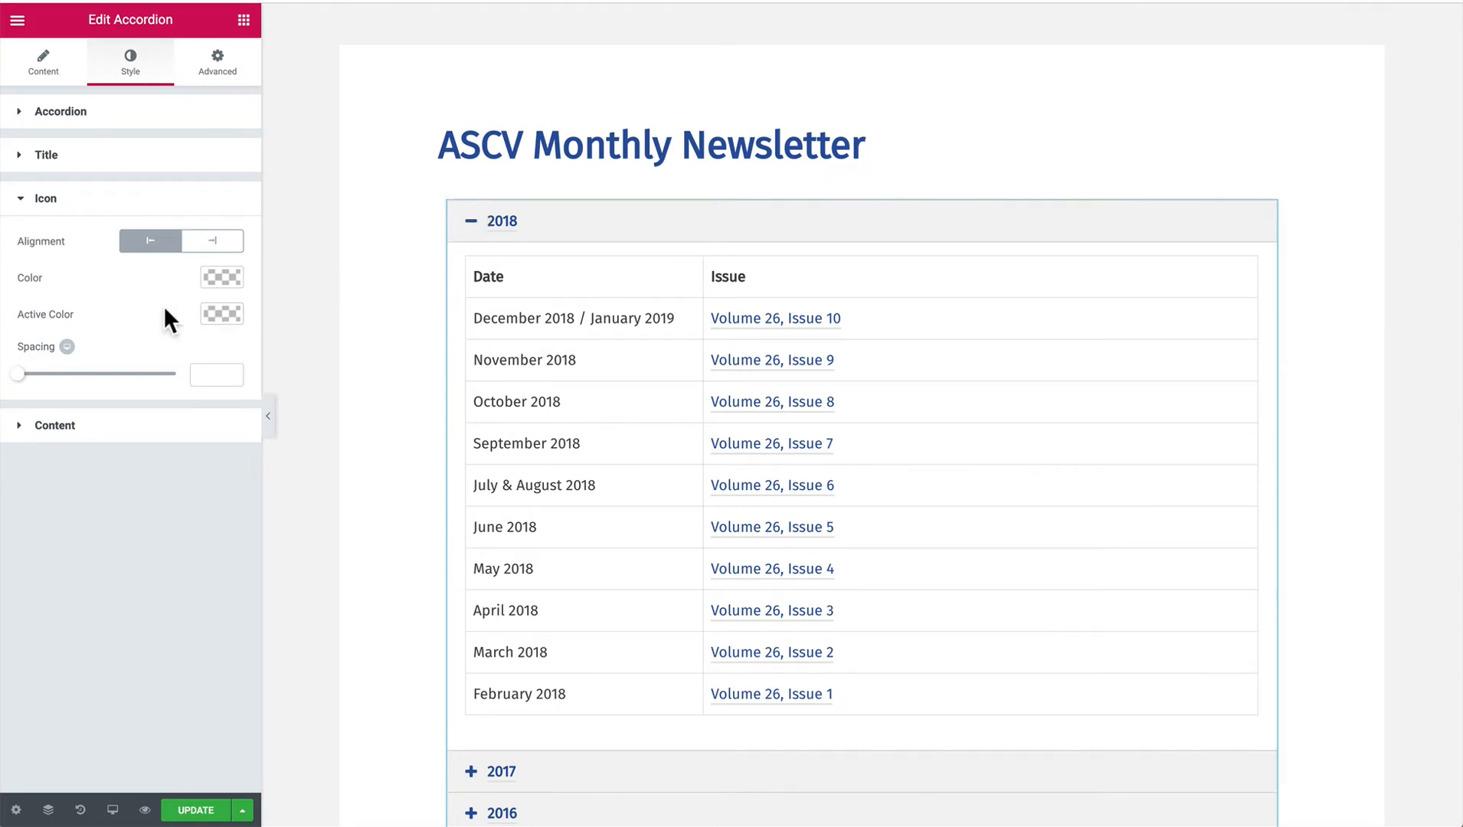
{"action": "mouse_move", "coordinate": [17, 374]}
{"action": "left_mouse_down"}
{"action": "mouse_move", "coordinate": [92, 374]}
{"action": "mouse_move", "coordinate": [4, 394]}
{"action": "left_mouse_up"}
{"action": "left_click", "coordinate": [206, 373]}
{"action": "key", "text": "BackSpace"}
Try the green #61ce70 as the accordion content's background color and clear it again.
{"action": "left_click", "coordinate": [90, 427]}
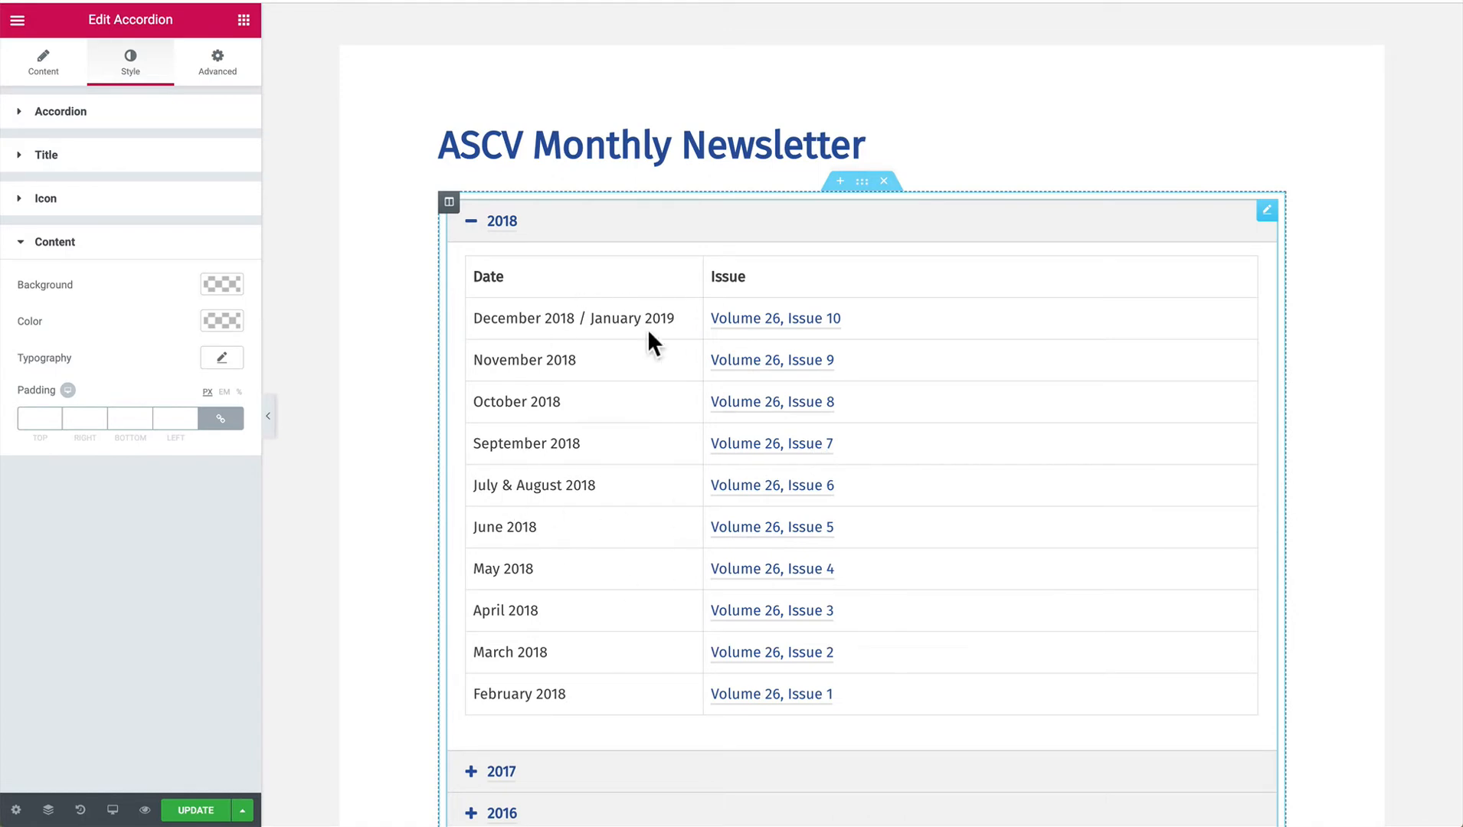
{"action": "left_click", "coordinate": [222, 284]}
{"action": "left_click", "coordinate": [93, 491]}
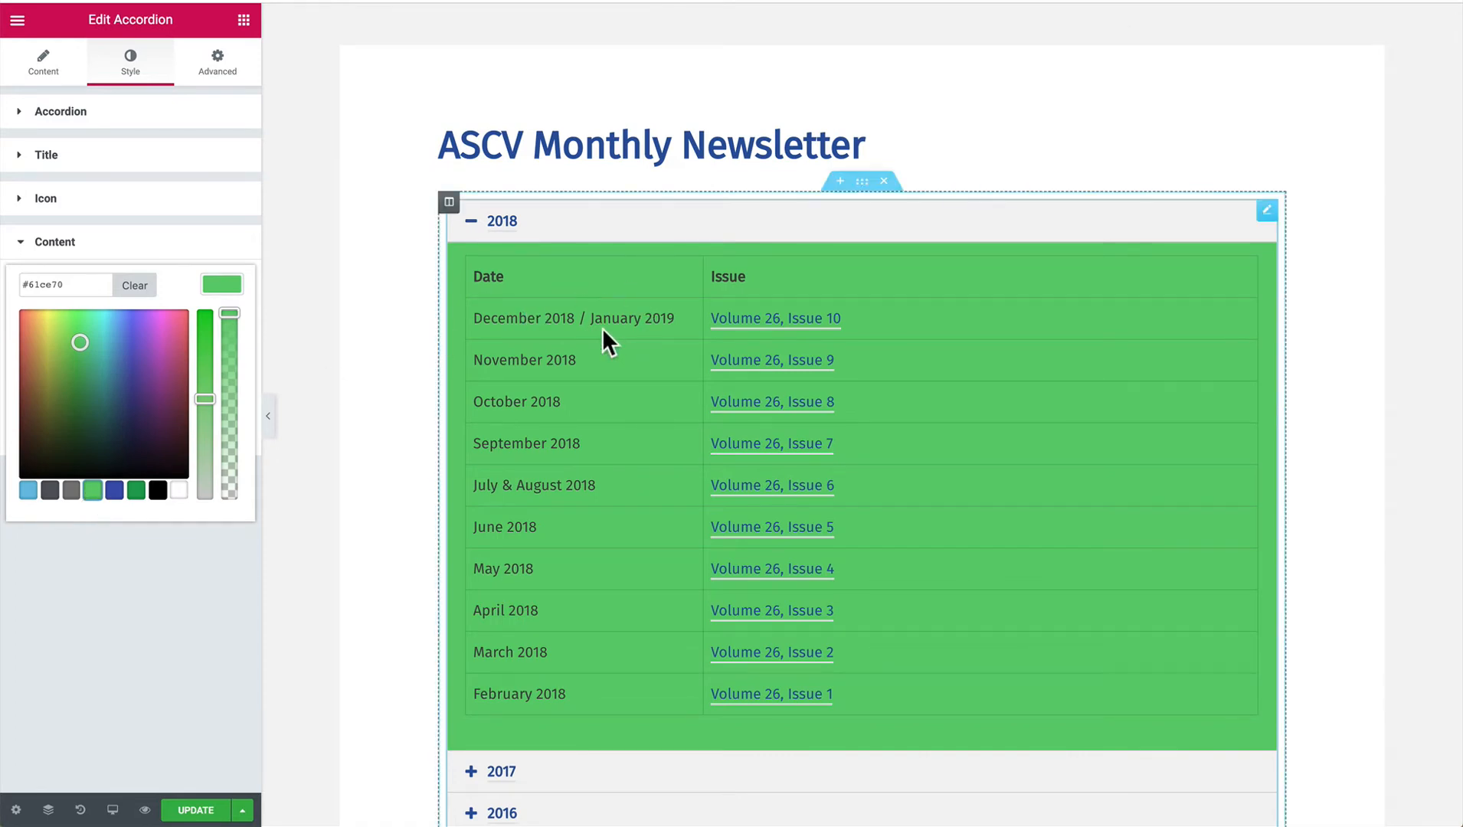
{"action": "left_click", "coordinate": [149, 284]}
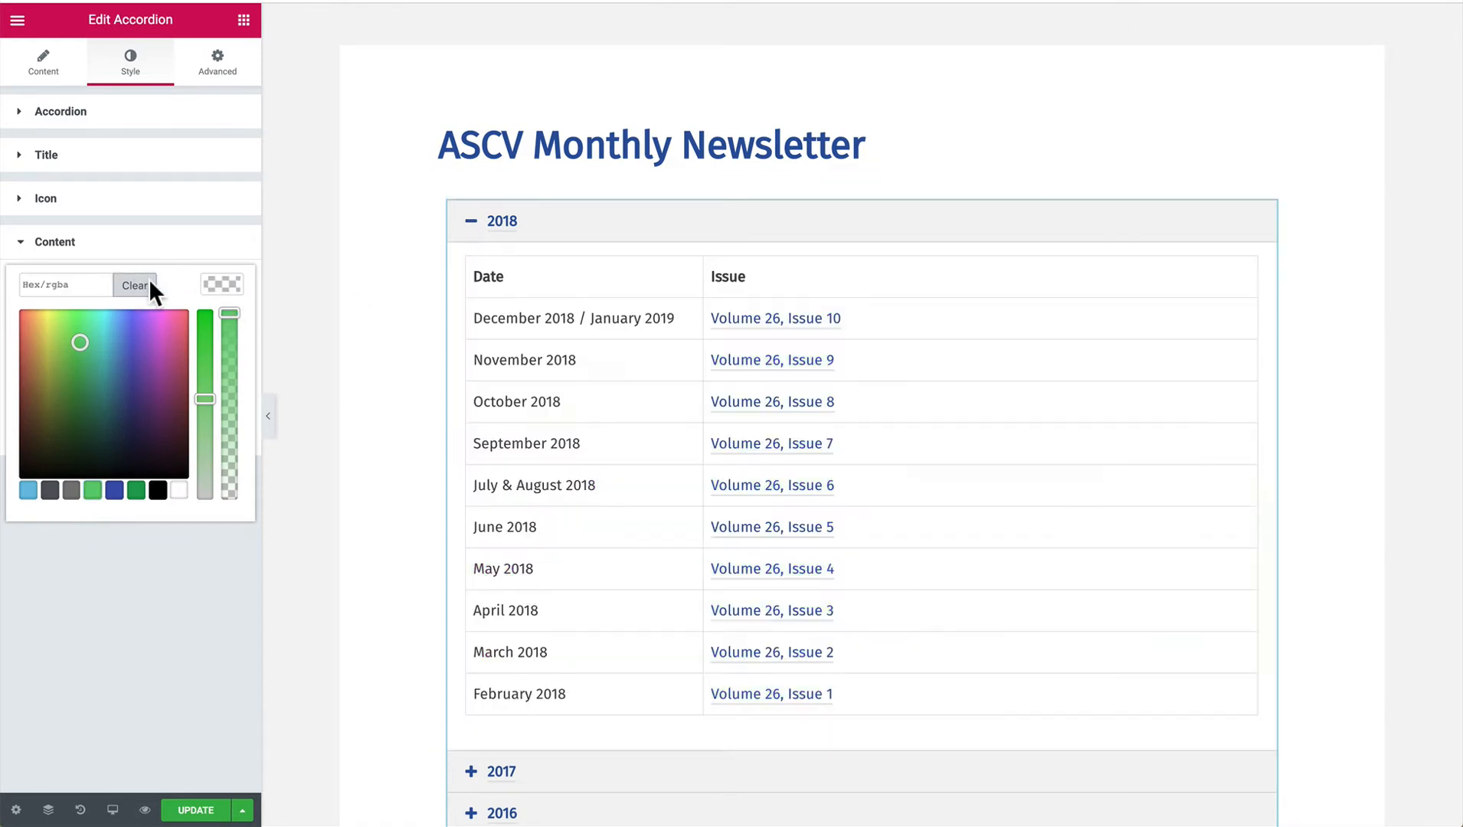
{"action": "left_click", "coordinate": [222, 285]}
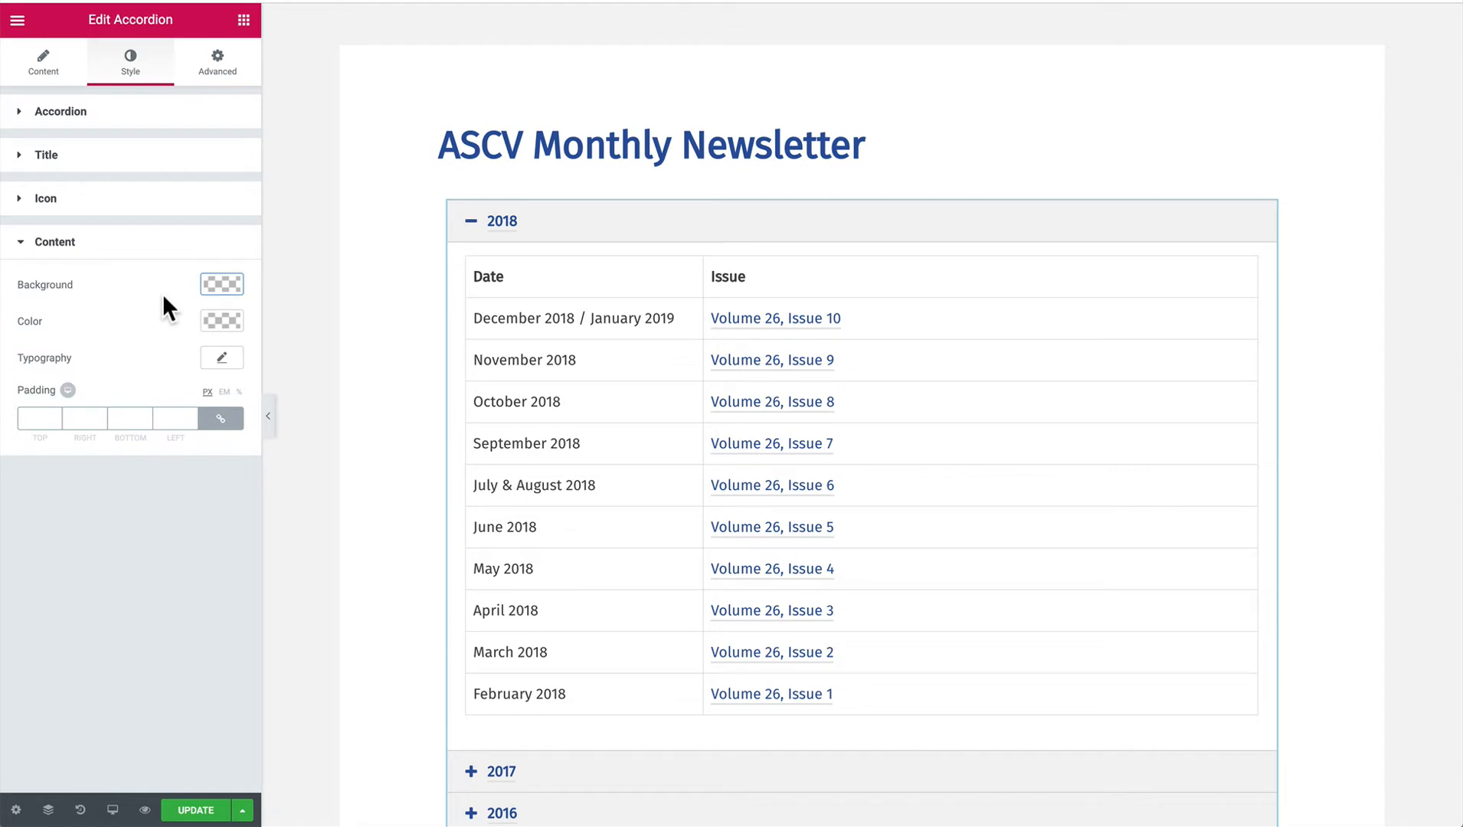
{"action": "left_click", "coordinate": [86, 243]}
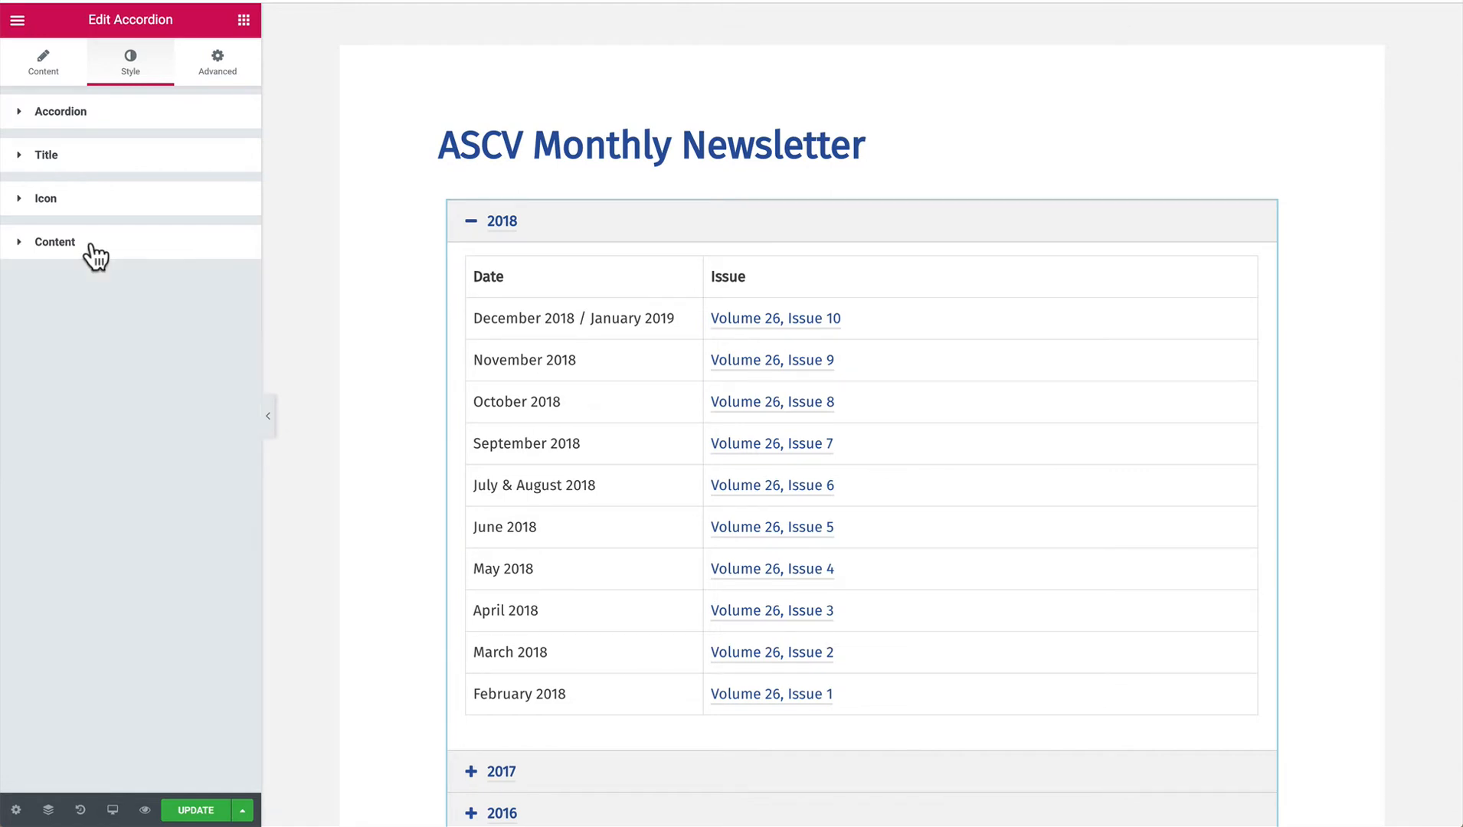
Return to the accordion's content settings and examine the "ASCV Monthly Newsletter" heading above the accordion.
{"action": "left_click", "coordinate": [53, 71]}
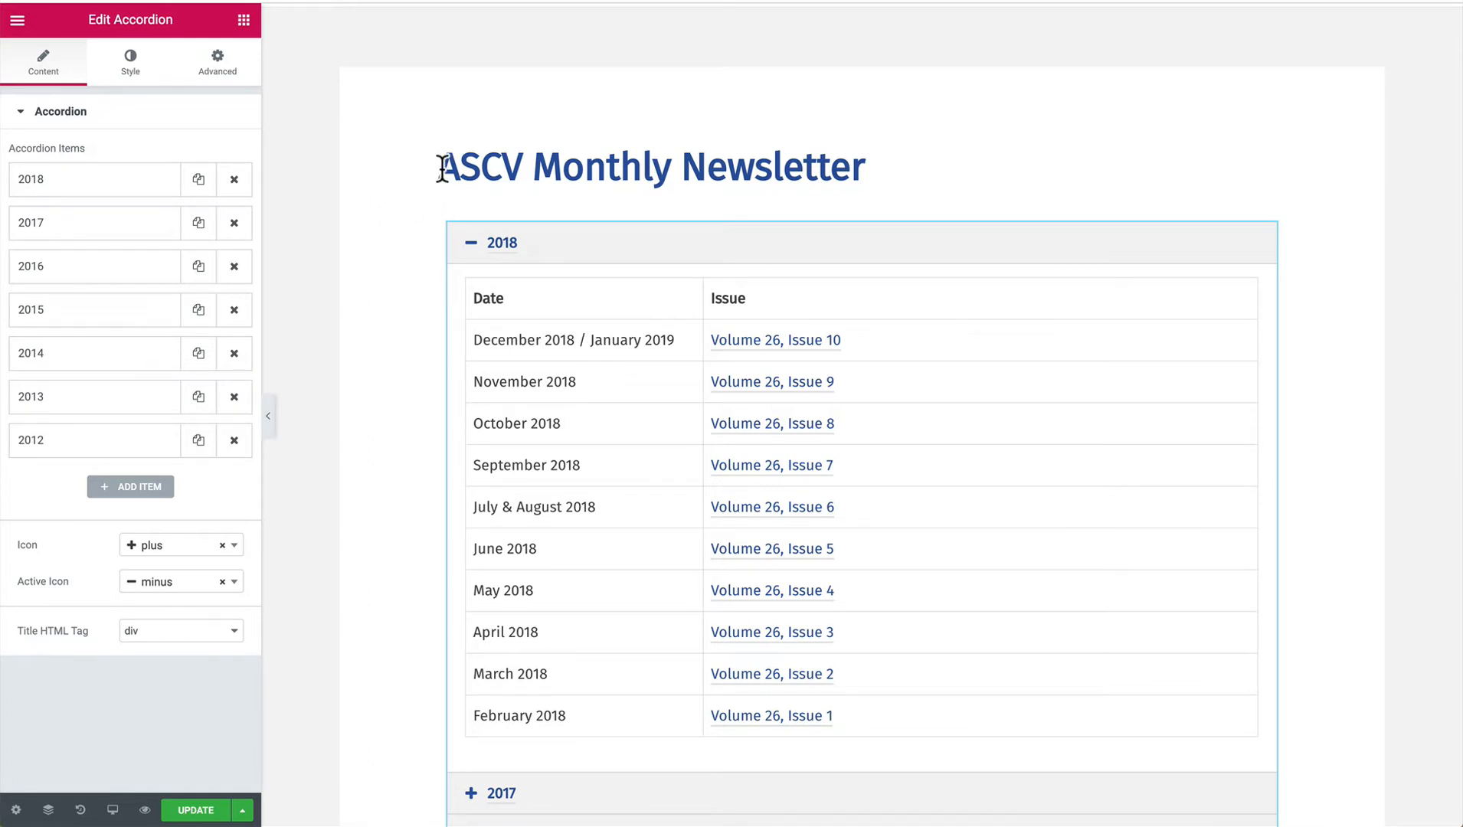
{"action": "left_click_drag", "start_coordinate": [442, 168], "coordinate": [950, 163]}
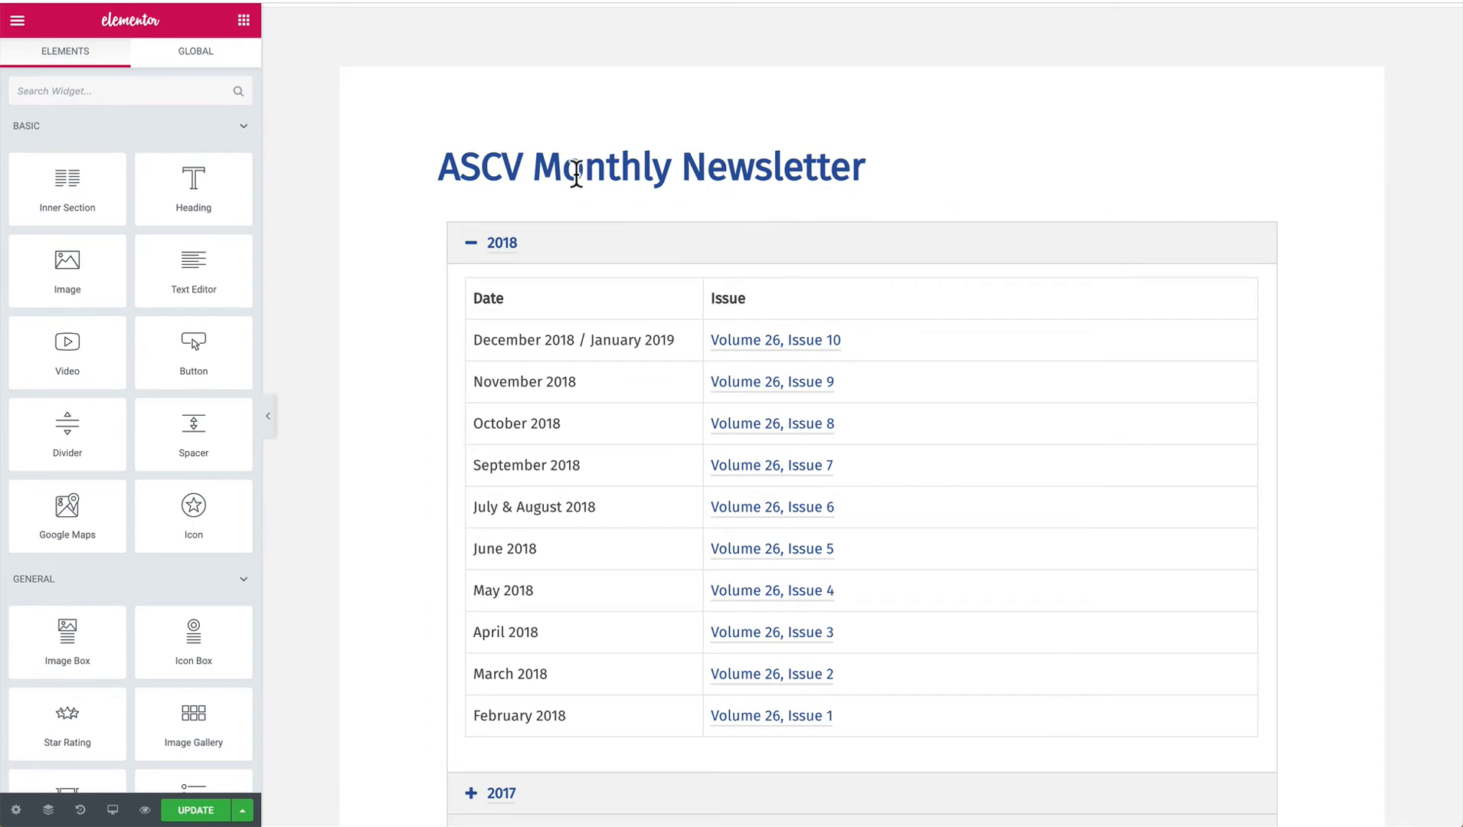
{"action": "left_click_drag", "start_coordinate": [440, 164], "coordinate": [901, 153]}
{"action": "left_click", "coordinate": [901, 153]}
{"action": "scroll", "coordinate": [695, 175], "scroll_direction": "up", "scroll_amount": 1}
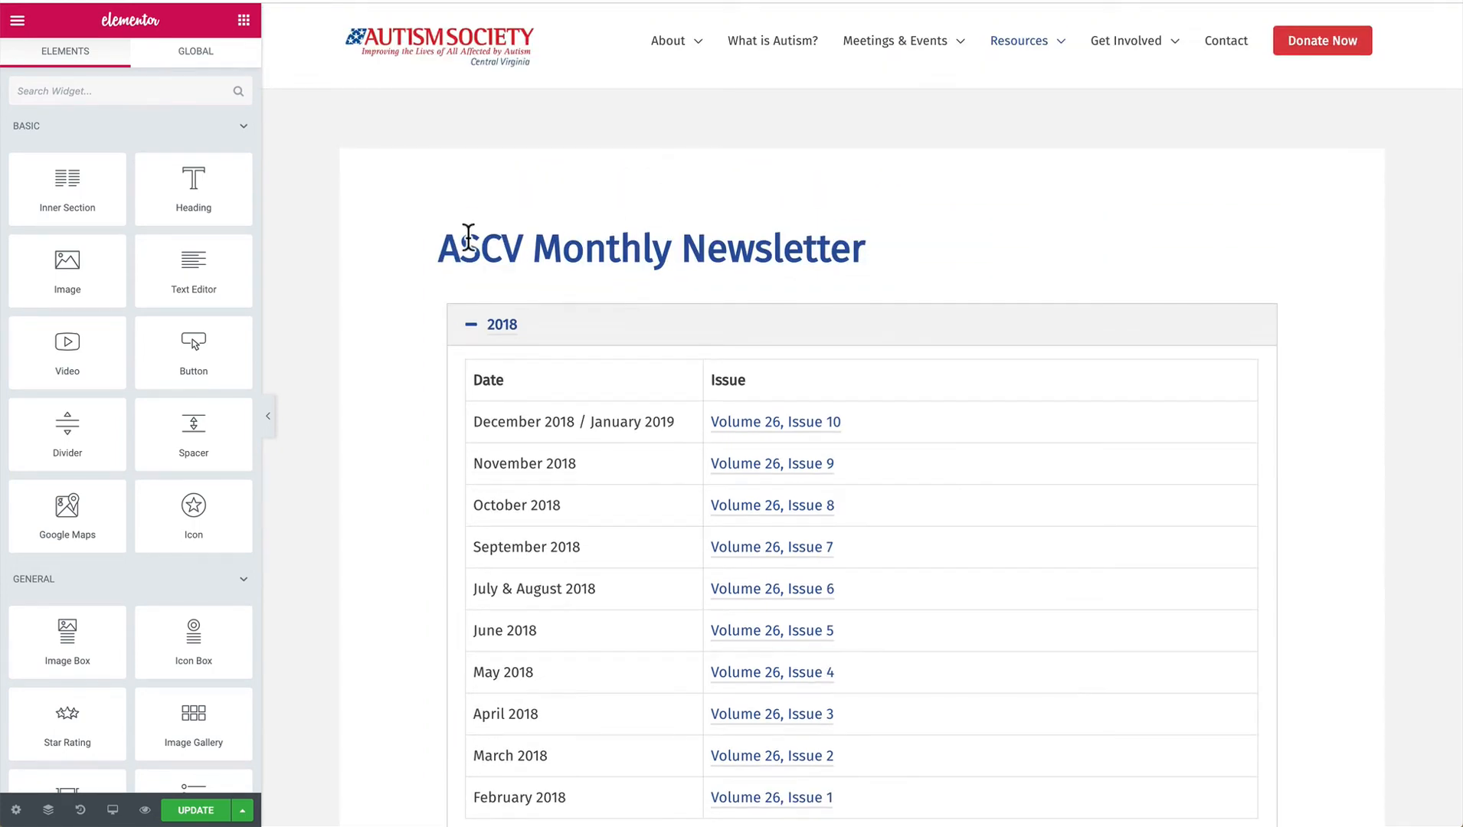
{"action": "mouse_move", "coordinate": [465, 240]}
{"action": "left_mouse_down"}
{"action": "mouse_move", "coordinate": [895, 240]}
{"action": "mouse_move", "coordinate": [455, 249]}
{"action": "left_mouse_up"}
{"action": "left_click", "coordinate": [894, 241]}
{"action": "left_click", "coordinate": [455, 249]}
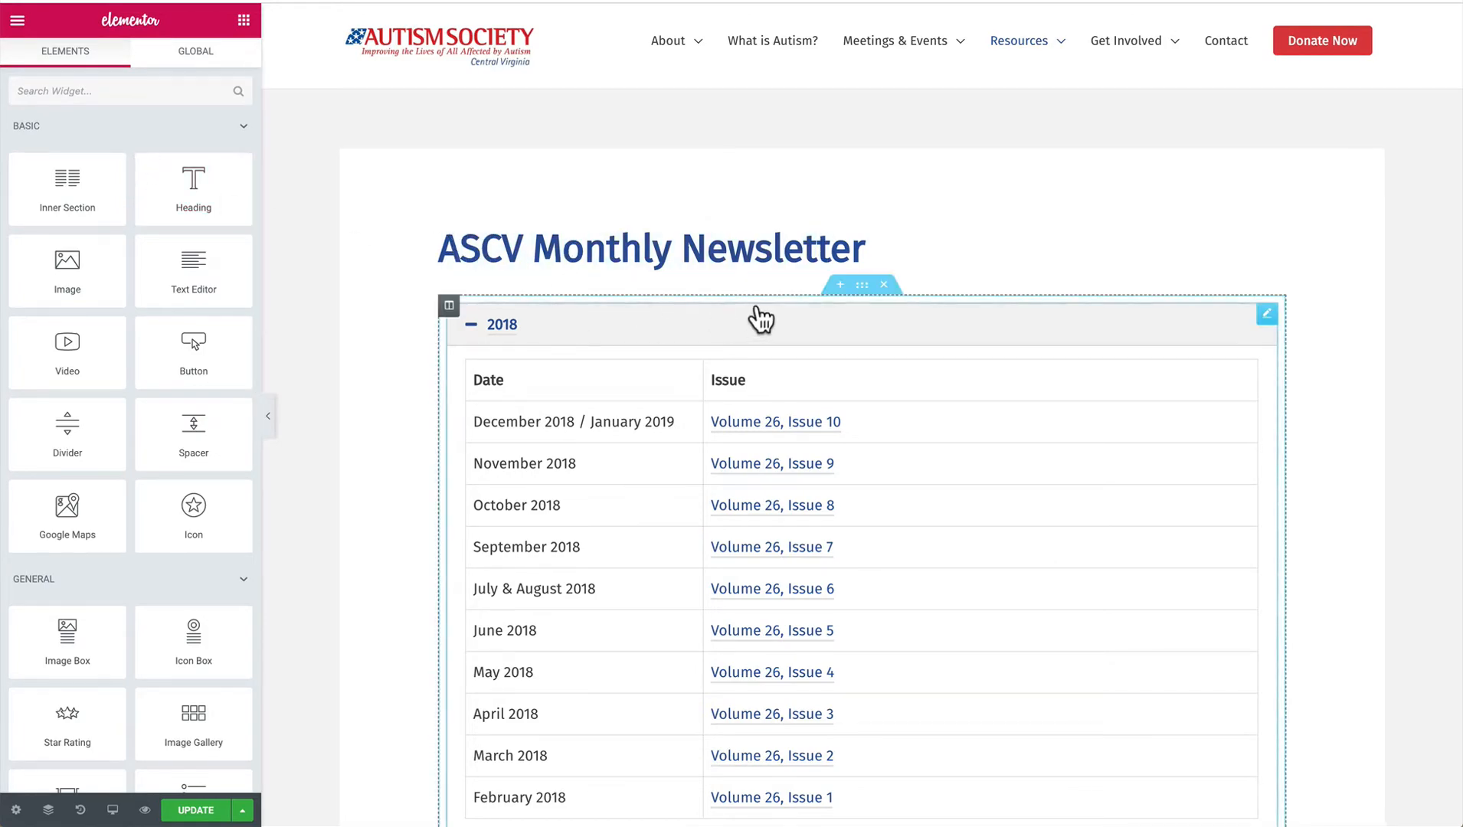
Review the page down to the footer and back up, examining how the page heading relates to the content below.
{"action": "scroll", "coordinate": [653, 327], "scroll_direction": "down", "scroll_amount": 15}
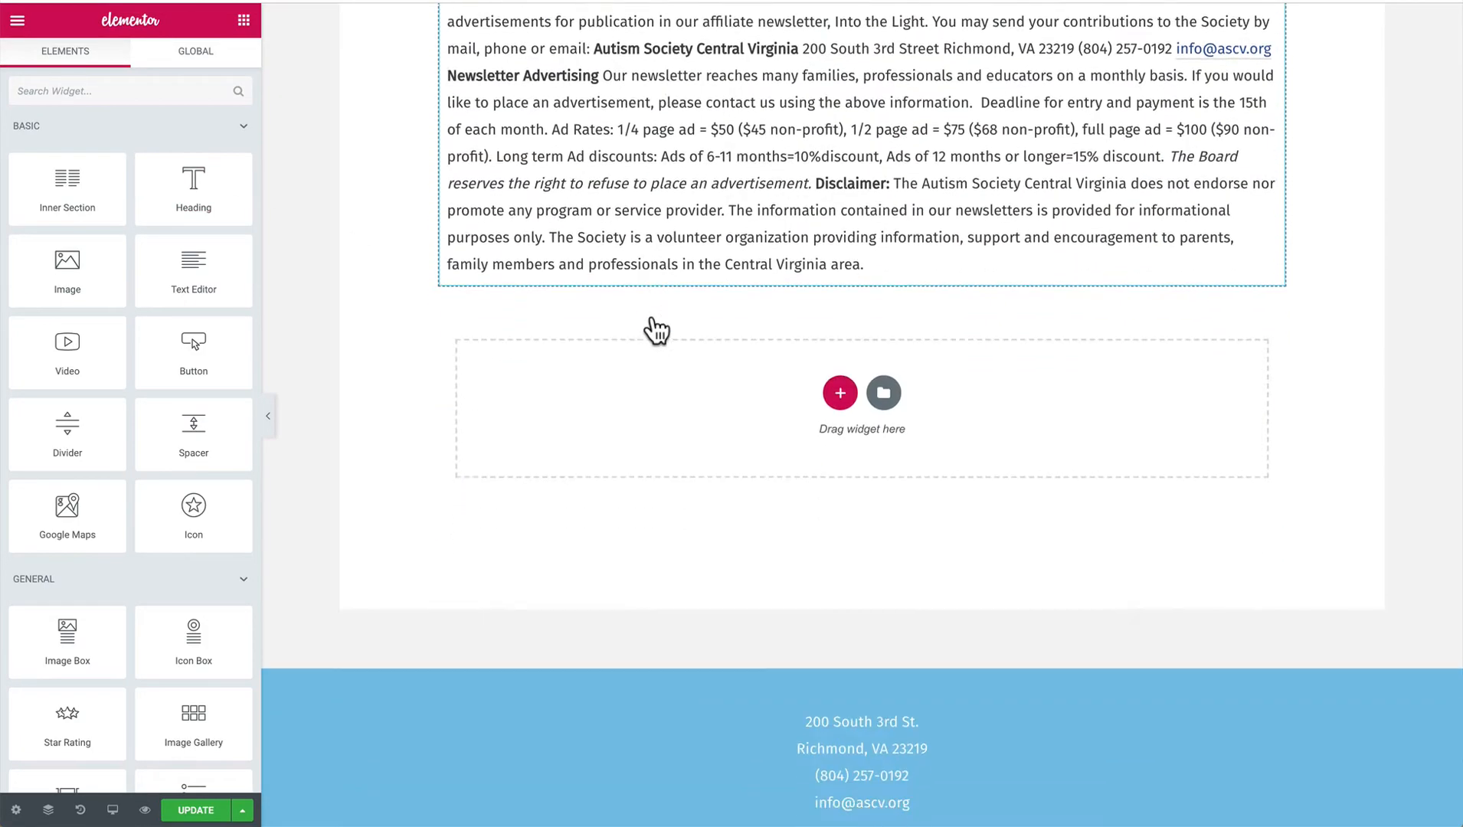
{"action": "scroll", "coordinate": [655, 327], "scroll_direction": "down", "scroll_amount": 1}
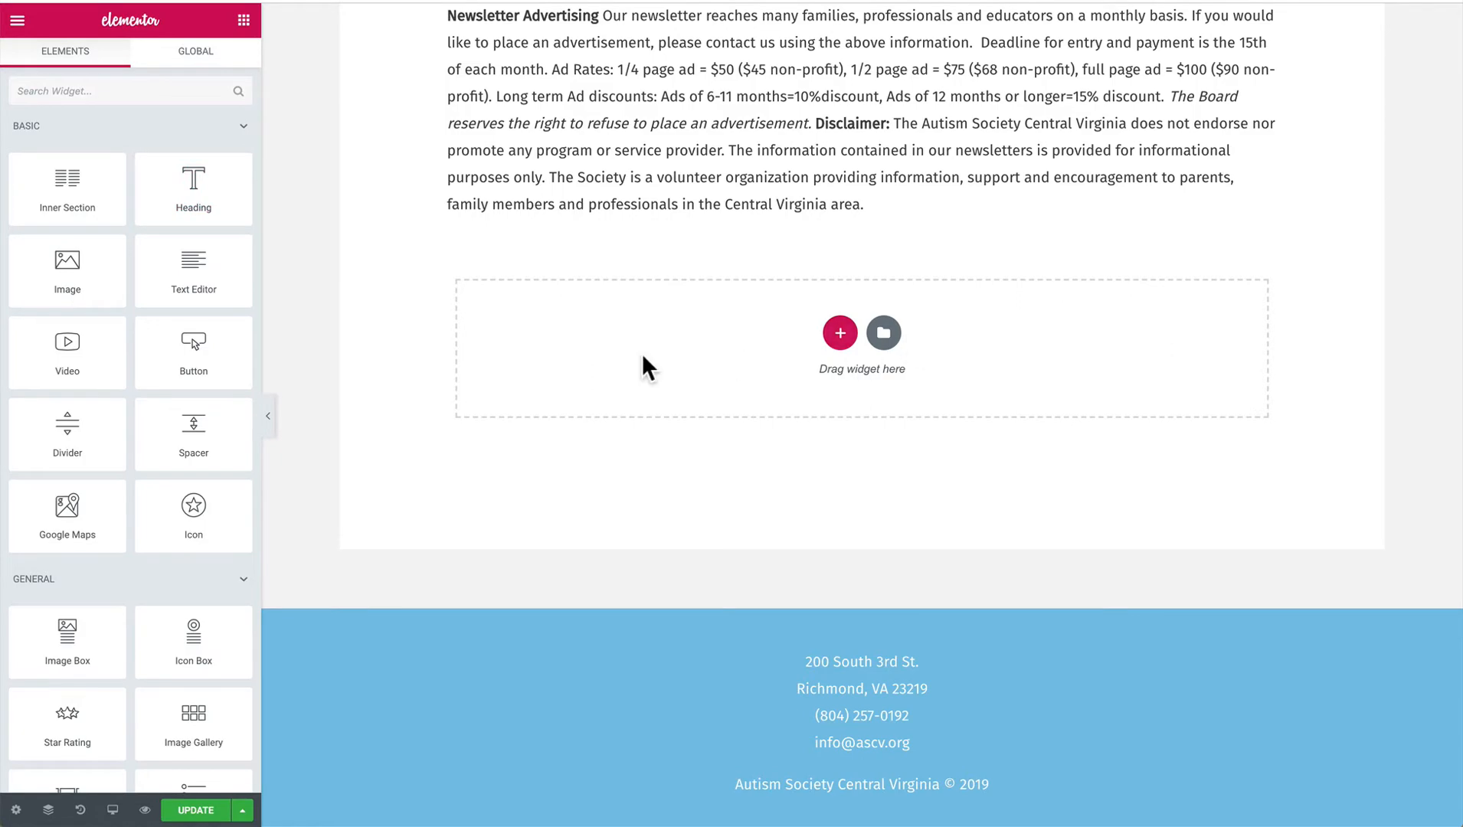
{"action": "scroll", "coordinate": [585, 359], "scroll_direction": "up", "scroll_amount": 7}
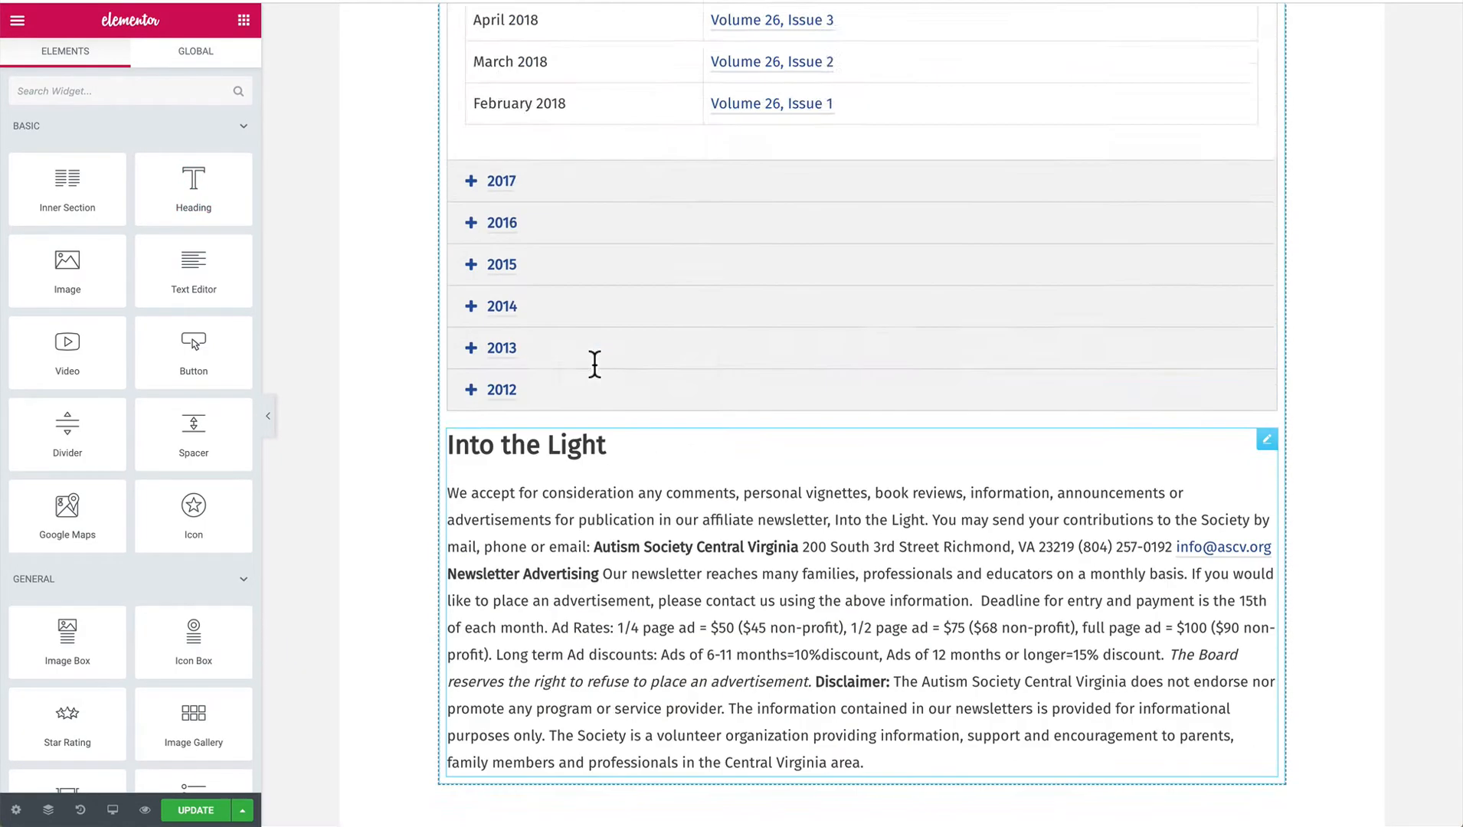
{"action": "scroll", "coordinate": [595, 363], "scroll_direction": "up", "scroll_amount": 9}
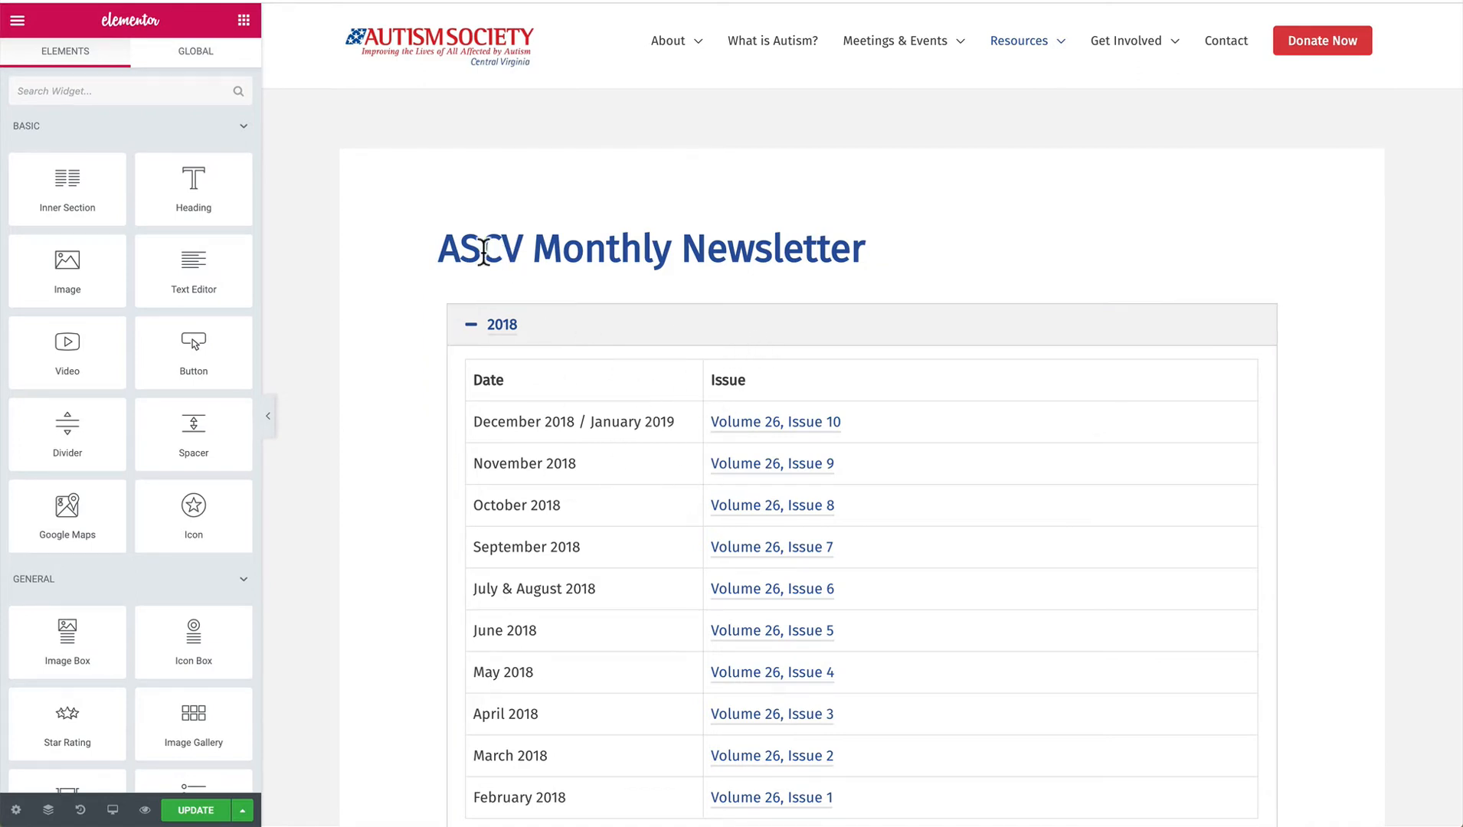
{"action": "left_click_drag", "start_coordinate": [484, 252], "coordinate": [921, 255]}
{"action": "left_click", "coordinate": [877, 241]}
{"action": "left_click_drag", "start_coordinate": [442, 248], "coordinate": [902, 245]}
{"action": "left_click", "coordinate": [902, 246]}
{"action": "left_click_drag", "start_coordinate": [444, 249], "coordinate": [879, 248]}
{"action": "left_click", "coordinate": [879, 247]}
Open the "Into the Light" text block for editing and review its contact, advertising and disclaimer paragraphs.
{"action": "scroll", "coordinate": [602, 285], "scroll_direction": "down", "scroll_amount": 10}
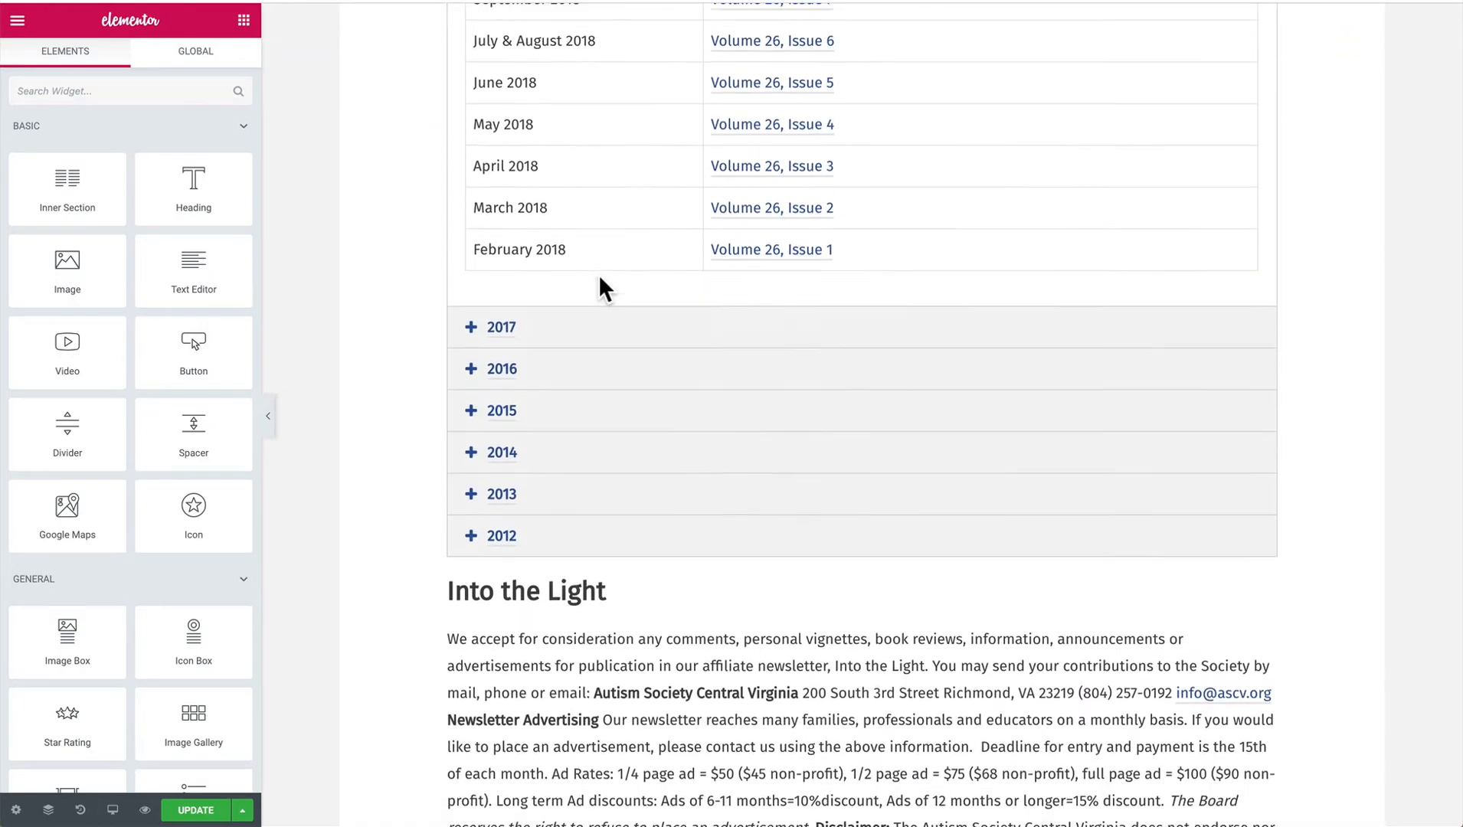
{"action": "scroll", "coordinate": [598, 283], "scroll_direction": "down", "scroll_amount": 3}
{"action": "scroll", "coordinate": [598, 279], "scroll_direction": "up", "scroll_amount": 4}
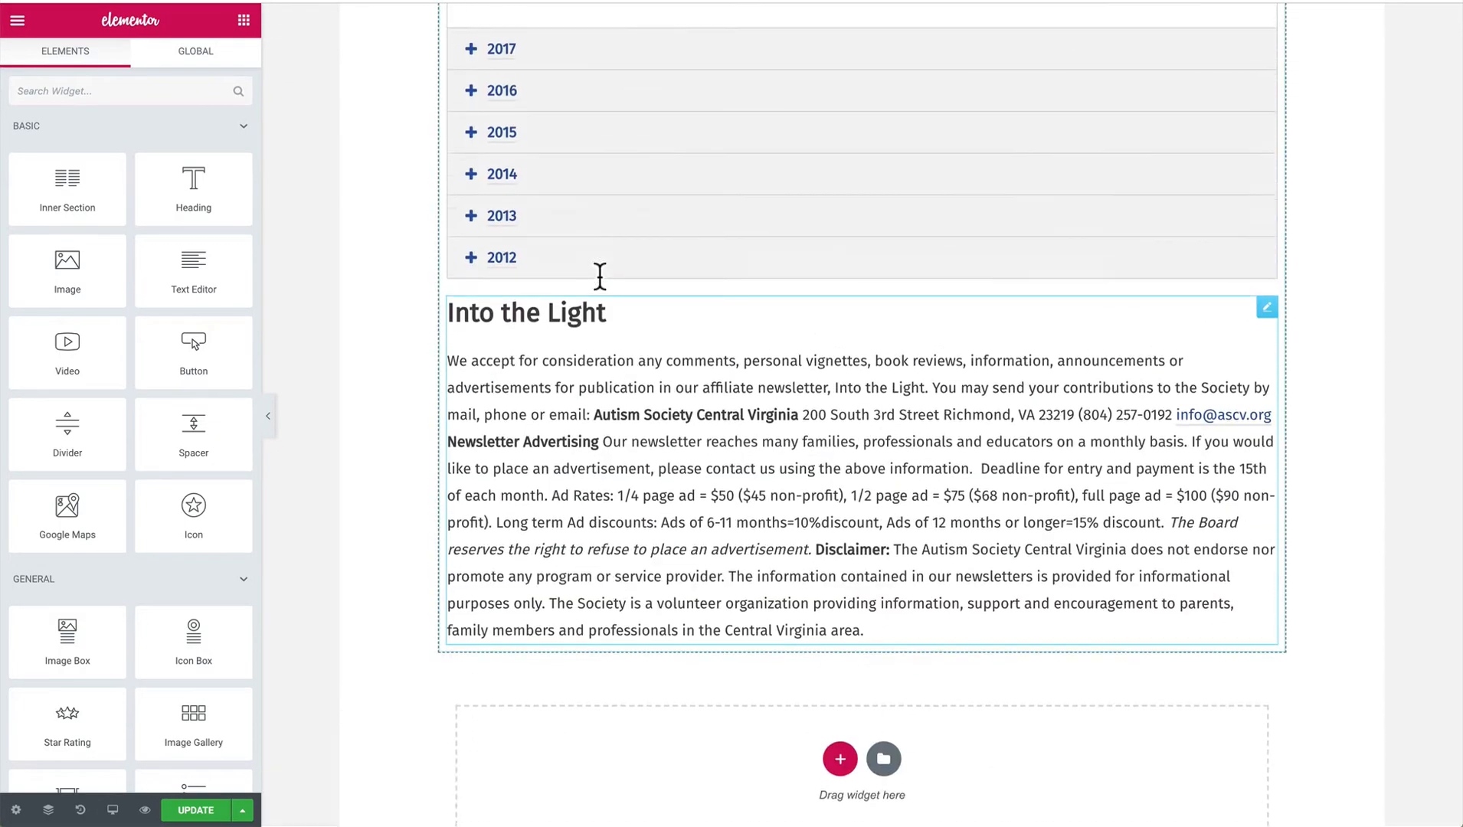
{"action": "left_click", "coordinate": [609, 460]}
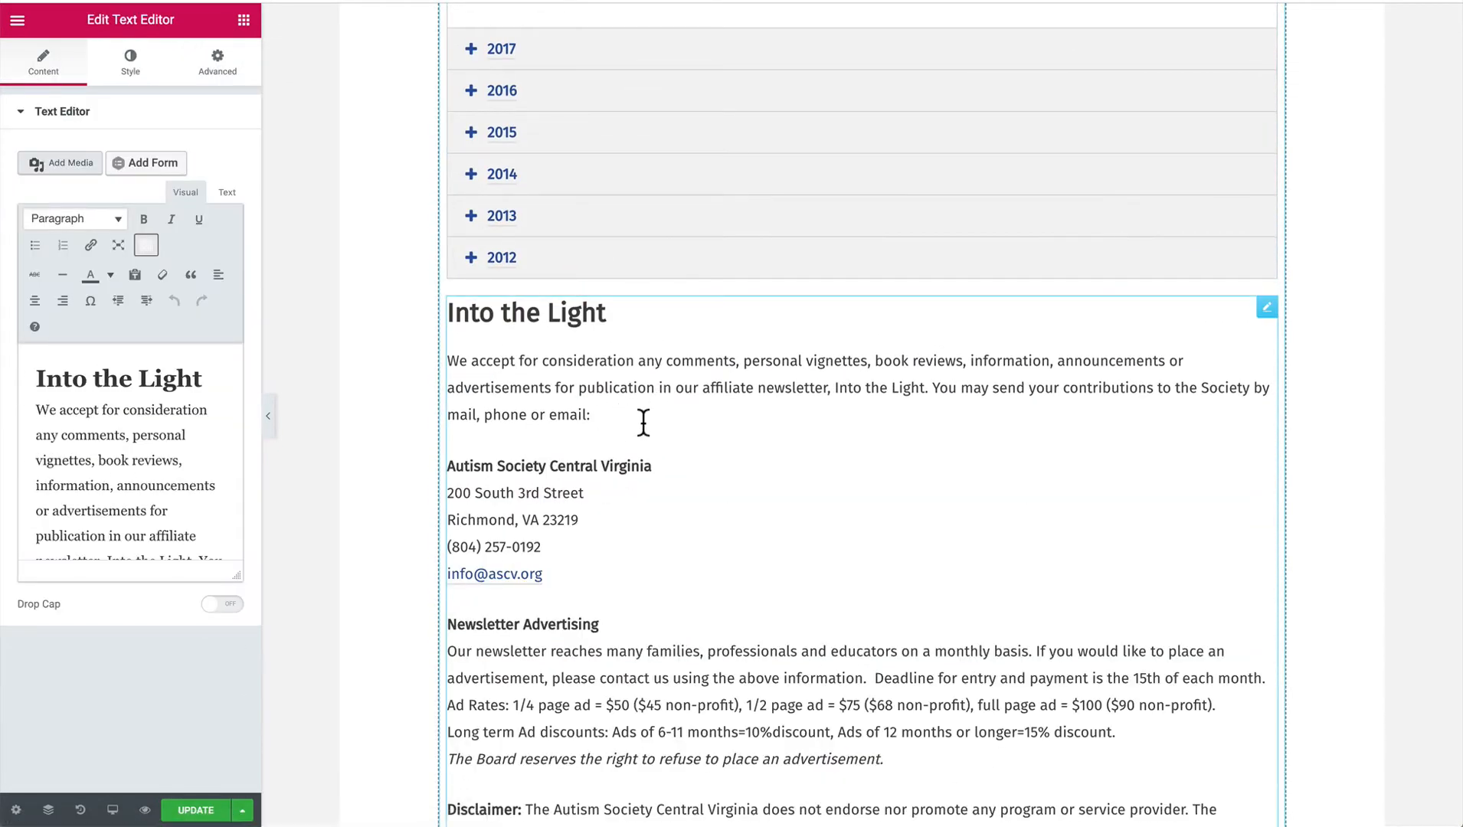
{"action": "scroll", "coordinate": [643, 422], "scroll_direction": "down", "scroll_amount": 1}
{"action": "scroll", "coordinate": [643, 423], "scroll_direction": "down", "scroll_amount": 3}
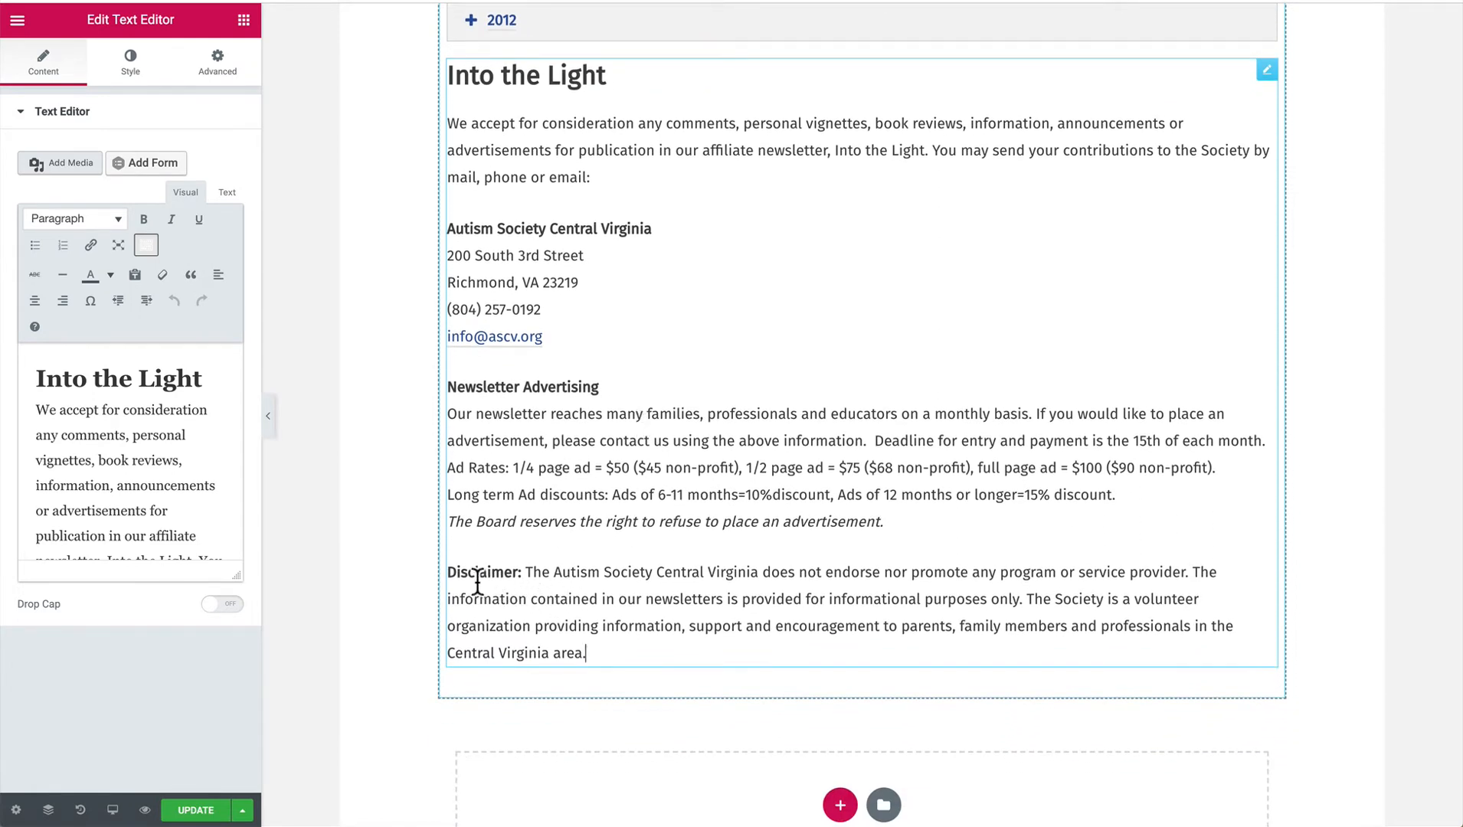
{"action": "left_click", "coordinate": [599, 654]}
{"action": "left_click_drag", "start_coordinate": [744, 522], "coordinate": [484, 107]}
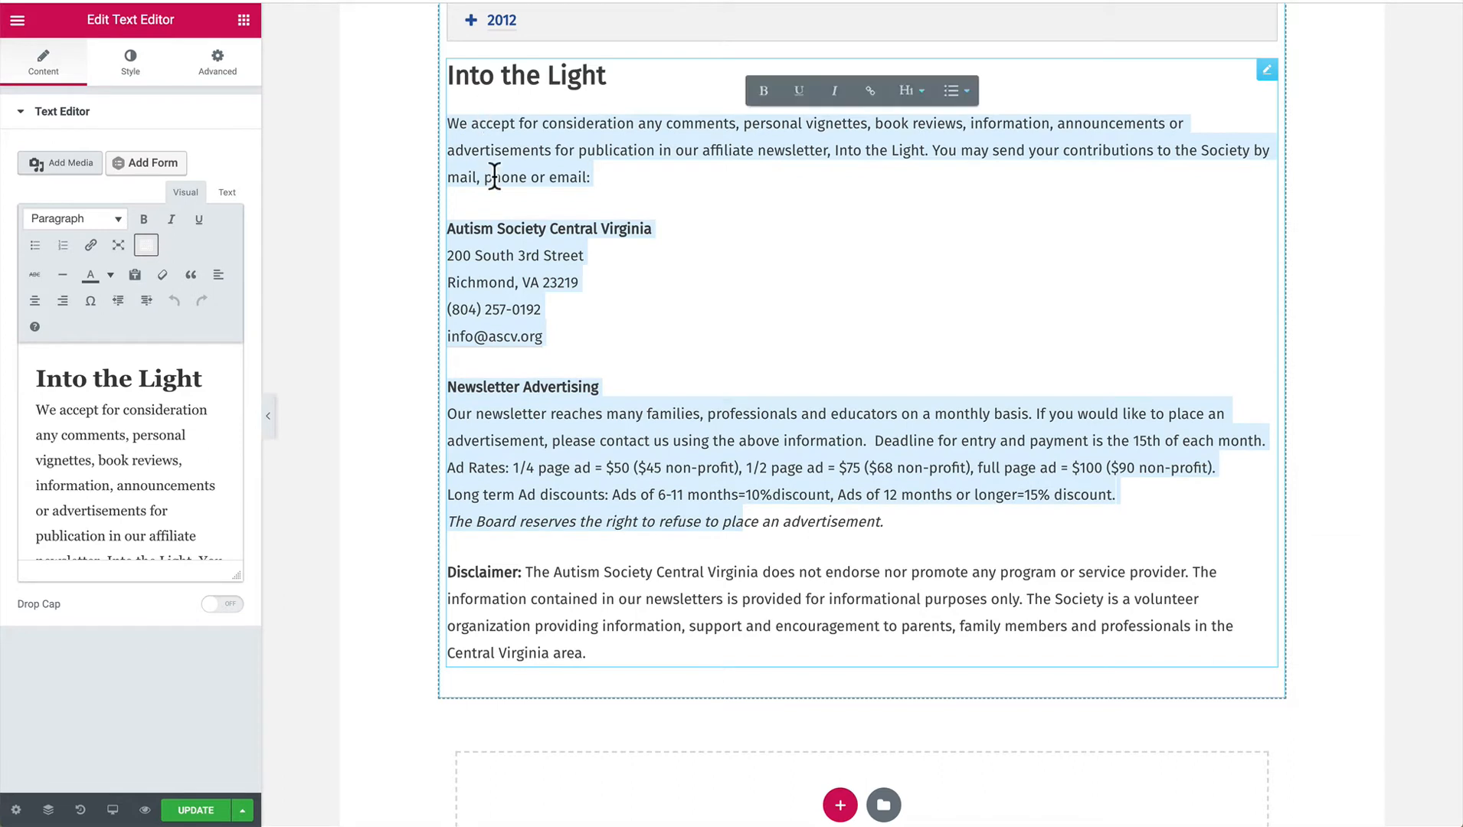
{"action": "left_click", "coordinate": [635, 385]}
{"action": "scroll", "coordinate": [635, 385], "scroll_direction": "up", "scroll_amount": 3}
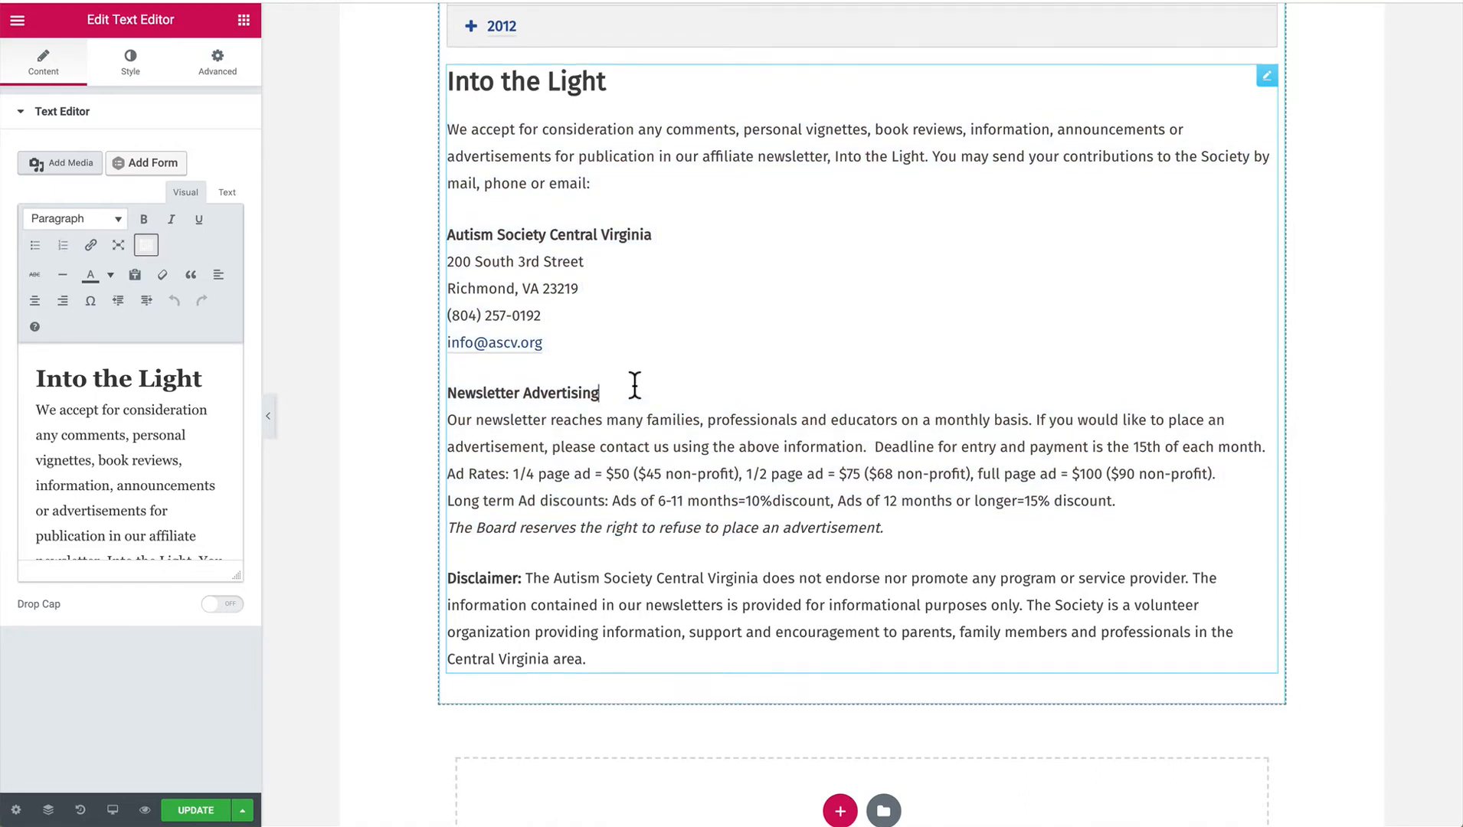
Collapse the 2018 accordion item and move the "Into the Light" text block above the accordion.
{"action": "scroll", "coordinate": [956, 399], "scroll_direction": "up", "scroll_amount": 4}
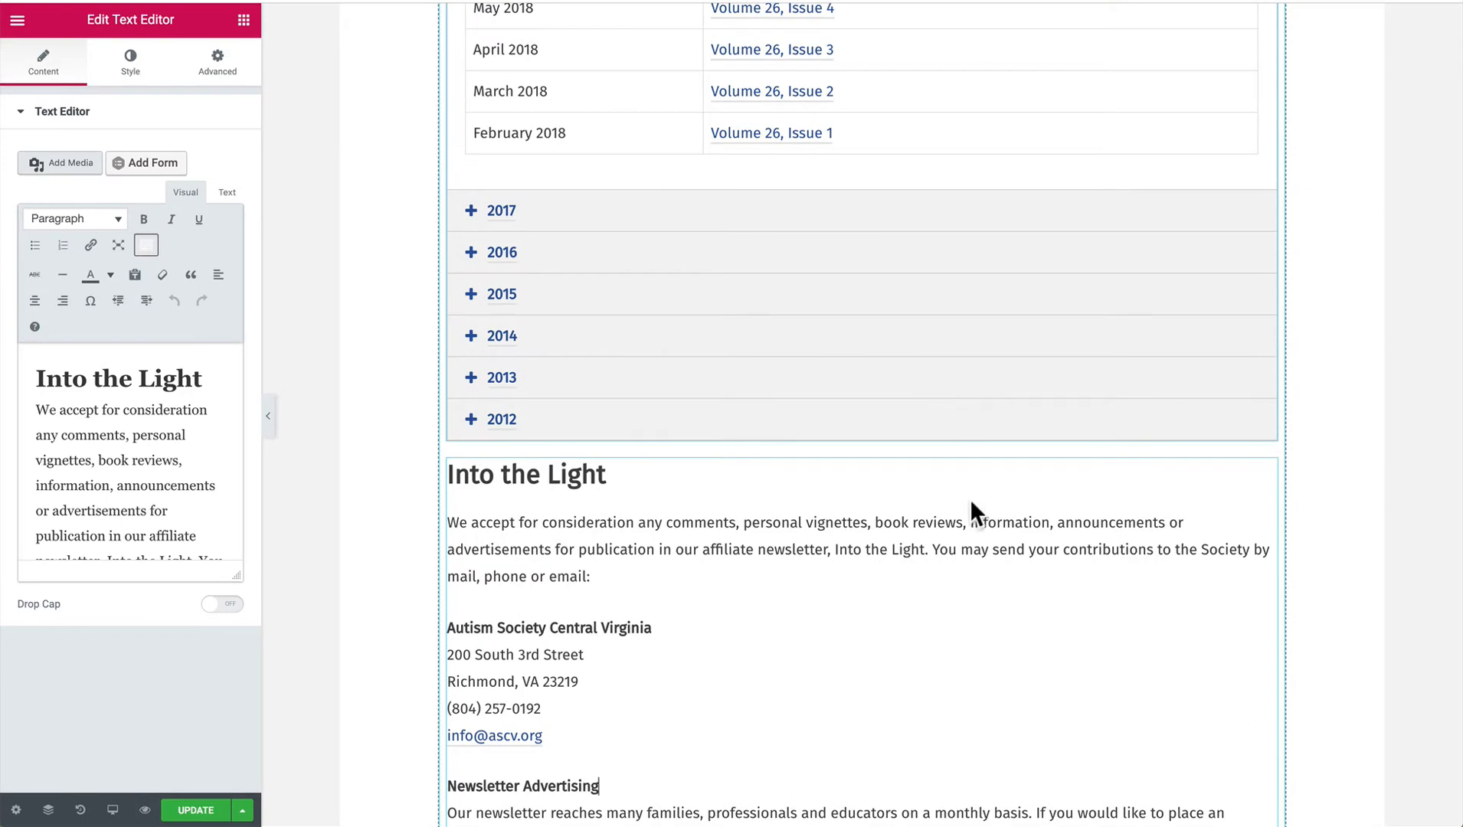
{"action": "scroll", "coordinate": [976, 537], "scroll_direction": "up", "scroll_amount": 5}
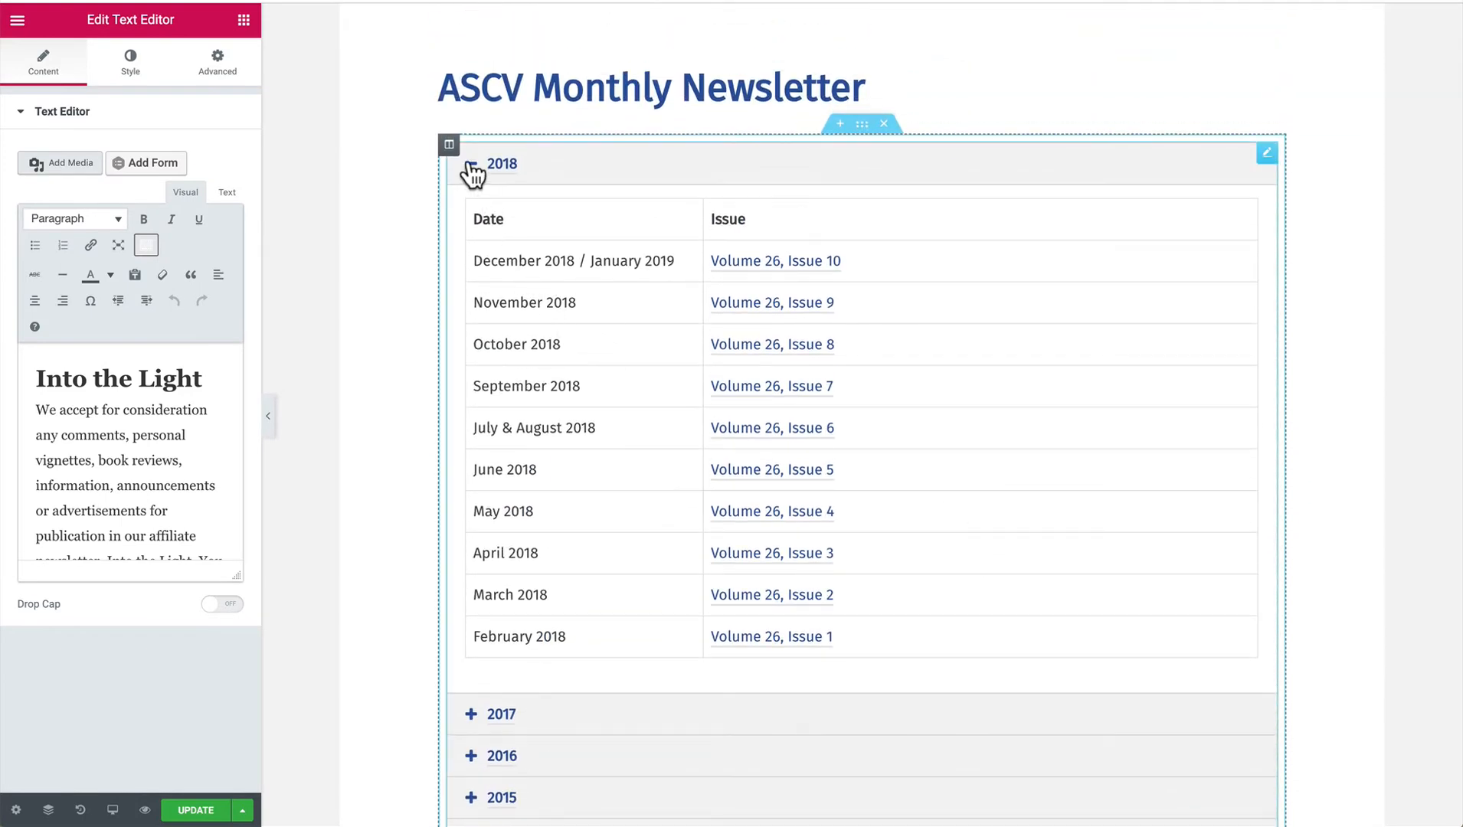
{"action": "left_click", "coordinate": [475, 167]}
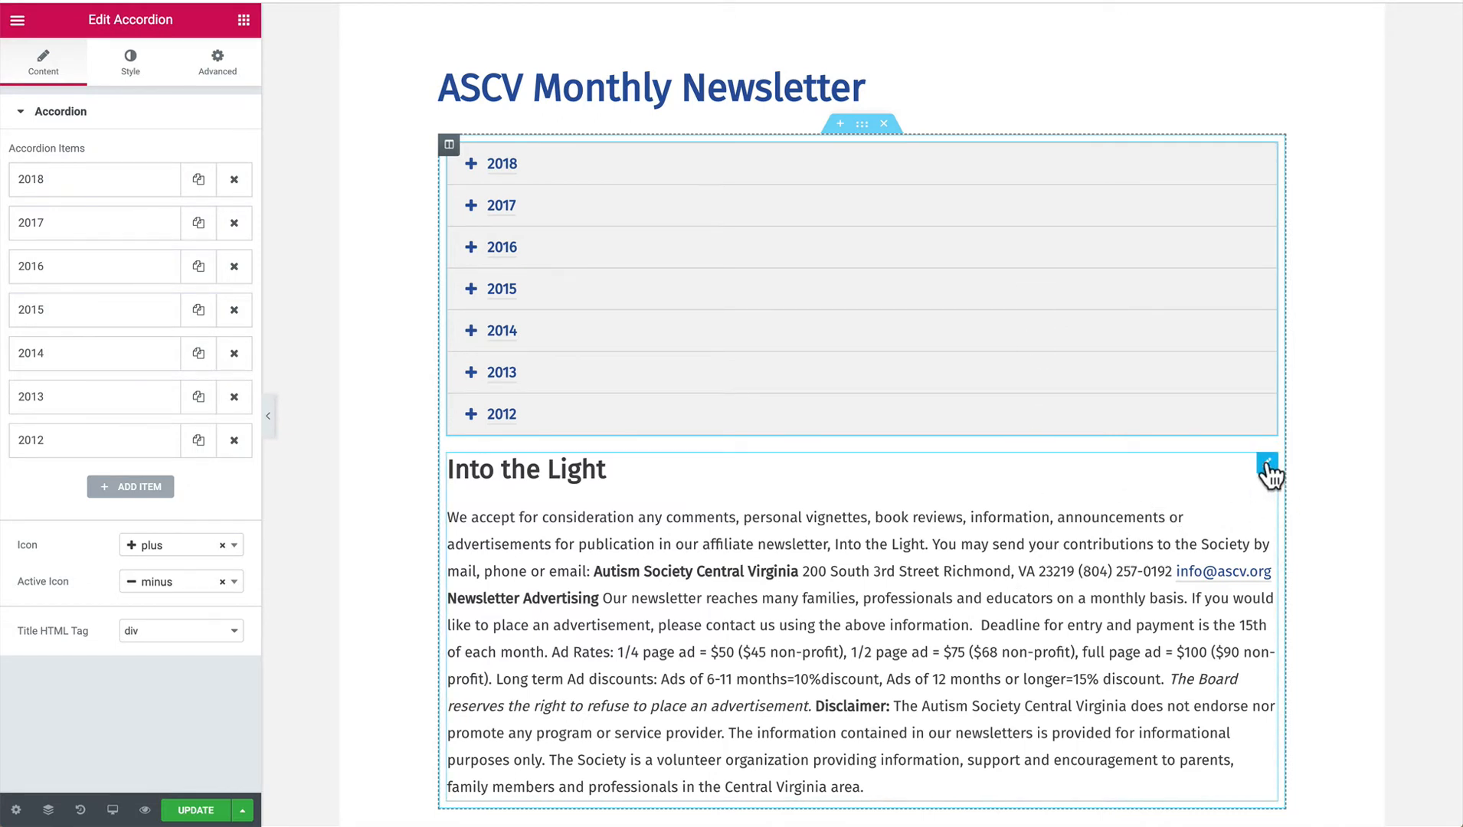
{"action": "left_click_drag", "start_coordinate": [1268, 474], "coordinate": [913, 150]}
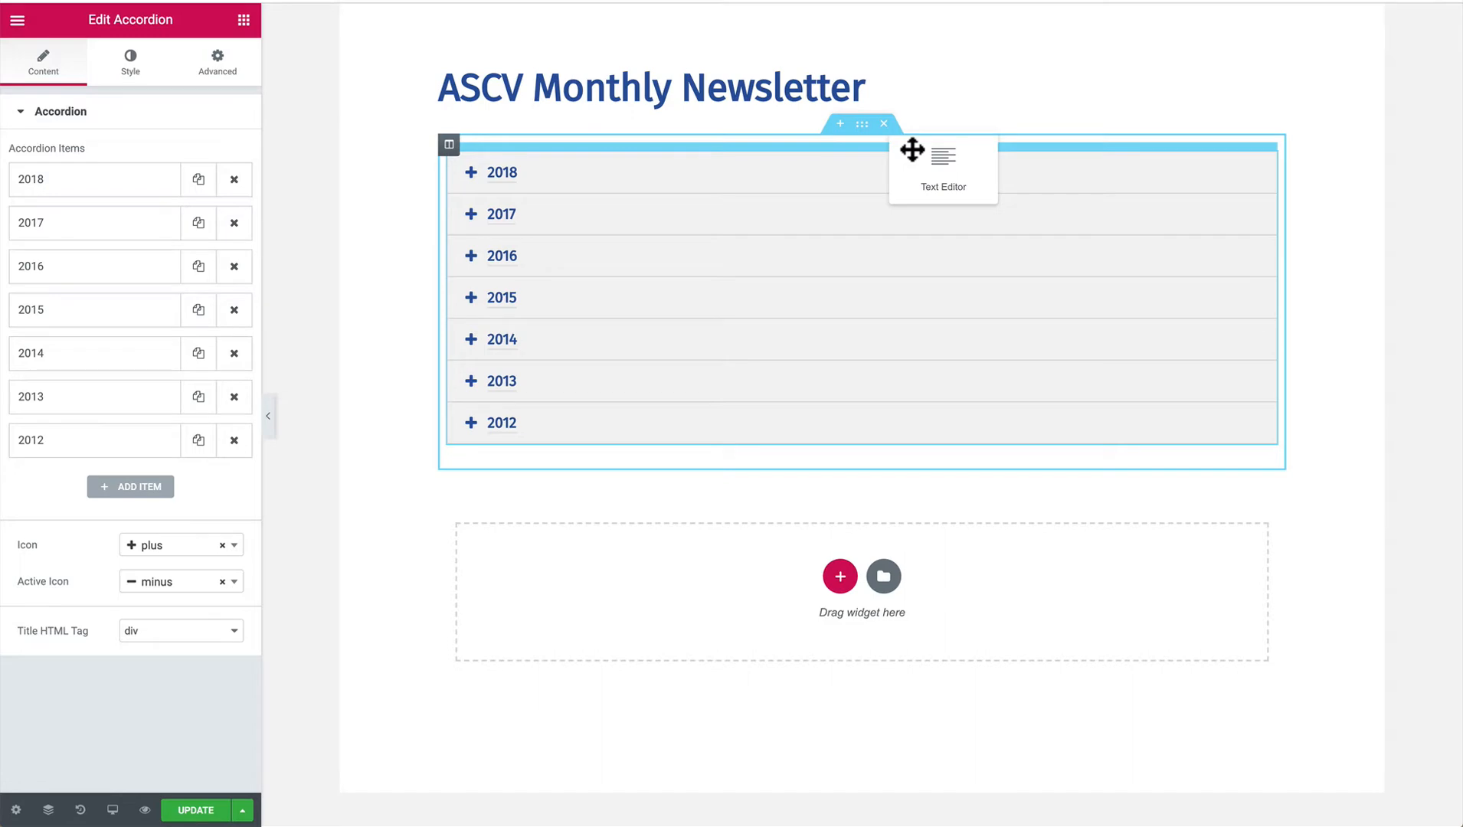
{"action": "left_click_drag", "start_coordinate": [912, 150], "coordinate": [912, 149]}
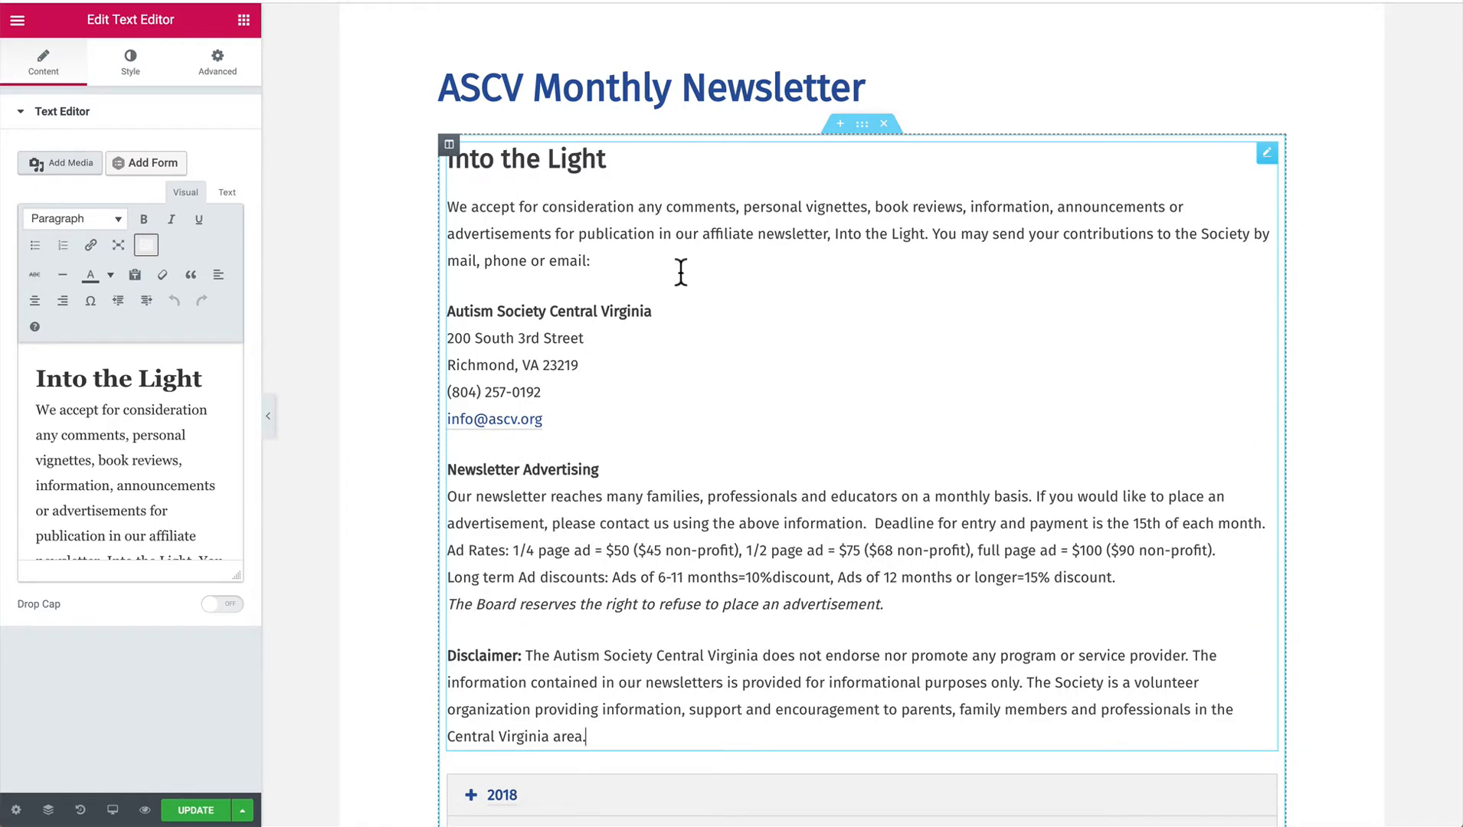
{"action": "scroll", "coordinate": [685, 281], "scroll_direction": "down", "scroll_amount": 7}
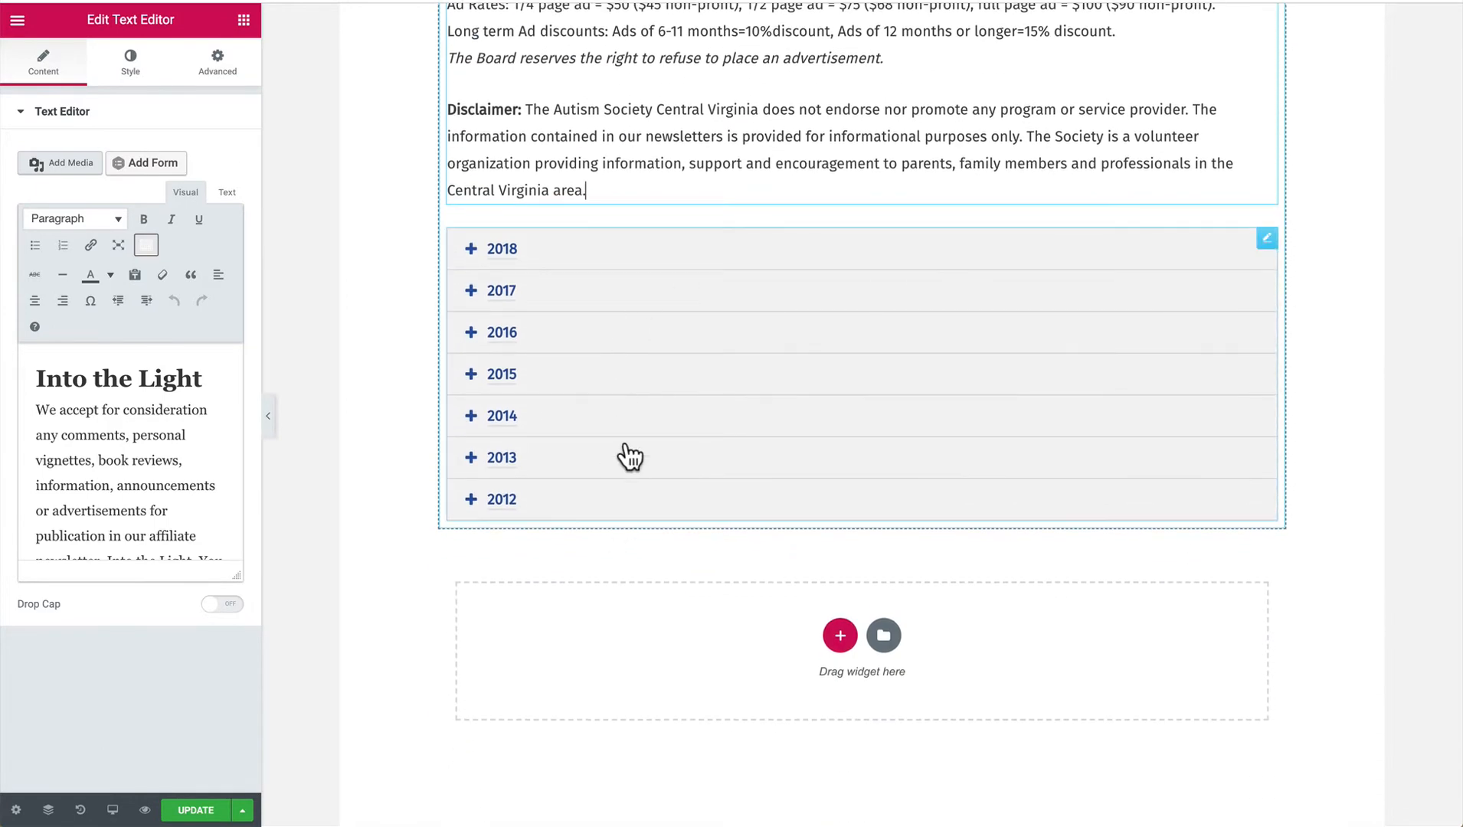
Copy the whole Disclaimer paragraph at the end of the "Into the Light" text block.
{"action": "scroll", "coordinate": [630, 467], "scroll_direction": "up", "scroll_amount": 3}
{"action": "scroll", "coordinate": [630, 467], "scroll_direction": "up", "scroll_amount": 2}
{"action": "left_click", "coordinate": [491, 423]}
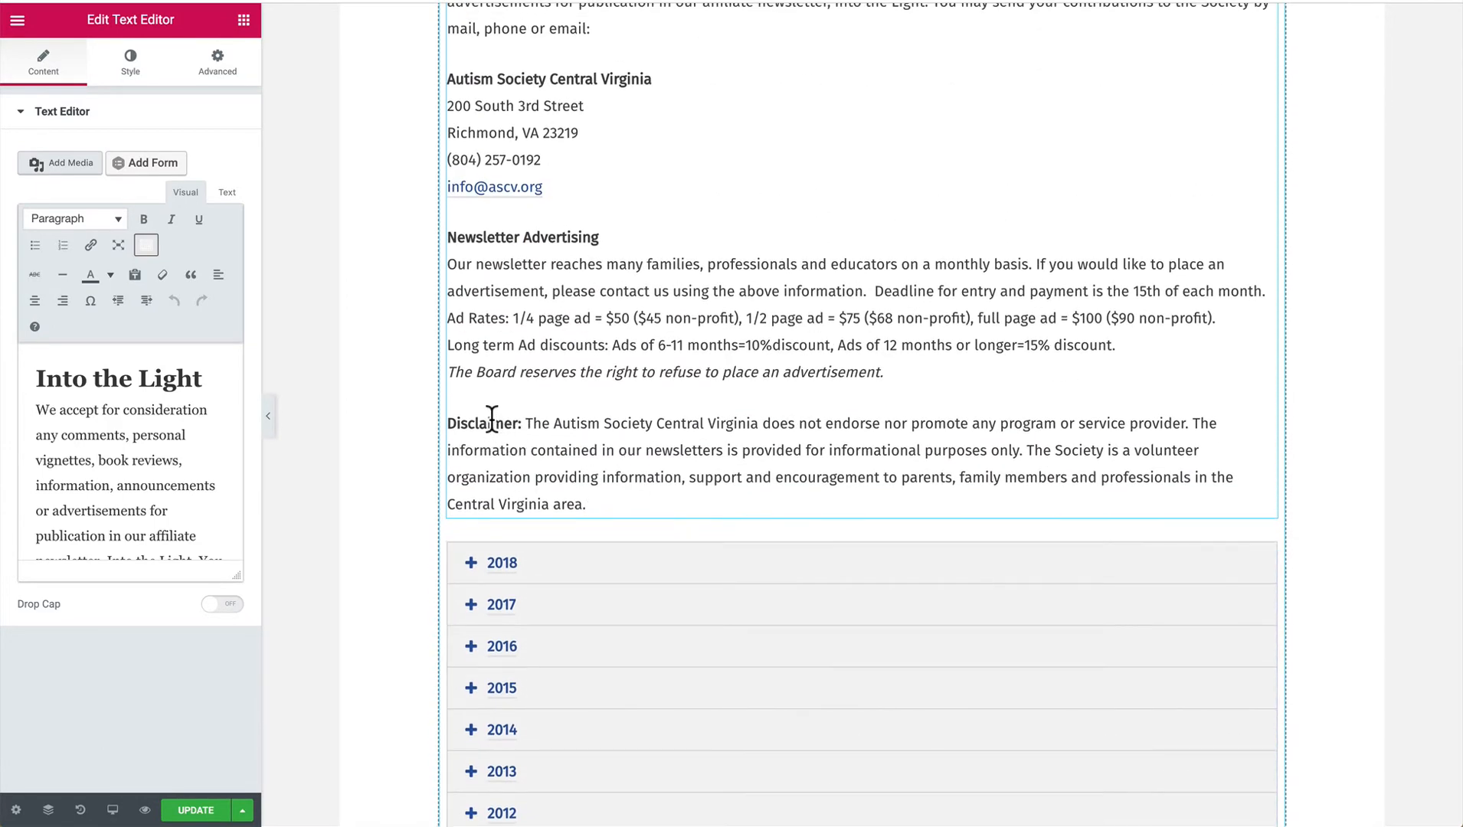
{"action": "left_click_drag", "start_coordinate": [447, 423], "coordinate": [638, 491]}
{"action": "left_click", "coordinate": [637, 494]}
{"action": "left_click_drag", "start_coordinate": [612, 503], "coordinate": [449, 420]}
{"action": "key", "text": "ctrl+c"}
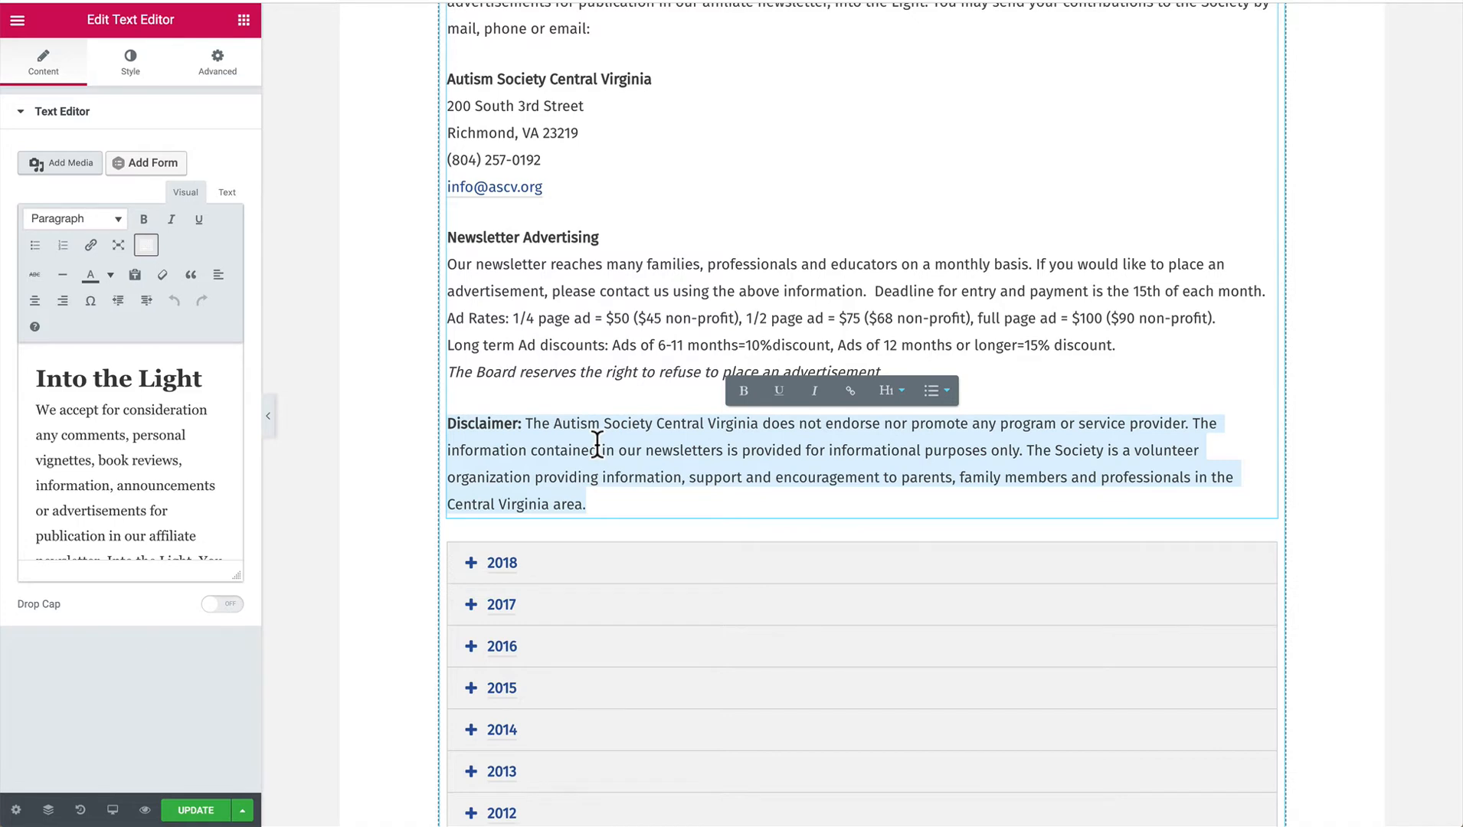
{"action": "scroll", "coordinate": [597, 443], "scroll_direction": "down", "scroll_amount": 5}
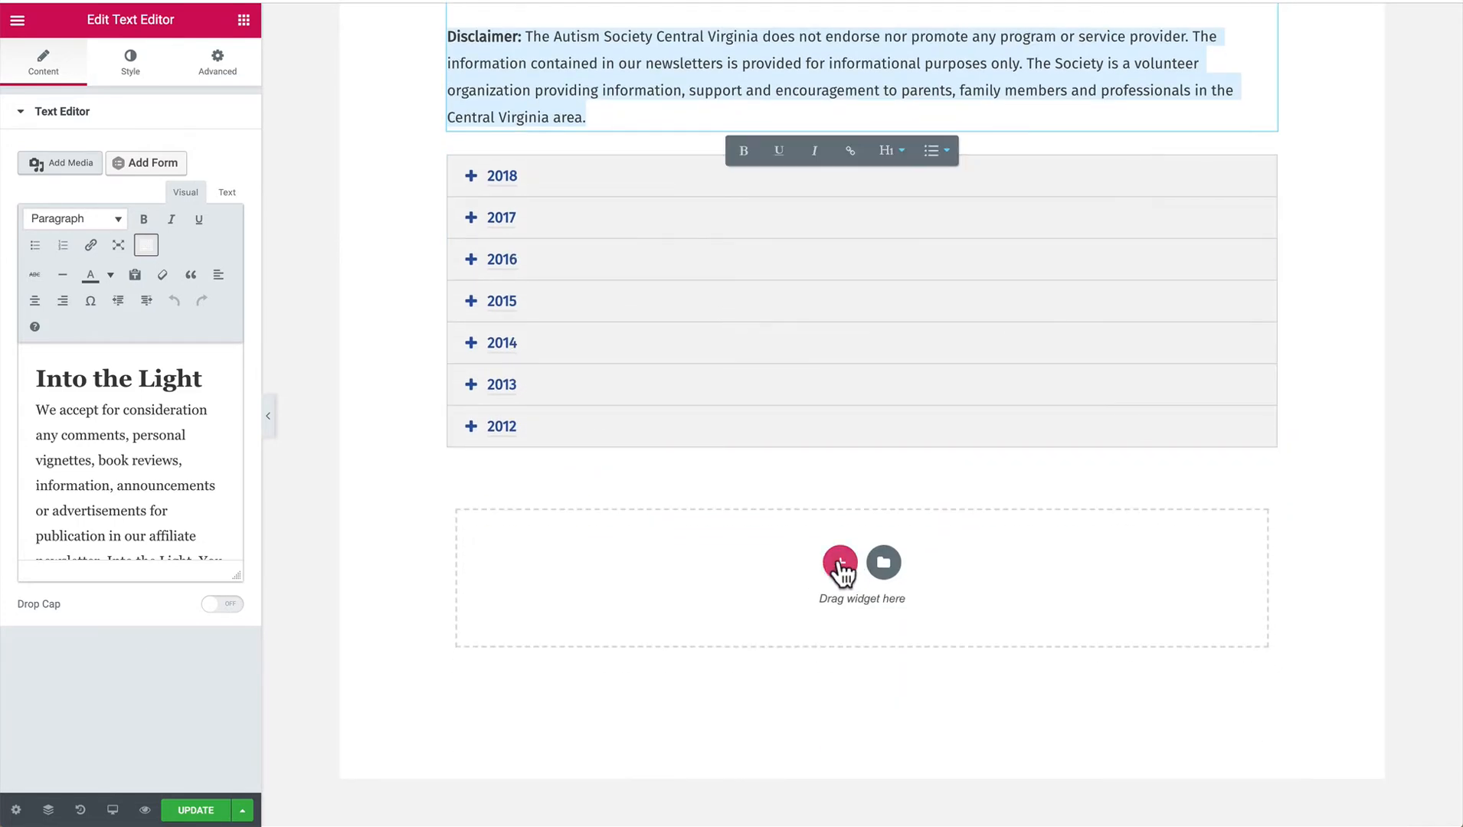
Add a Text Editor widget in a new section directly below the accordion.
{"action": "left_click", "coordinate": [841, 566]}
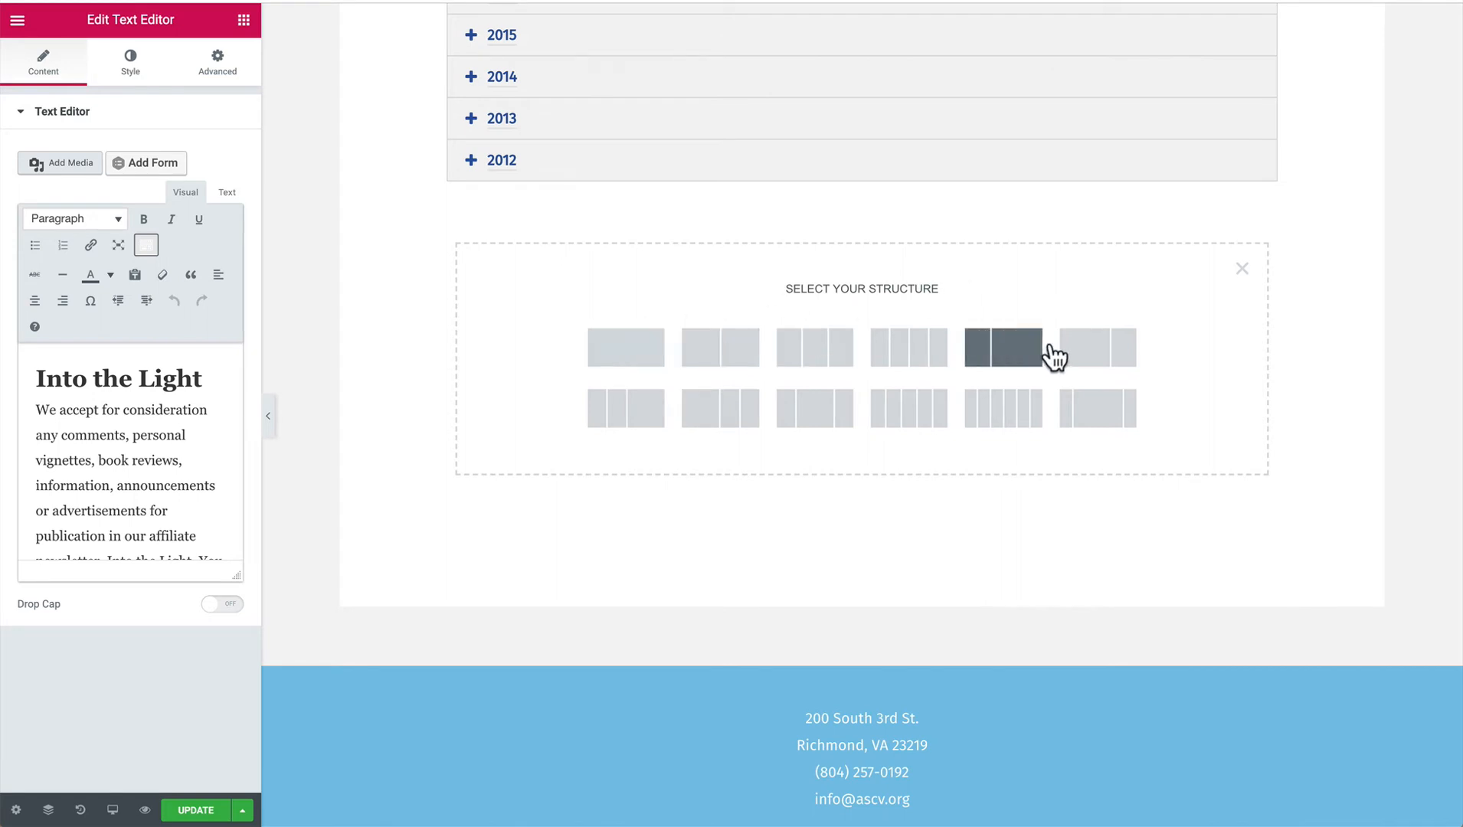
{"action": "left_click", "coordinate": [1242, 269]}
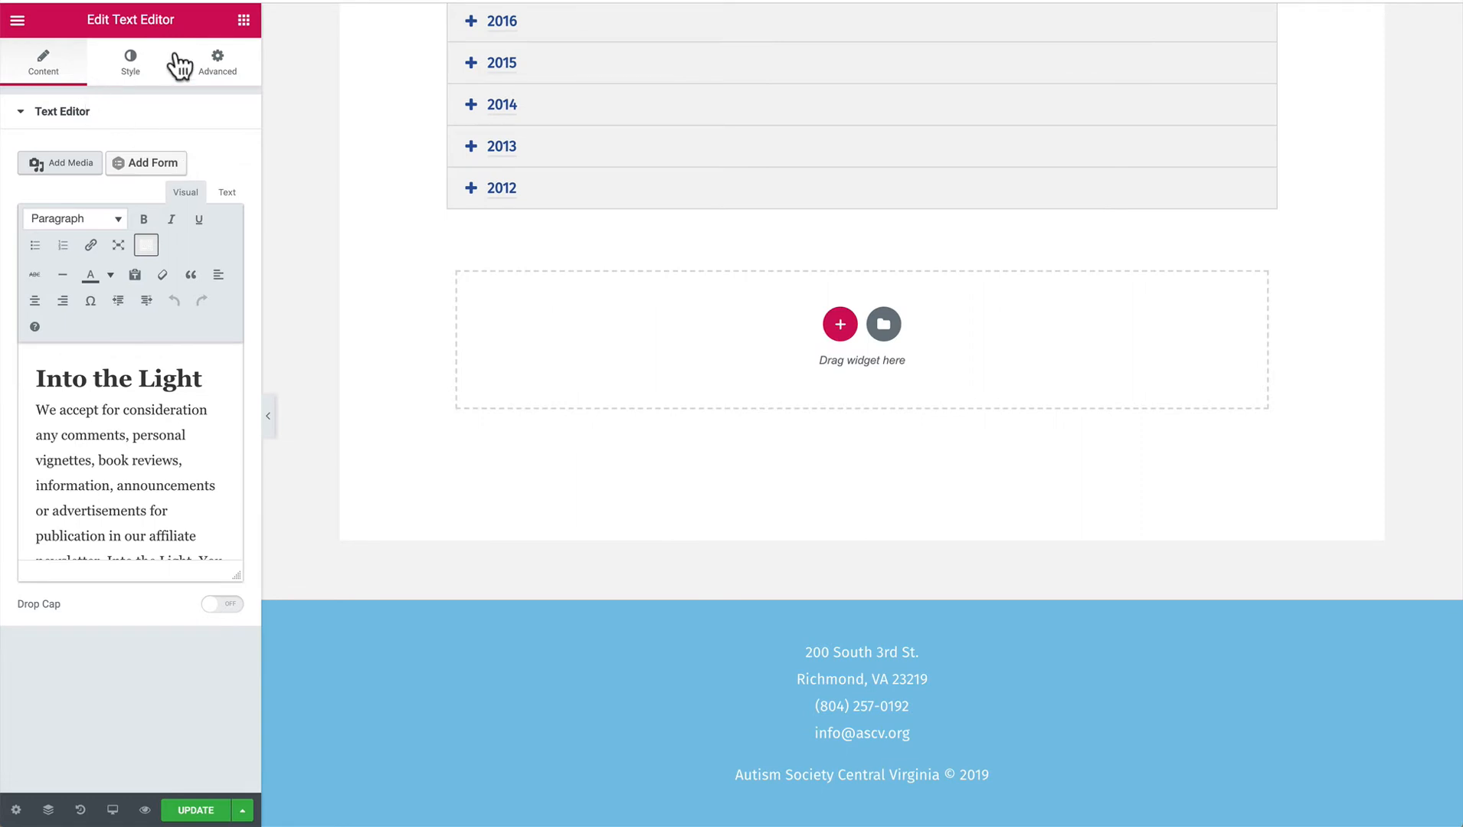
{"action": "left_click", "coordinate": [244, 21]}
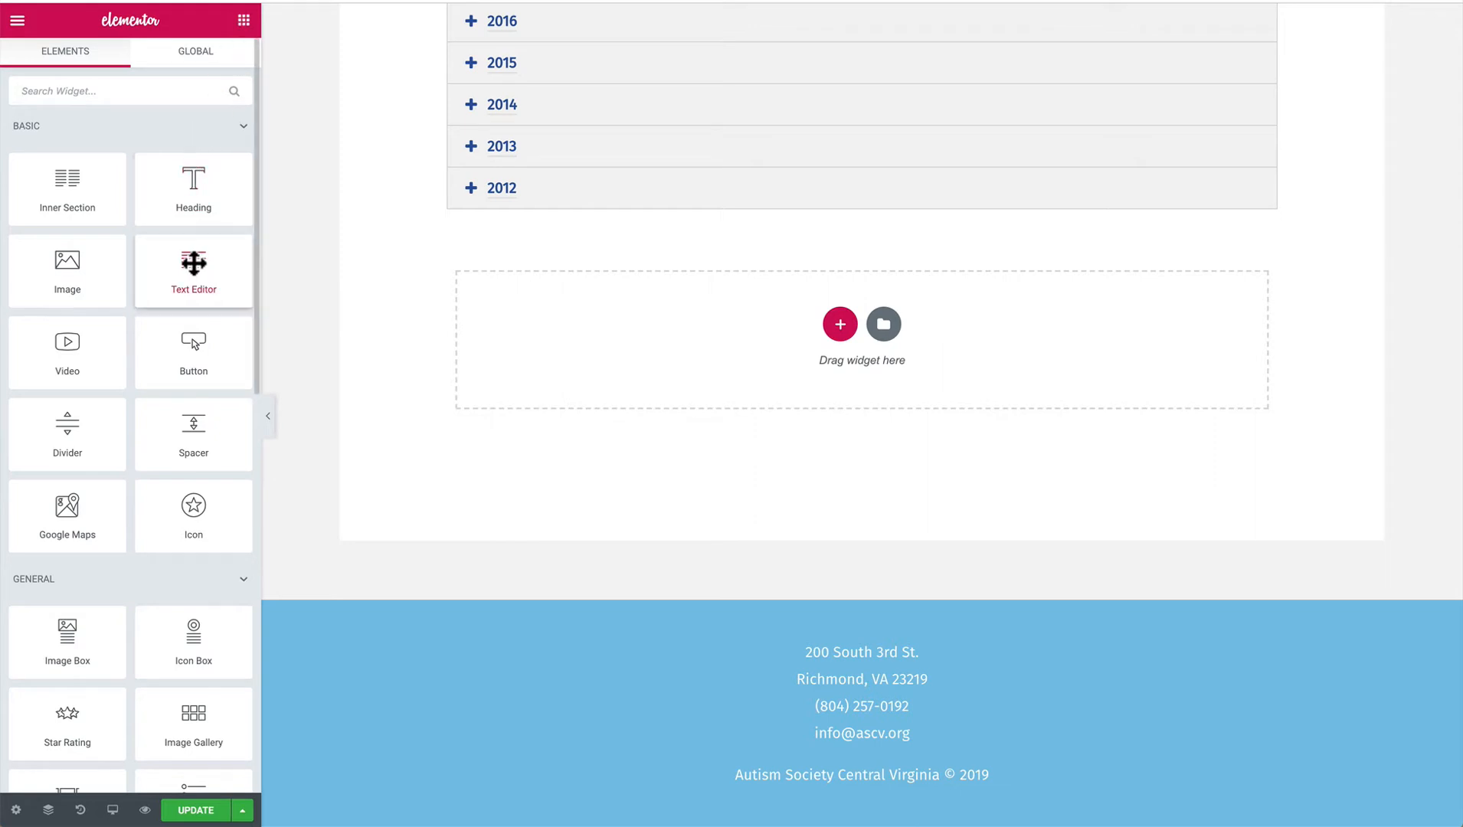
{"action": "left_click_drag", "start_coordinate": [194, 263], "coordinate": [600, 314]}
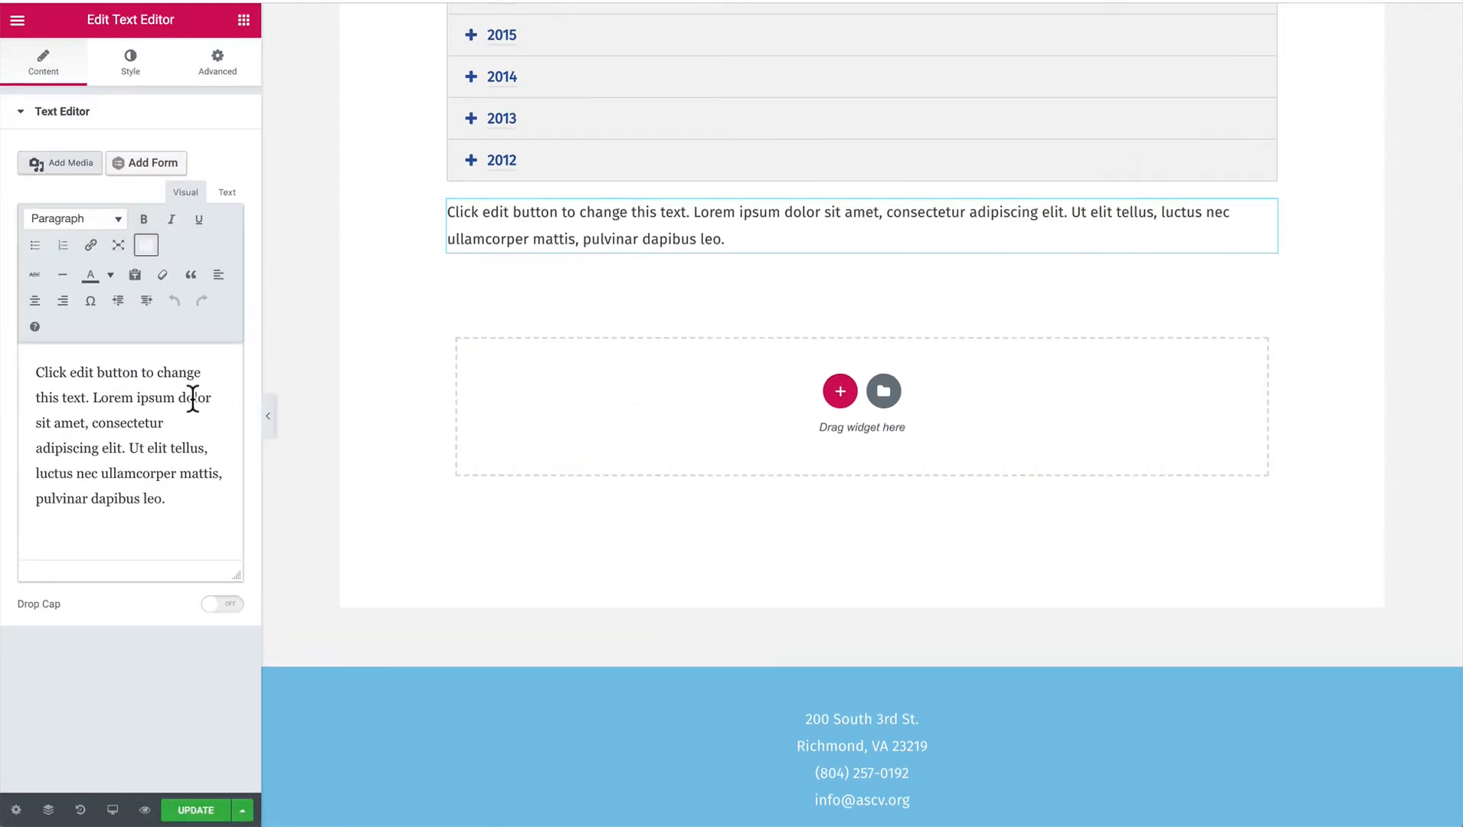
Replace the new text block's placeholder text with the copied Disclaimer paragraph.
{"action": "double_click", "coordinate": [128, 423]}
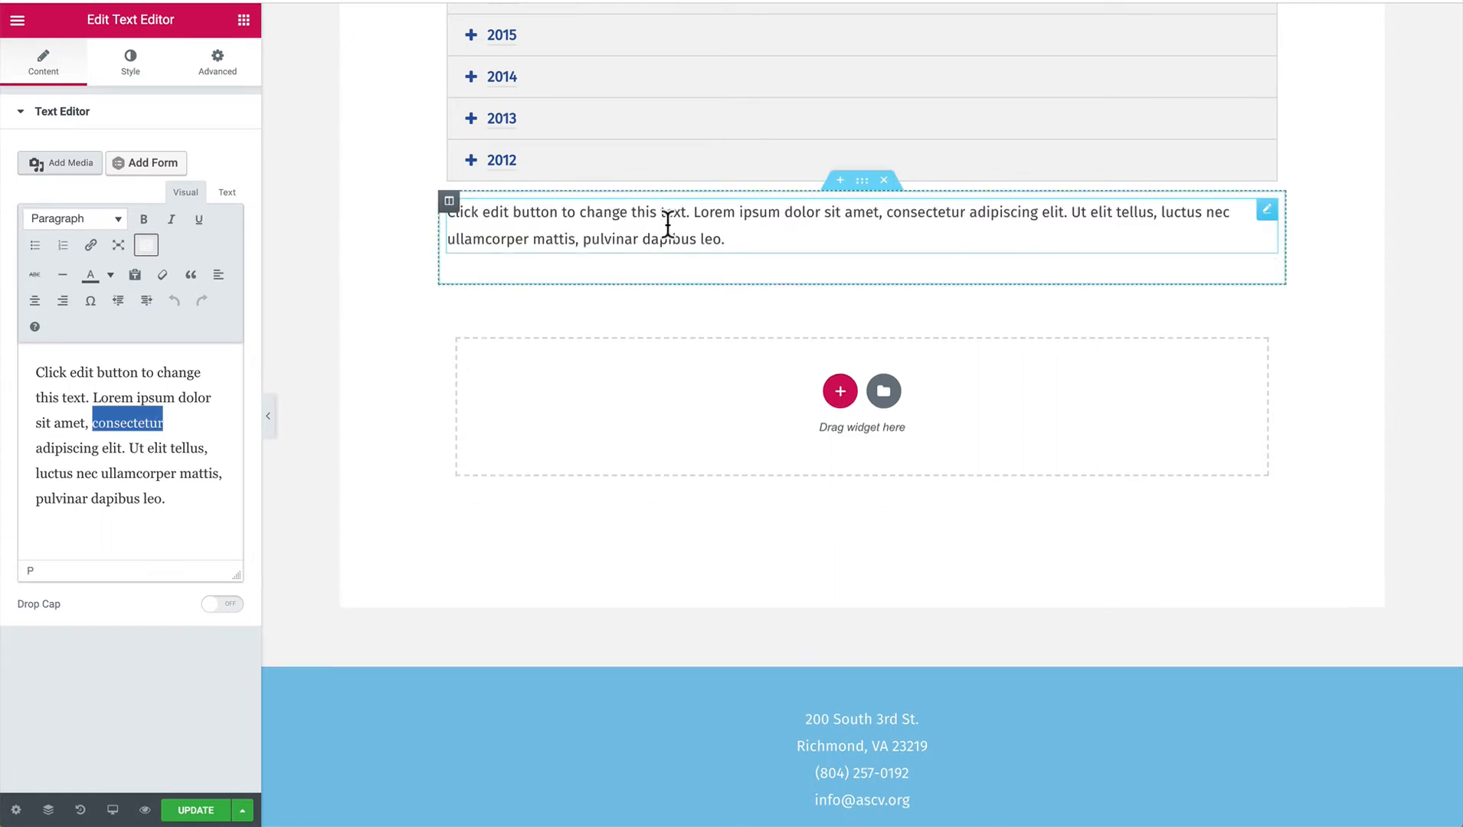
{"action": "left_click", "coordinate": [720, 229]}
{"action": "key", "text": "ctrl+a"}
{"action": "key", "text": "BackSpace"}
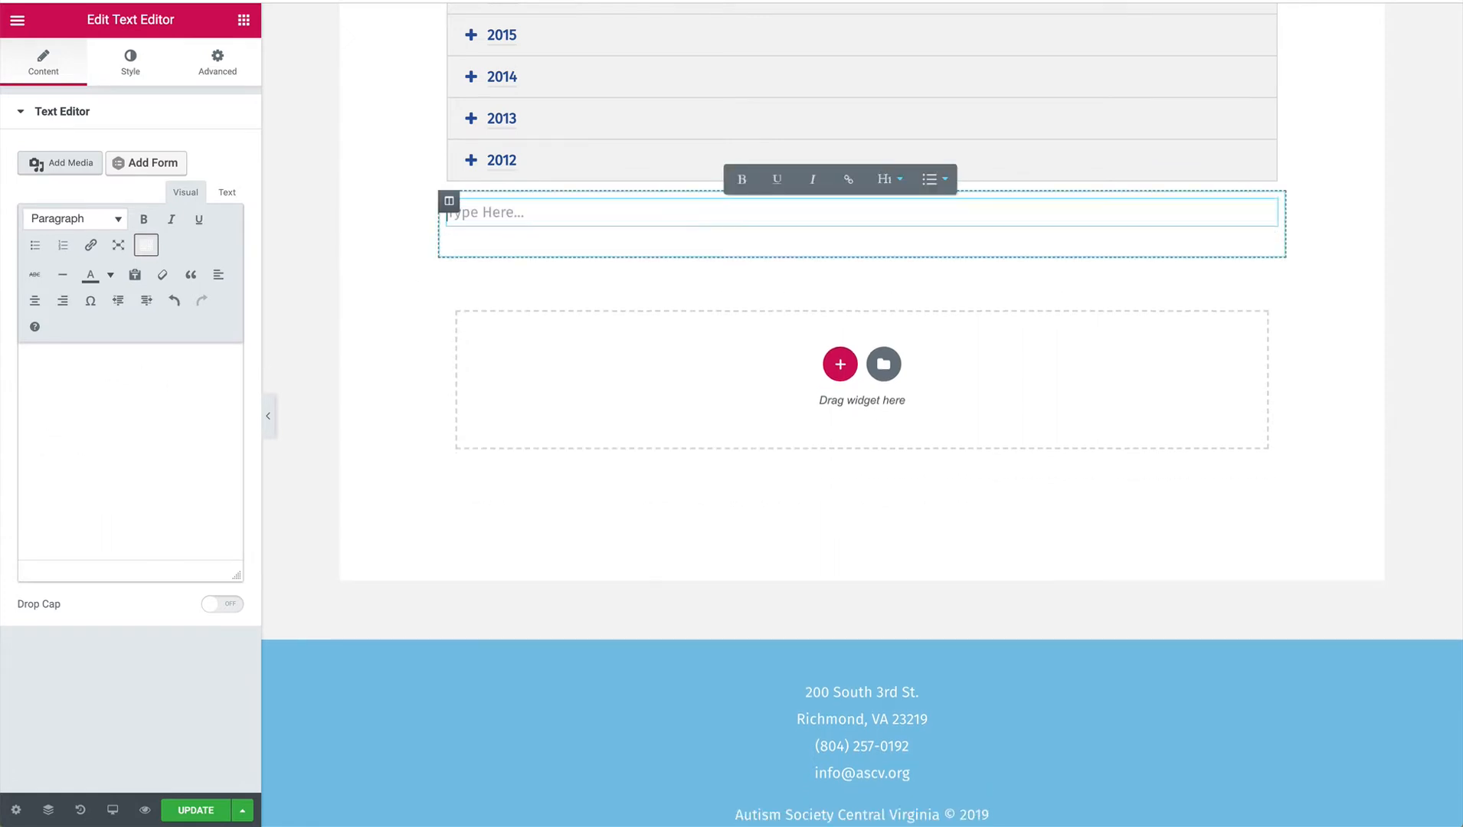
{"action": "key", "text": "ctrl+v"}
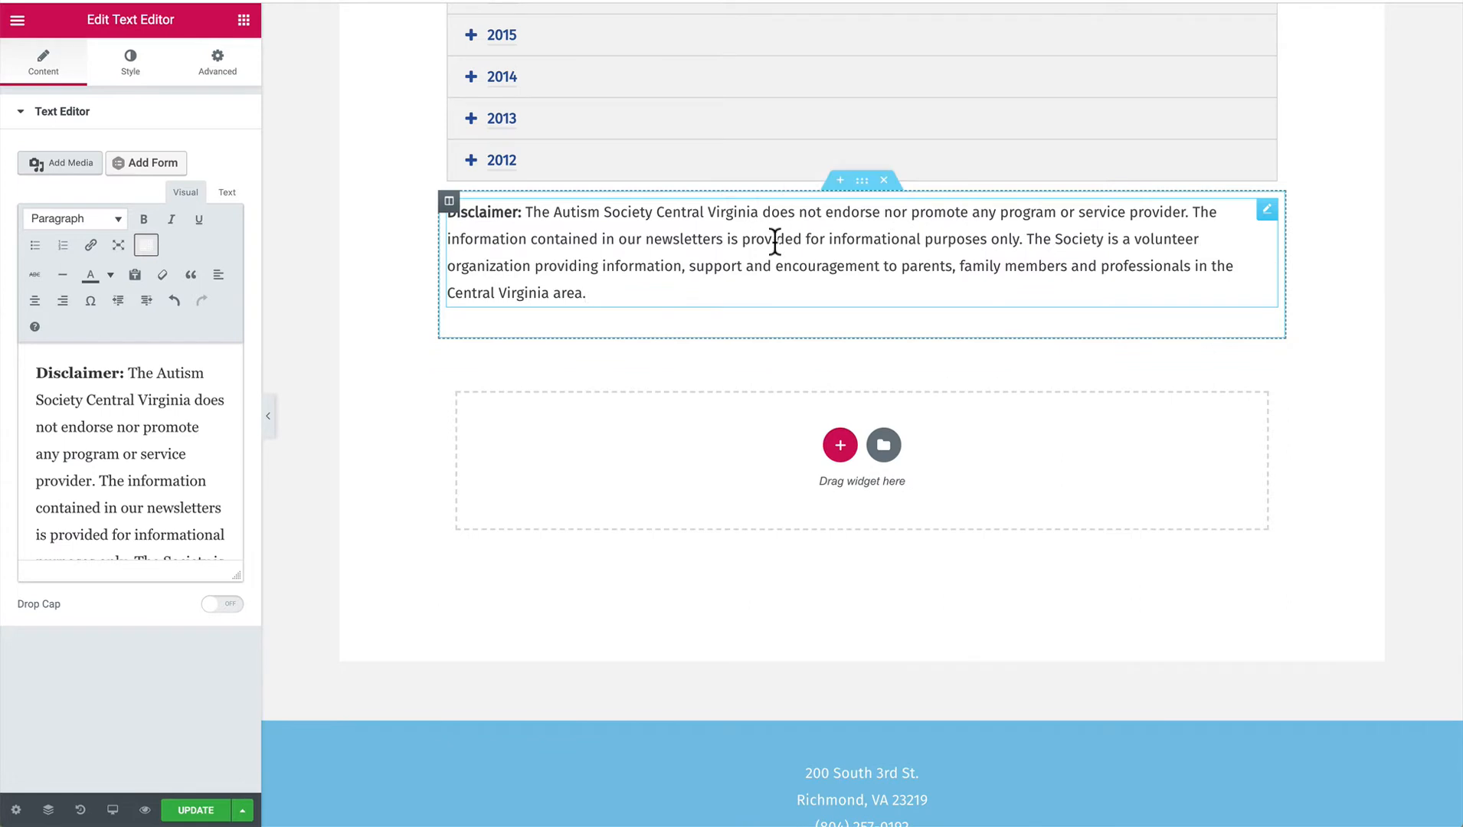
{"action": "scroll", "coordinate": [605, 283], "scroll_direction": "up", "scroll_amount": 1}
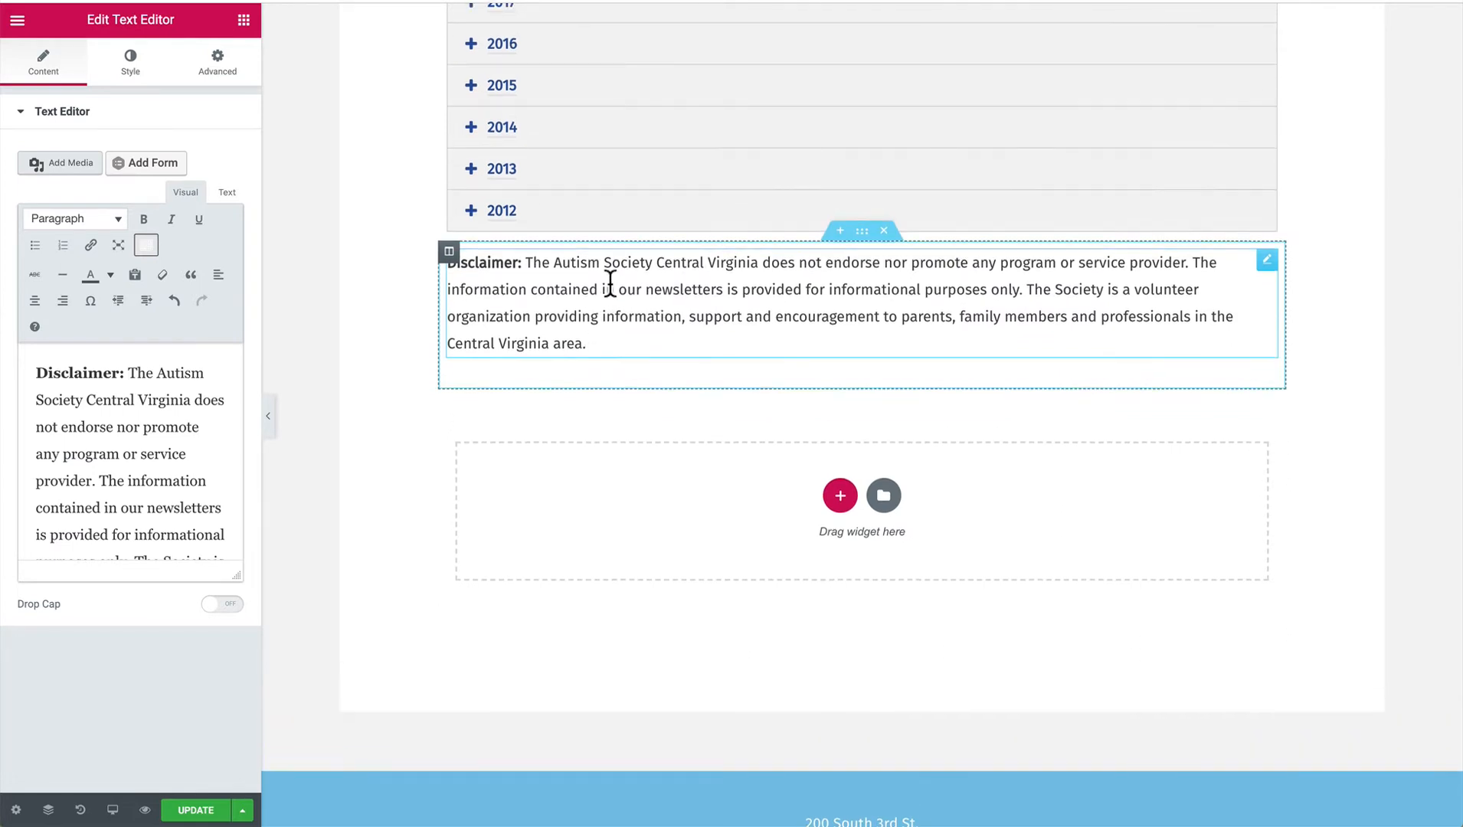
{"action": "scroll", "coordinate": [611, 291], "scroll_direction": "up", "scroll_amount": 1}
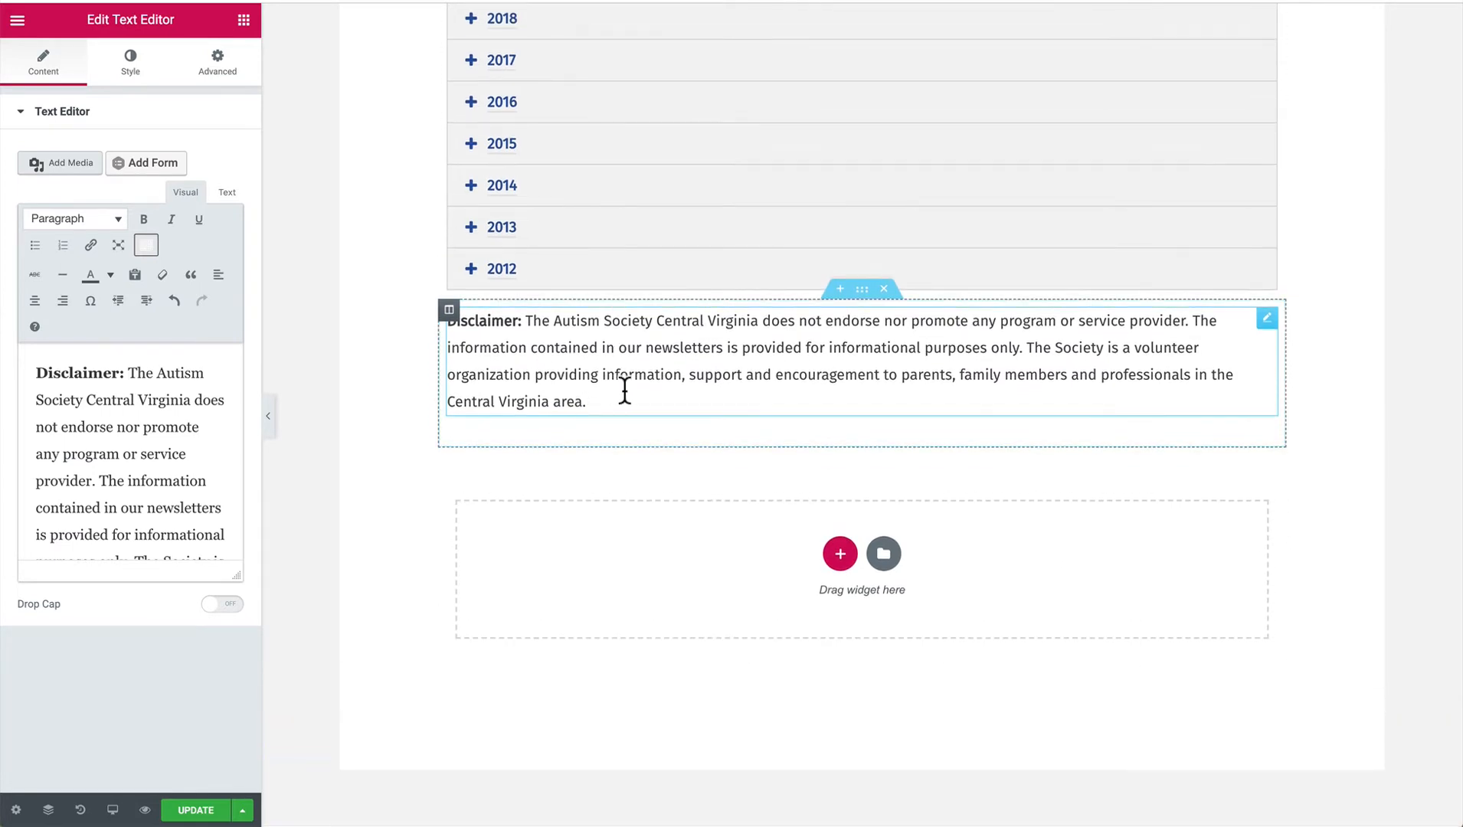
{"action": "left_click", "coordinate": [696, 464]}
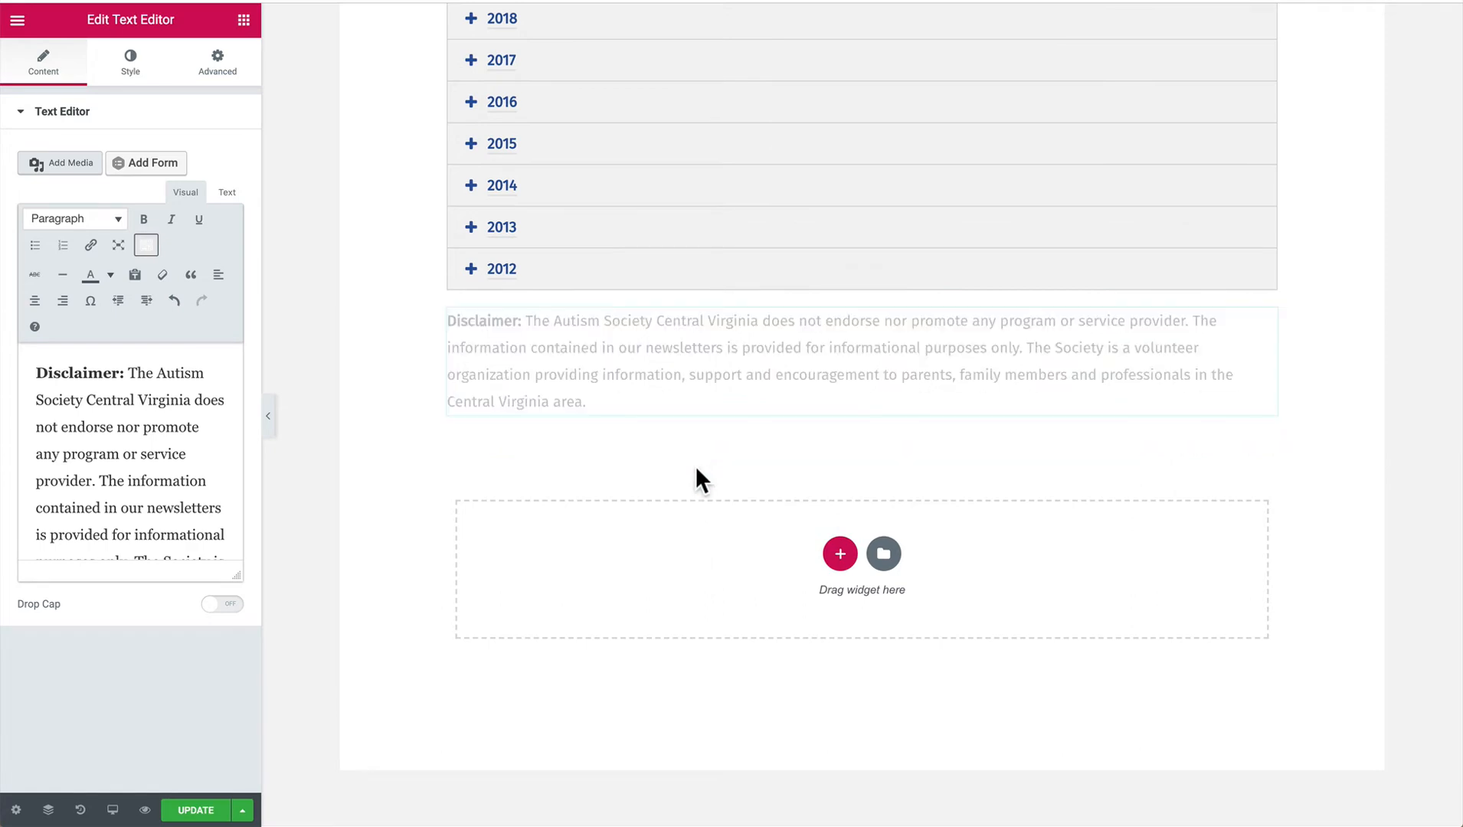
Delete the duplicate Disclaimer paragraph from the end of the "Into the Light" text block above the accordion.
{"action": "scroll", "coordinate": [680, 360], "scroll_direction": "up", "scroll_amount": 1}
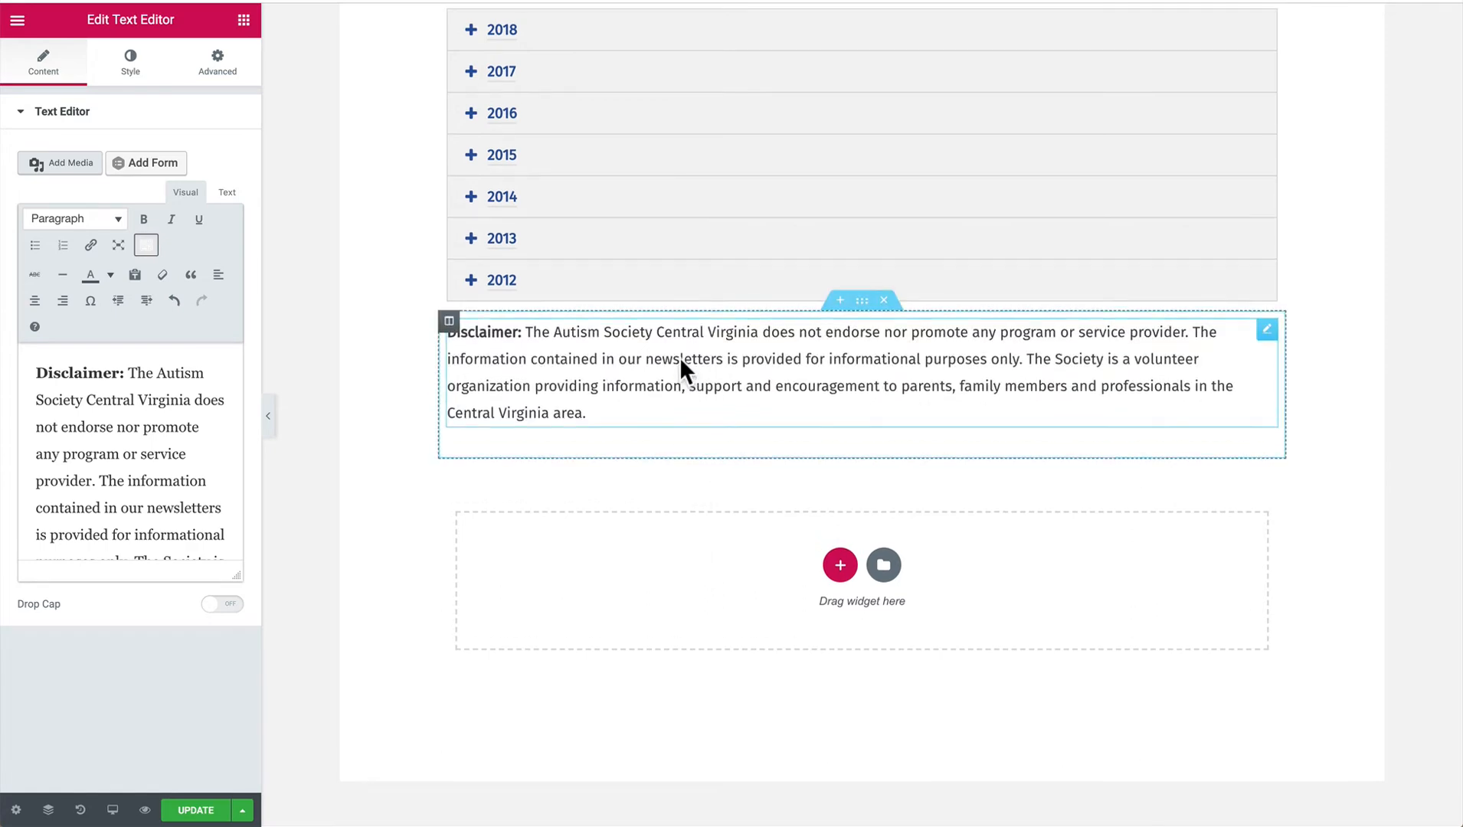
{"action": "scroll", "coordinate": [669, 284], "scroll_direction": "up", "scroll_amount": 6}
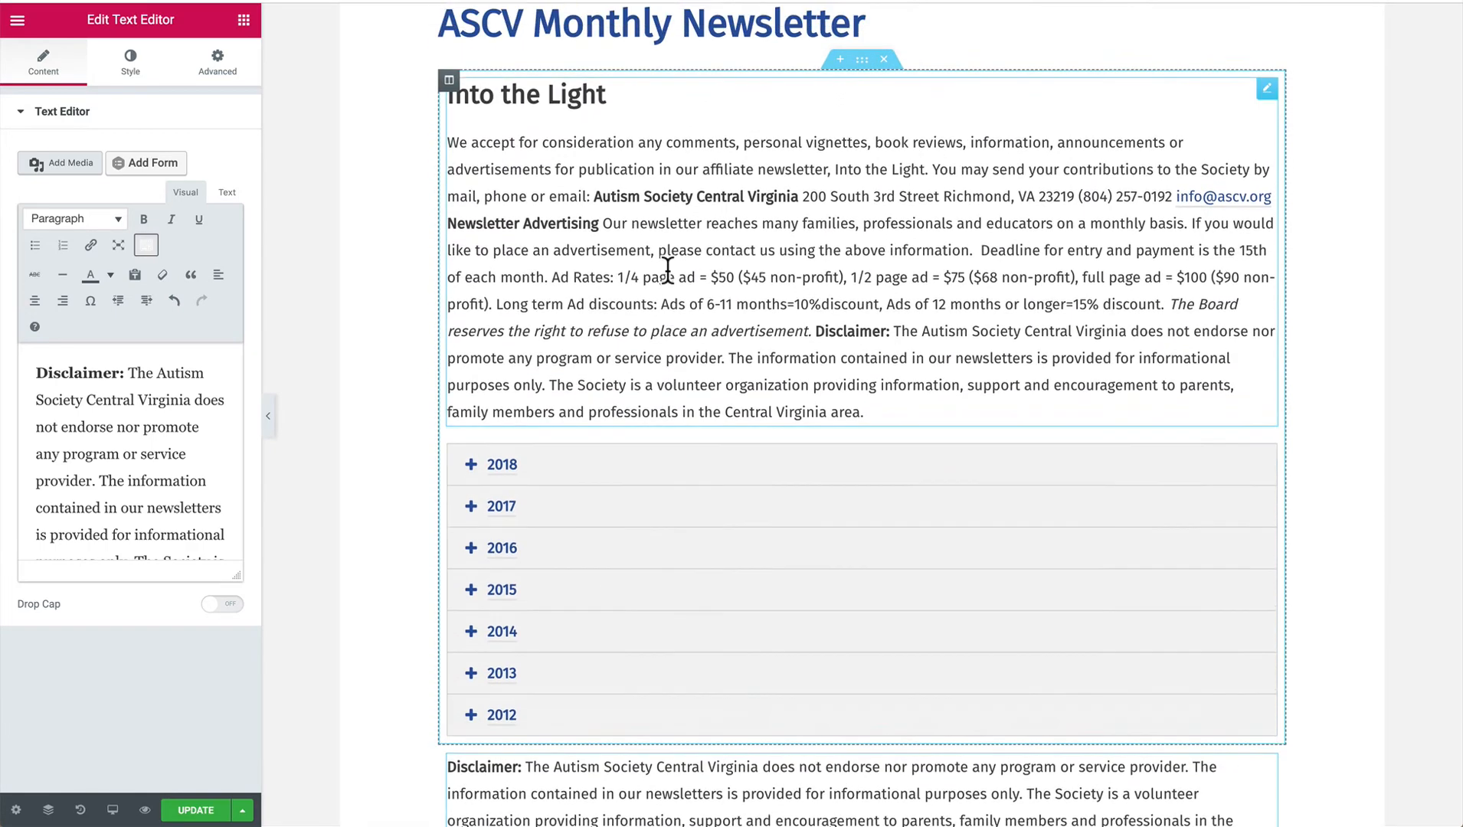
{"action": "left_click", "coordinate": [668, 270]}
{"action": "scroll", "coordinate": [674, 271], "scroll_direction": "down", "scroll_amount": 3}
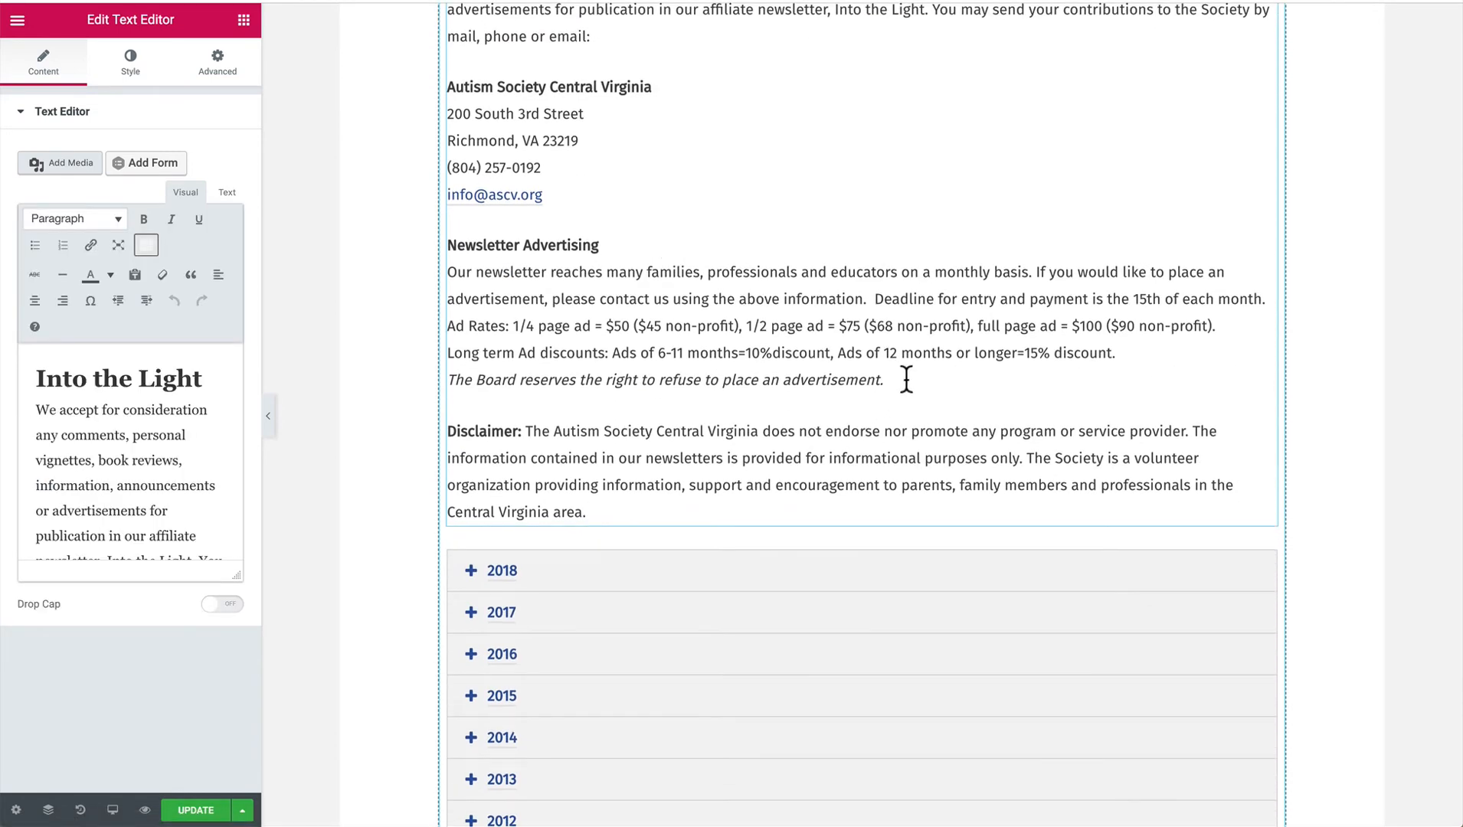
{"action": "left_click_drag", "start_coordinate": [904, 378], "coordinate": [875, 506]}
{"action": "key", "text": "BackSpace"}
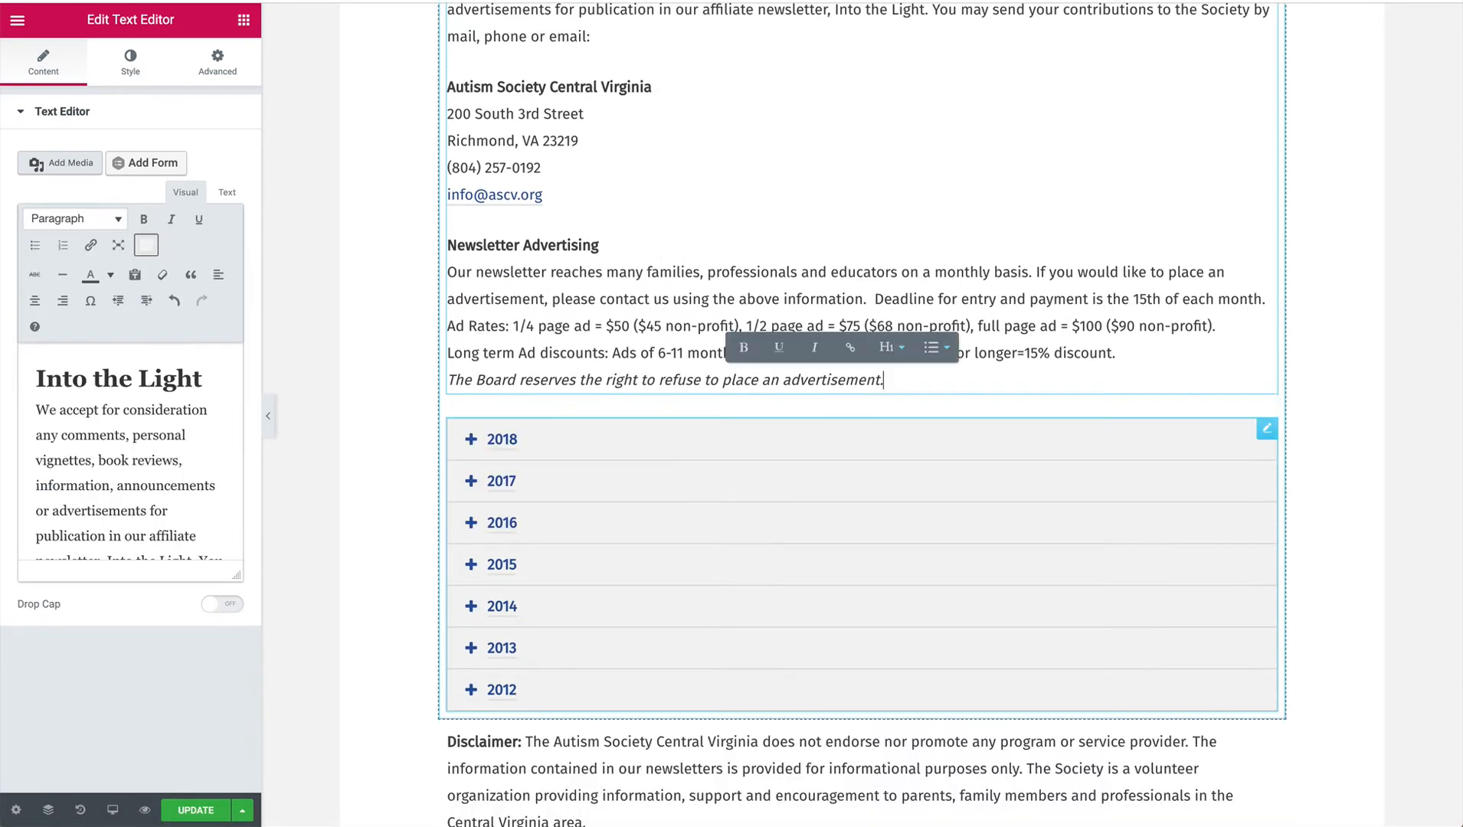
Check the rearranged text around the accordion and save the page changes.
{"action": "scroll", "coordinate": [645, 318], "scroll_direction": "up", "scroll_amount": 4}
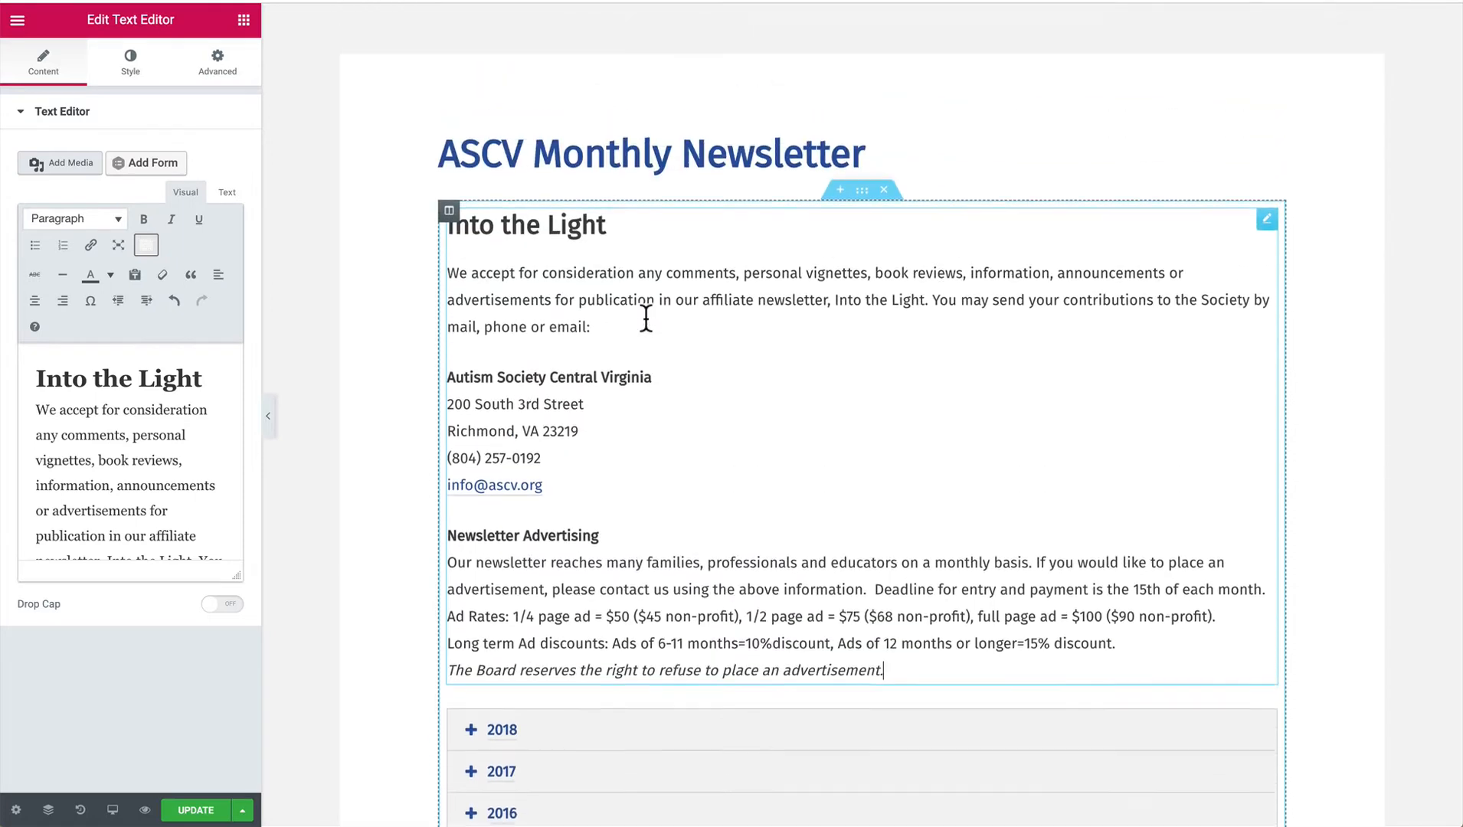
{"action": "scroll", "coordinate": [646, 317], "scroll_direction": "down", "scroll_amount": 6}
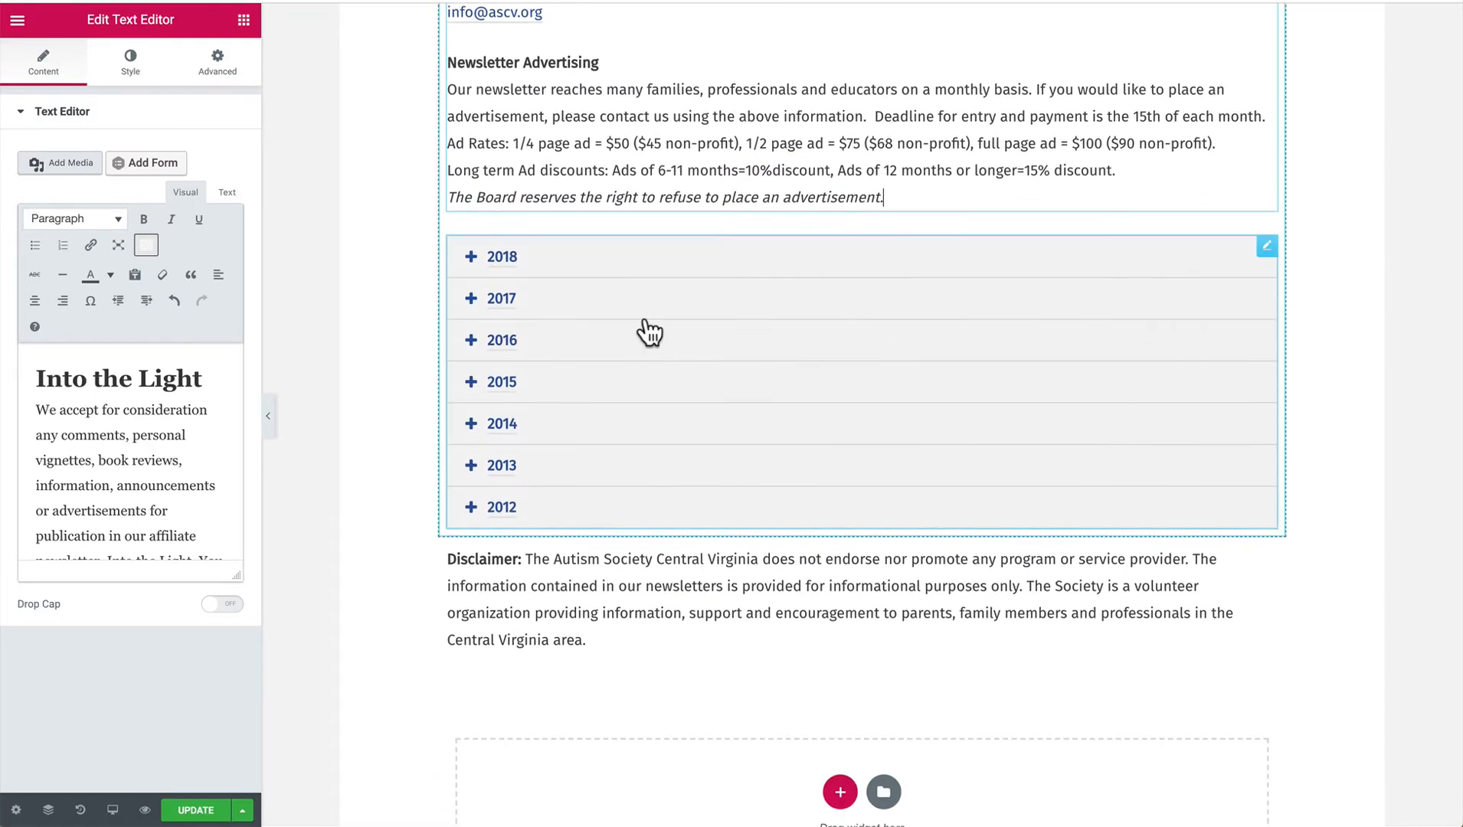
{"action": "scroll", "coordinate": [565, 578], "scroll_direction": "down", "scroll_amount": 1}
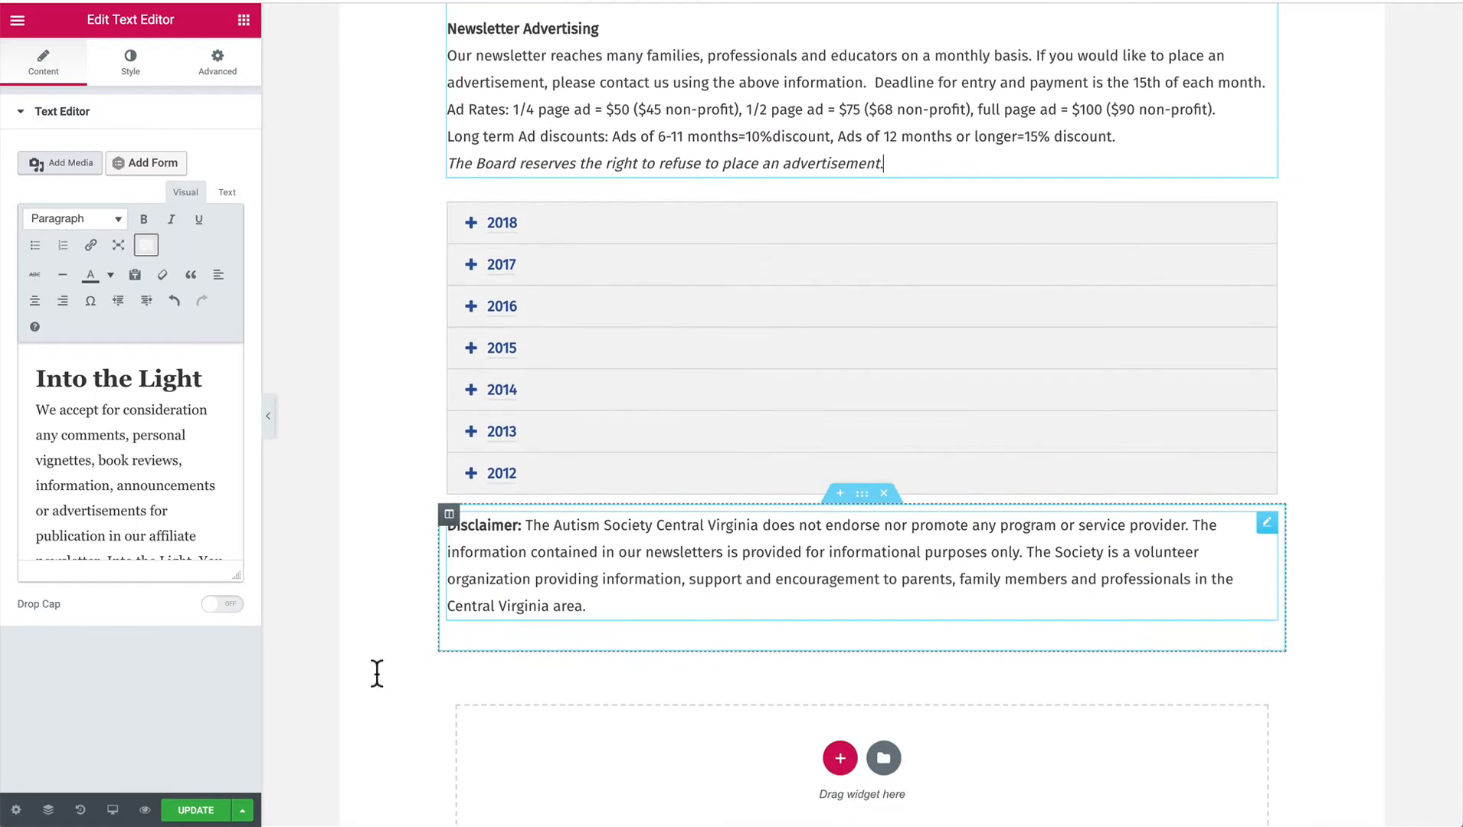
{"action": "left_click", "coordinate": [199, 813]}
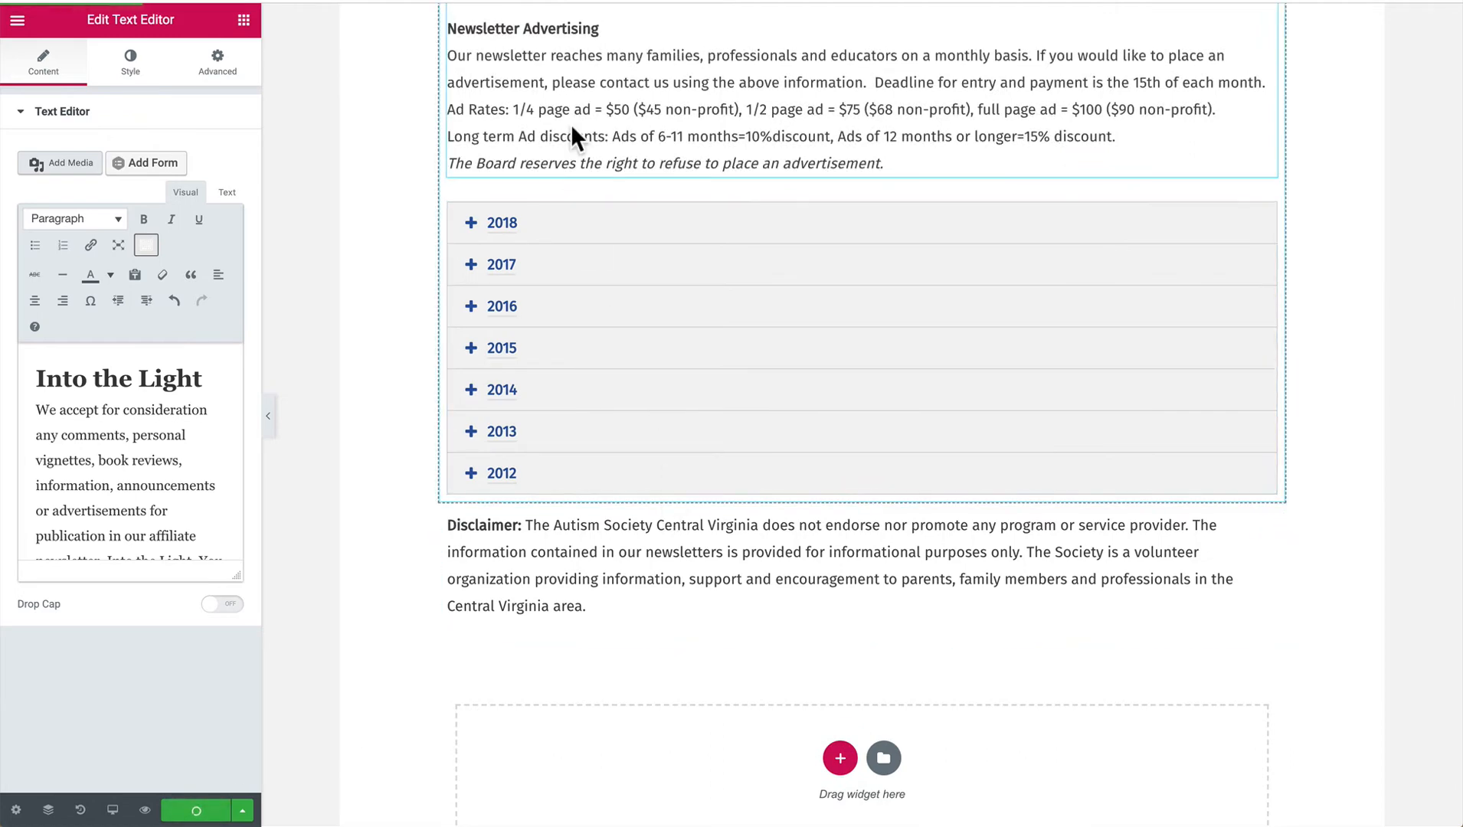
Review the saved layout, expanding the 2018 accordion item to view its issue table and collapsing it again.
{"action": "scroll", "coordinate": [570, 124], "scroll_direction": "up", "scroll_amount": 4}
{"action": "scroll", "coordinate": [570, 125], "scroll_direction": "up", "scroll_amount": 3}
{"action": "scroll", "coordinate": [571, 125], "scroll_direction": "down", "scroll_amount": 4}
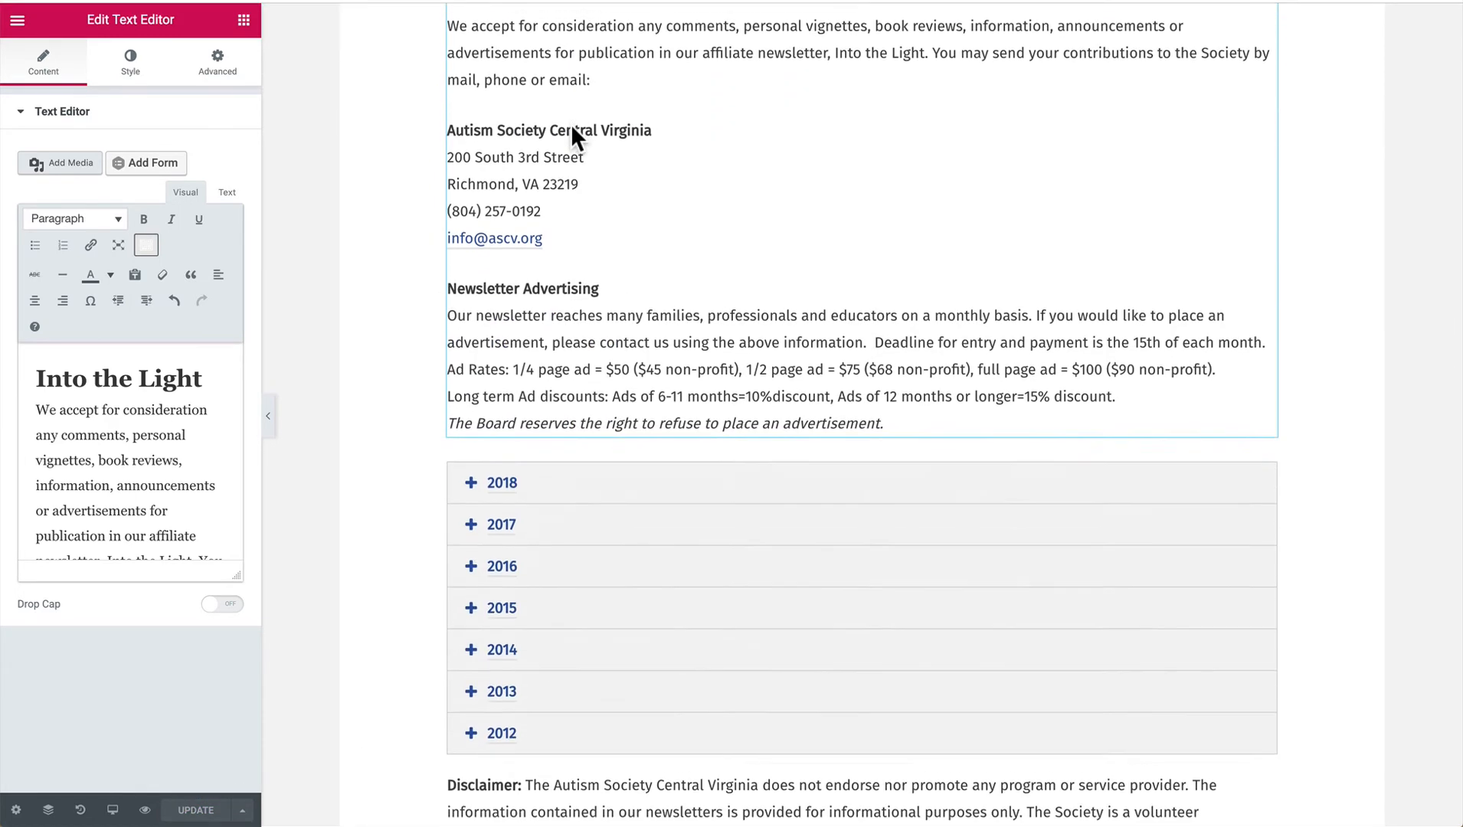
{"action": "left_click", "coordinate": [468, 472]}
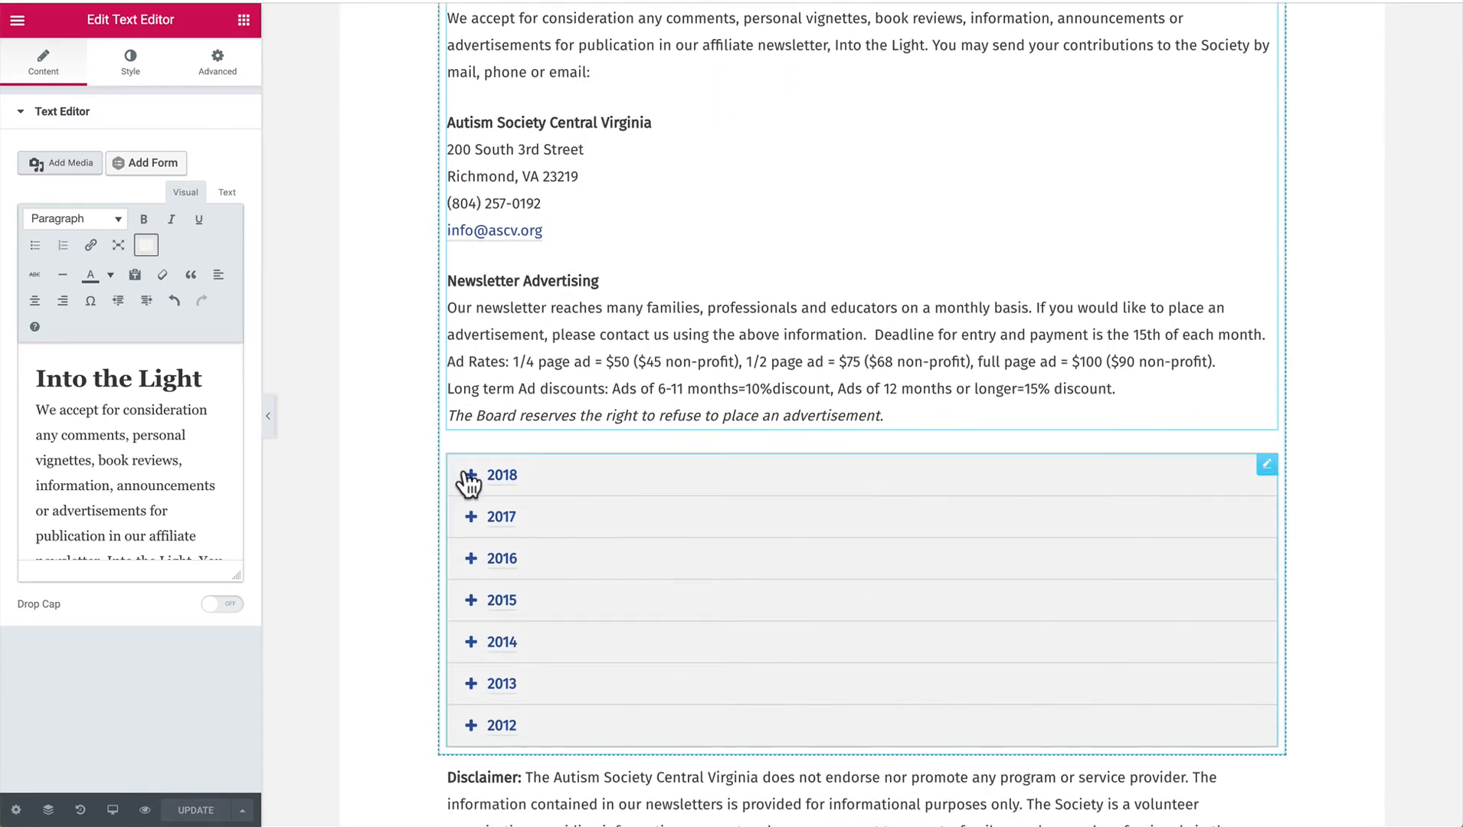
{"action": "scroll", "coordinate": [642, 339], "scroll_direction": "down", "scroll_amount": 2}
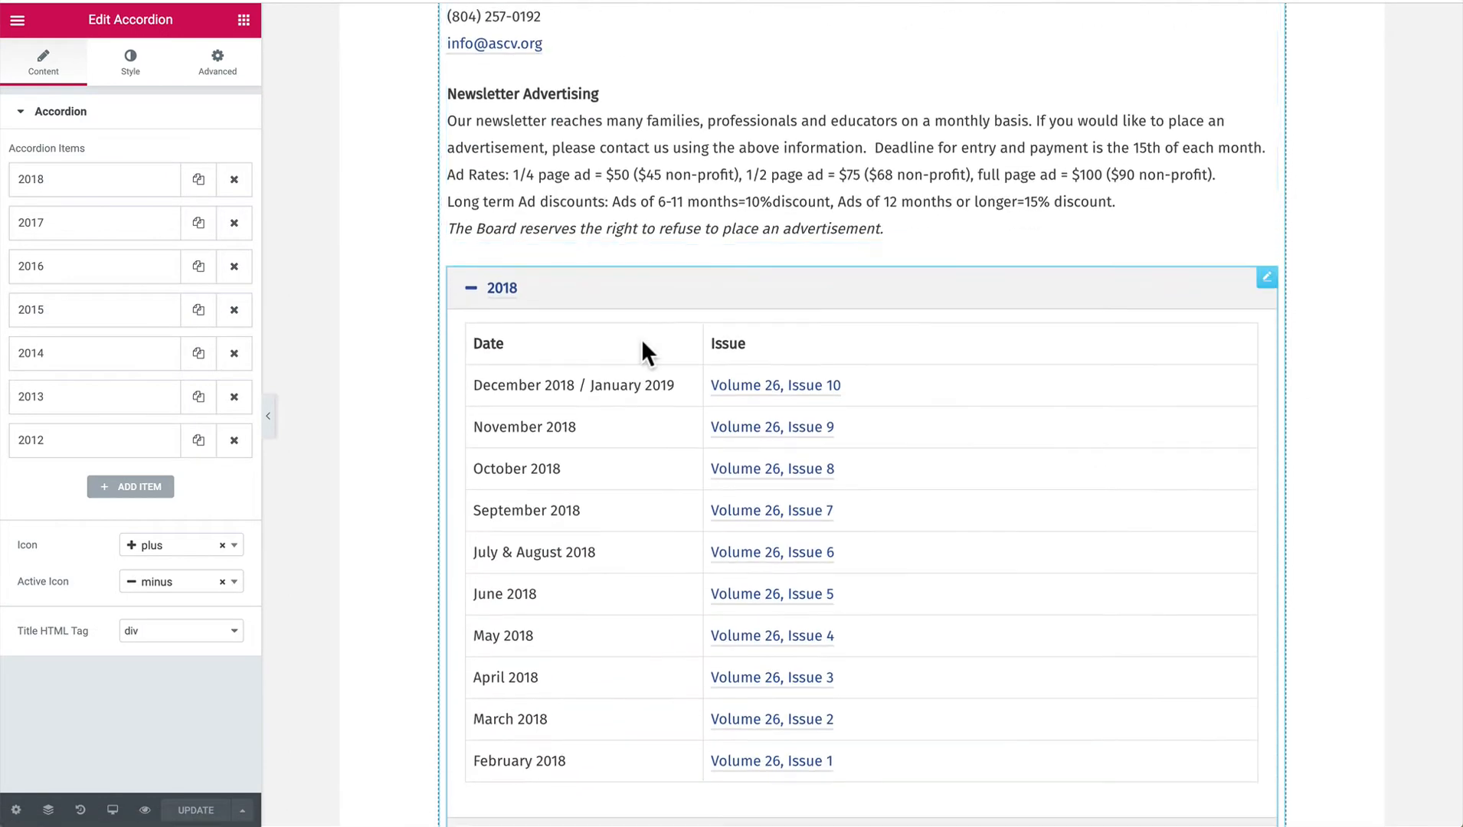
{"action": "left_click", "coordinate": [475, 289]}
{"action": "scroll", "coordinate": [636, 294], "scroll_direction": "down", "scroll_amount": 1}
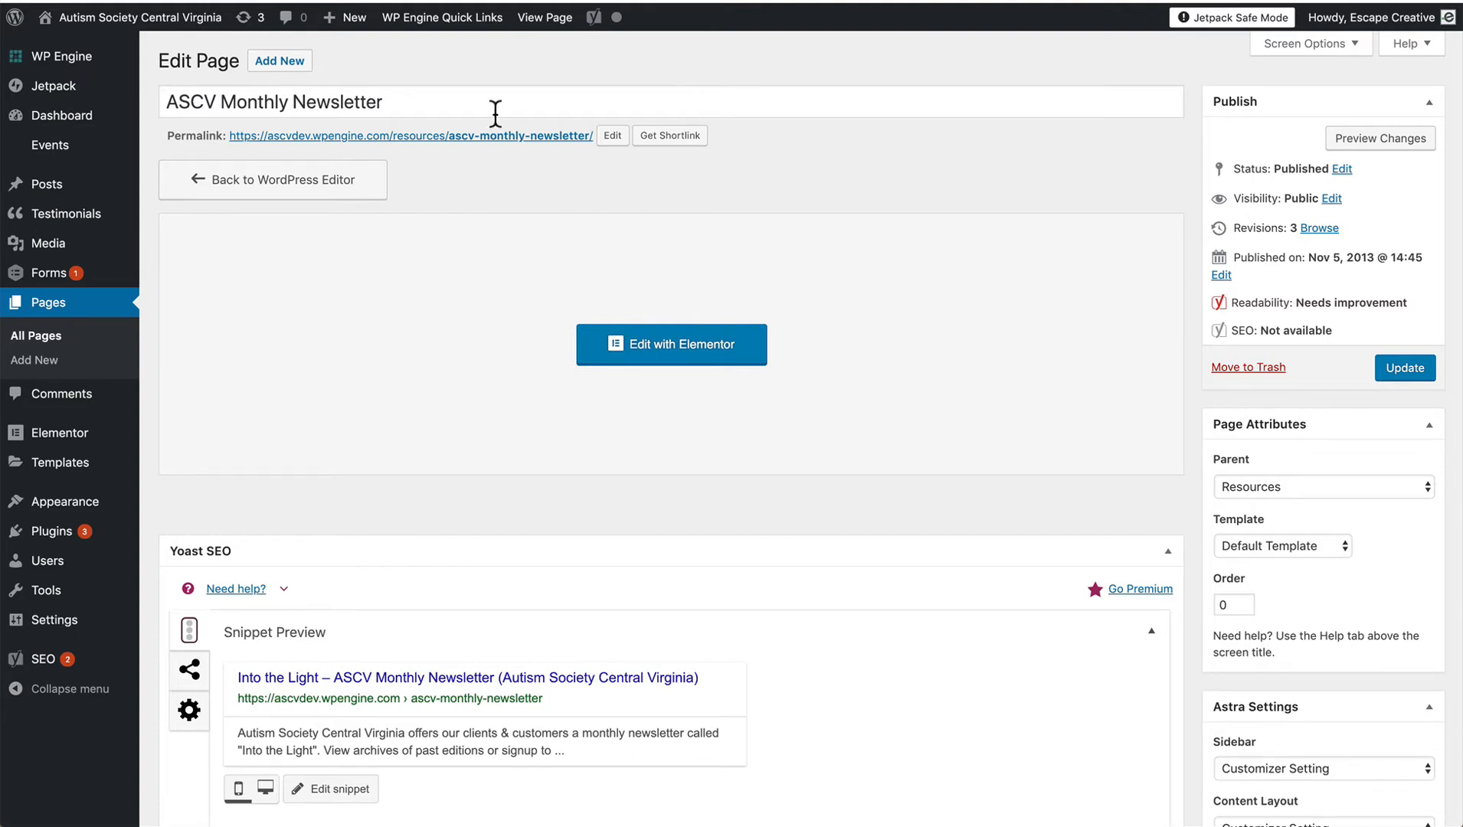
Examine the page title field of the newsletter page in the WordPress page editor.
{"action": "left_click", "coordinate": [170, 101]}
{"action": "left_click_drag", "start_coordinate": [170, 101], "coordinate": [424, 98]}
{"action": "left_click", "coordinate": [427, 101]}
{"action": "left_click", "coordinate": [462, 70]}
{"action": "left_click_drag", "start_coordinate": [170, 101], "coordinate": [411, 100]}
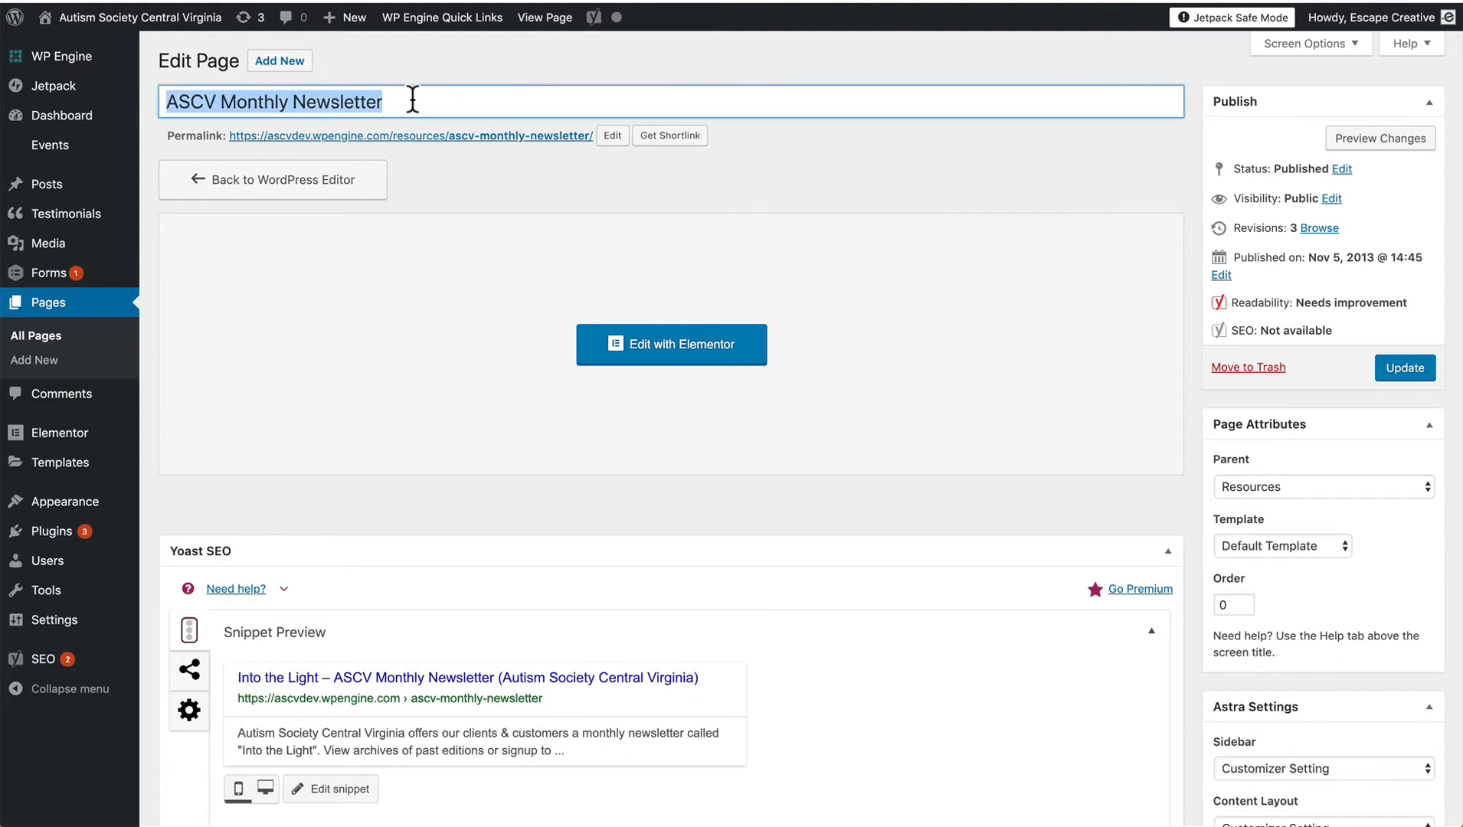
{"action": "left_click", "coordinate": [411, 99]}
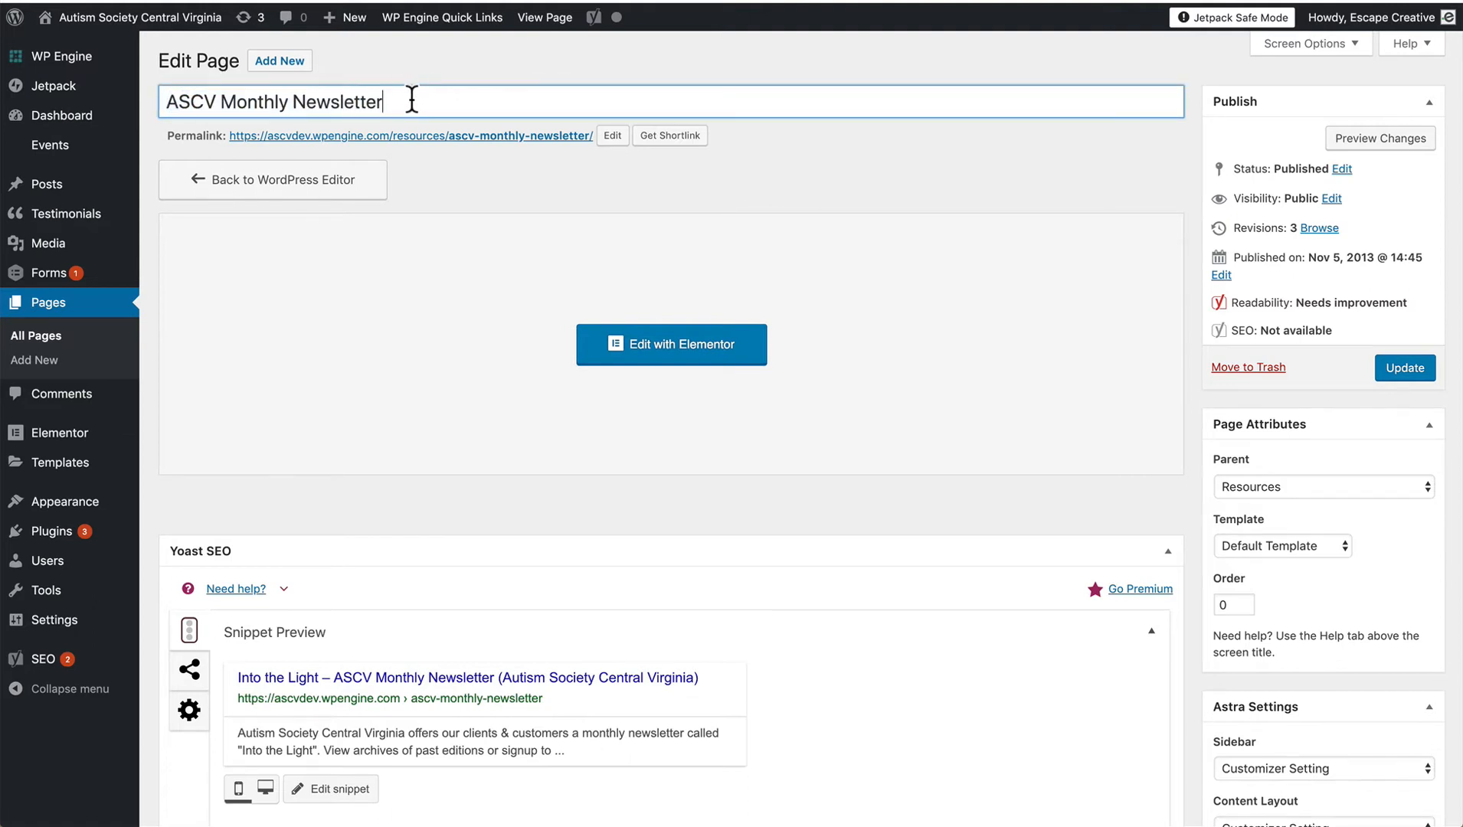
{"action": "left_click", "coordinate": [971, 156]}
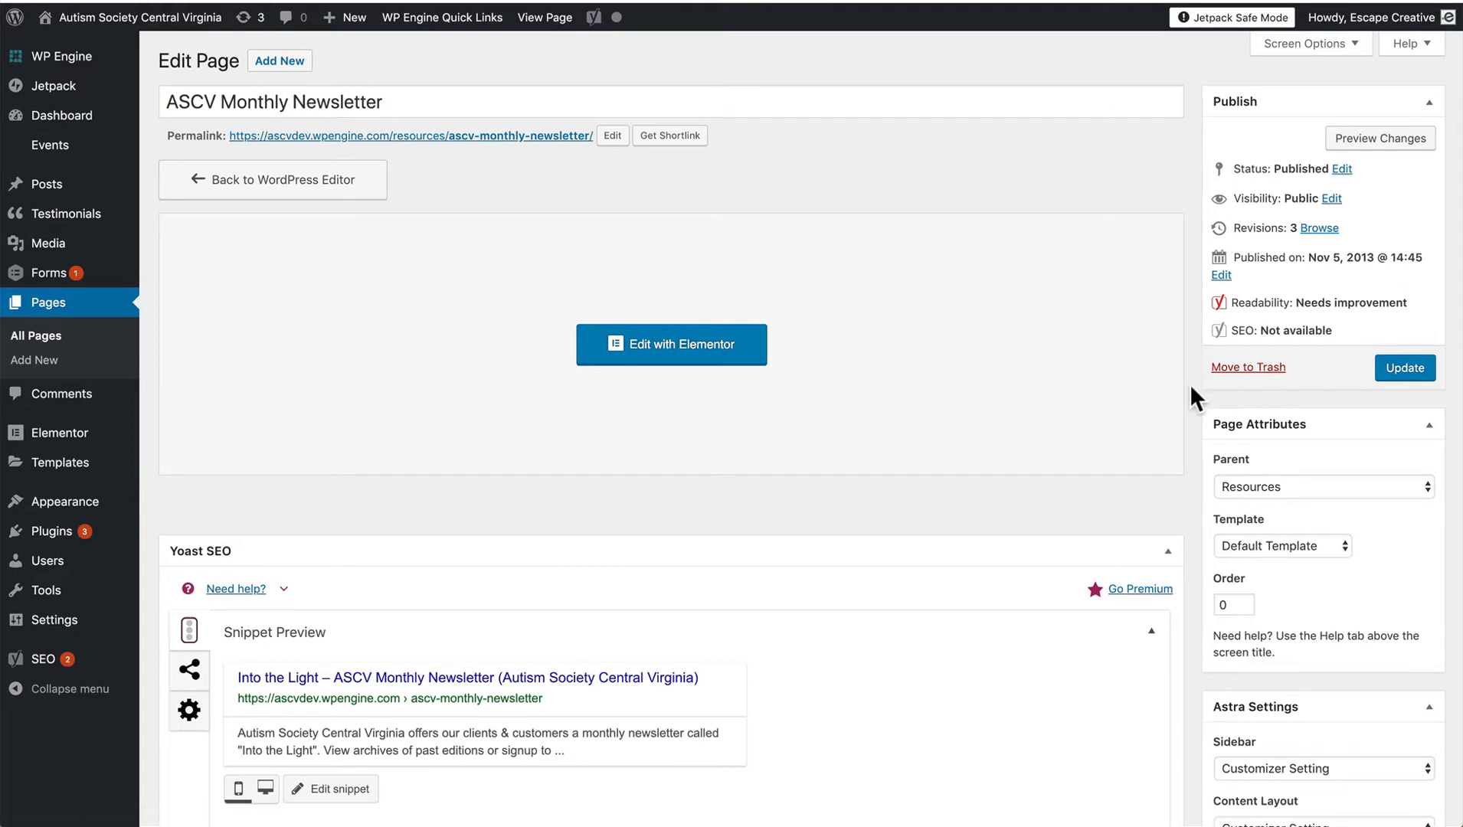
Inspect the Sidebar options in the page's Astra Settings, leaving the selection as it is.
{"action": "scroll", "coordinate": [1189, 384], "scroll_direction": "down", "scroll_amount": 3}
{"action": "scroll", "coordinate": [1189, 383], "scroll_direction": "down", "scroll_amount": 3}
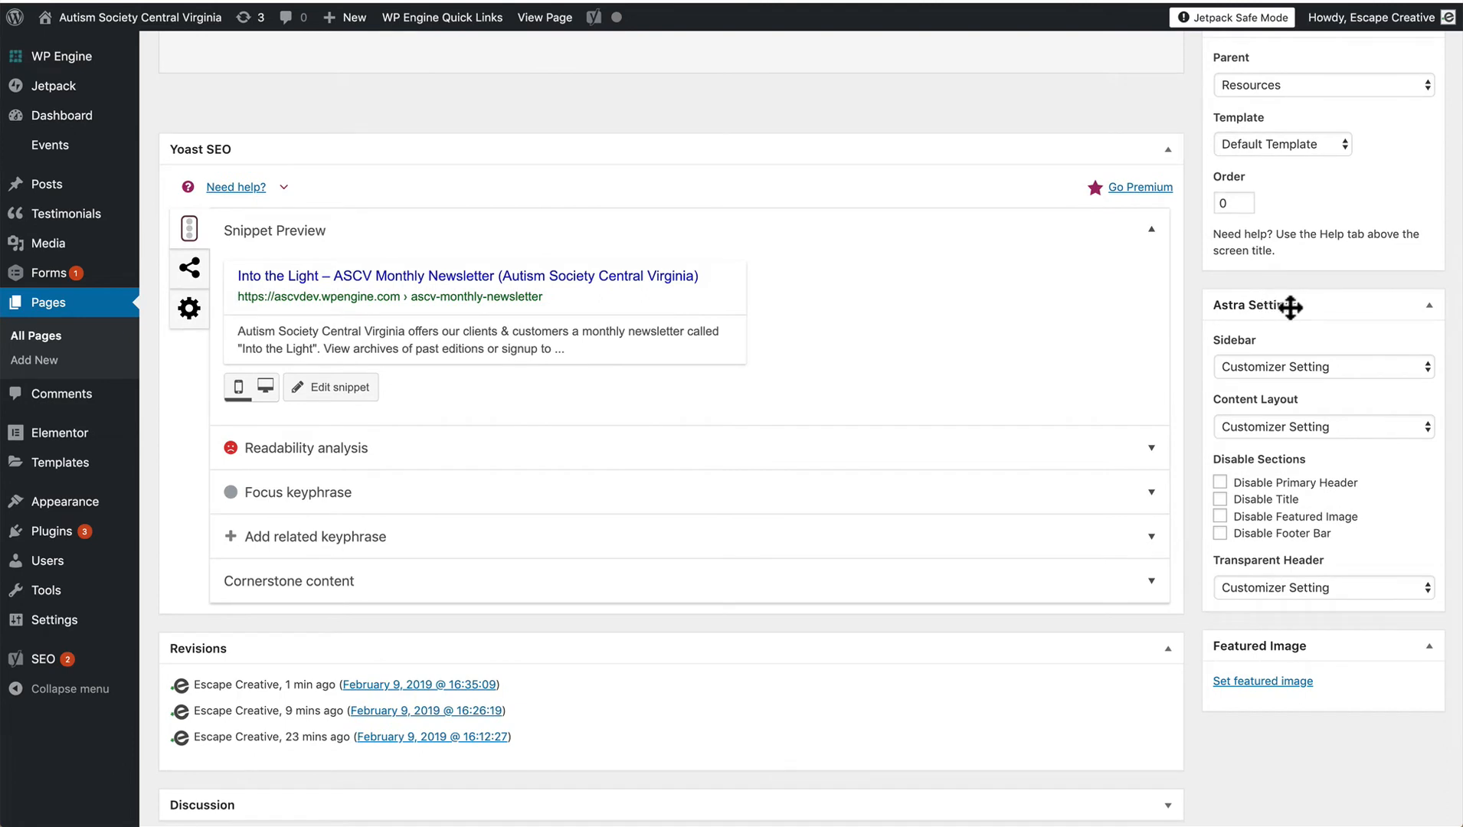
{"action": "left_click", "coordinate": [1271, 371]}
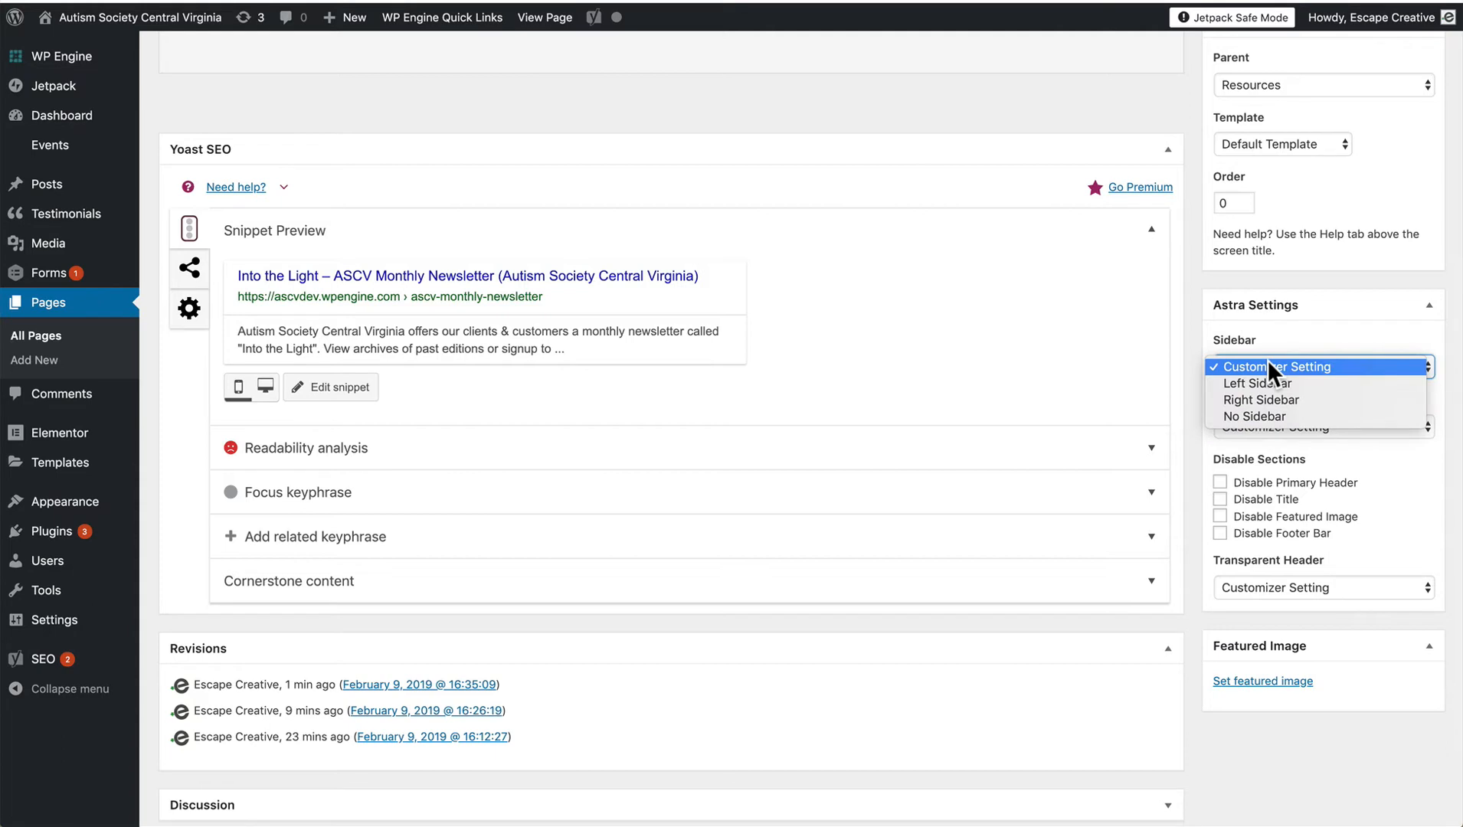
{"action": "left_click", "coordinate": [1189, 335]}
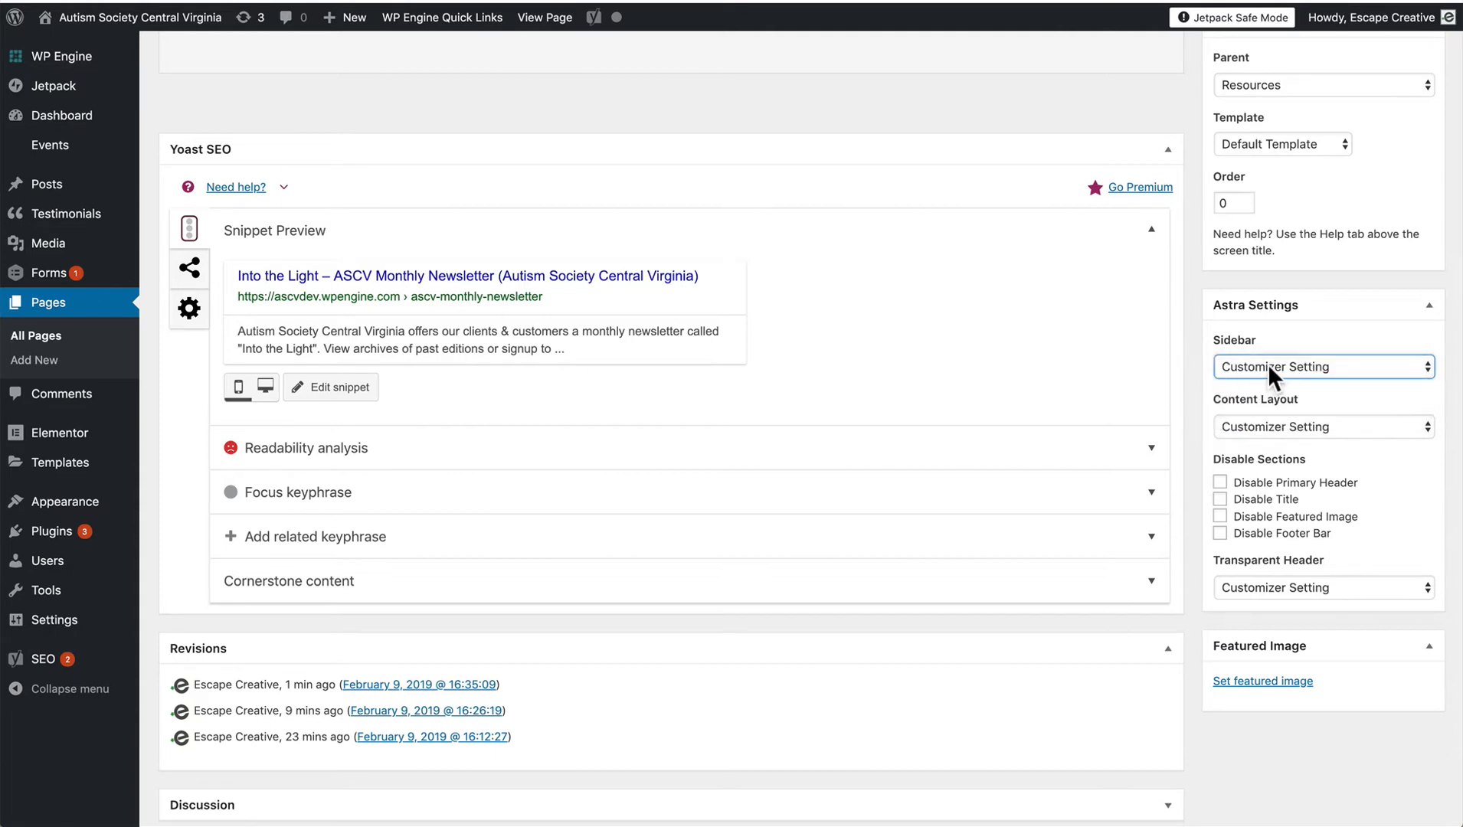
{"action": "left_click", "coordinate": [1190, 359]}
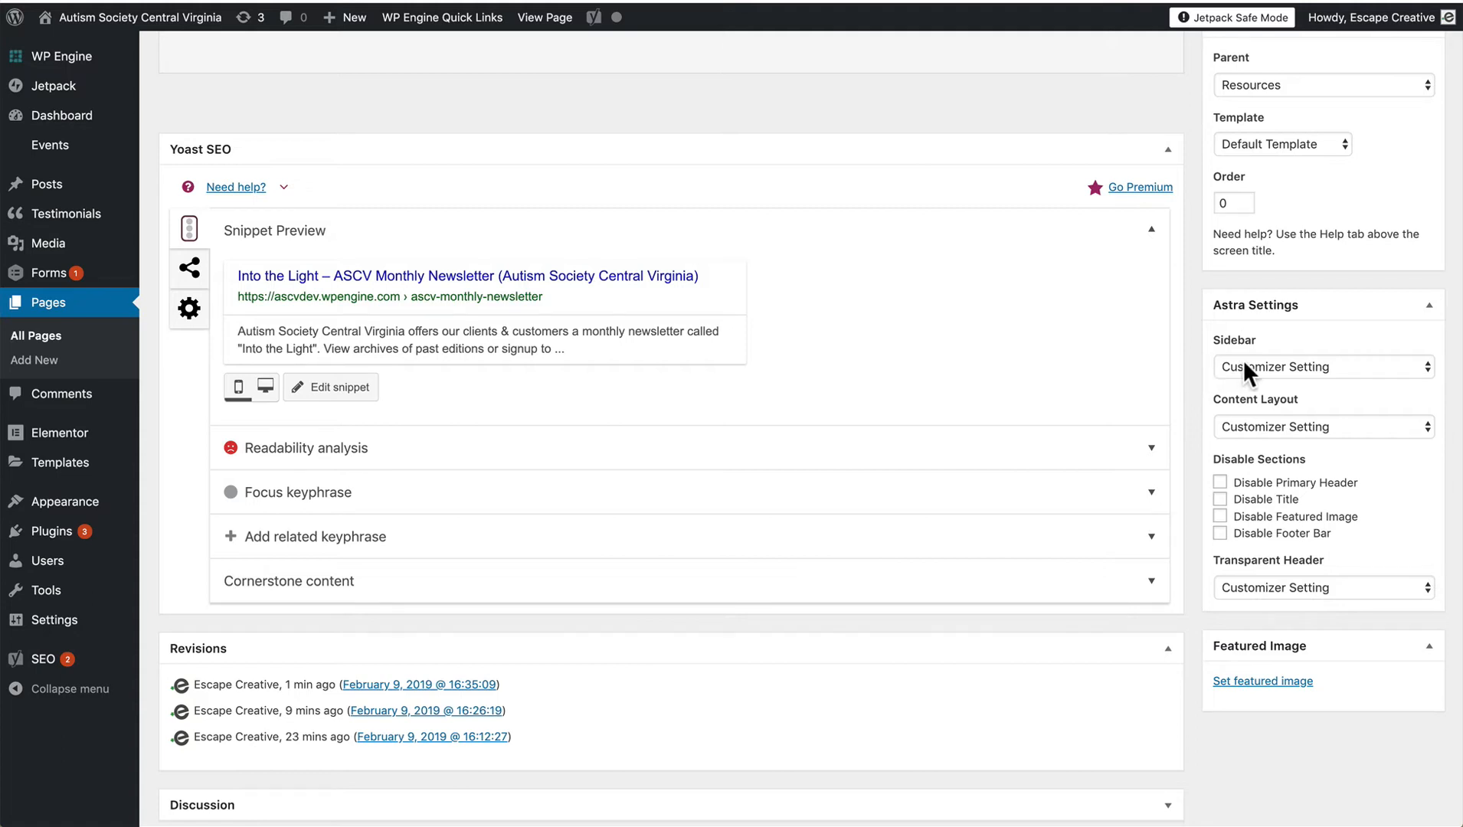
{"action": "left_click", "coordinate": [1276, 366]}
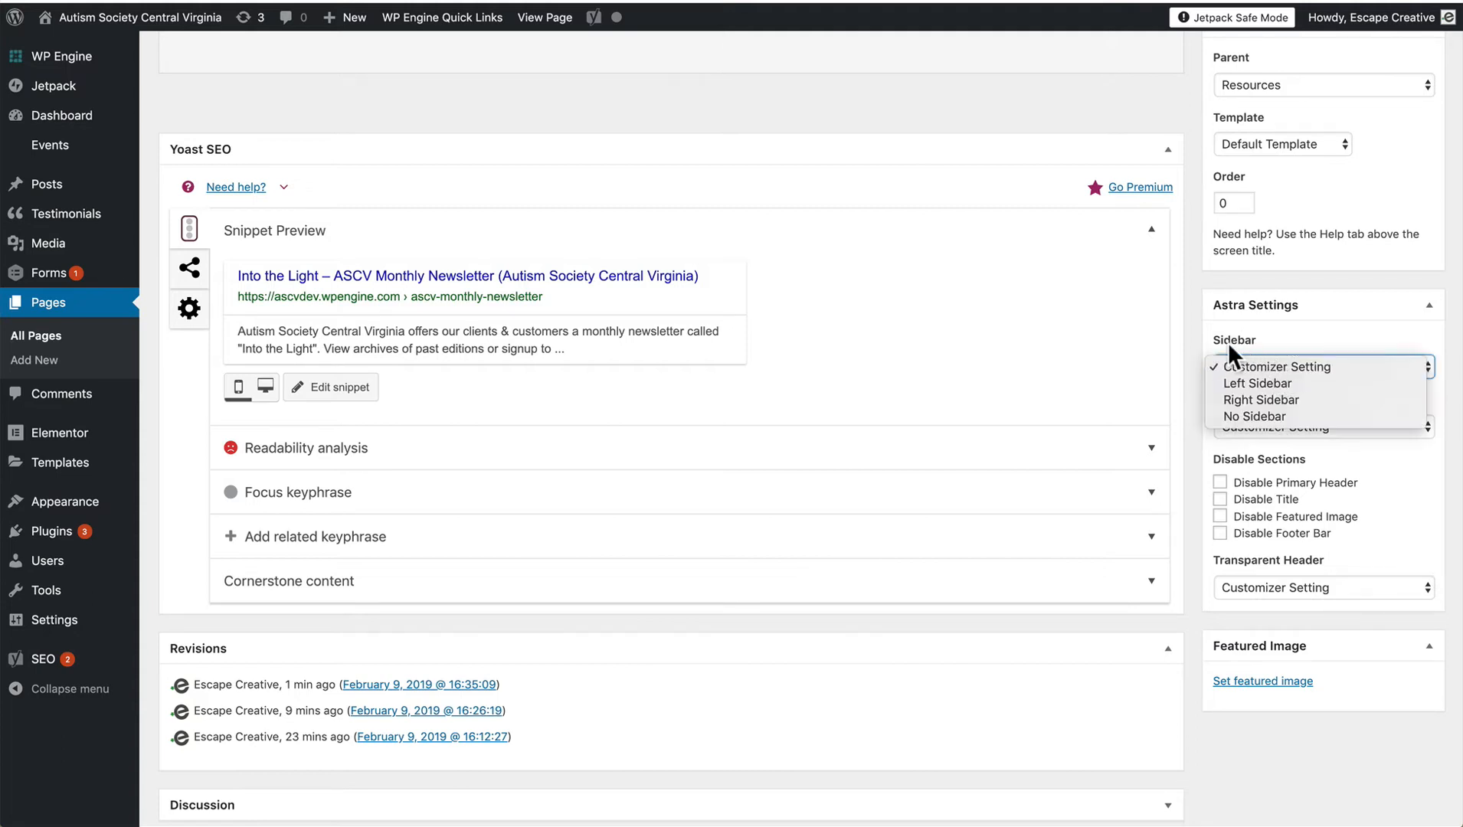
{"action": "left_click", "coordinate": [1185, 345]}
{"action": "left_click", "coordinate": [1245, 366]}
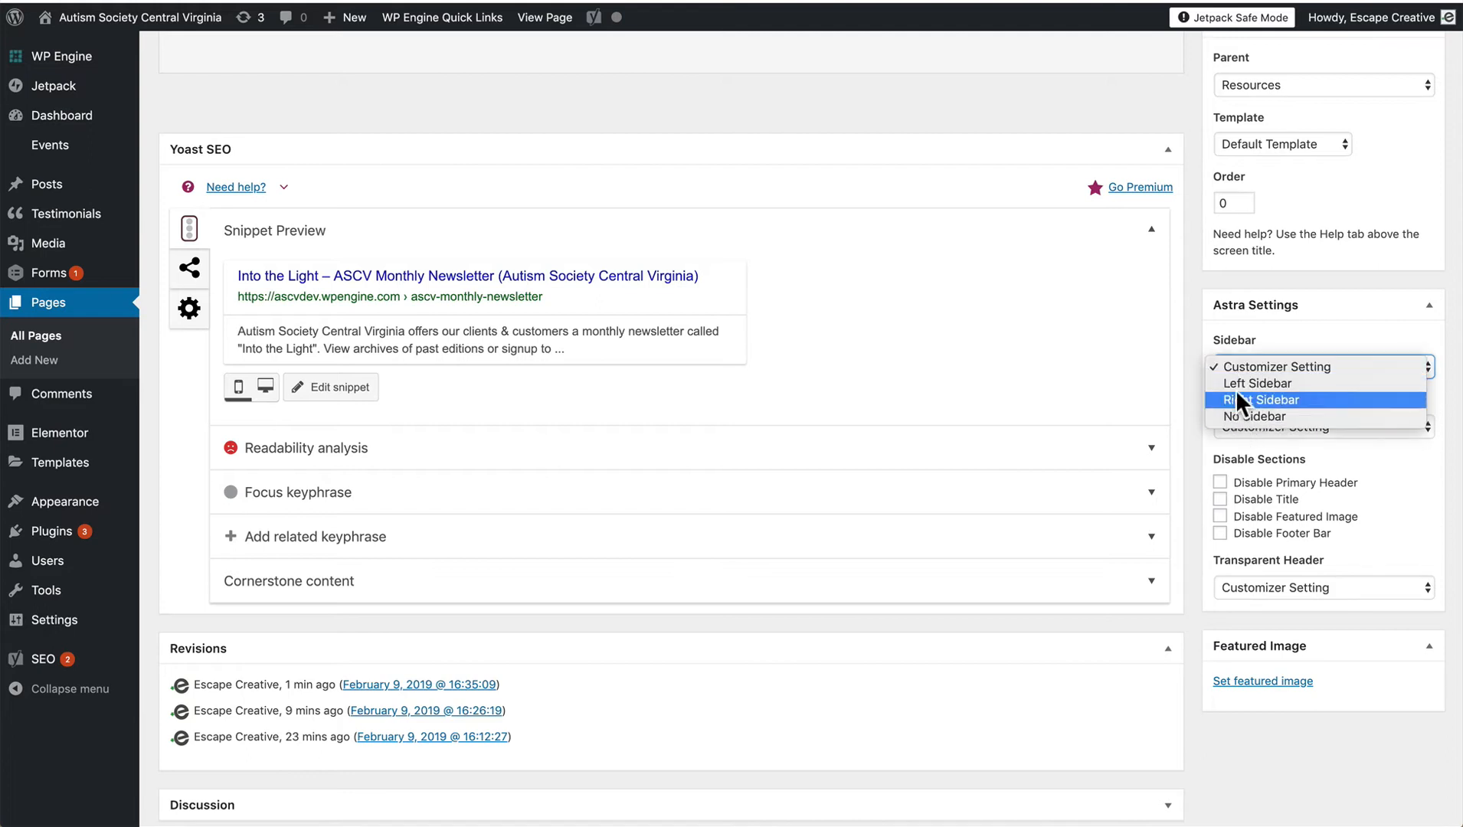
{"action": "left_click", "coordinate": [1187, 336]}
Inspect the Content Layout options in the Astra Settings without choosing a different layout.
{"action": "scroll", "coordinate": [1187, 336], "scroll_direction": "down", "scroll_amount": 1}
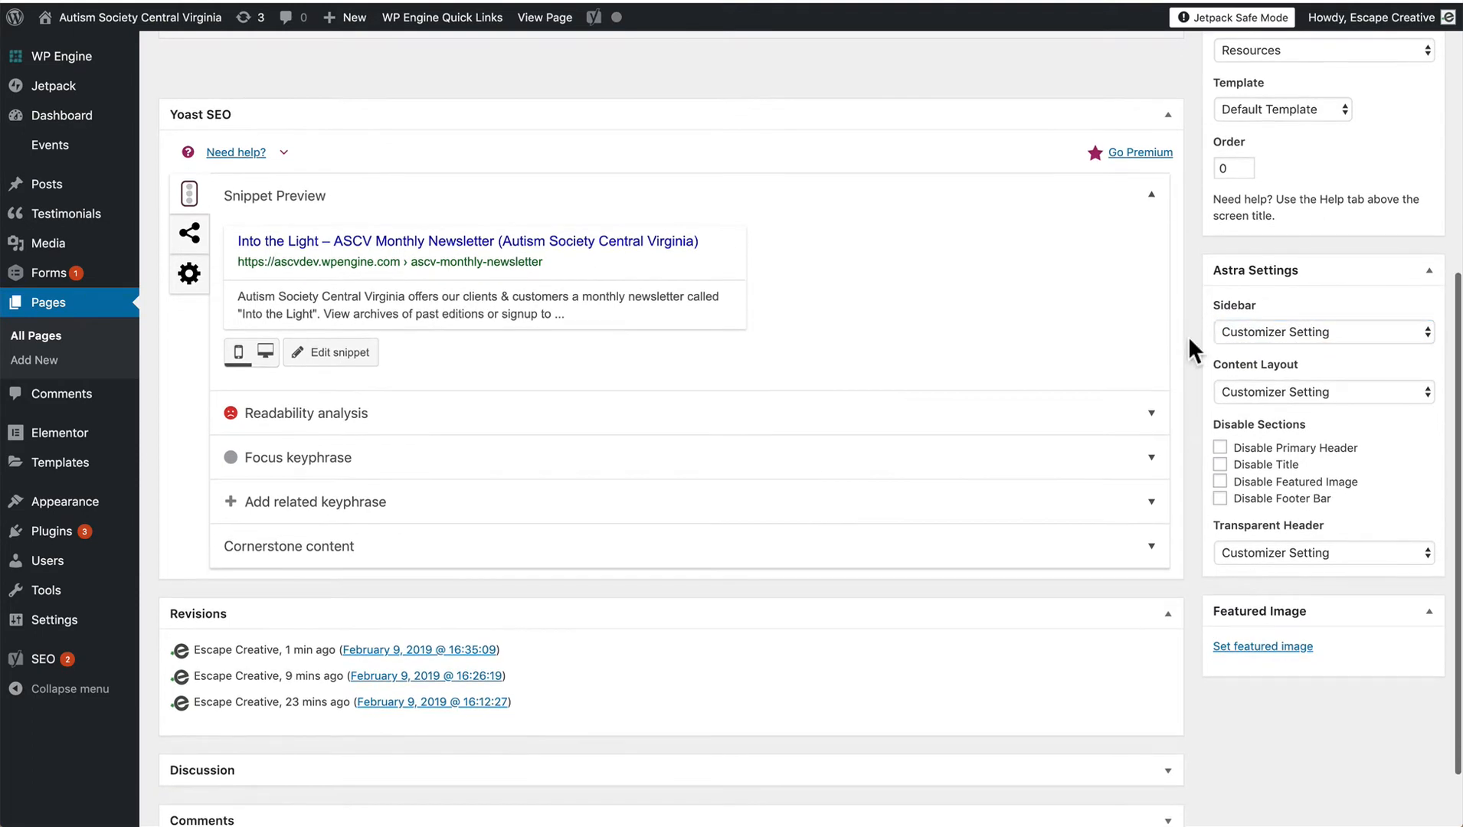
{"action": "left_click", "coordinate": [1261, 391]}
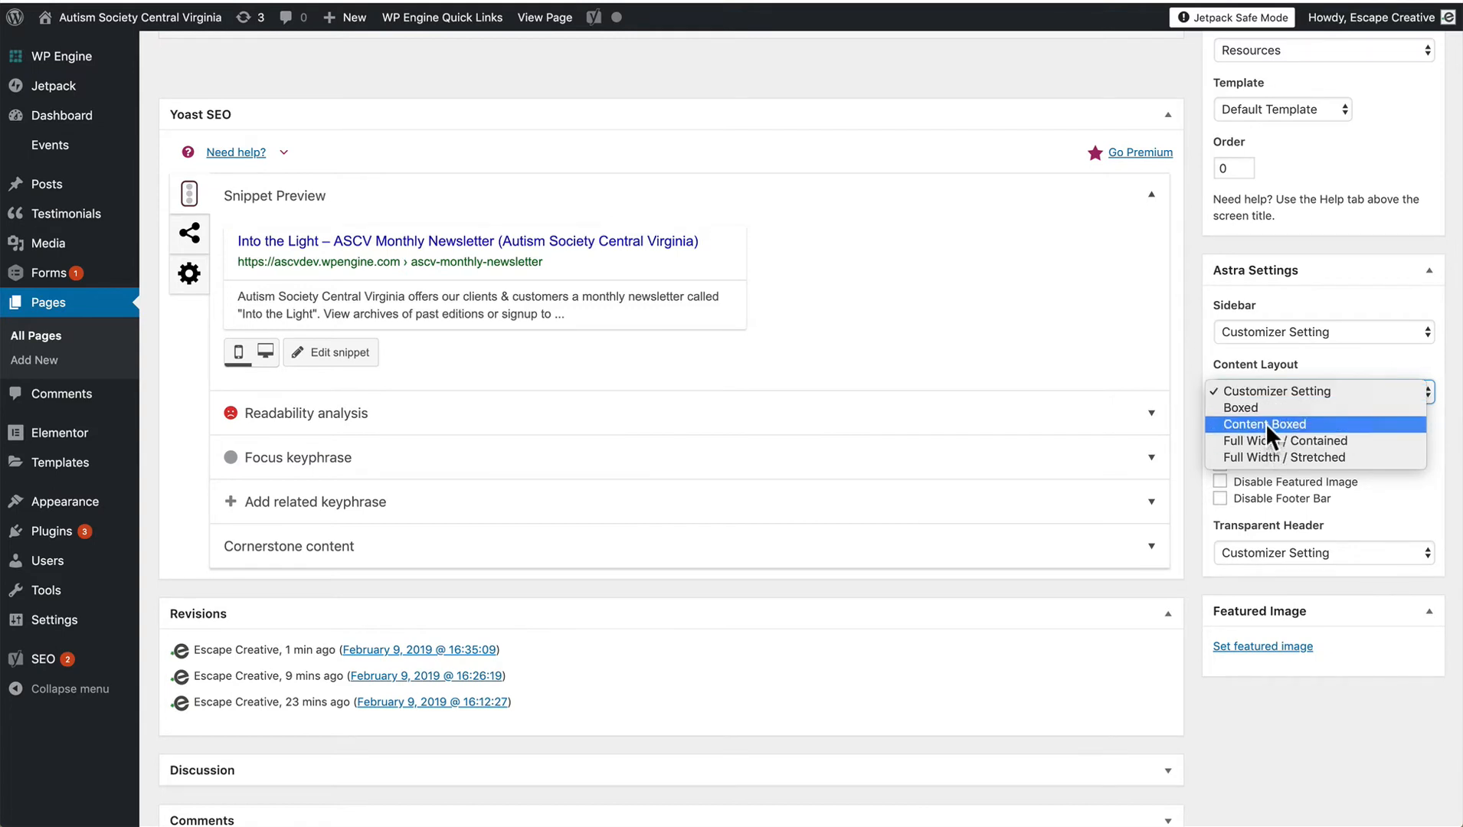
{"action": "left_click", "coordinate": [1187, 408]}
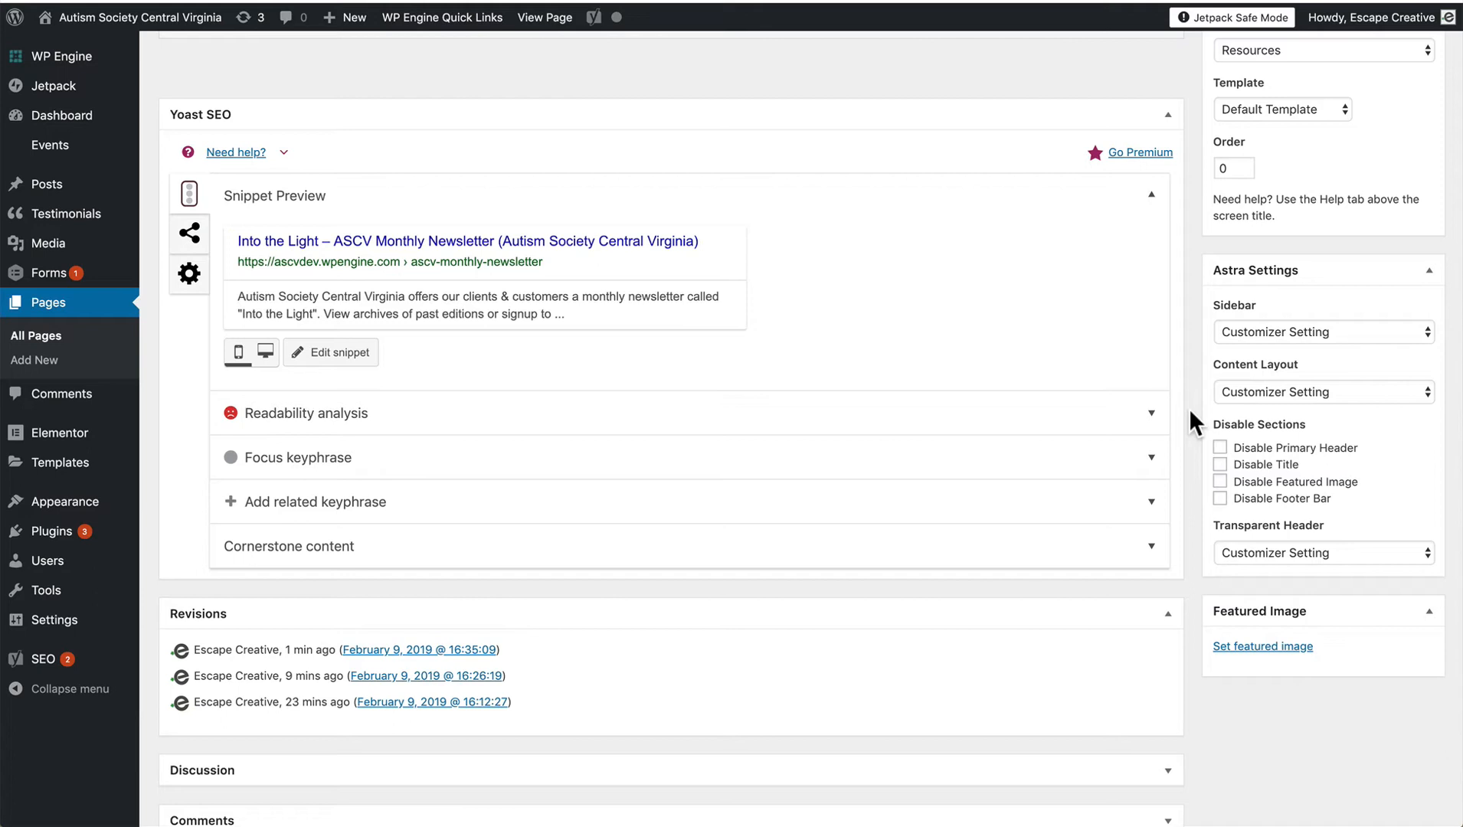
{"action": "scroll", "coordinate": [1187, 415], "scroll_direction": "down", "scroll_amount": 1}
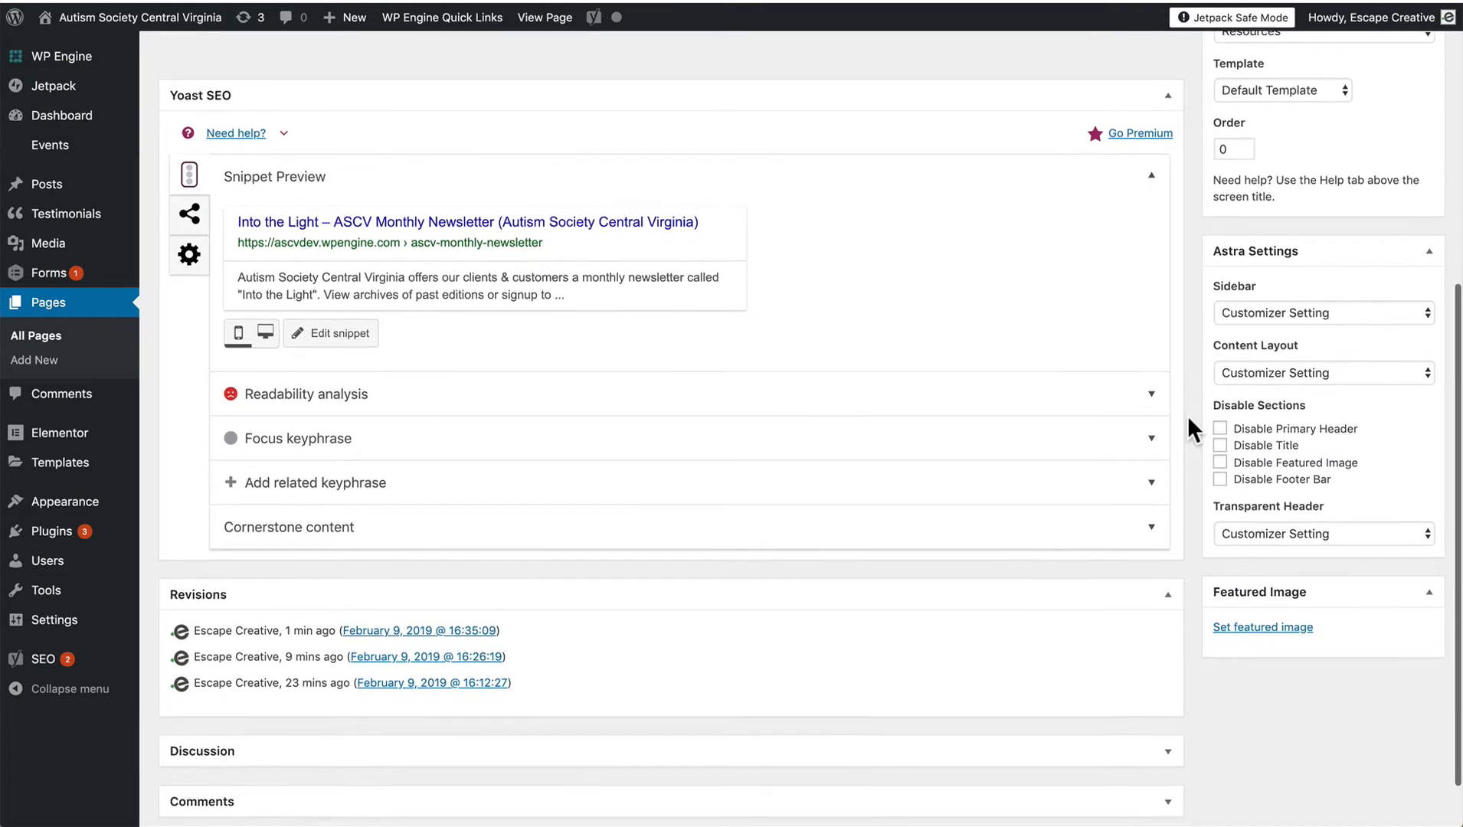
Check the Content Layout choices in the Astra Settings once more, keeping Customizer Setting selected.
{"action": "left_click", "coordinate": [1278, 359]}
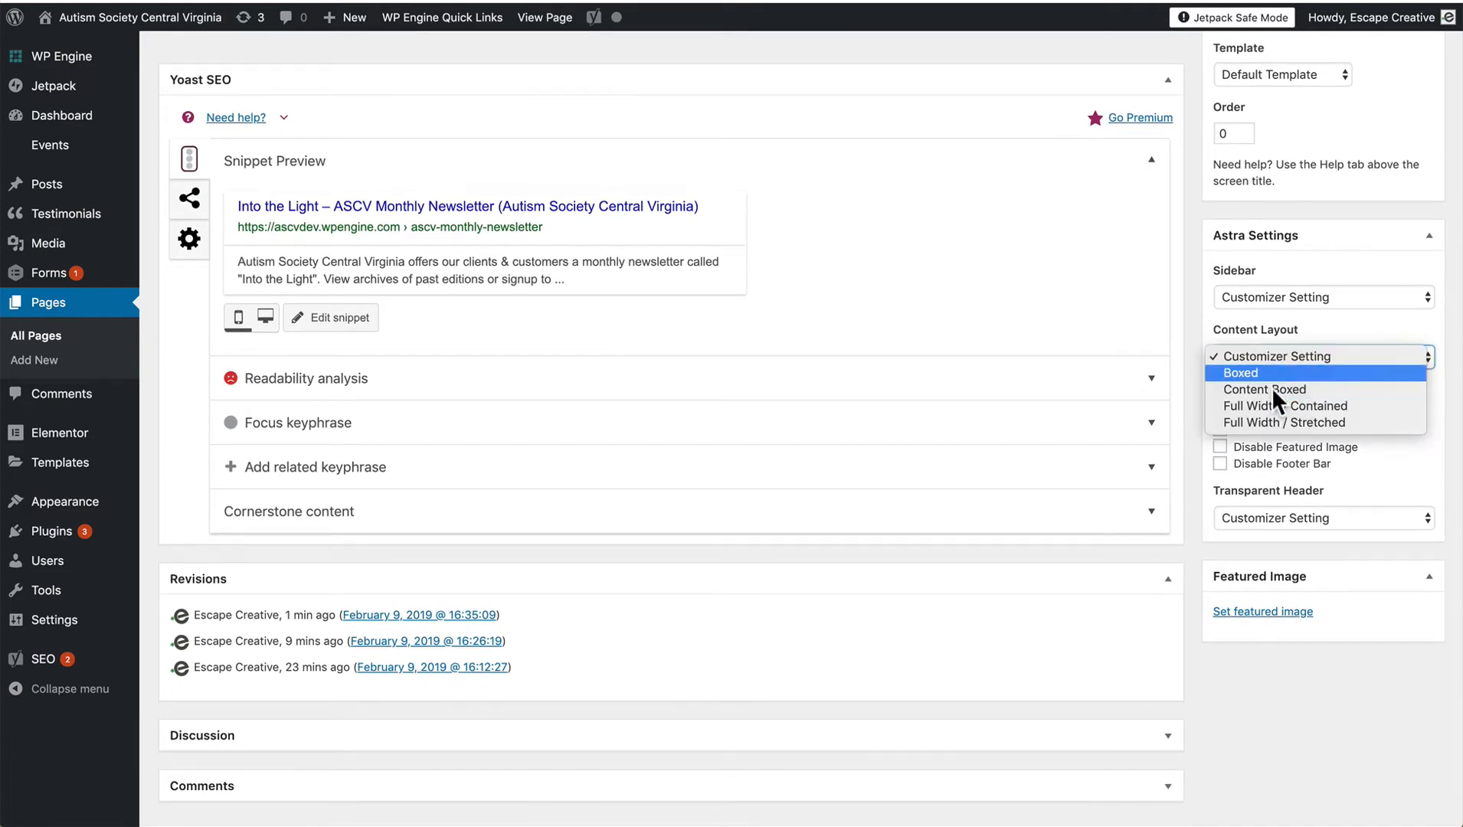
{"action": "left_click", "coordinate": [1192, 364]}
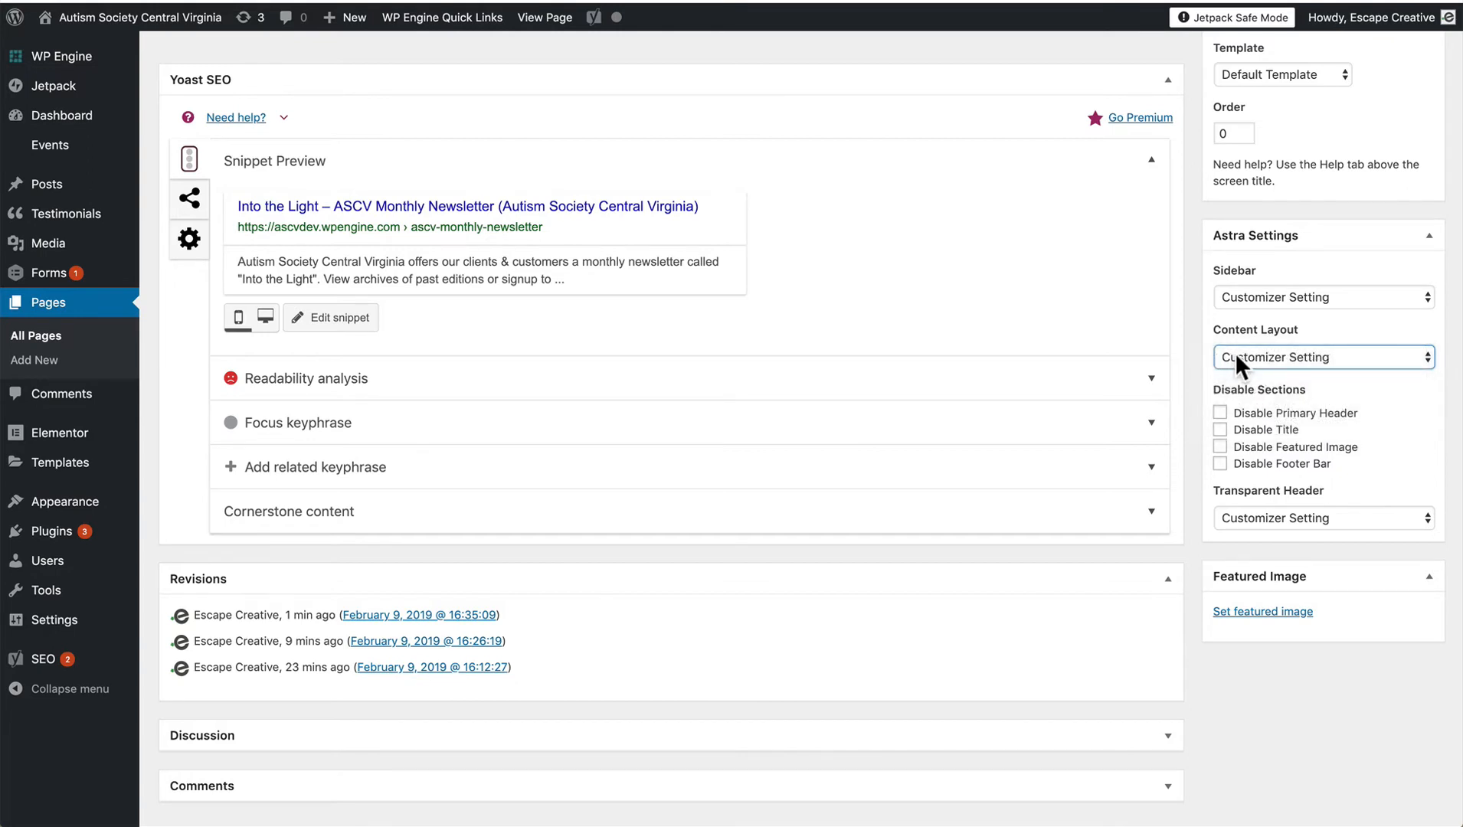
{"action": "left_click", "coordinate": [1189, 366]}
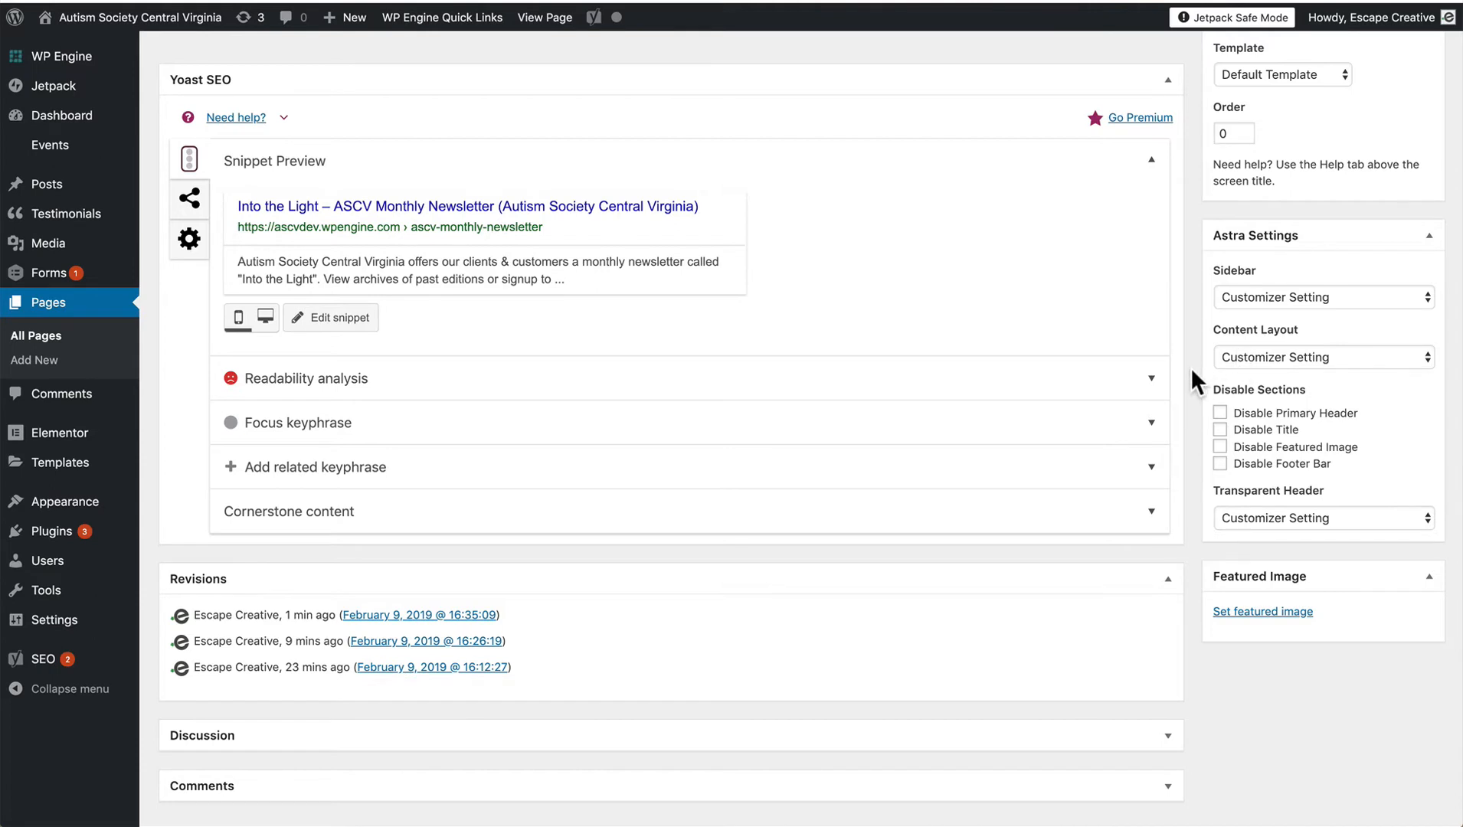
Enable Disable Title under Disable Sections in the Astra Settings and update the newsletter page.
{"action": "scroll", "coordinate": [1190, 367], "scroll_direction": "down", "scroll_amount": 1}
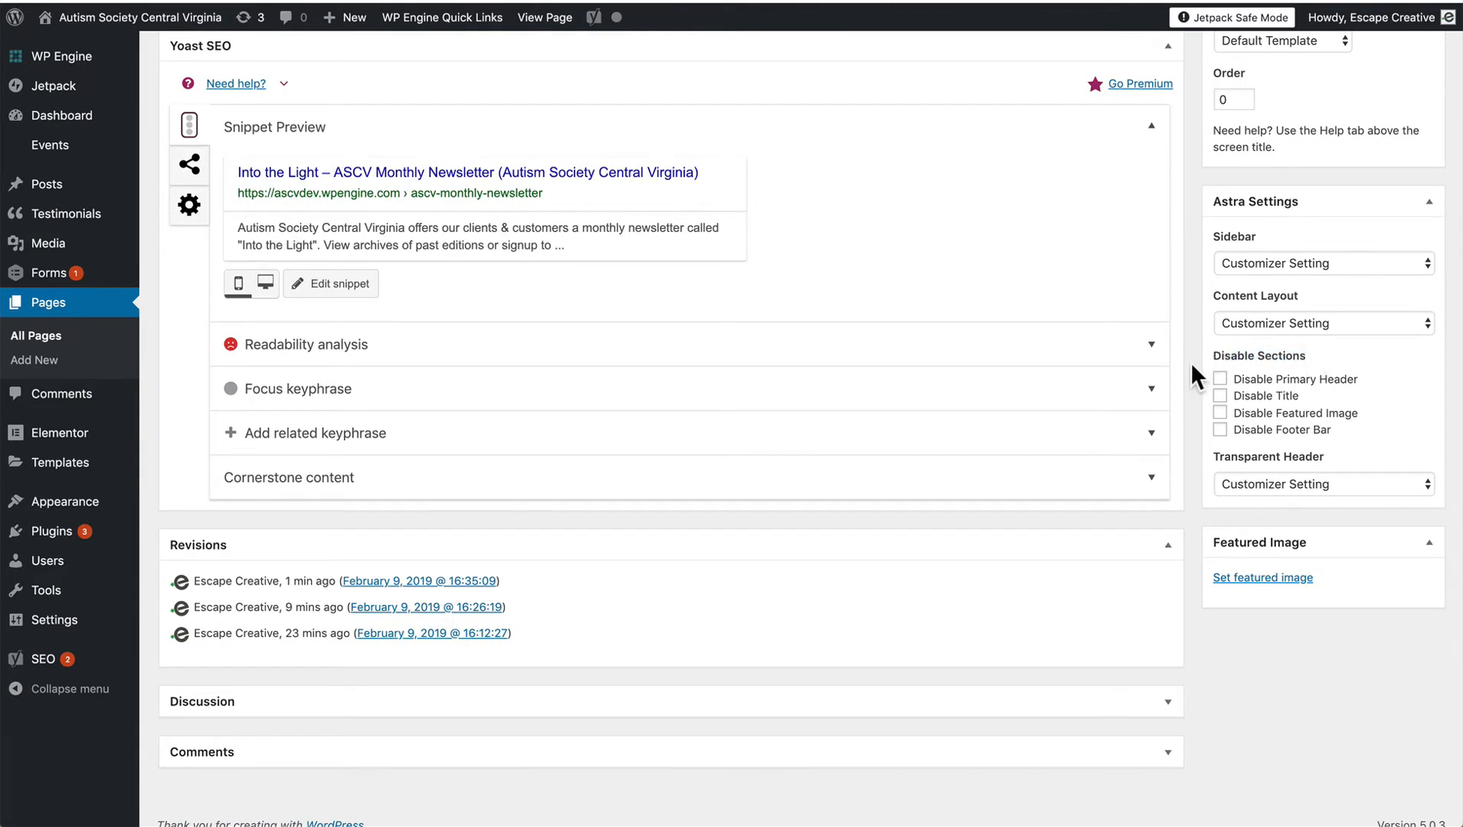
{"action": "left_click", "coordinate": [1219, 396]}
{"action": "scroll", "coordinate": [1192, 429], "scroll_direction": "up", "scroll_amount": 7}
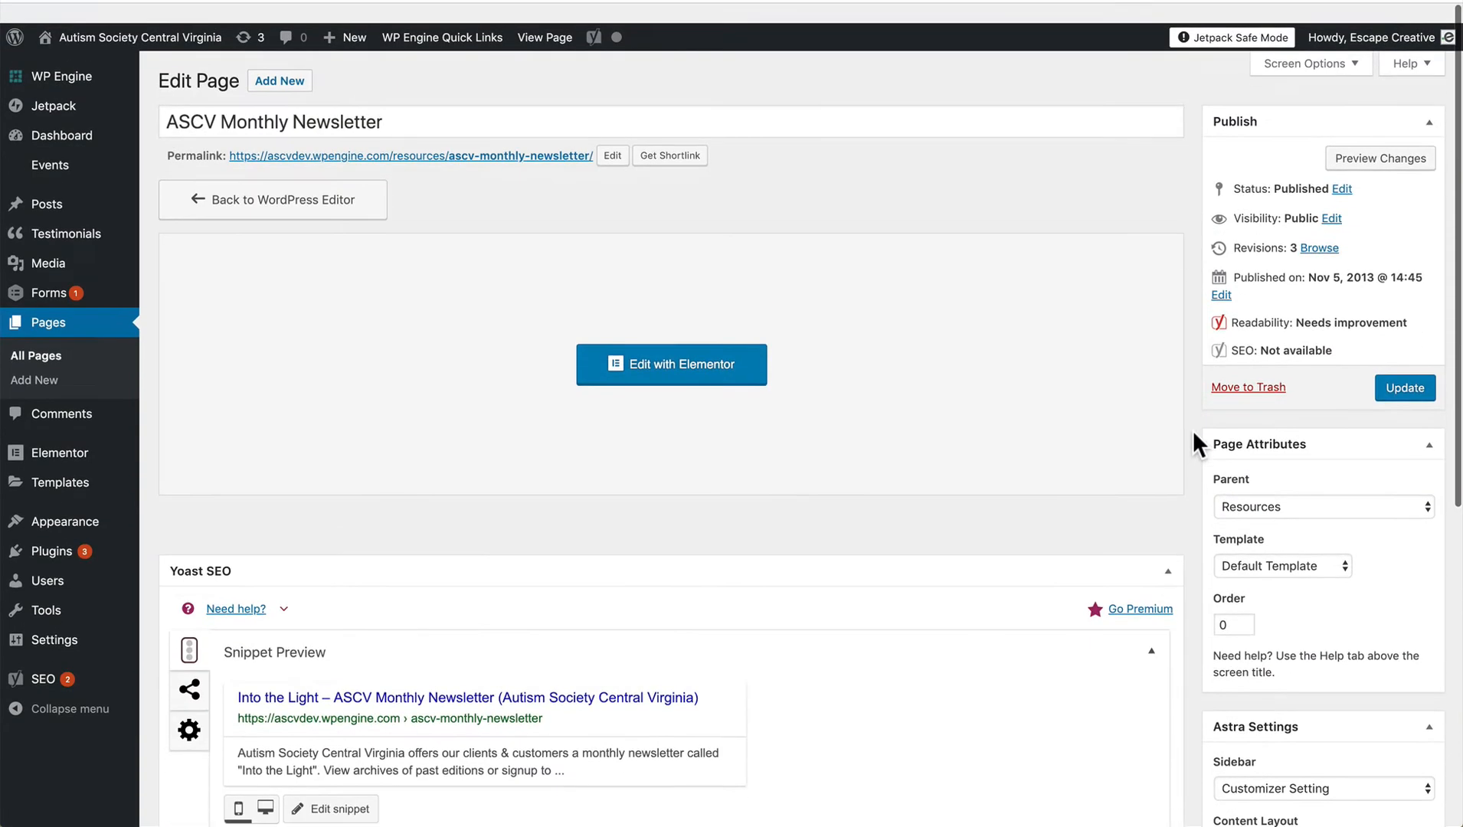
{"action": "left_click", "coordinate": [1396, 366]}
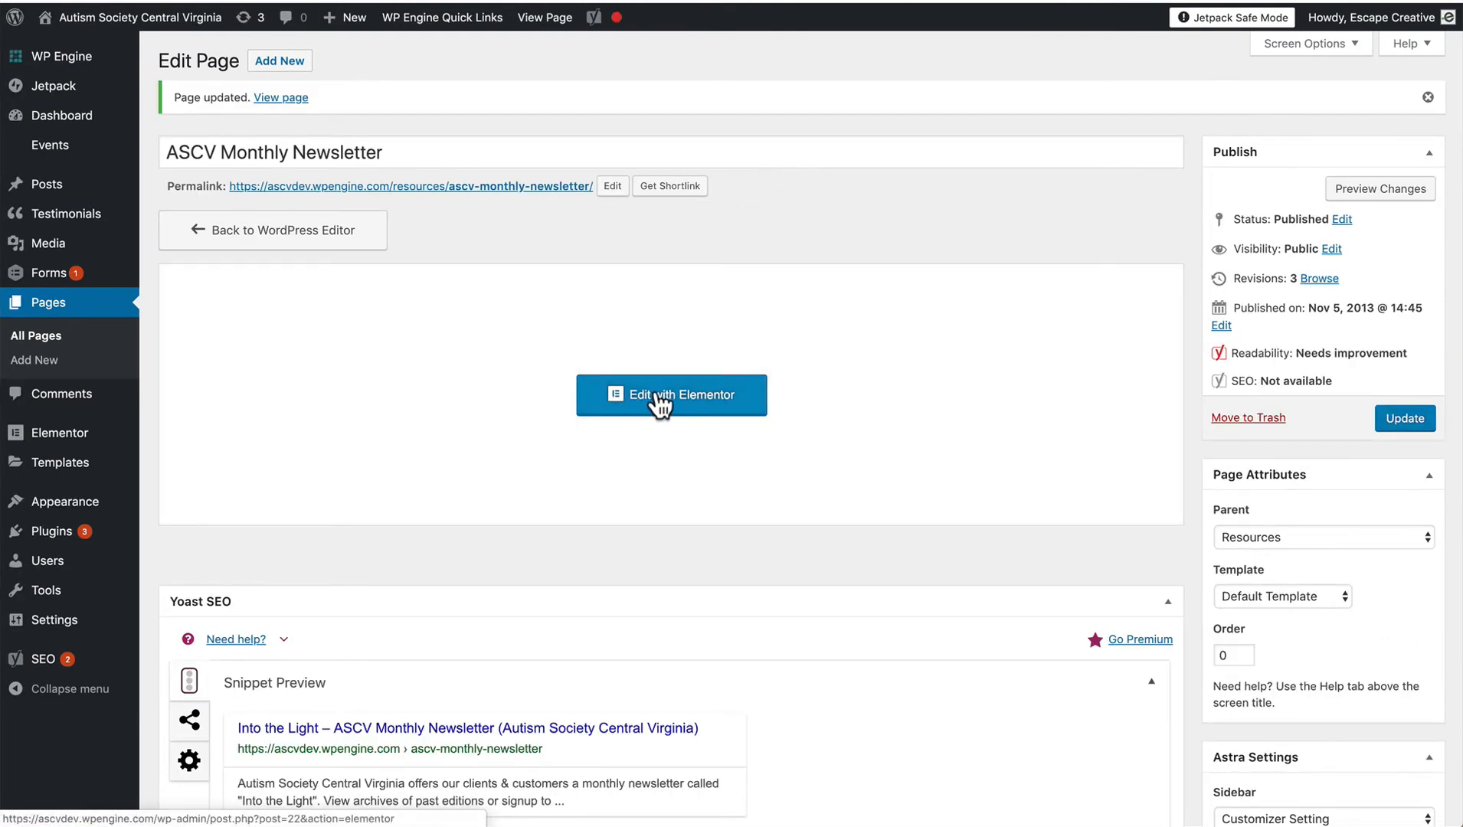
Open the newsletter page in Elementor and review the whole page without its title, from header to footer.
{"action": "left_click", "coordinate": [652, 398]}
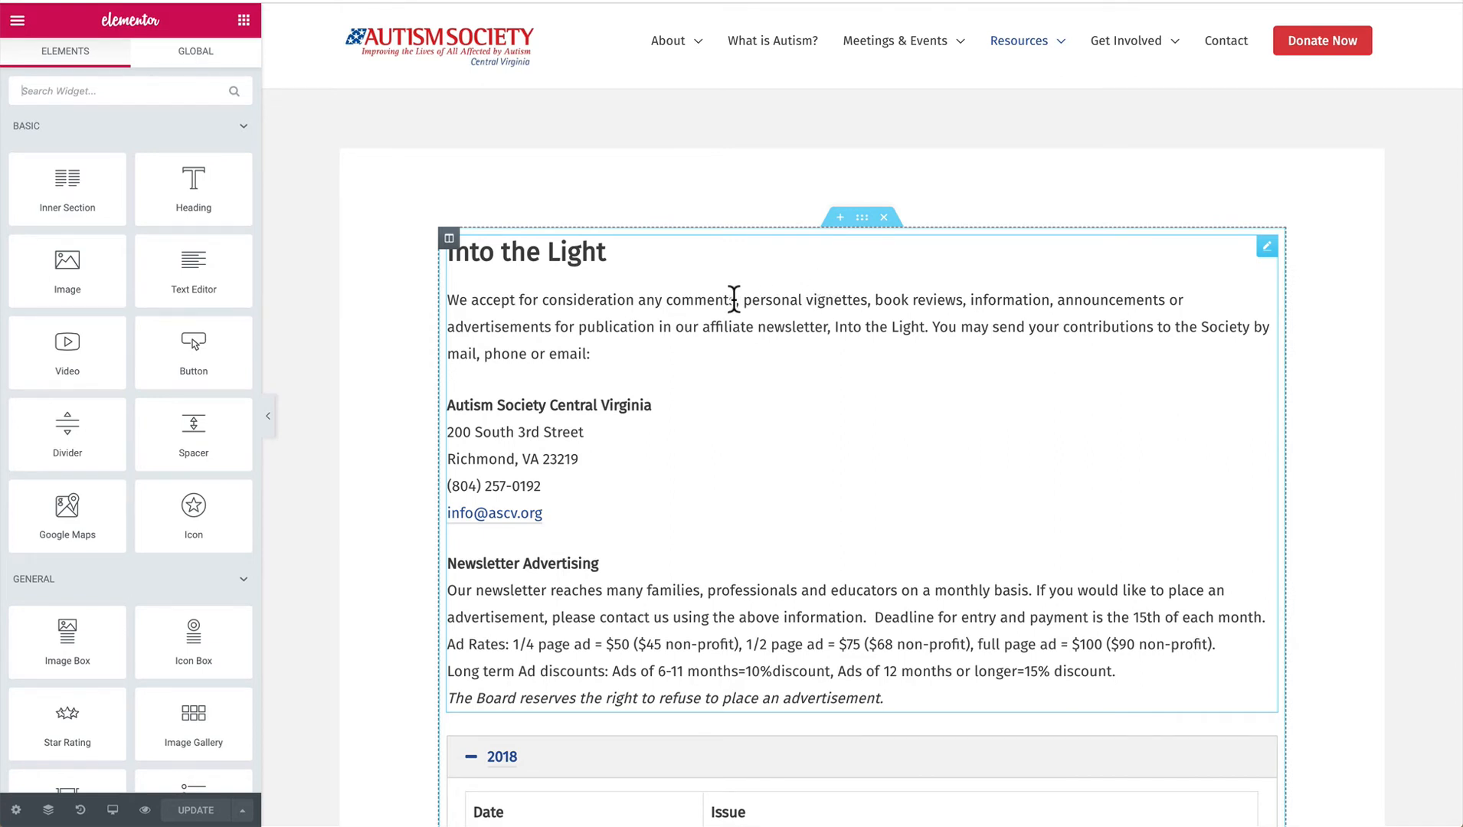
{"action": "scroll", "coordinate": [734, 299], "scroll_direction": "down", "scroll_amount": 1}
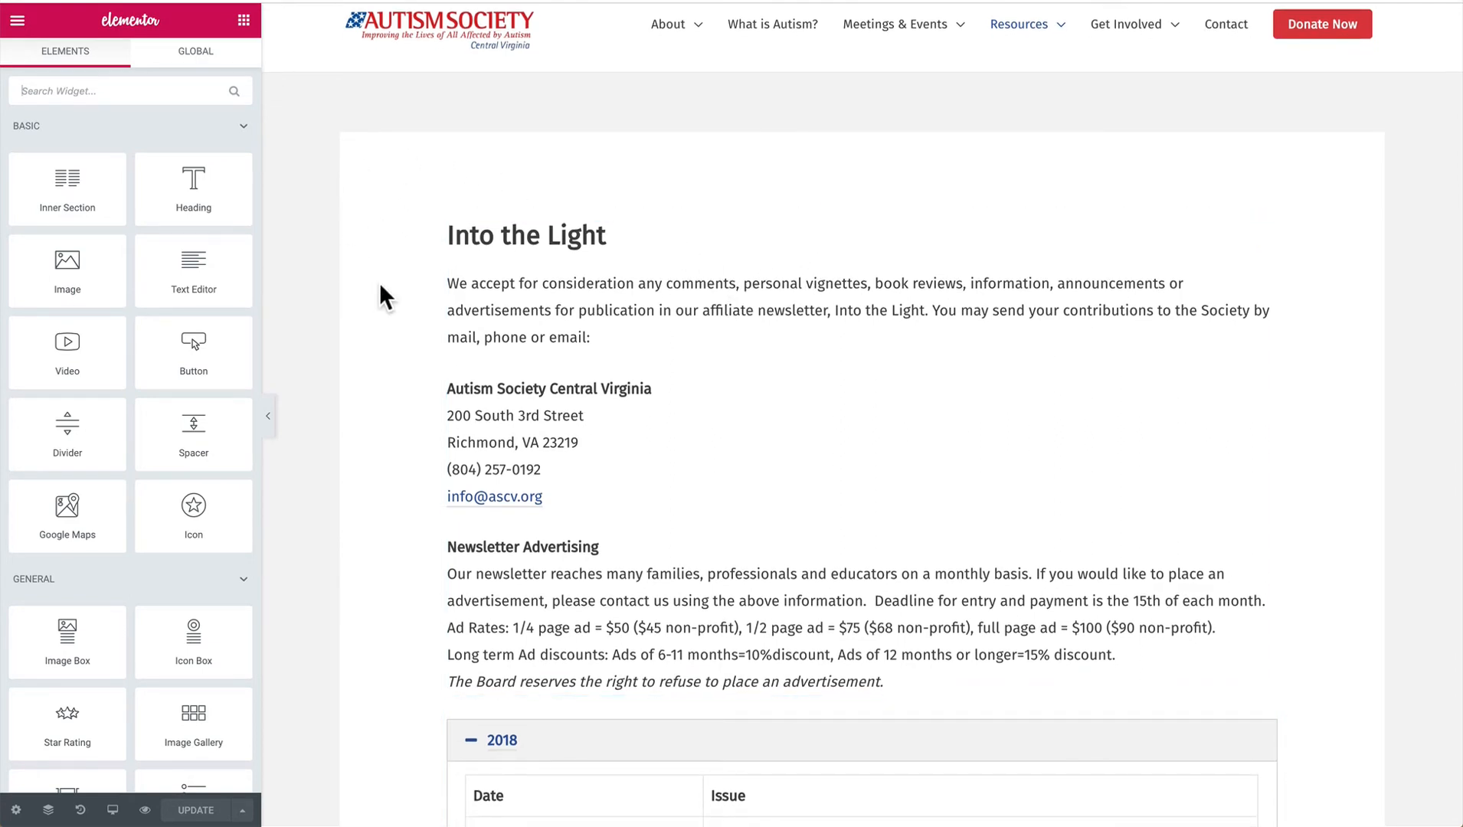
{"action": "scroll", "coordinate": [380, 285], "scroll_direction": "down", "scroll_amount": 15}
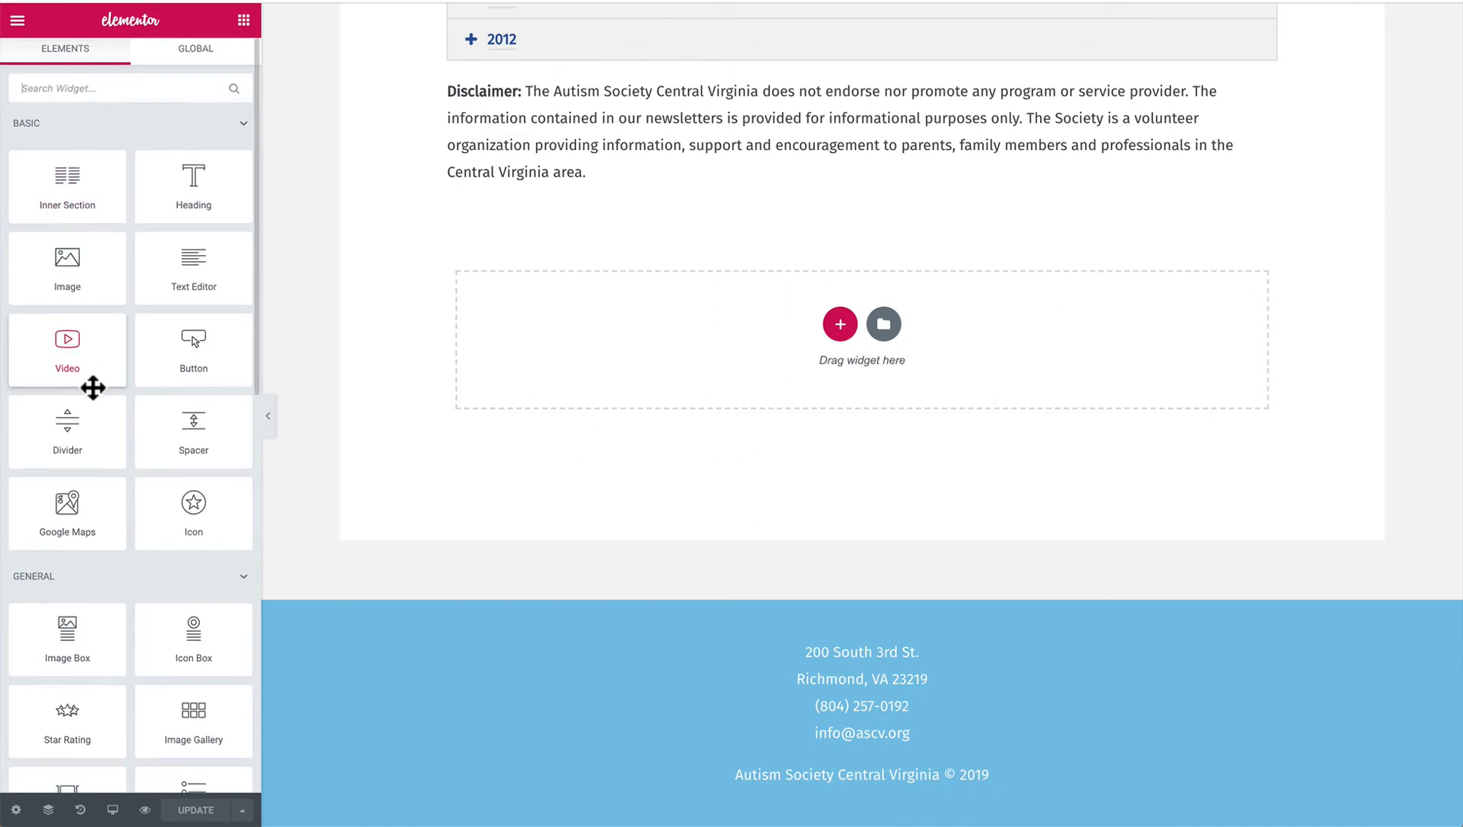
{"action": "scroll", "coordinate": [91, 385], "scroll_direction": "down", "scroll_amount": 6}
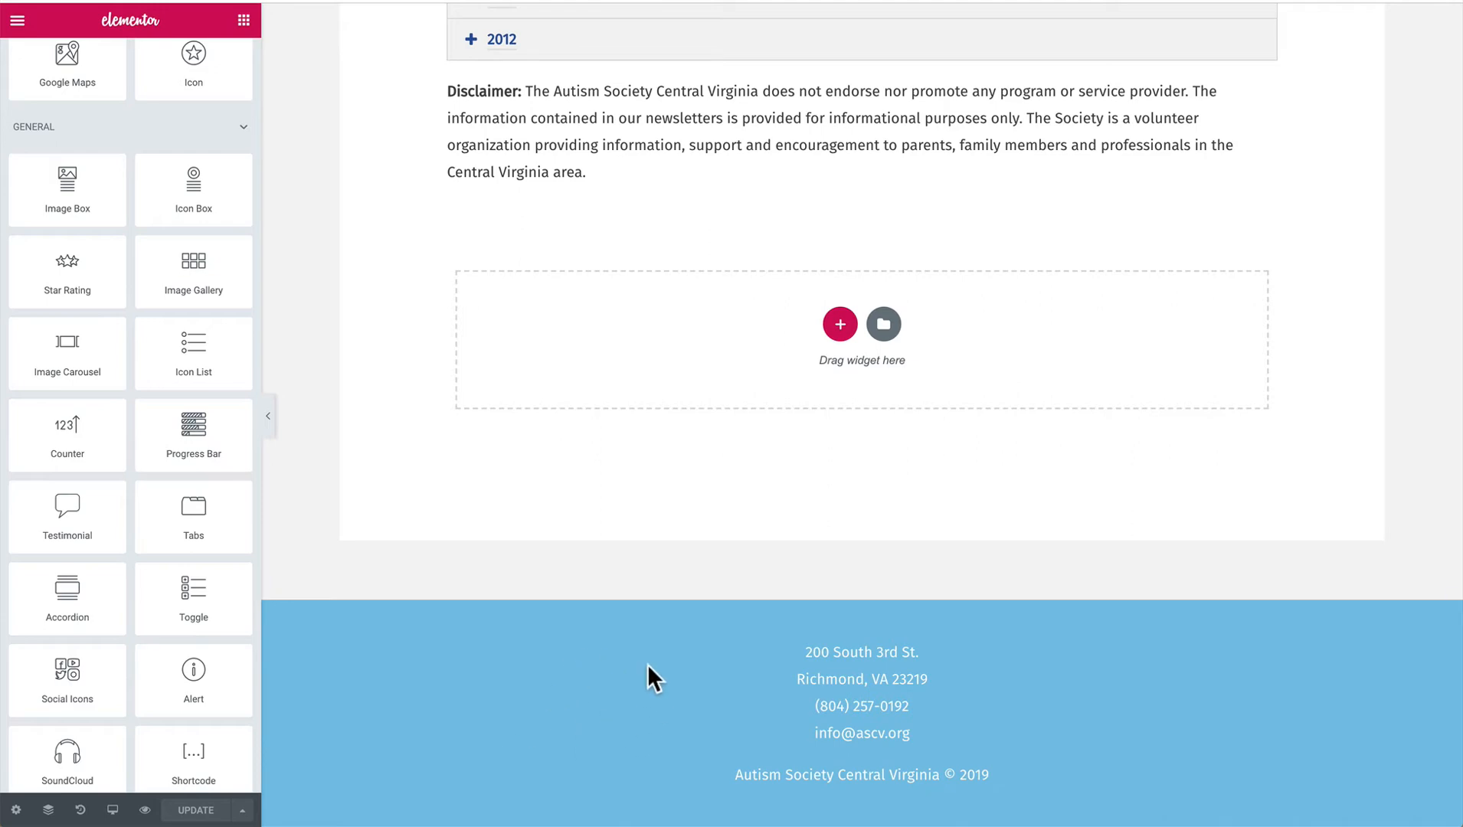
{"action": "scroll", "coordinate": [609, 657], "scroll_direction": "up", "scroll_amount": 20}
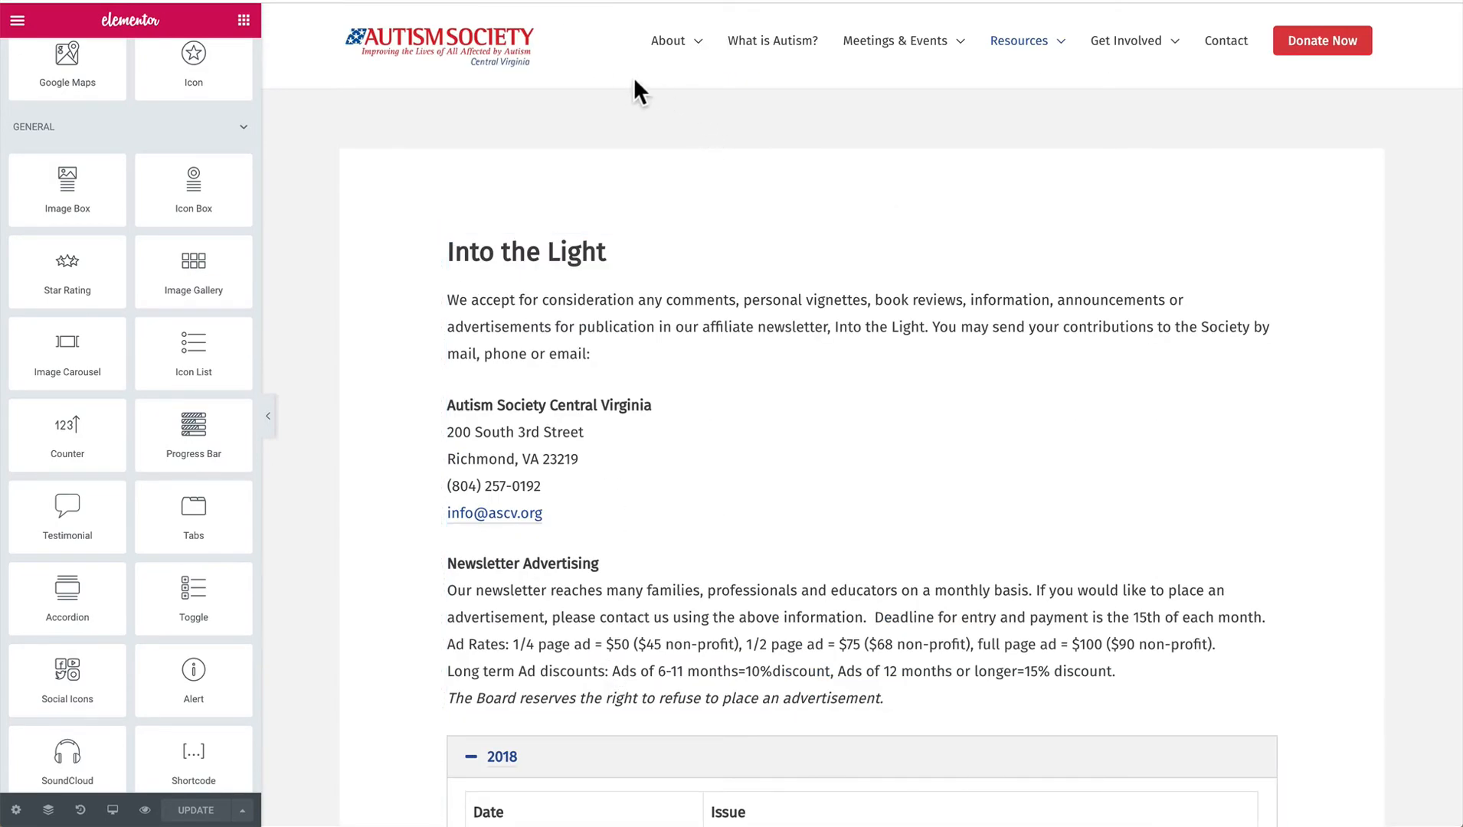
Set the newsletter page's Content Layout to Full Width / Stretched in the WordPress page editor and update the page.
{"action": "mouse_move", "coordinate": [684, 56]}
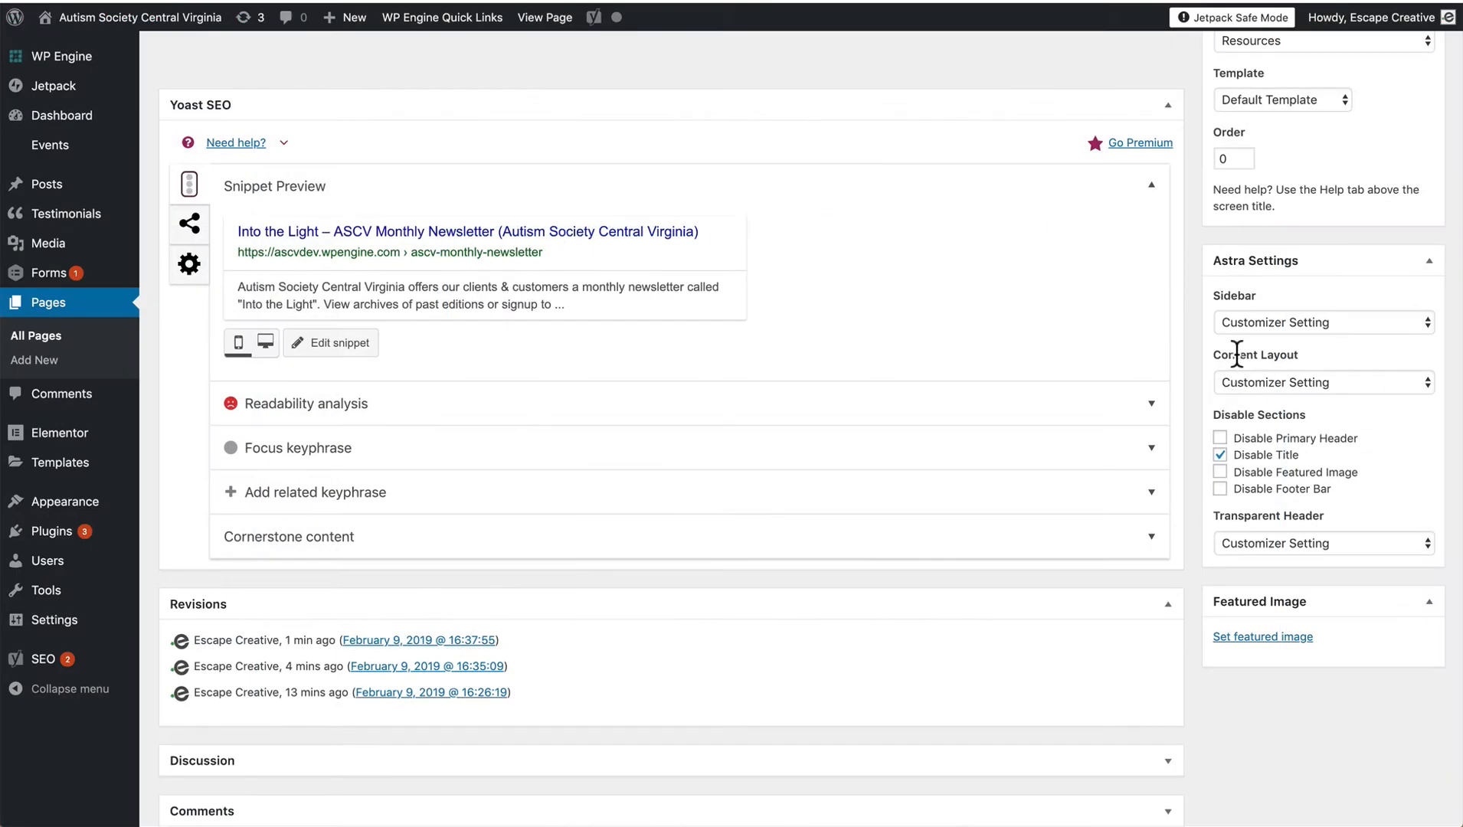
{"action": "left_click", "coordinate": [1274, 381]}
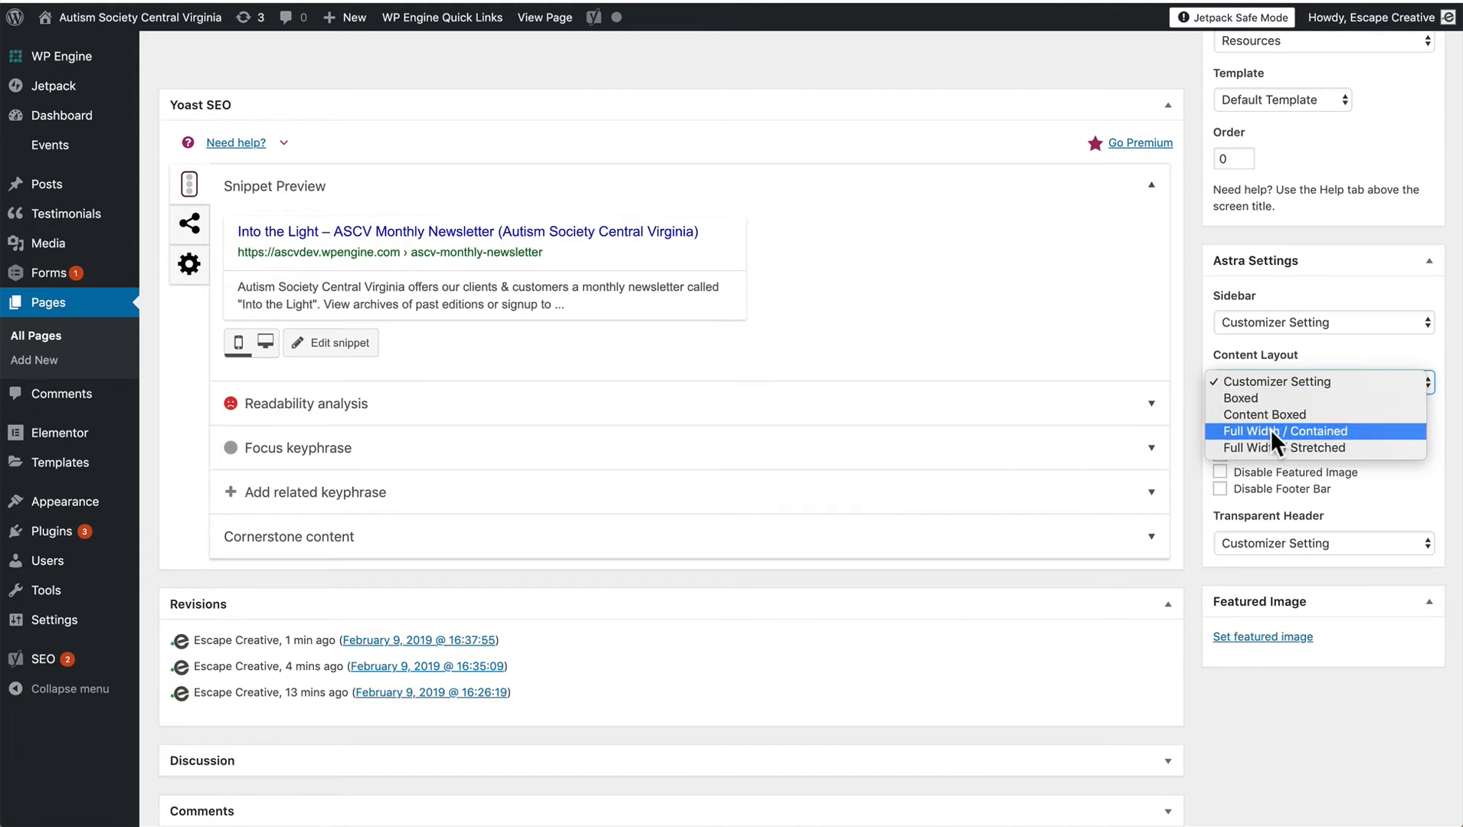
{"action": "left_click", "coordinate": [1259, 445]}
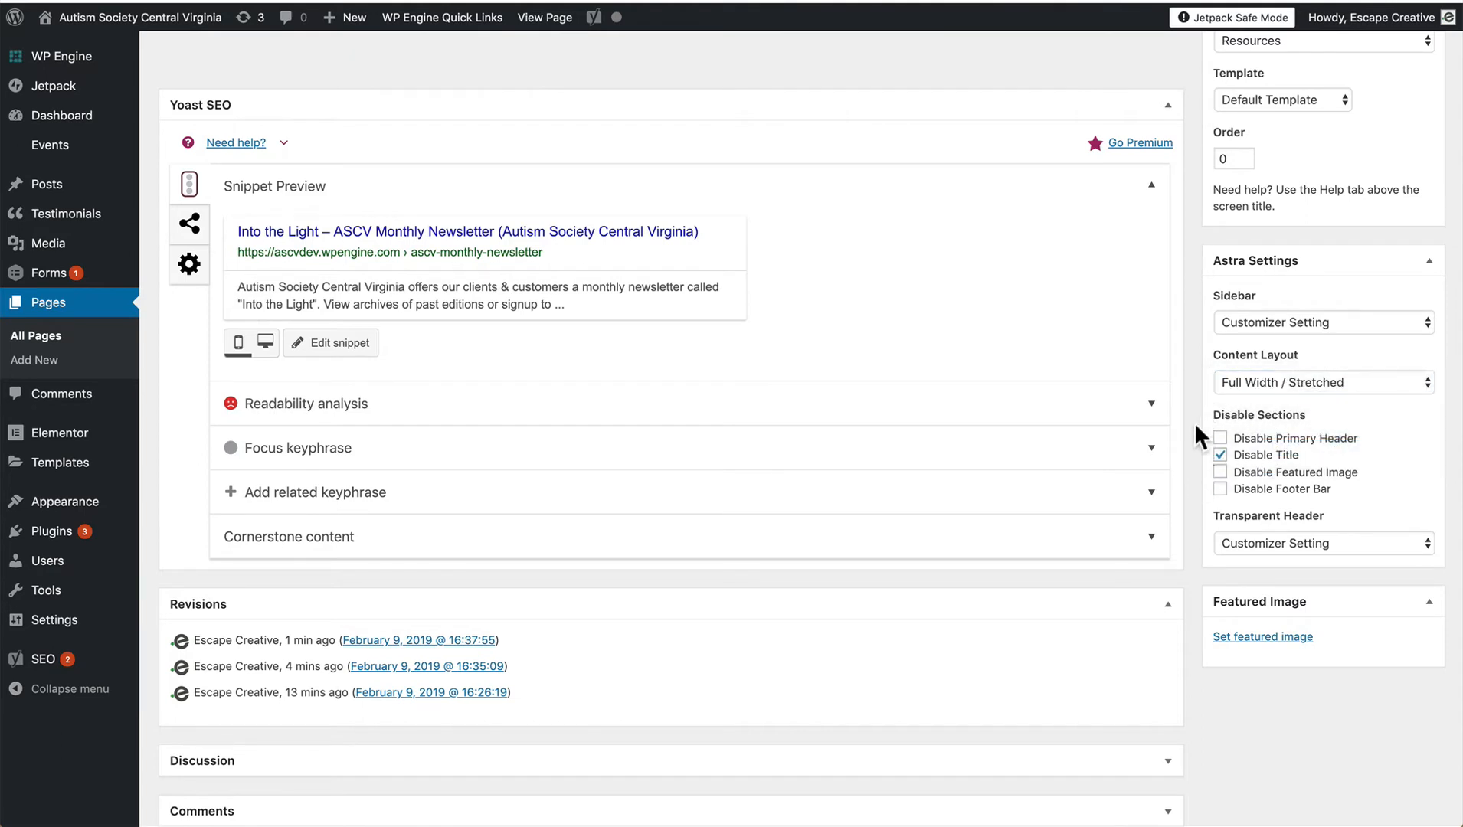
{"action": "scroll", "coordinate": [1194, 422], "scroll_direction": "up", "scroll_amount": 5}
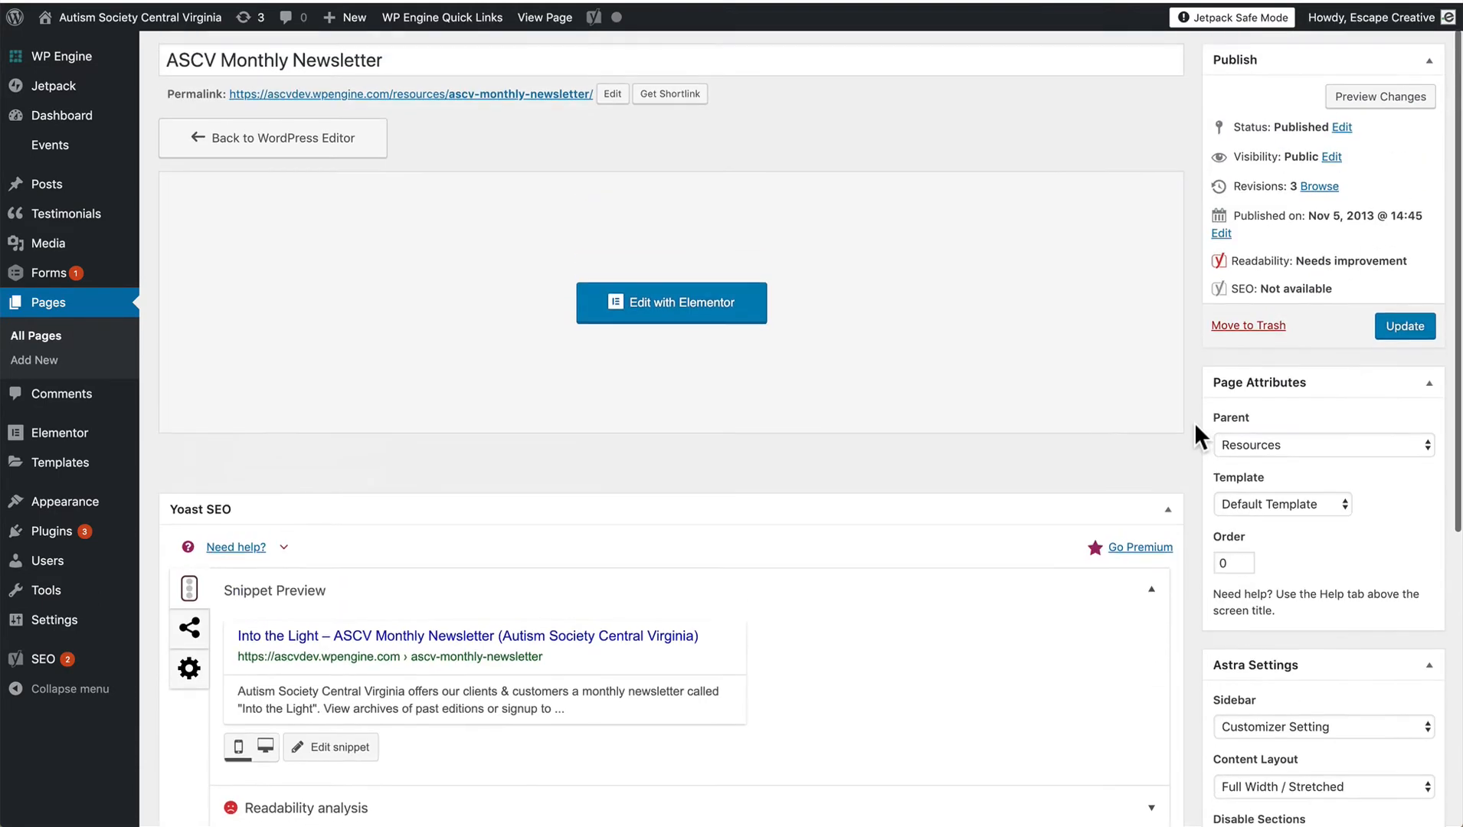
{"action": "left_click", "coordinate": [1403, 335]}
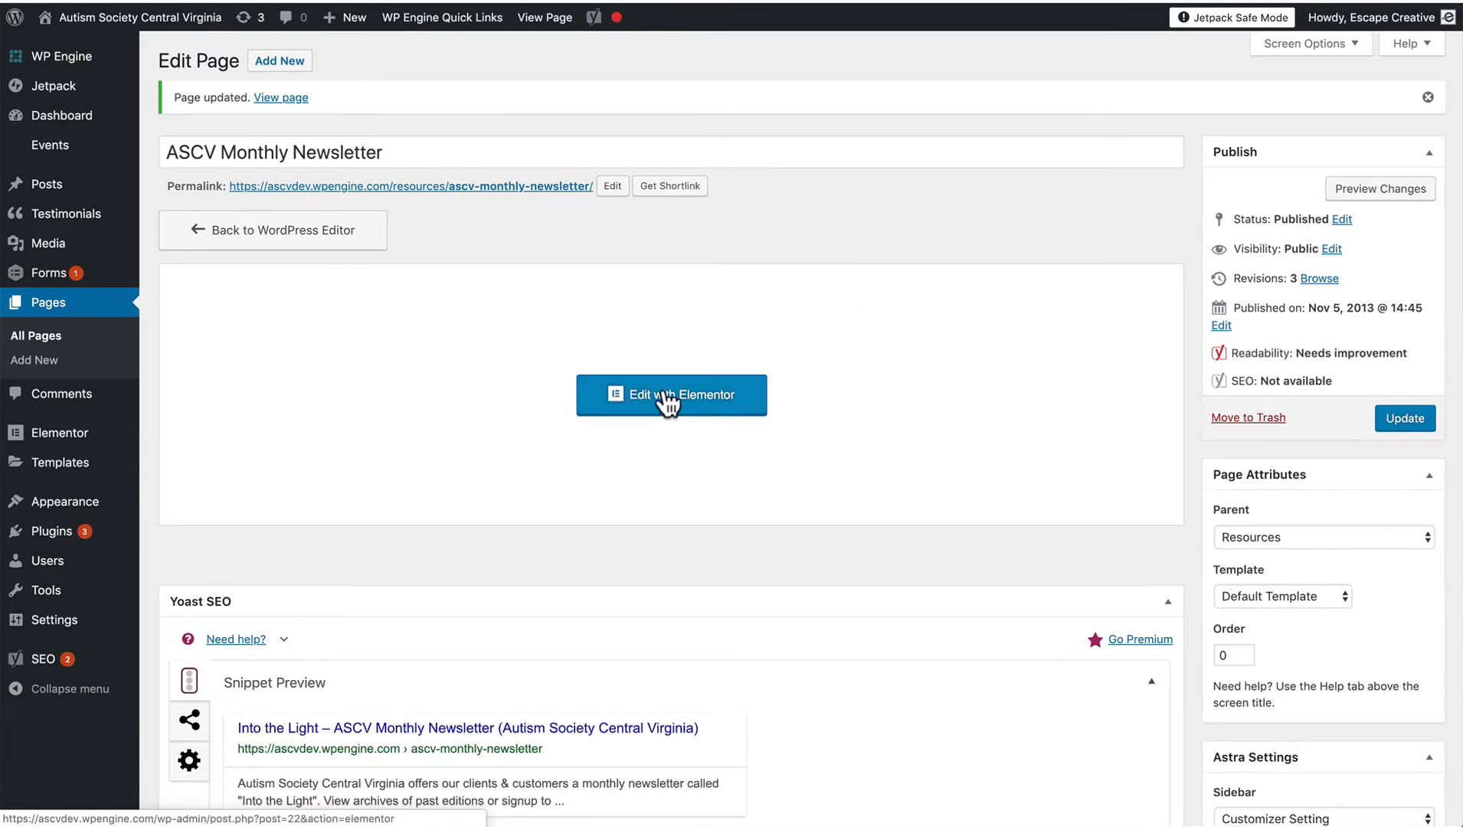
Open the newsletter page in Elementor and review the stretched layout from the Into the Light heading down to the footer.
{"action": "left_click", "coordinate": [667, 396]}
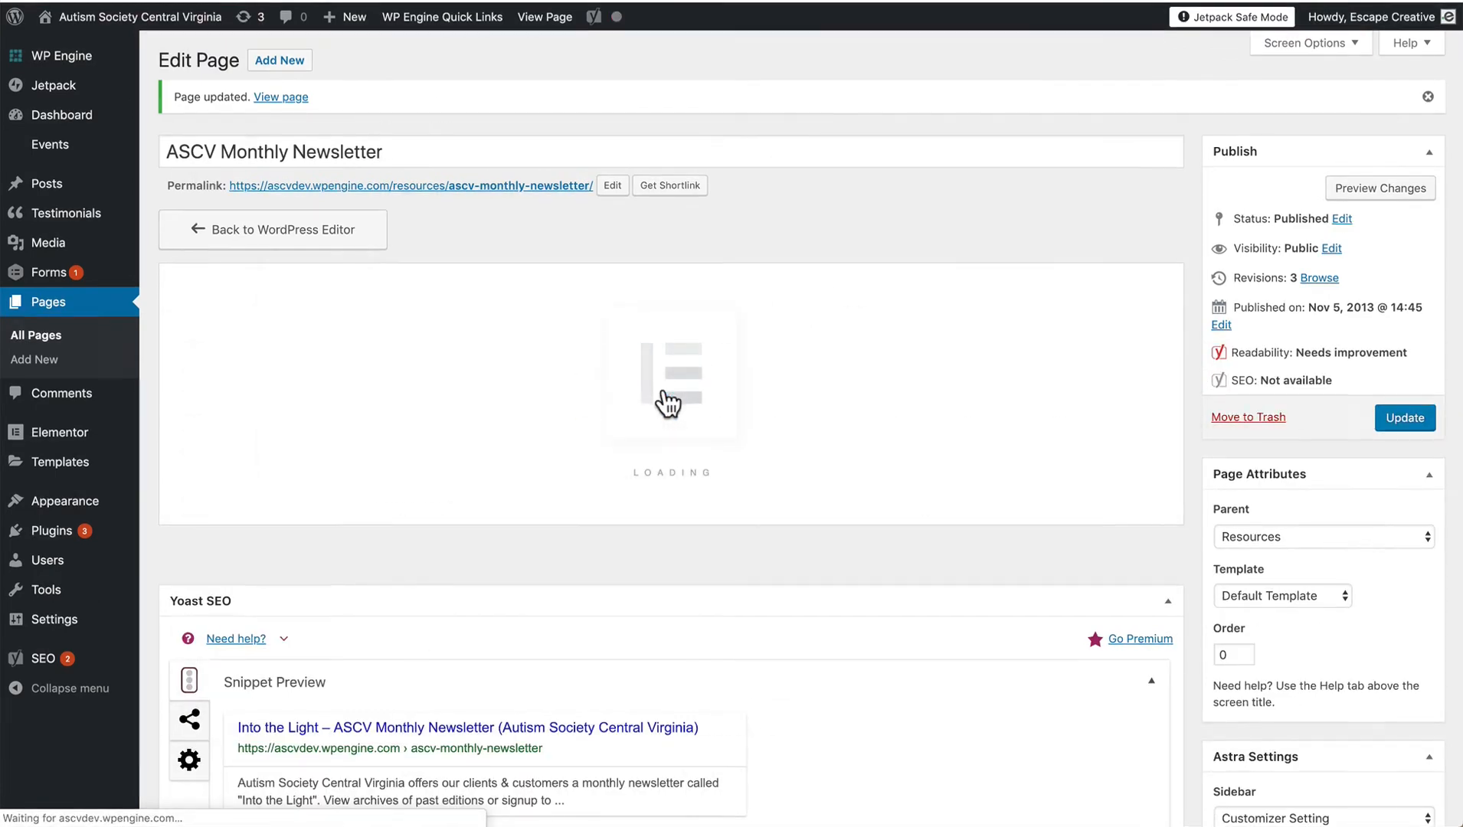
{"action": "scroll", "coordinate": [666, 398], "scroll_direction": "down", "scroll_amount": 15}
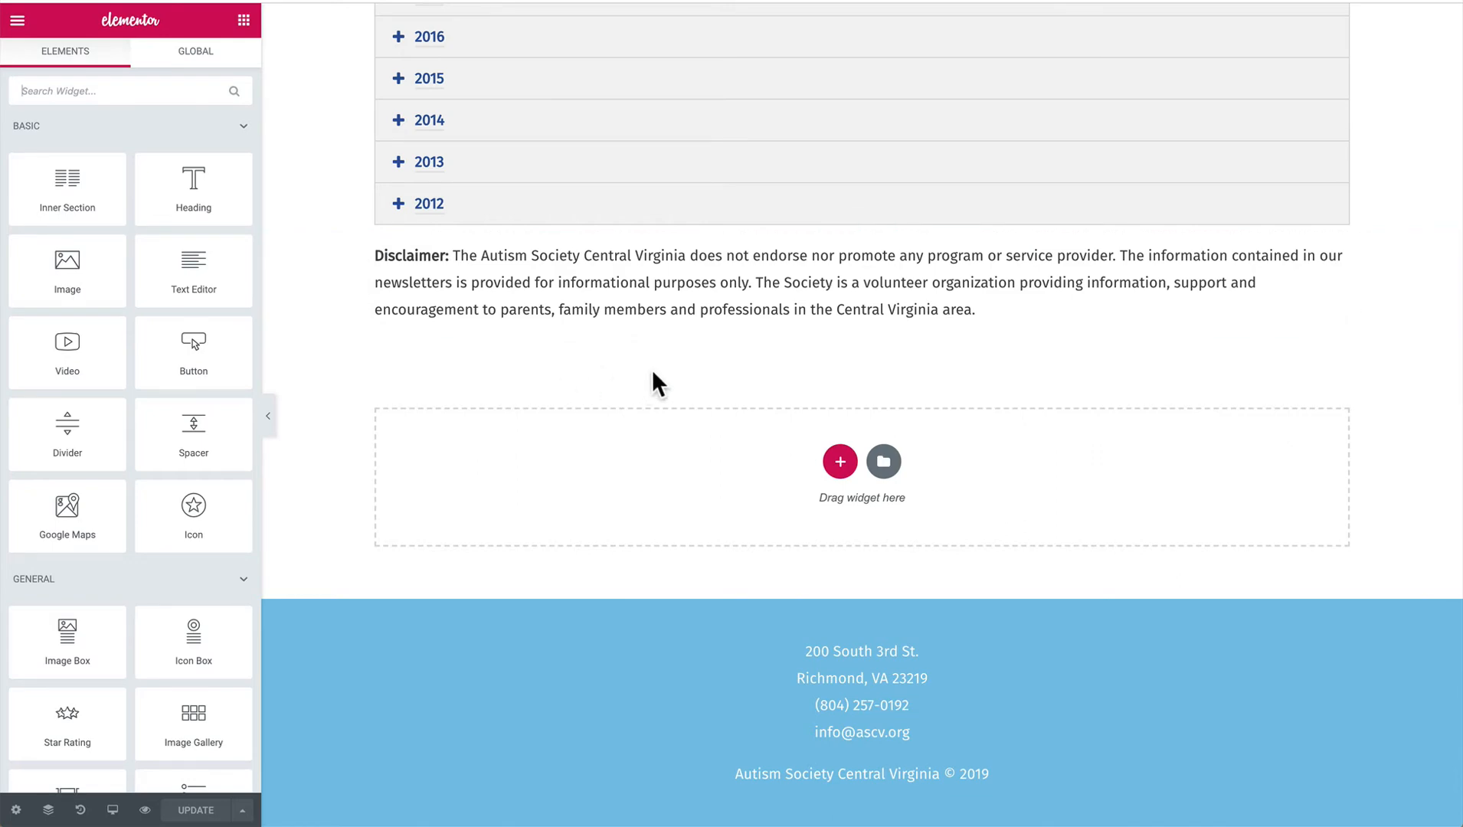
{"action": "scroll", "coordinate": [652, 369], "scroll_direction": "up", "scroll_amount": 15}
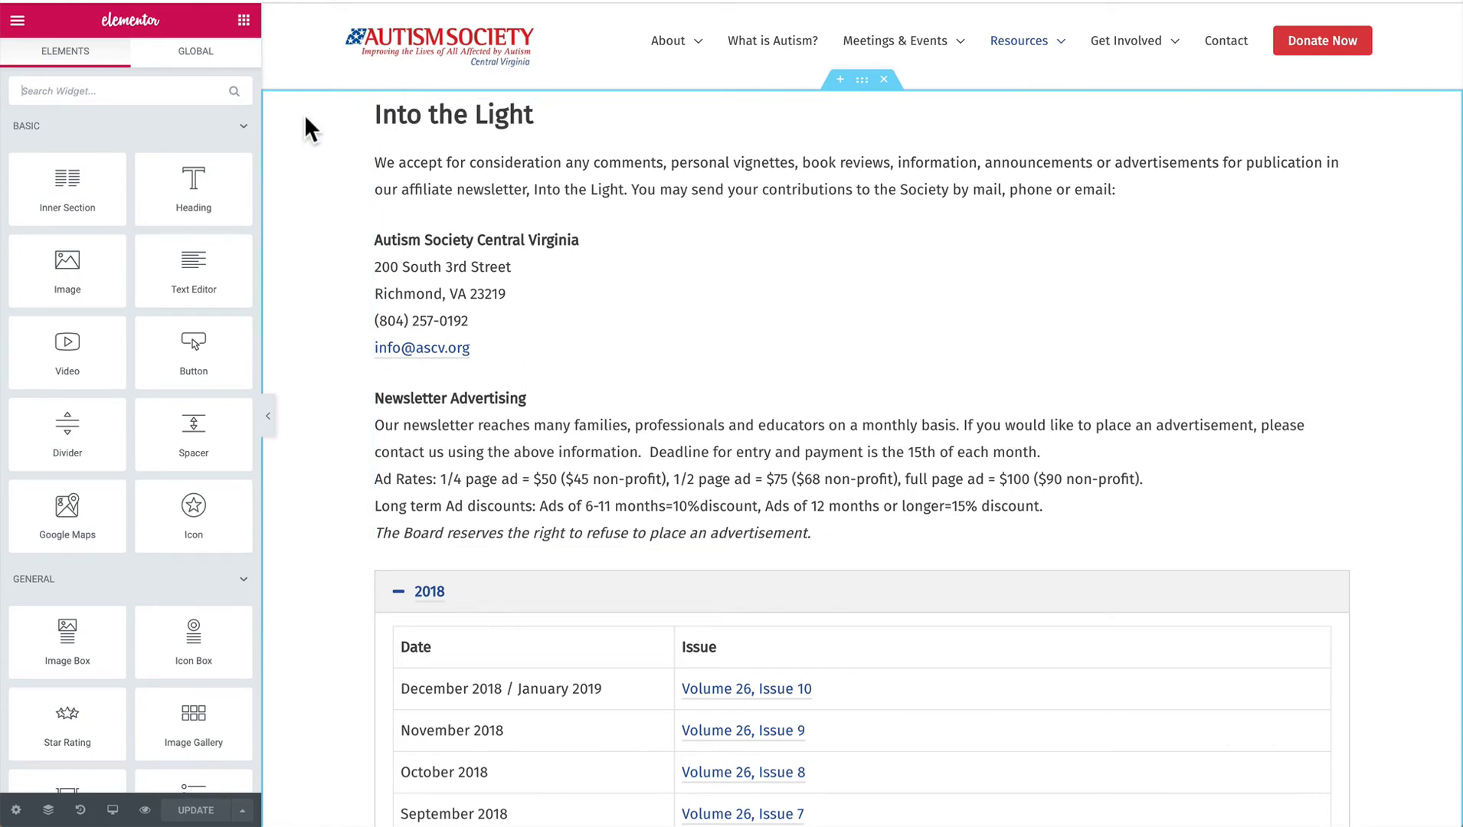
{"action": "scroll", "coordinate": [330, 245], "scroll_direction": "down", "scroll_amount": 15}
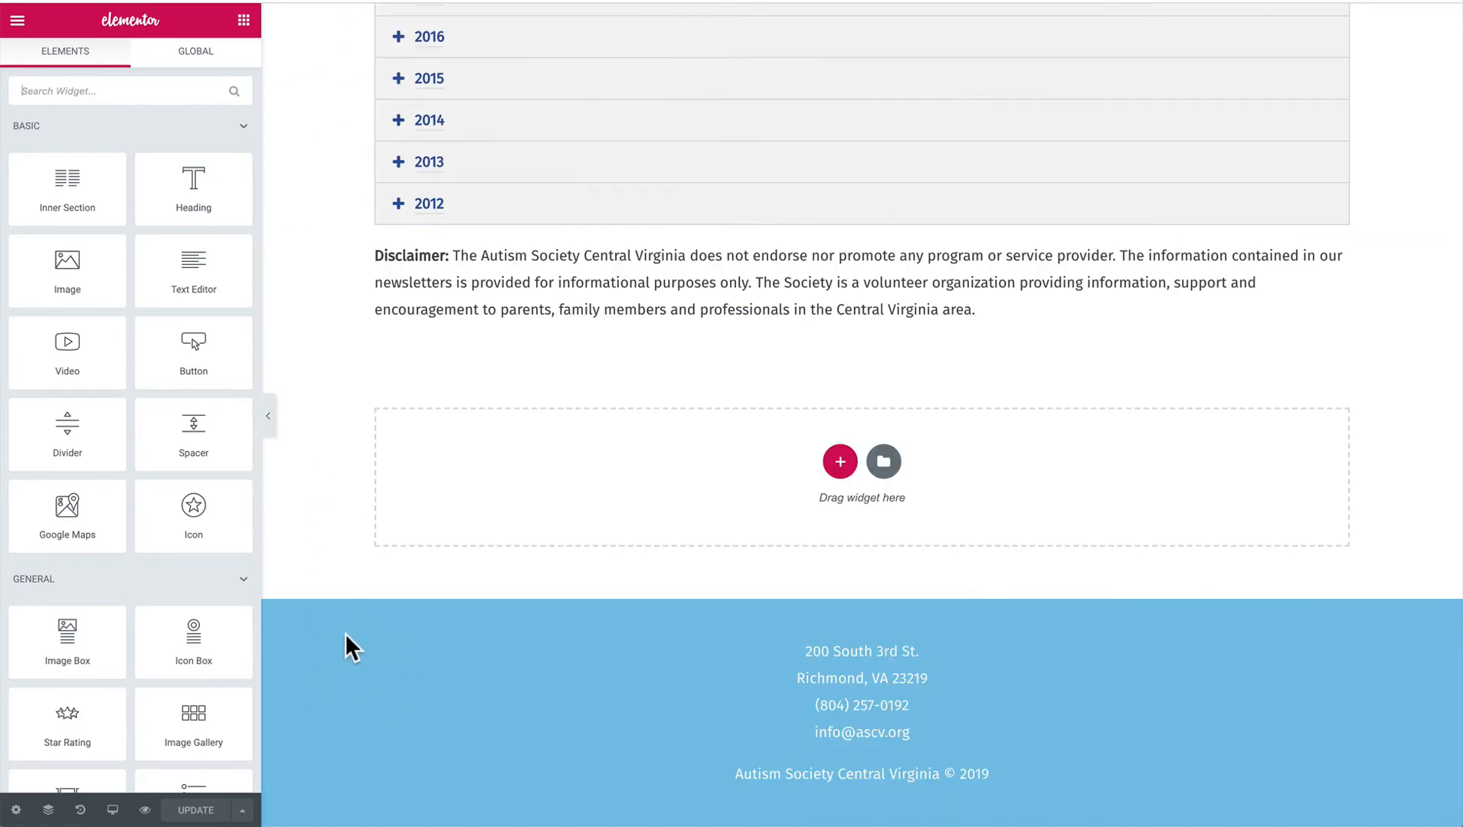
{"action": "scroll", "coordinate": [318, 438], "scroll_direction": "up", "scroll_amount": 15}
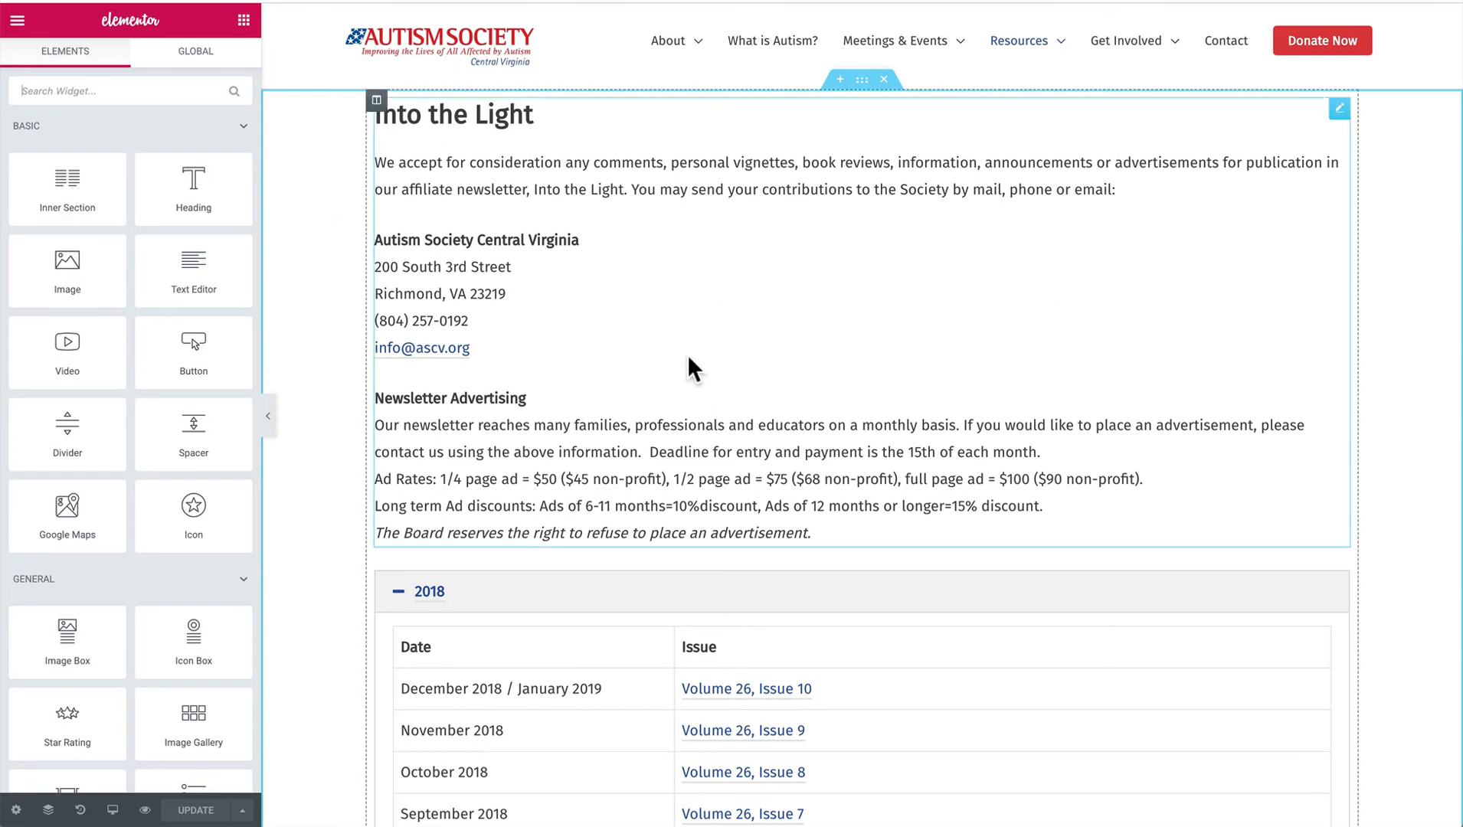
Add a new section with two equal columns below the disclaimer text.
{"action": "scroll", "coordinate": [687, 354], "scroll_direction": "down", "scroll_amount": 10}
{"action": "scroll", "coordinate": [687, 354], "scroll_direction": "down", "scroll_amount": 4}
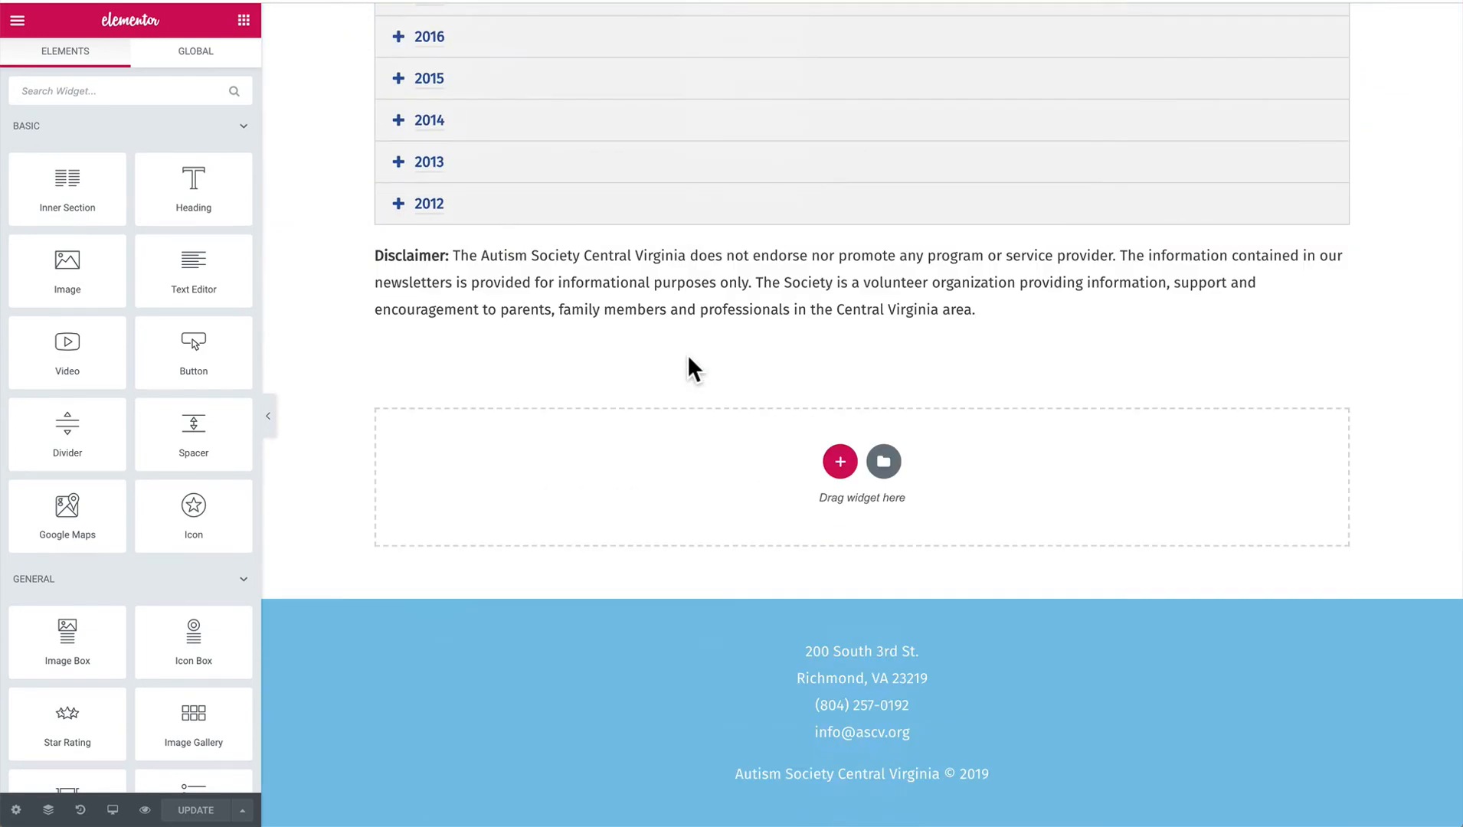
{"action": "left_click", "coordinate": [839, 464]}
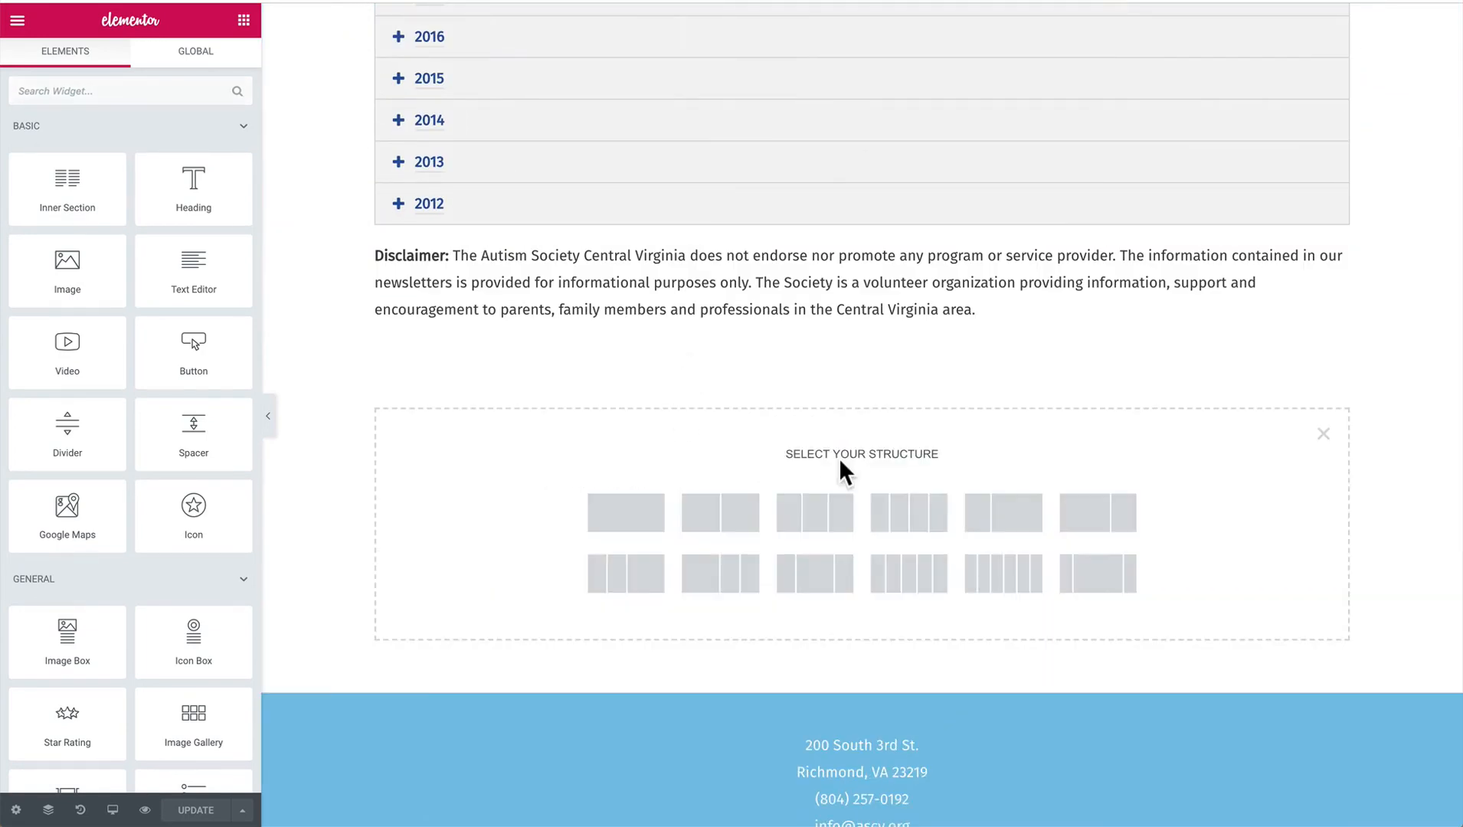
{"action": "left_click", "coordinate": [723, 511]}
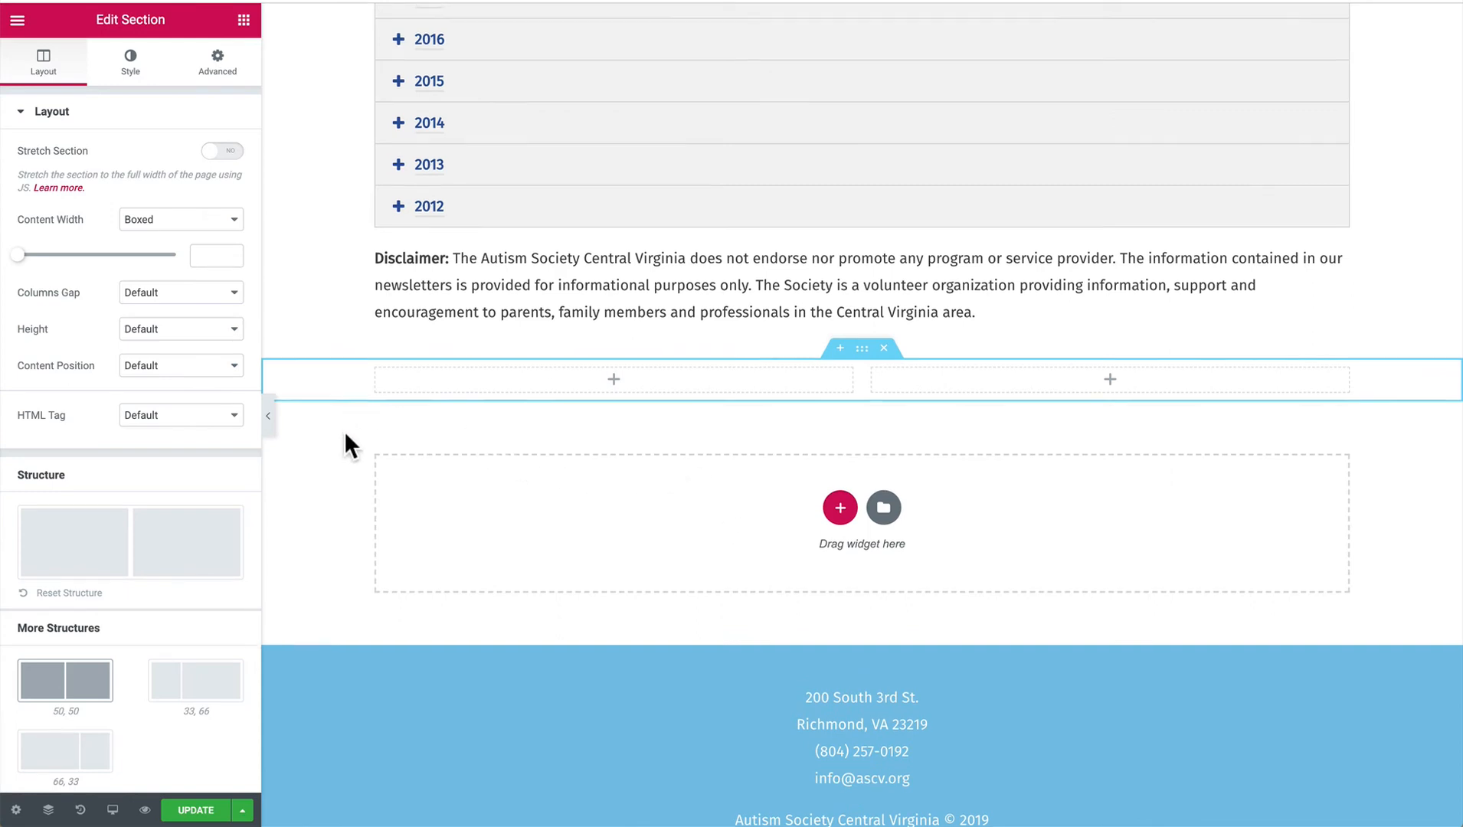
Select the new two-column section for editing and dismiss the Meet Right Click tip.
{"action": "scroll", "coordinate": [344, 431], "scroll_direction": "up", "scroll_amount": 1}
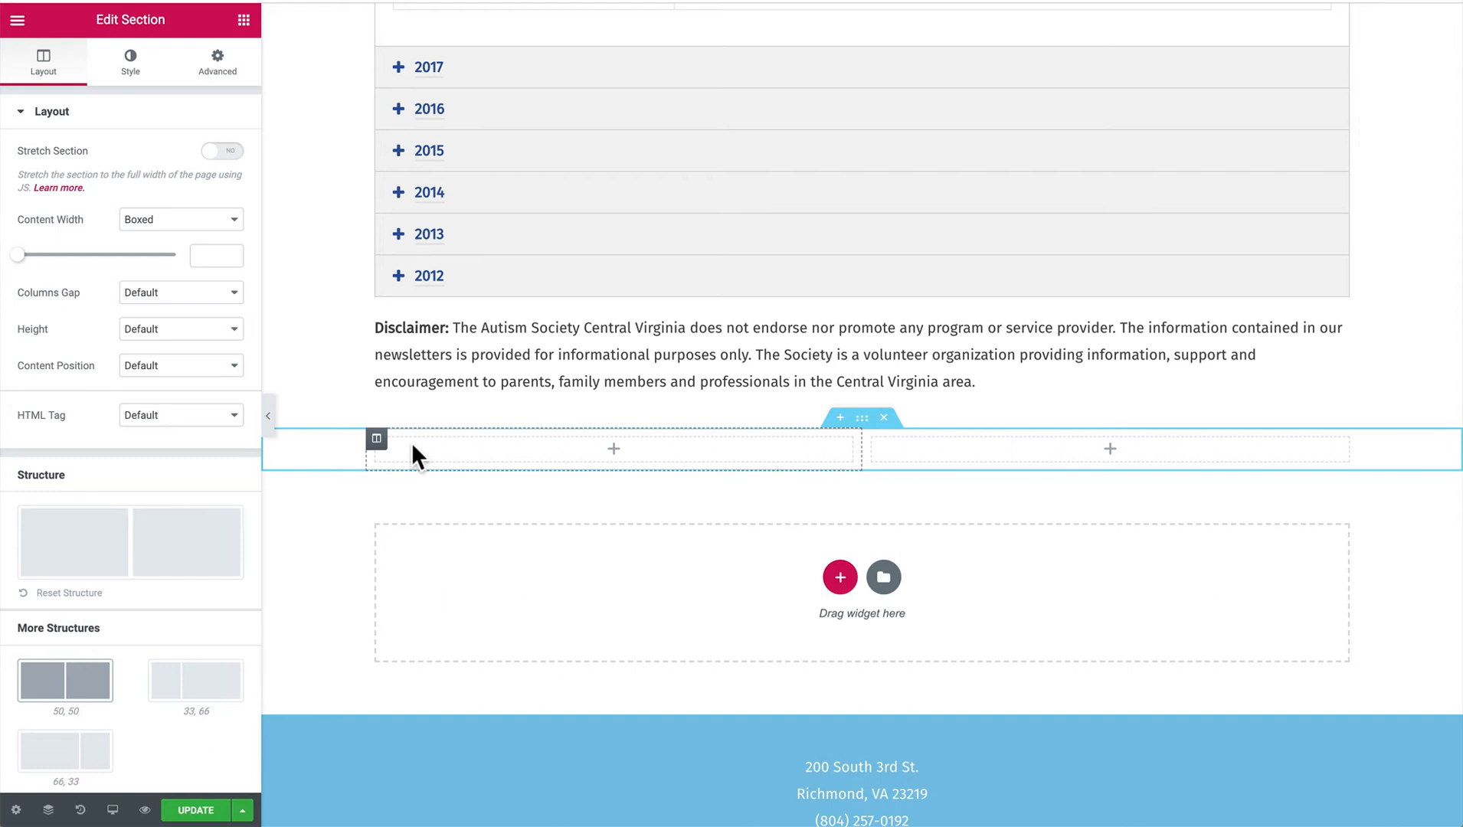
{"action": "left_click", "coordinate": [861, 421]}
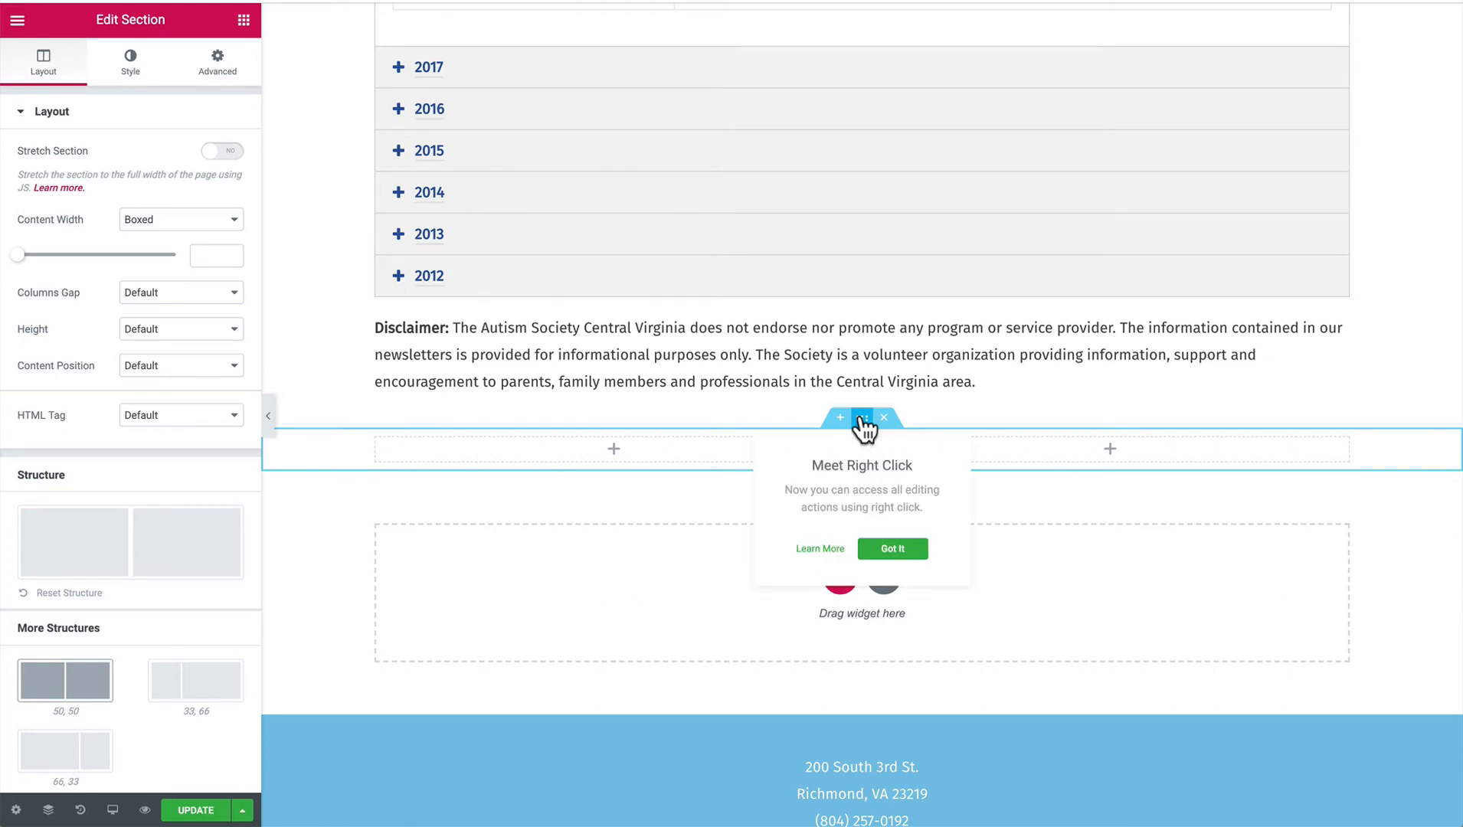
{"action": "left_click", "coordinate": [887, 550]}
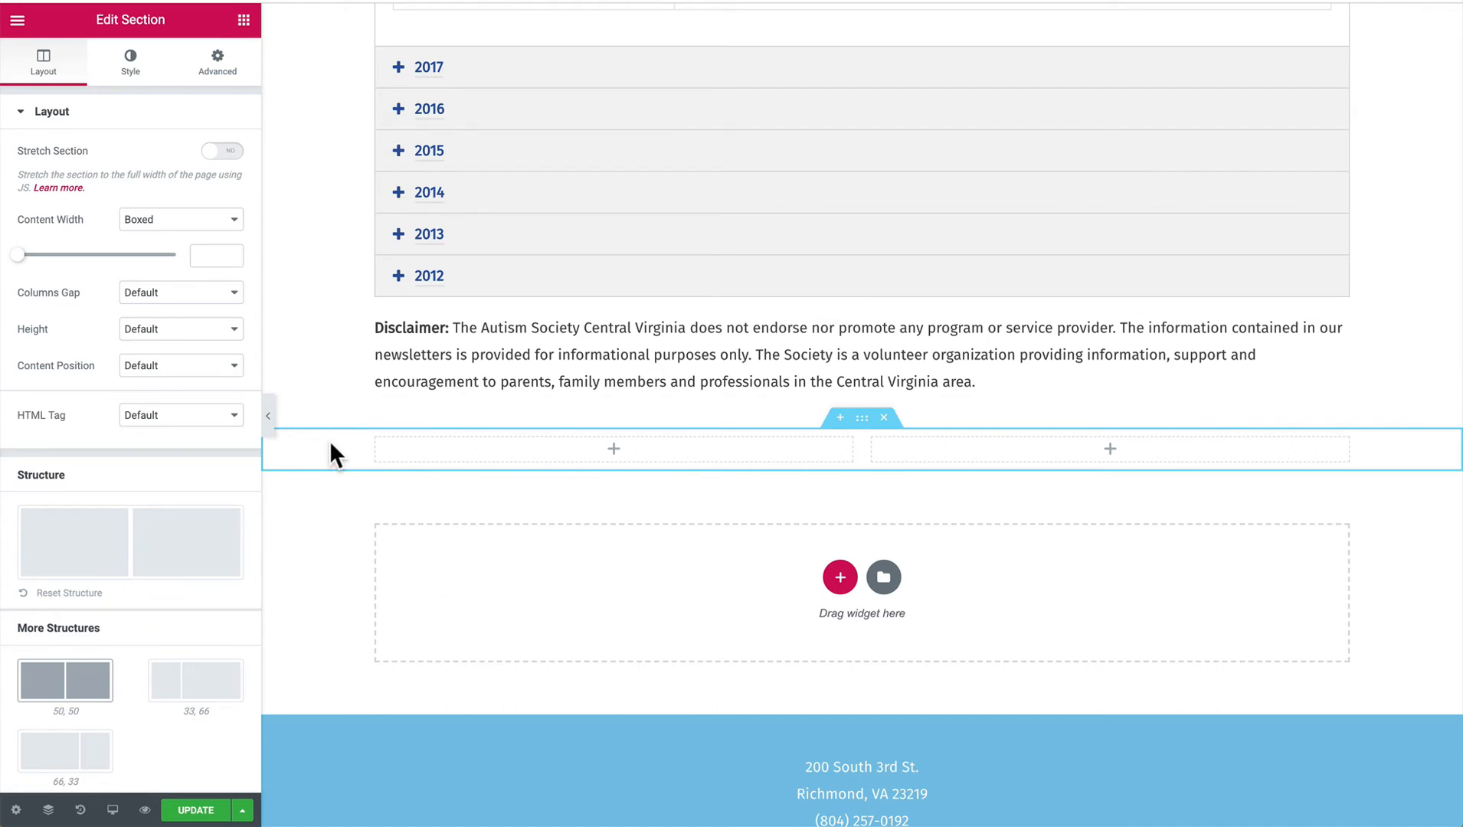
Try Full Width as the new section's Content Width and return it to Boxed.
{"action": "left_click", "coordinate": [173, 221]}
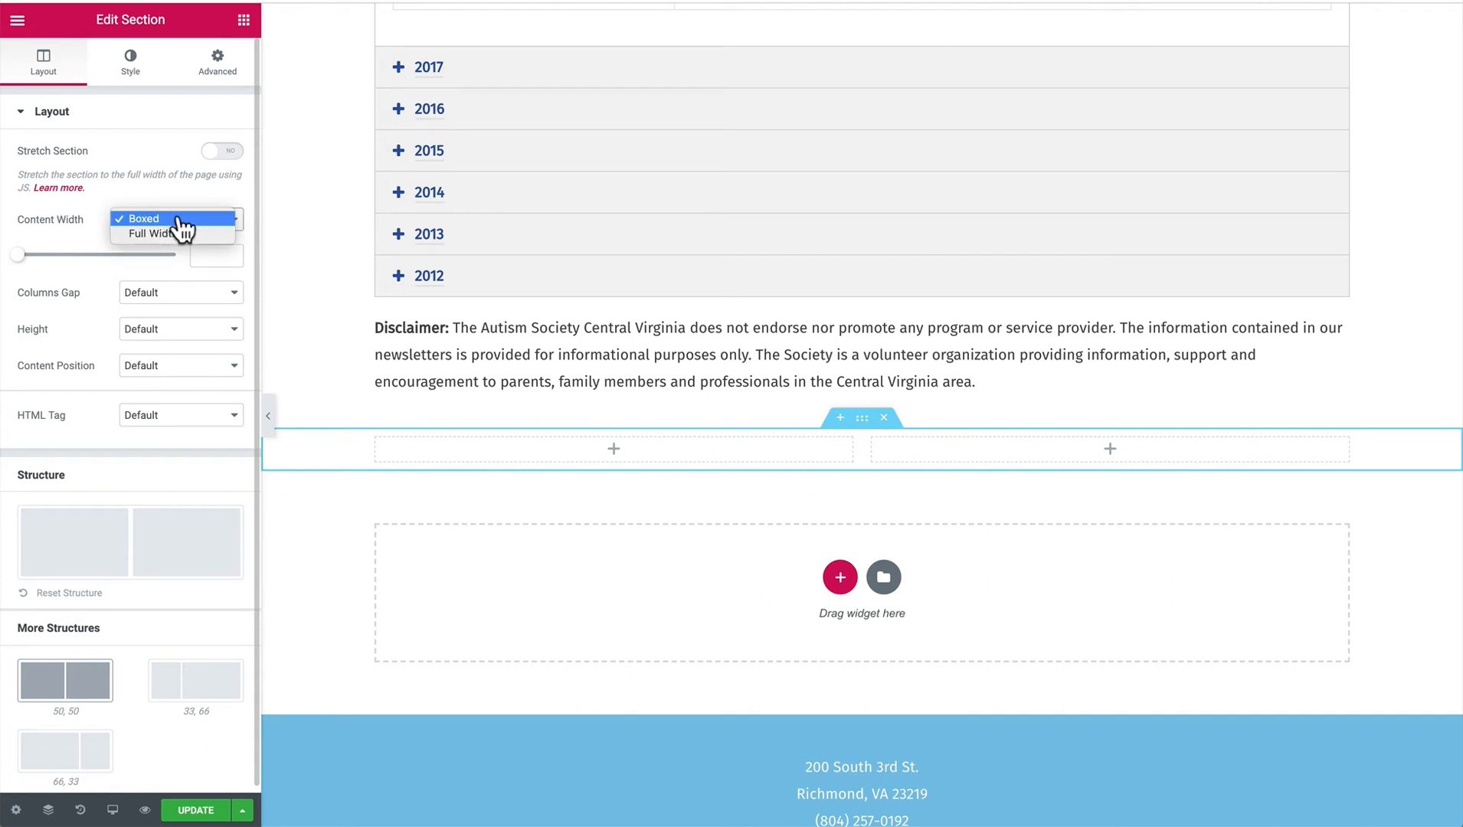
{"action": "left_click", "coordinate": [73, 215]}
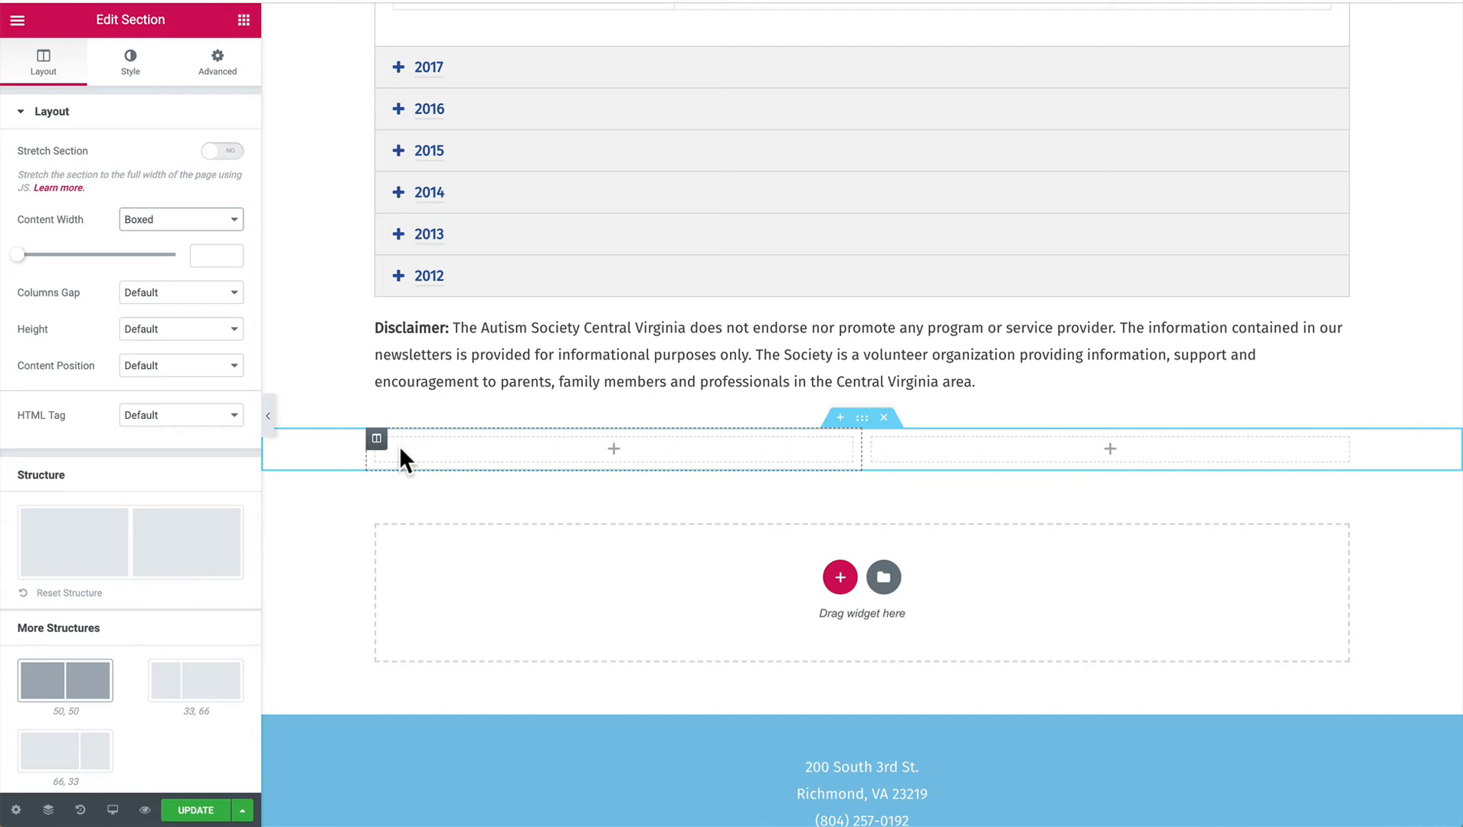
{"action": "left_click", "coordinate": [180, 222]}
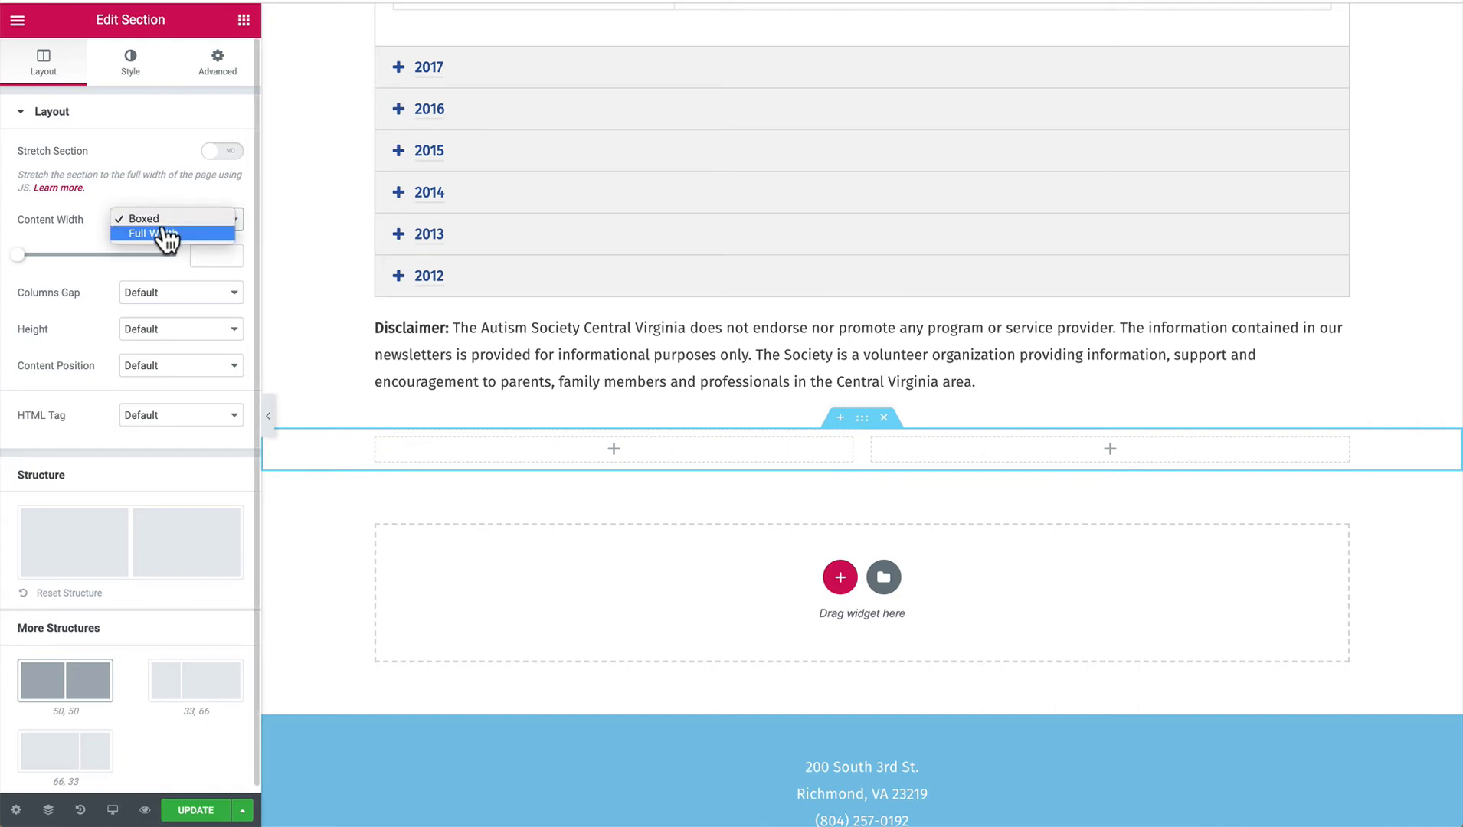
{"action": "left_click", "coordinate": [164, 233]}
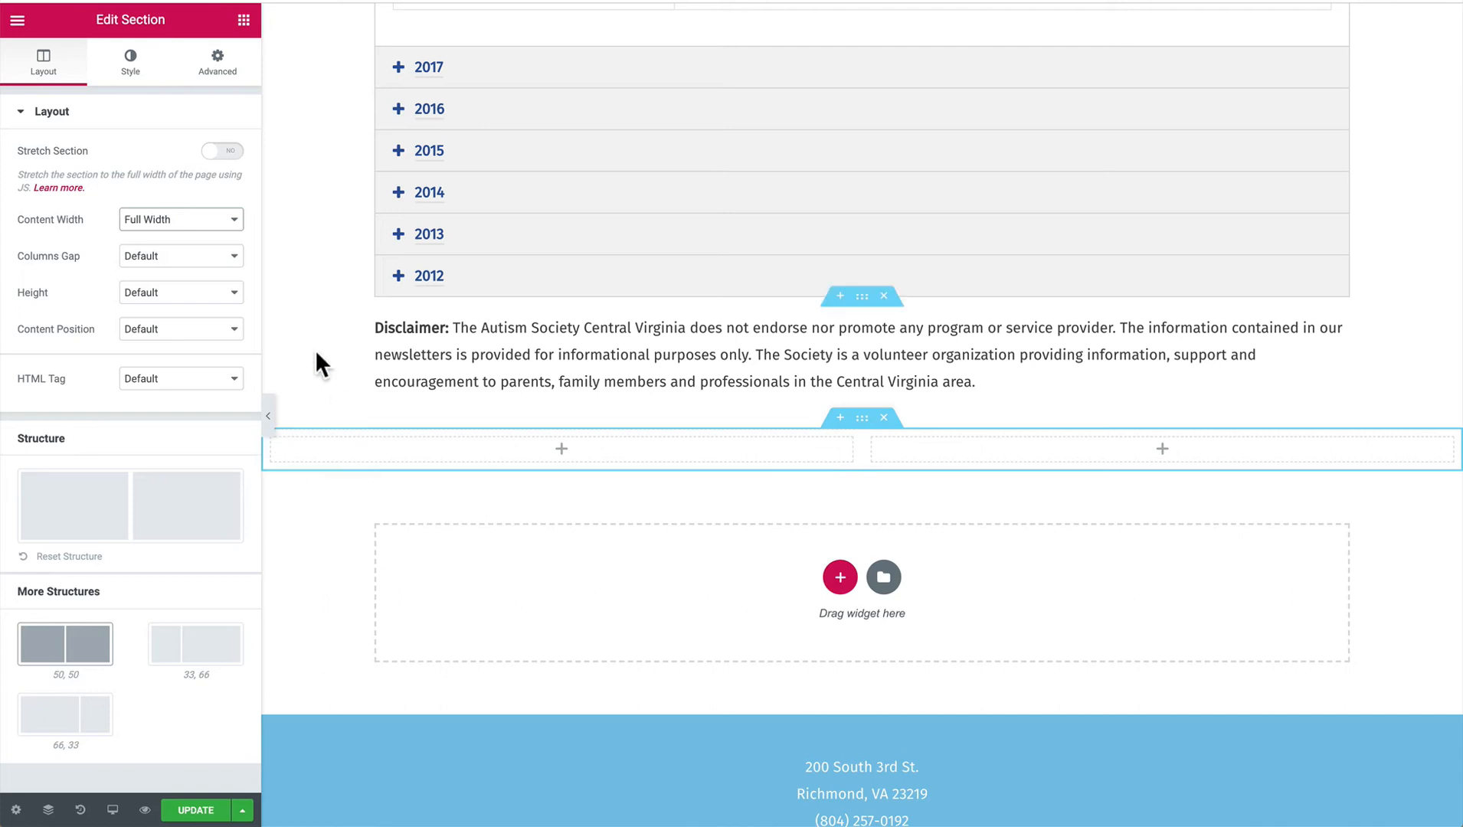
{"action": "left_click", "coordinate": [181, 221]}
{"action": "left_click", "coordinate": [178, 204]}
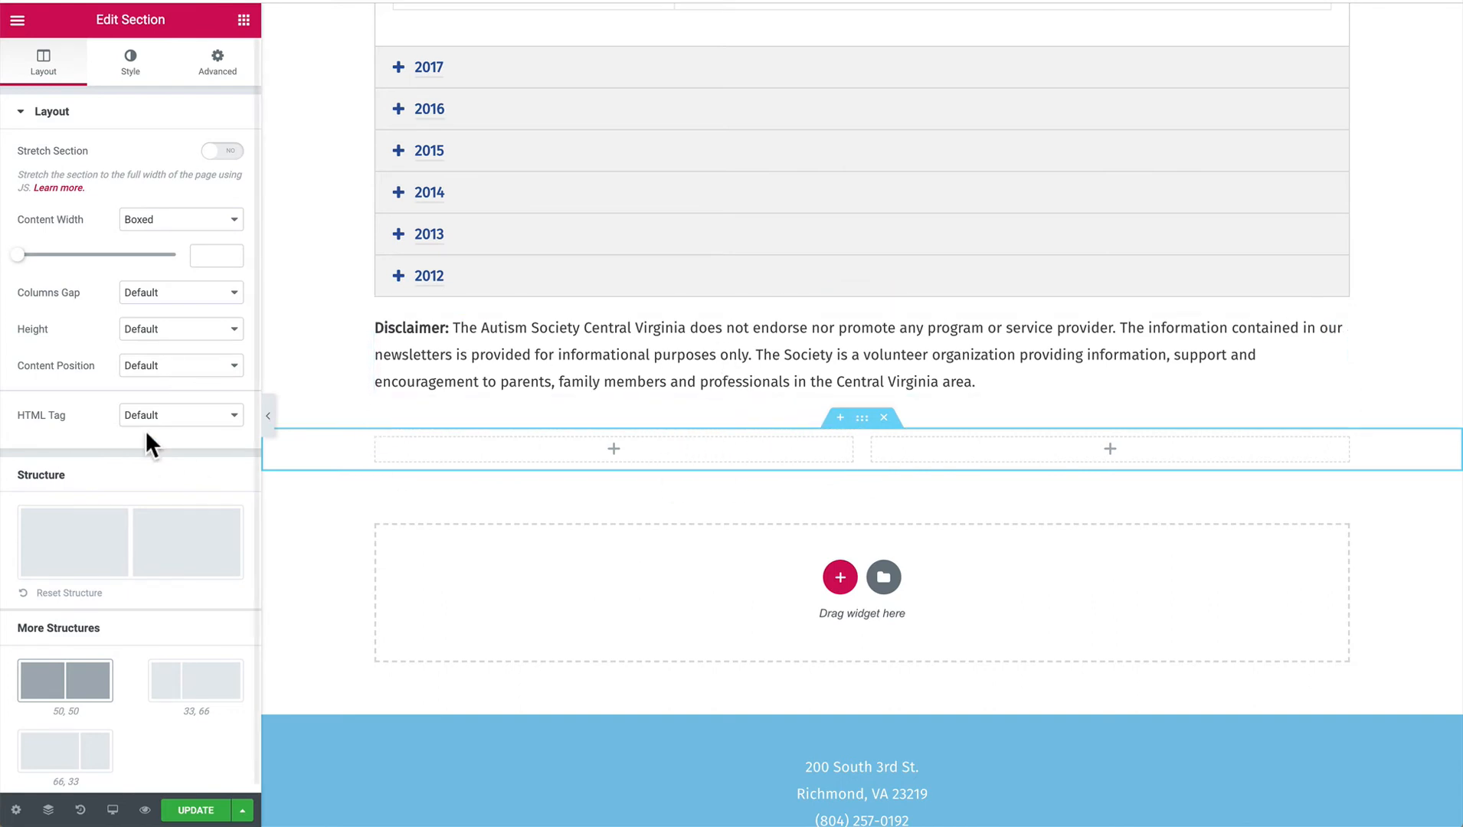
Inspect the new section's background style options for both the Normal and Hover states.
{"action": "left_click", "coordinate": [138, 71]}
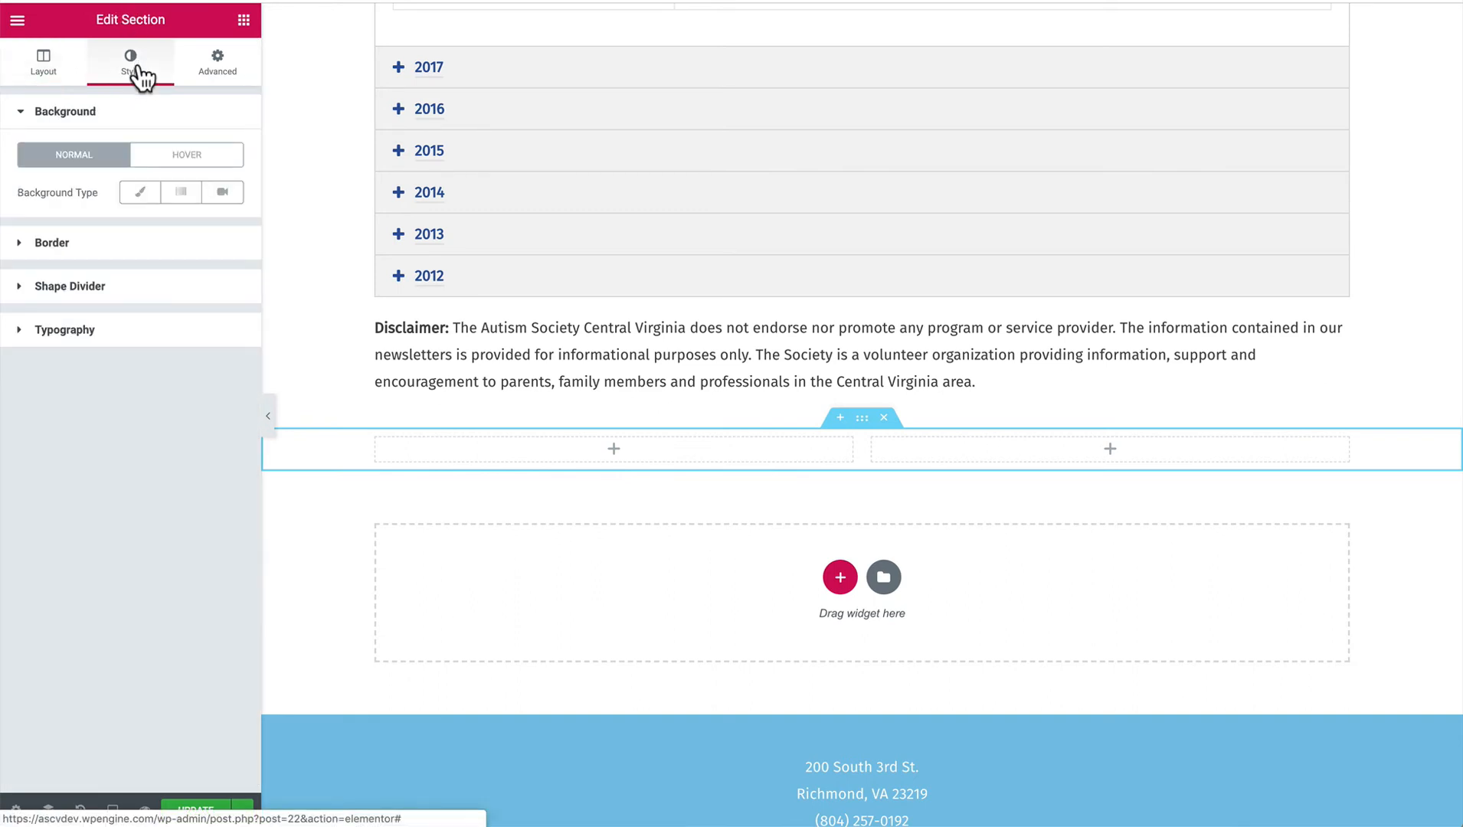
{"action": "left_click", "coordinate": [188, 163]}
{"action": "left_click", "coordinate": [82, 165]}
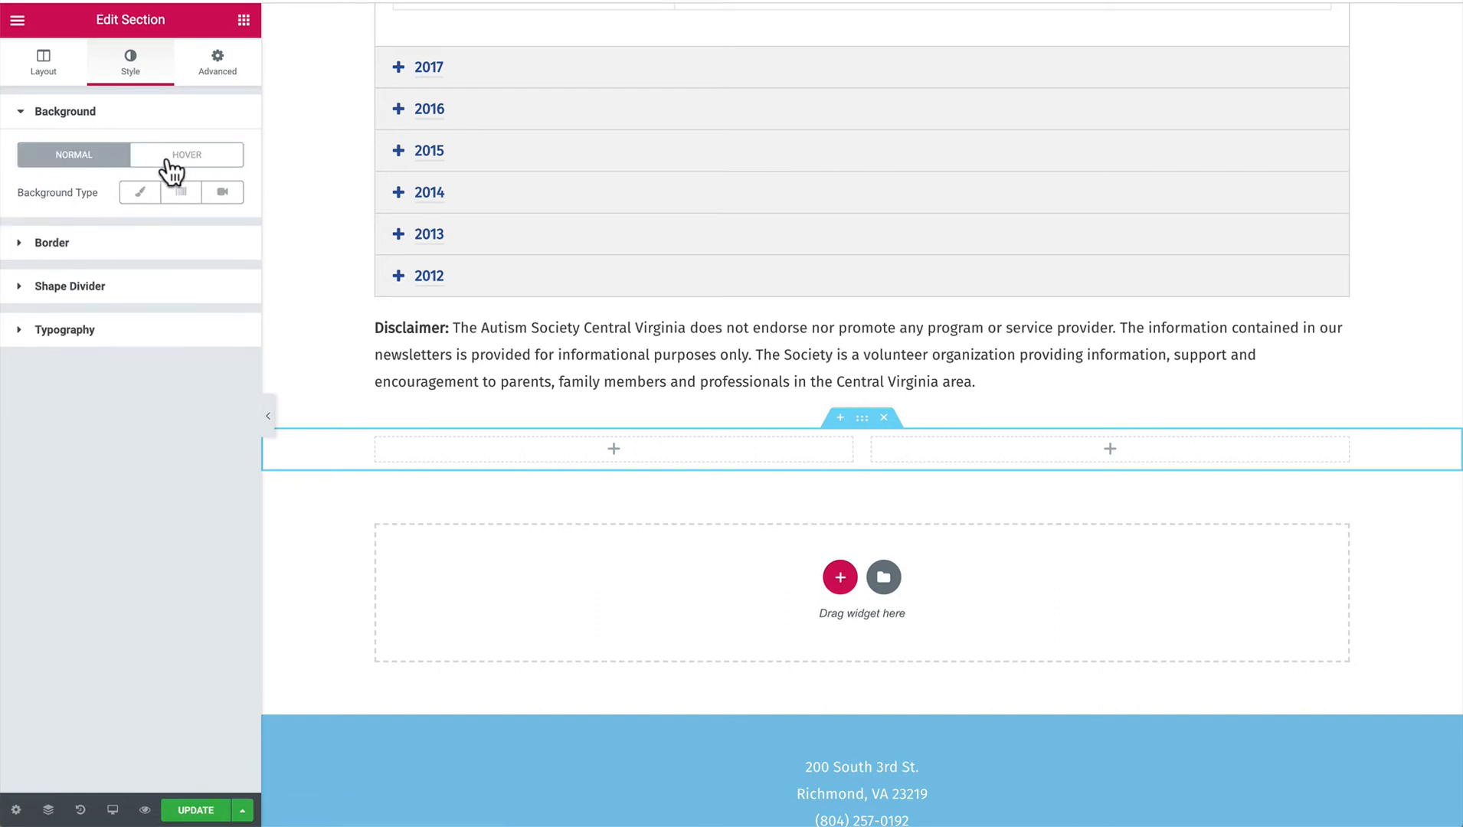
{"action": "left_click", "coordinate": [191, 157]}
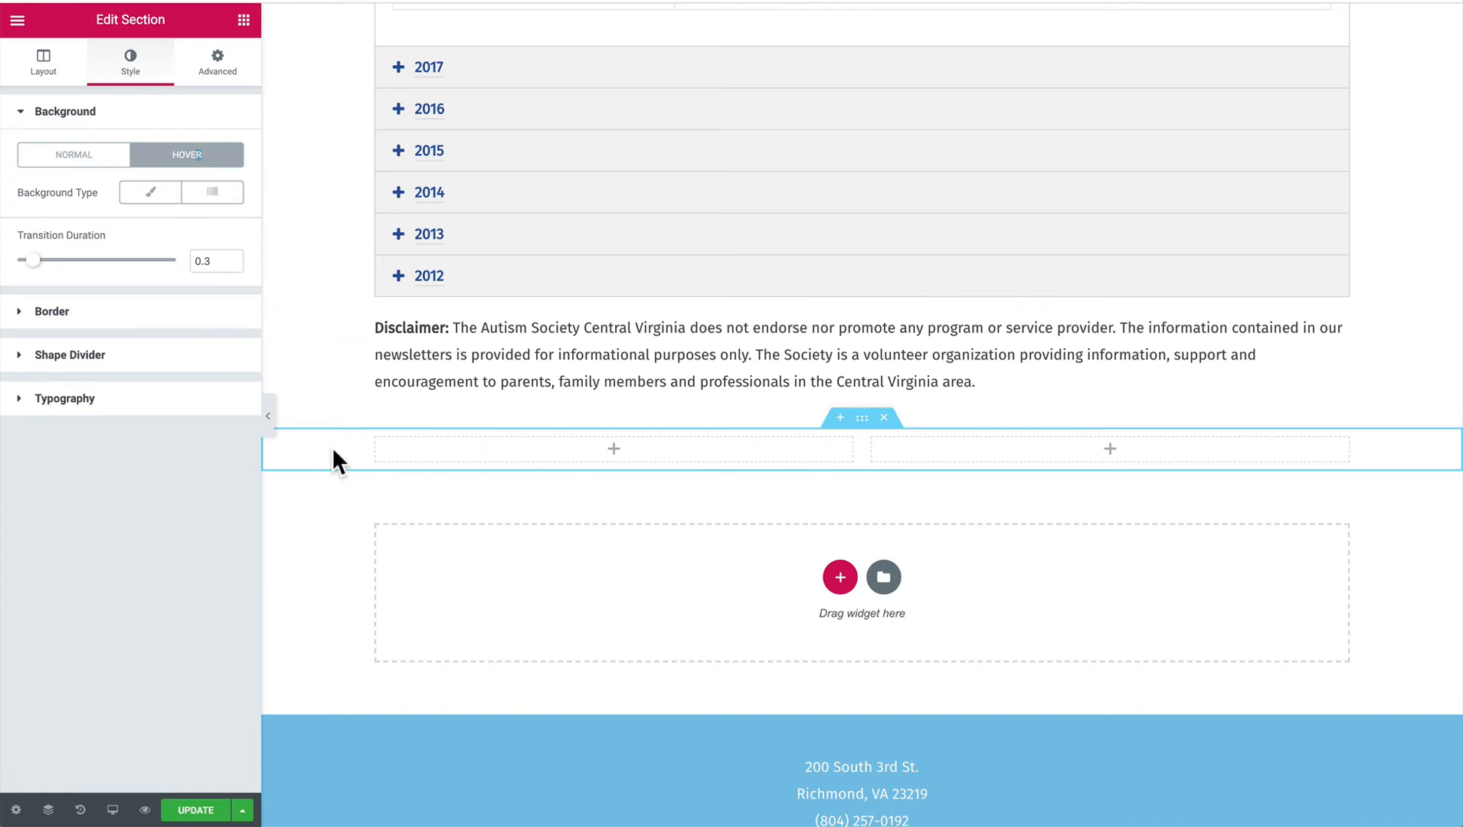
Set the section's Normal background type to Classic, try the green #61ce70 color and clear it.
{"action": "left_click", "coordinate": [76, 158]}
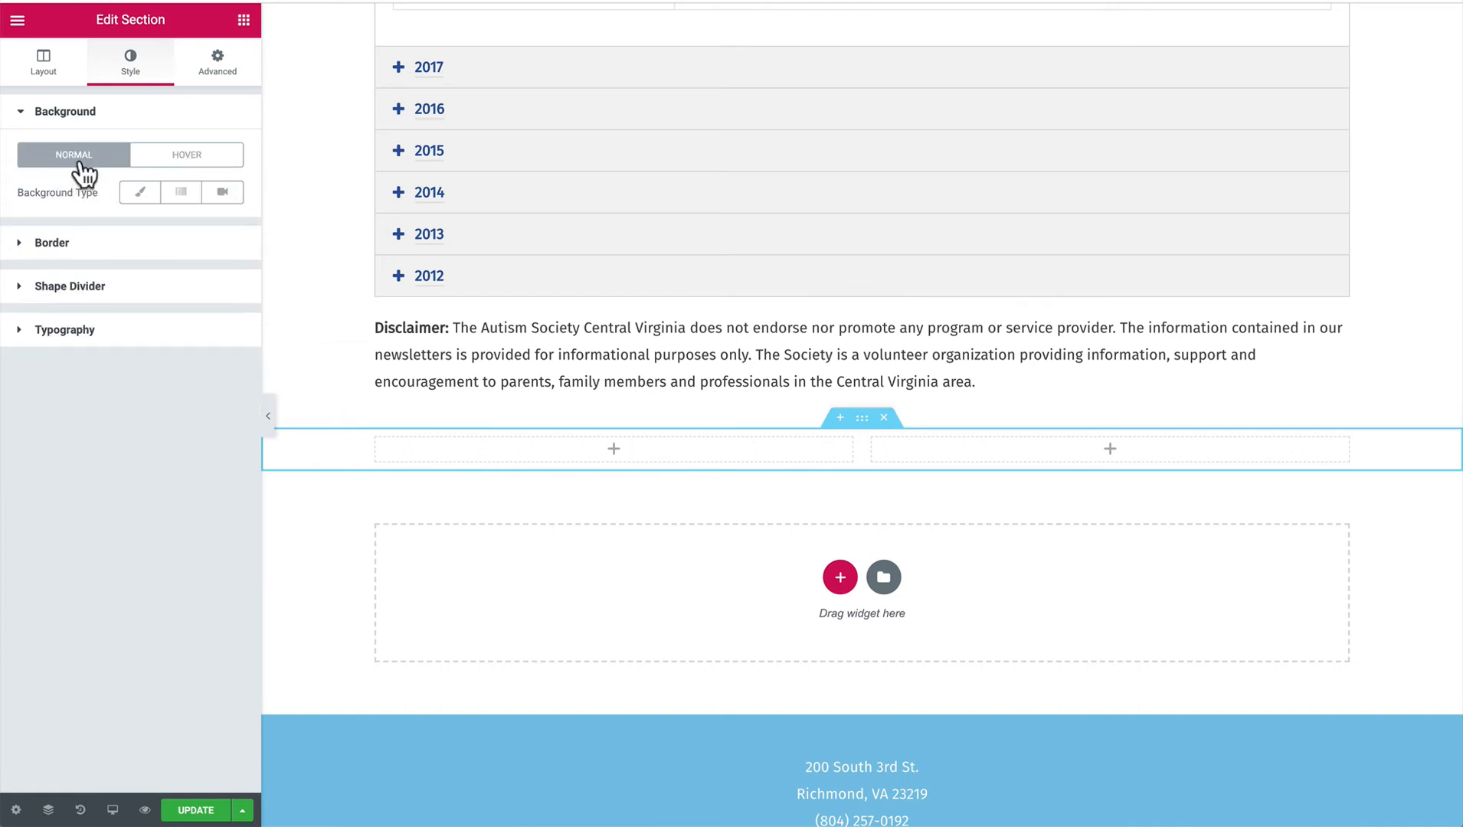
{"action": "left_click", "coordinate": [138, 201]}
{"action": "left_click", "coordinate": [221, 229]}
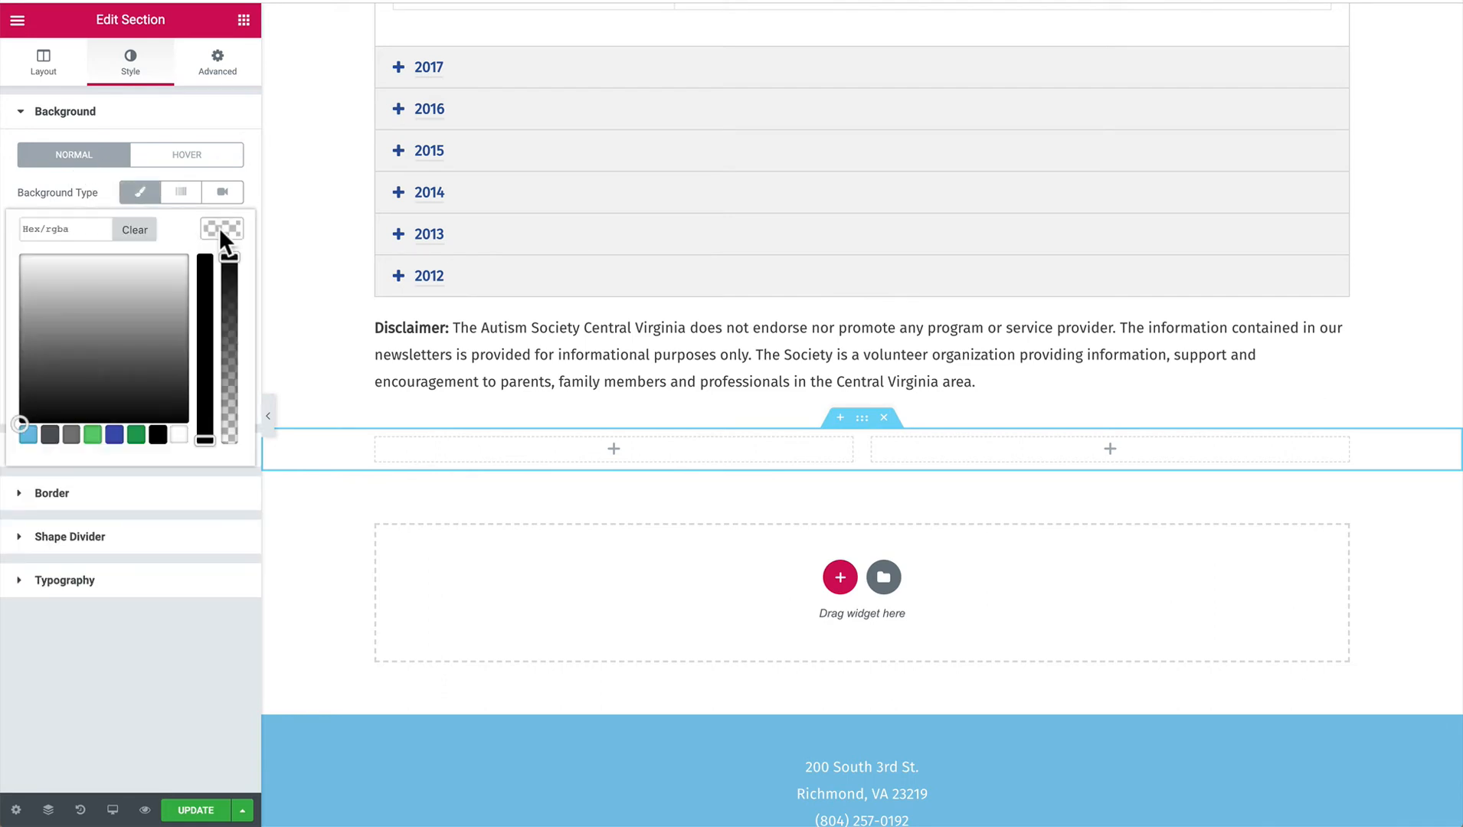
{"action": "left_click", "coordinate": [93, 435]}
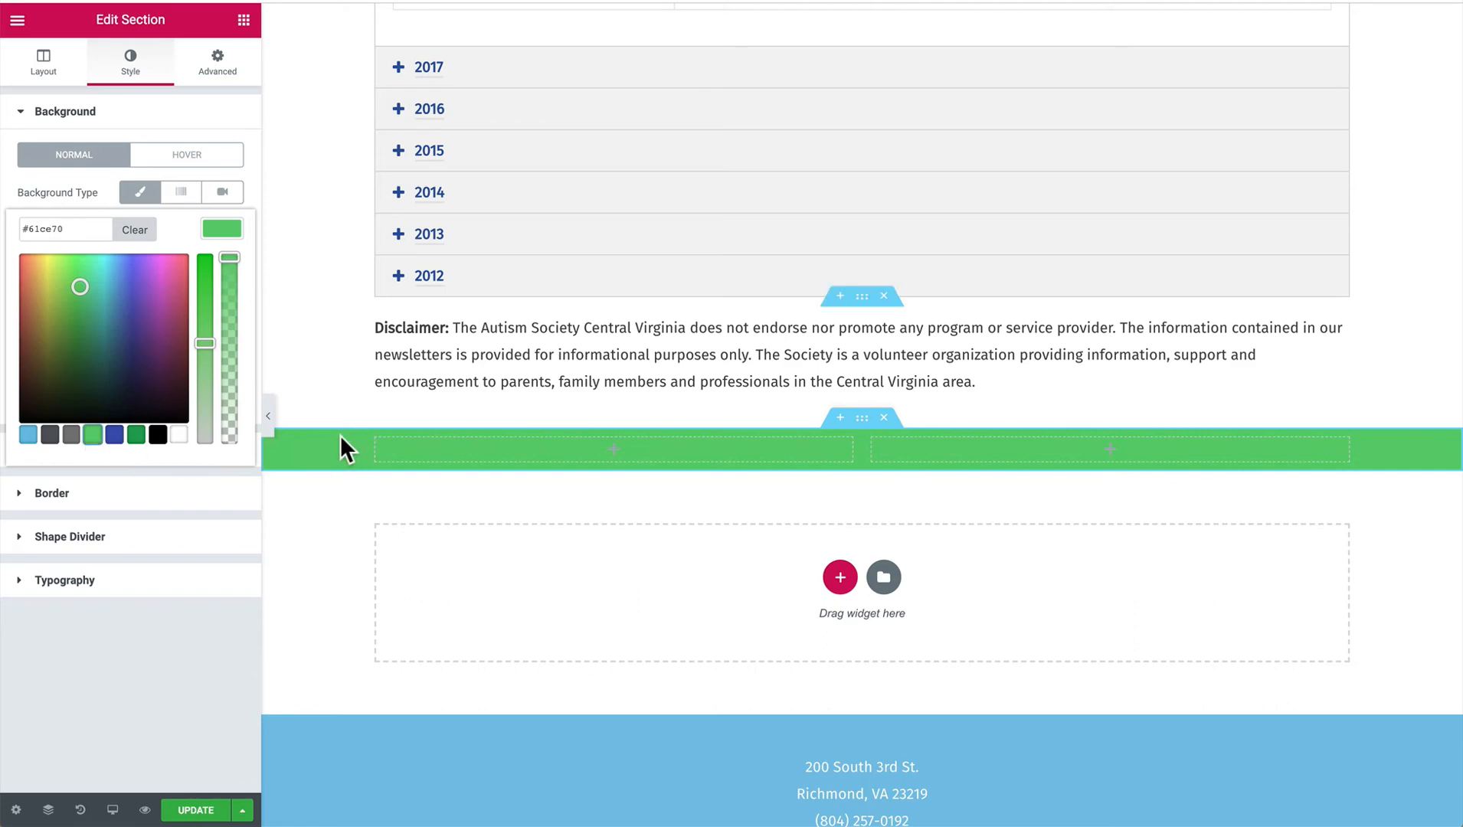
{"action": "left_click", "coordinate": [135, 229]}
{"action": "left_click", "coordinate": [203, 227]}
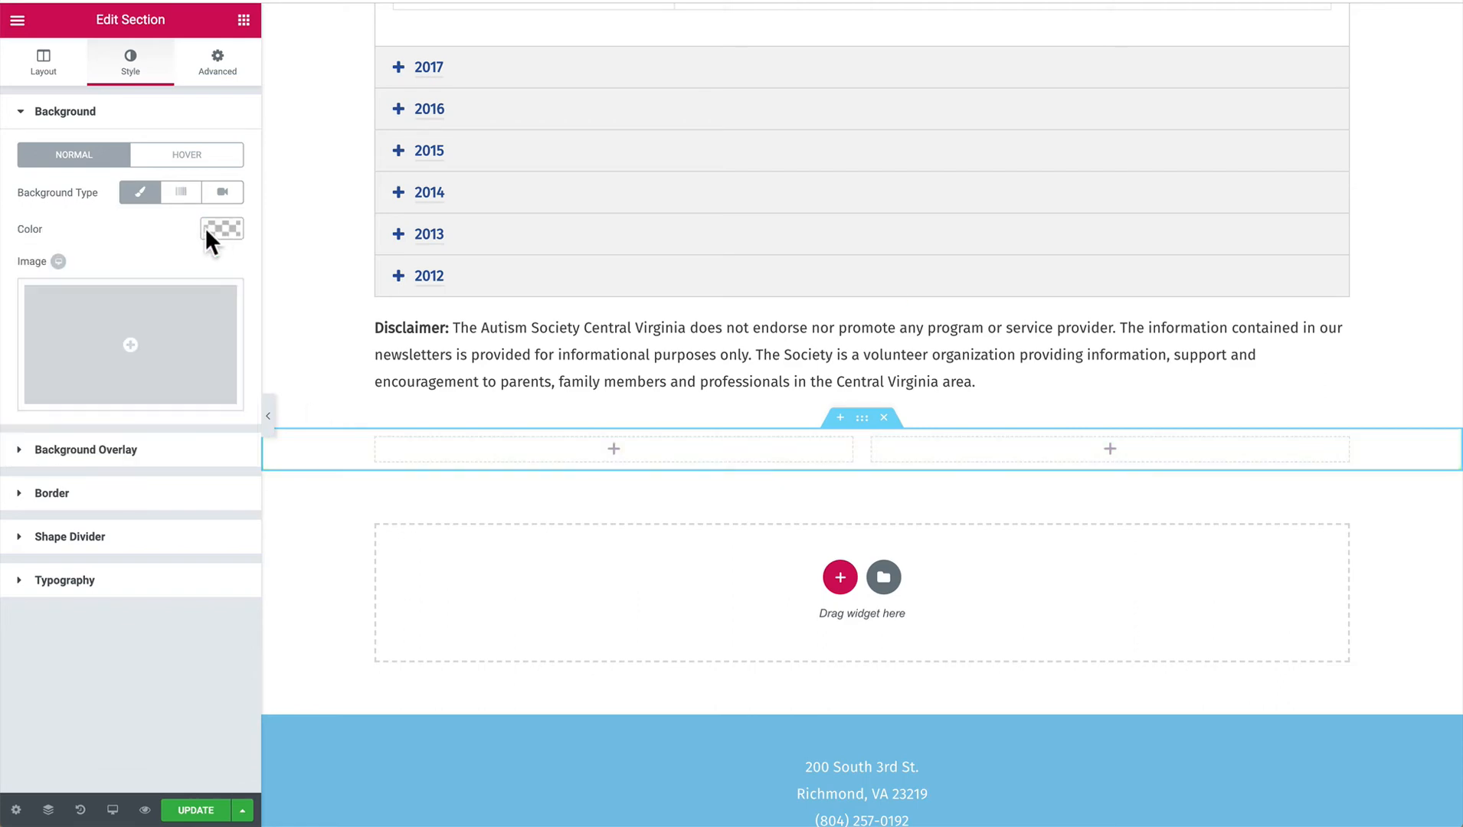
Use the media library photo of the blue-and-white striped boxes as the section's background image.
{"action": "left_click", "coordinate": [121, 322]}
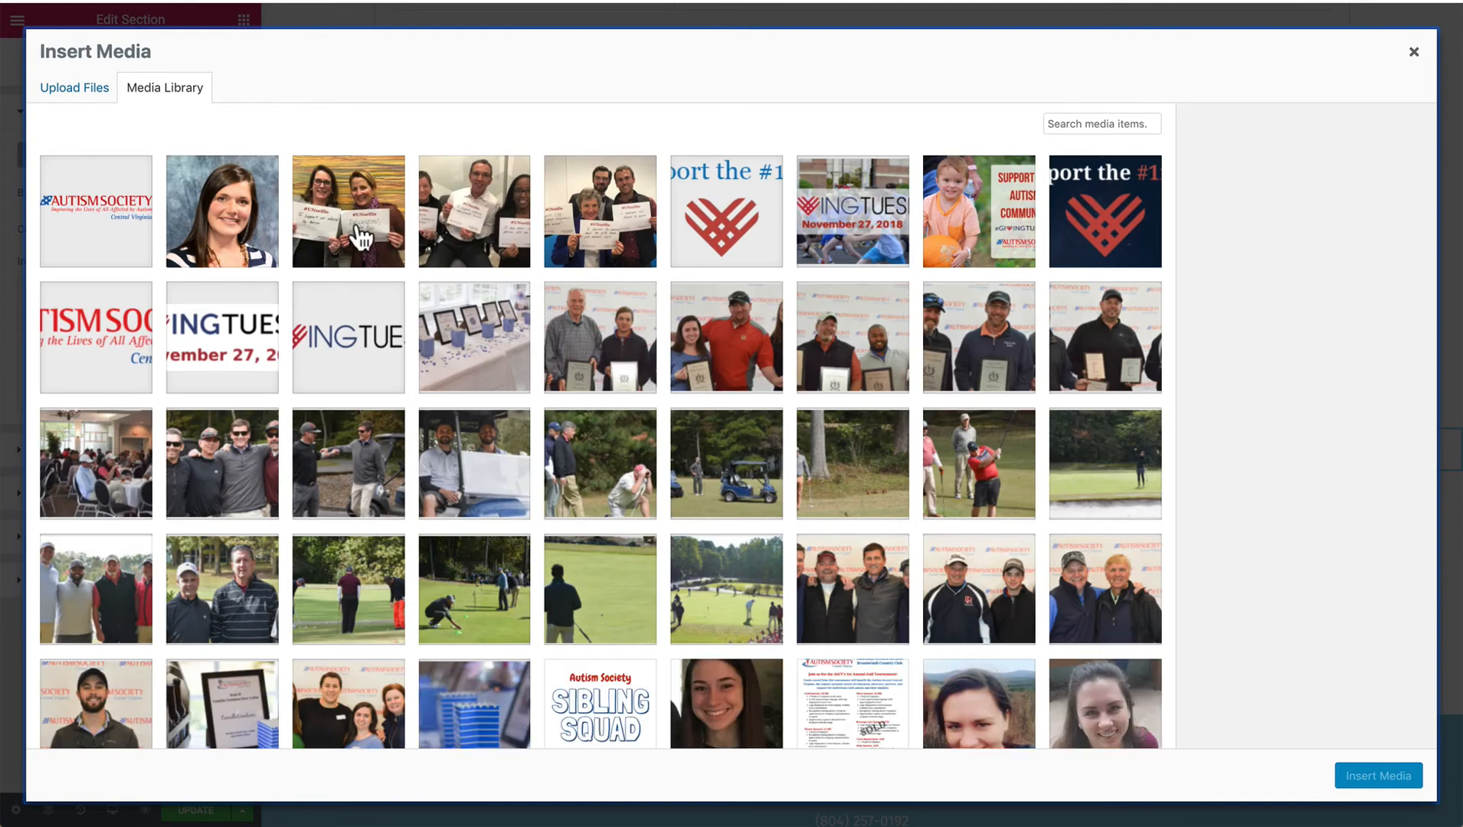
{"action": "scroll", "coordinate": [586, 352], "scroll_direction": "down", "scroll_amount": 5}
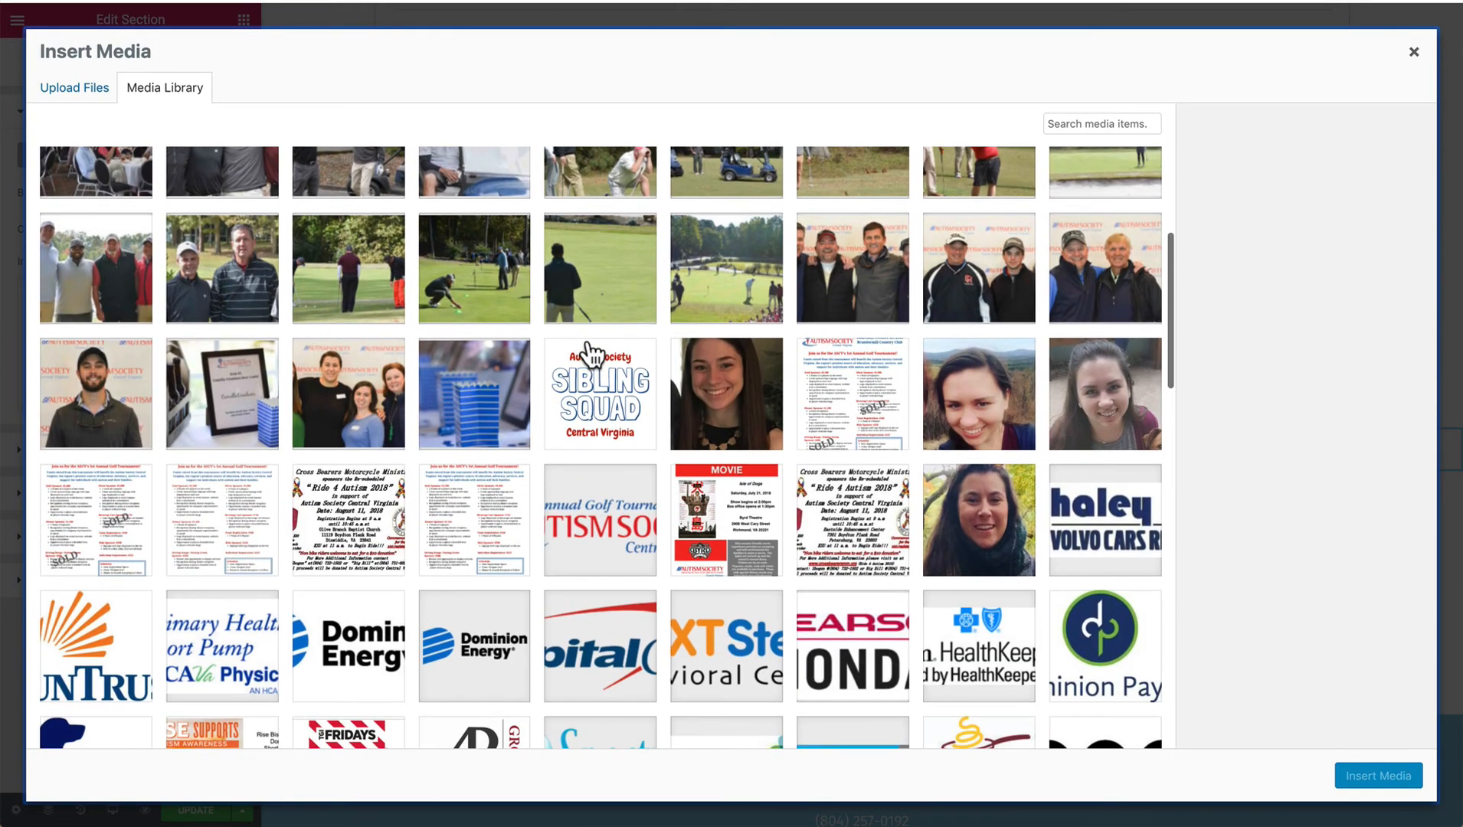
{"action": "left_click", "coordinate": [475, 417]}
{"action": "left_click", "coordinate": [1375, 782]}
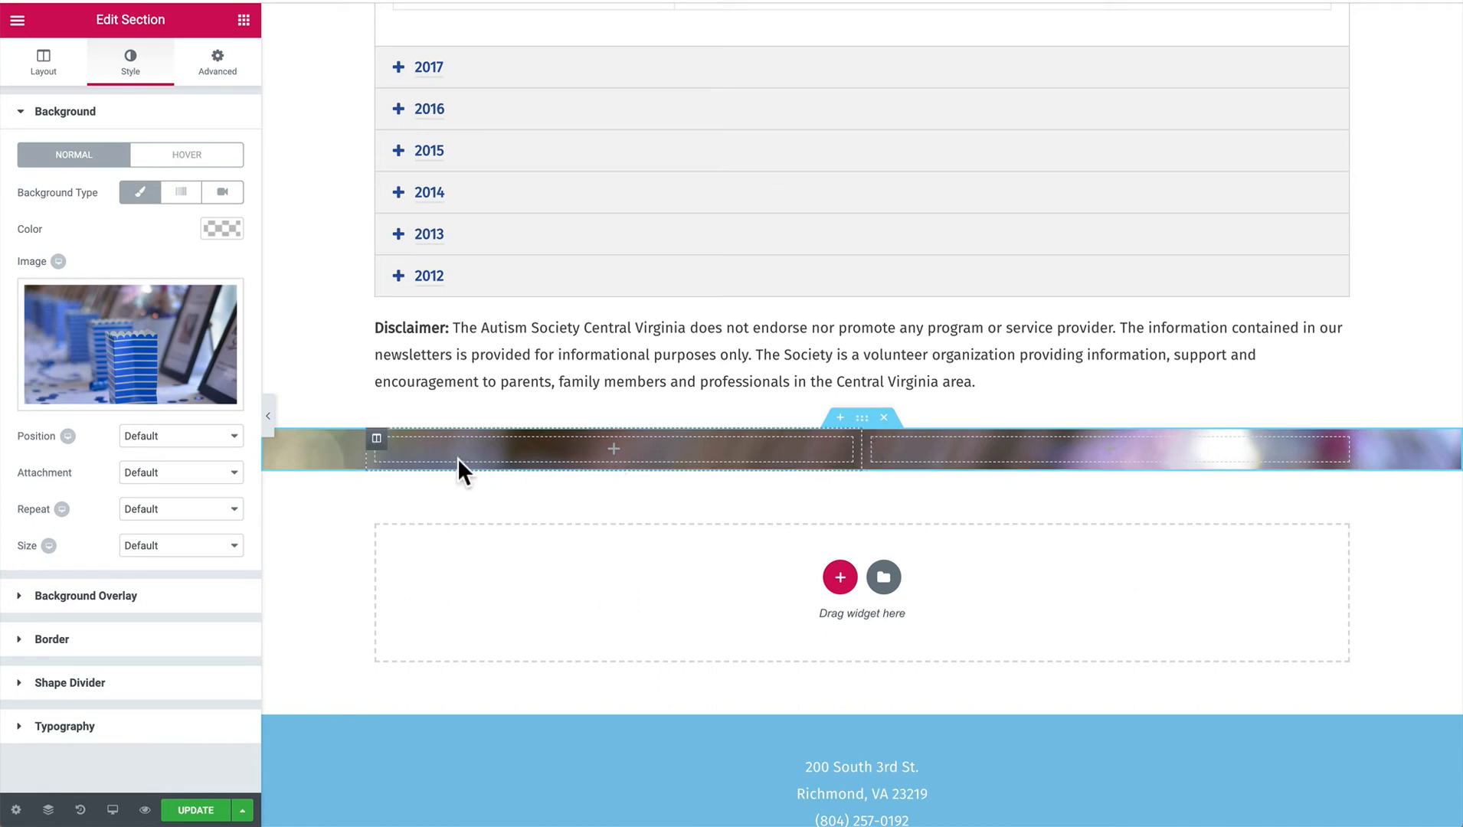
Add a Text Editor widget to the section's first column with three copies of its placeholder paragraph, and update the page.
{"action": "left_click", "coordinate": [613, 450]}
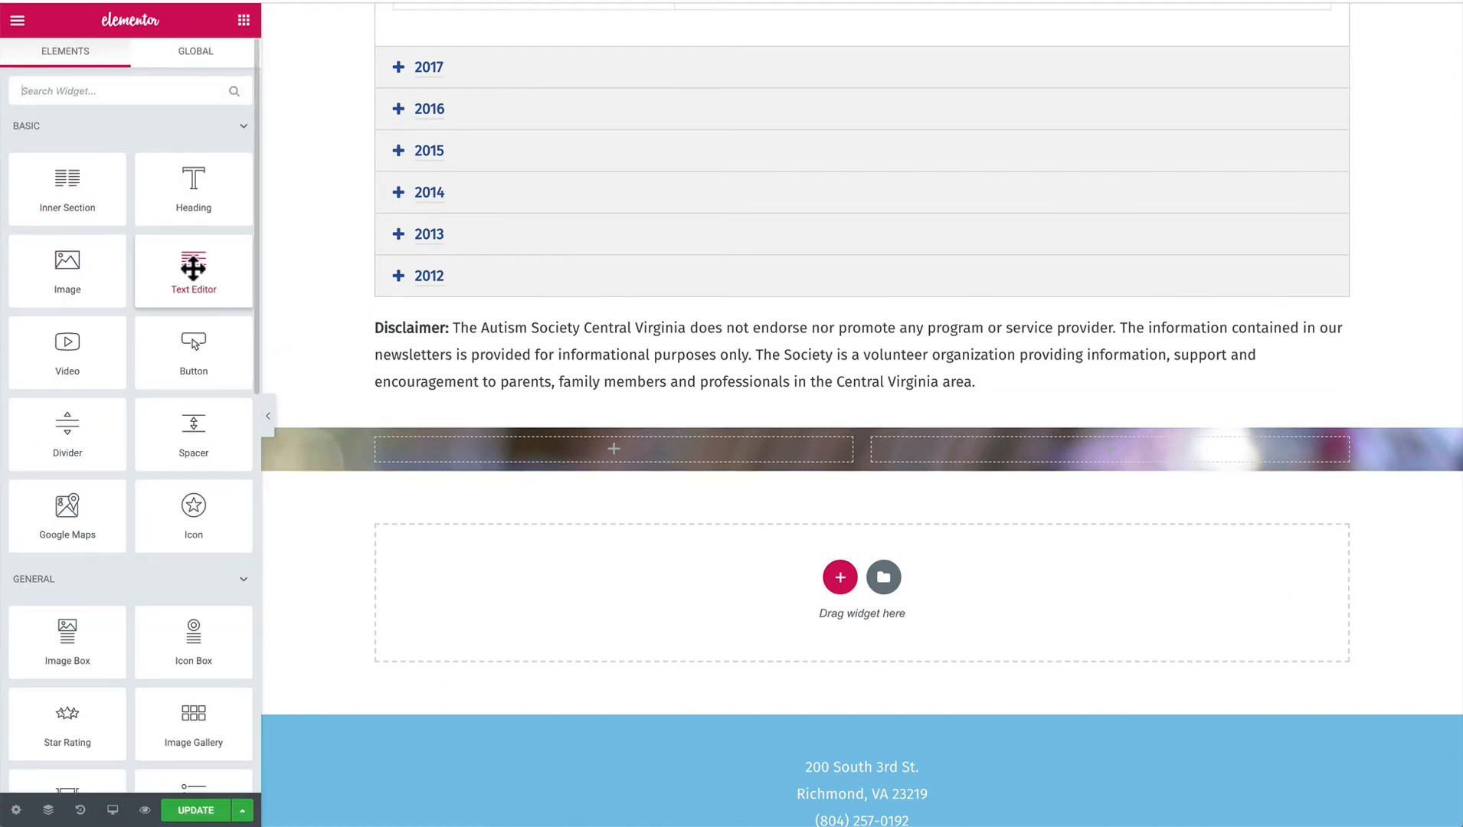
{"action": "left_click_drag", "start_coordinate": [192, 265], "coordinate": [604, 439]}
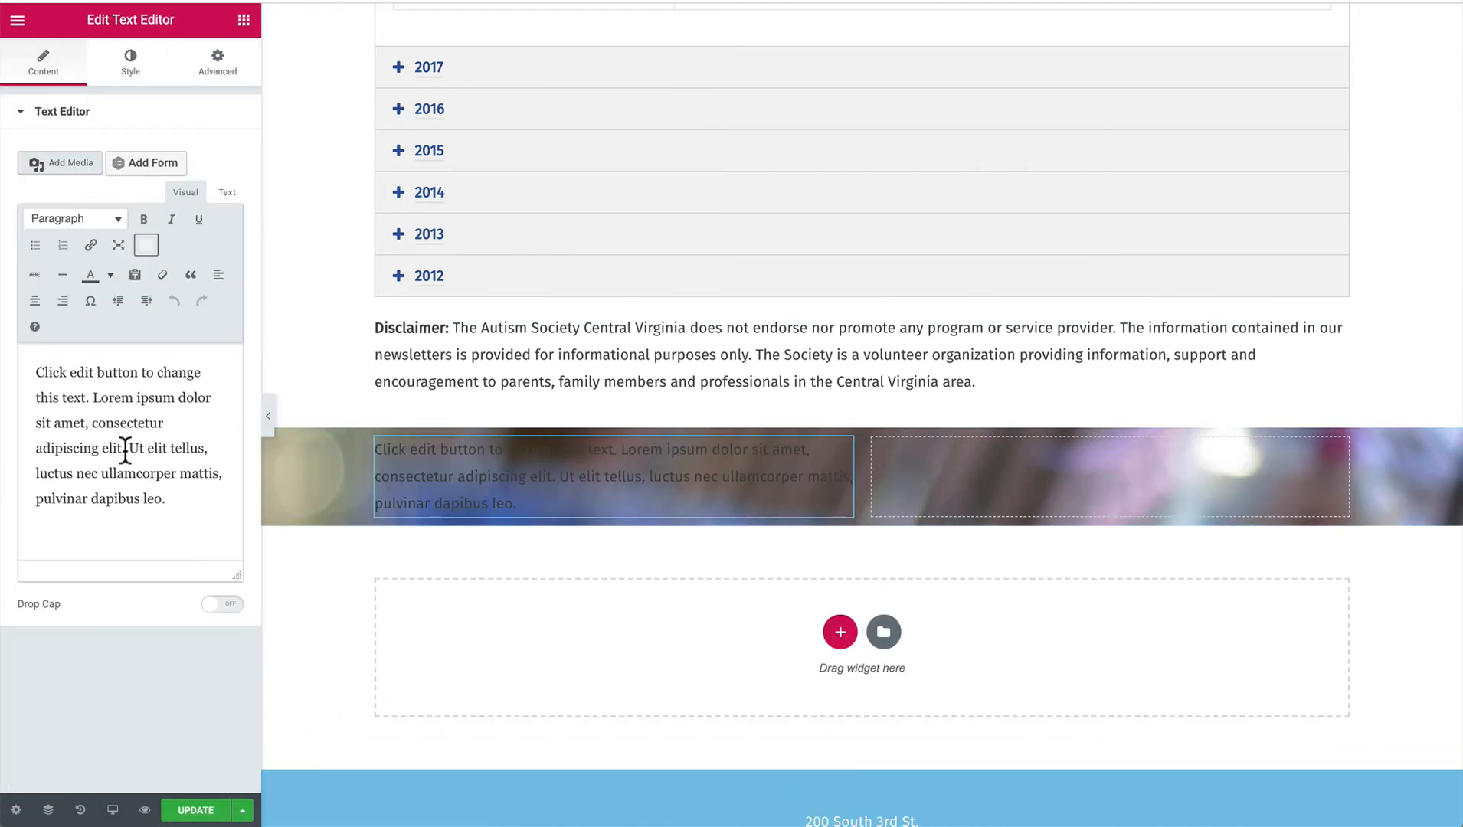
{"action": "left_click_drag", "start_coordinate": [170, 503], "coordinate": [19, 368]}
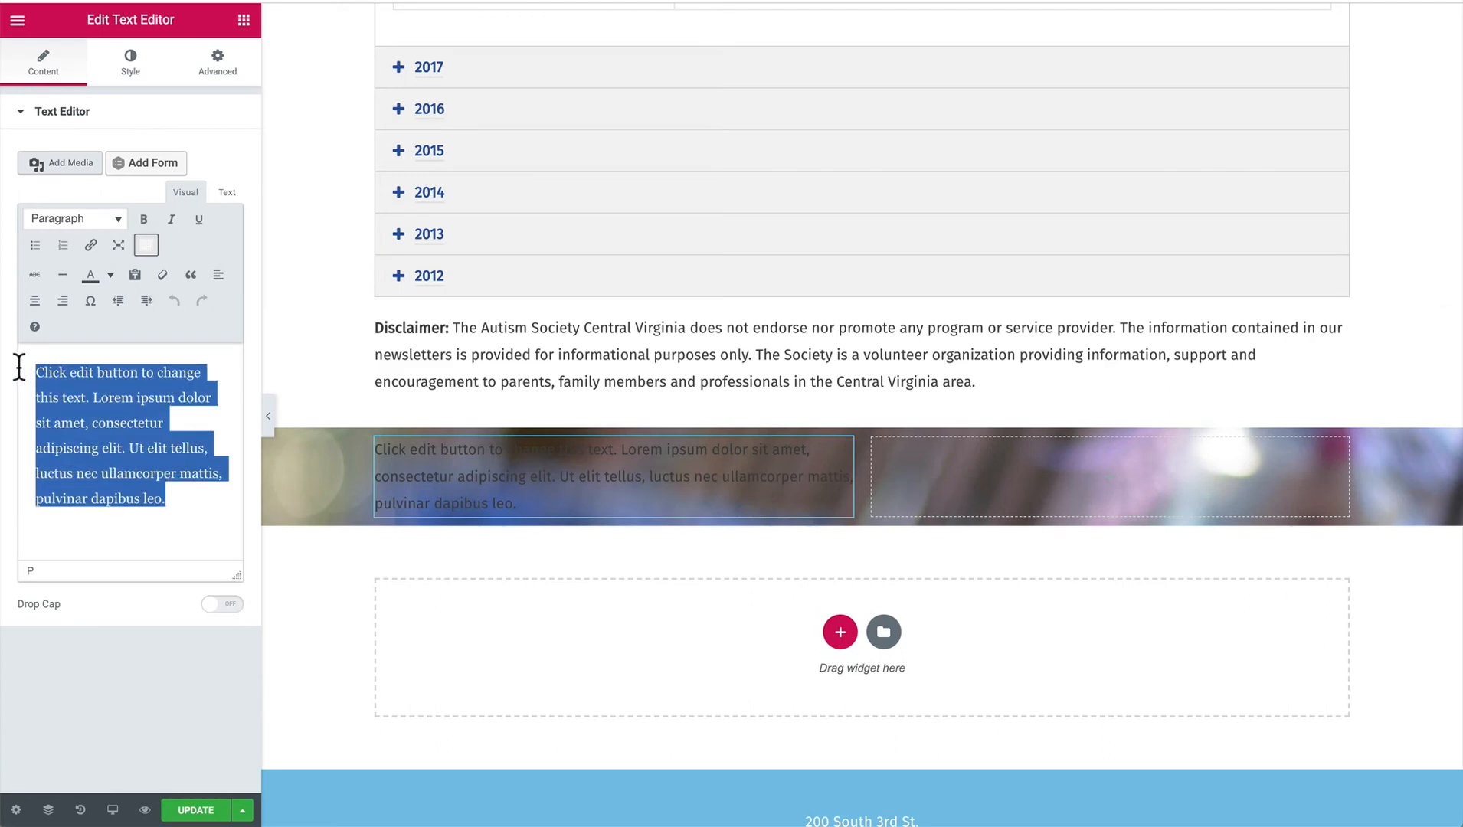
{"action": "key", "text": "super+c"}
{"action": "key", "text": "Right"}
{"action": "key", "text": "Return"}
{"action": "key", "text": "super+v"}
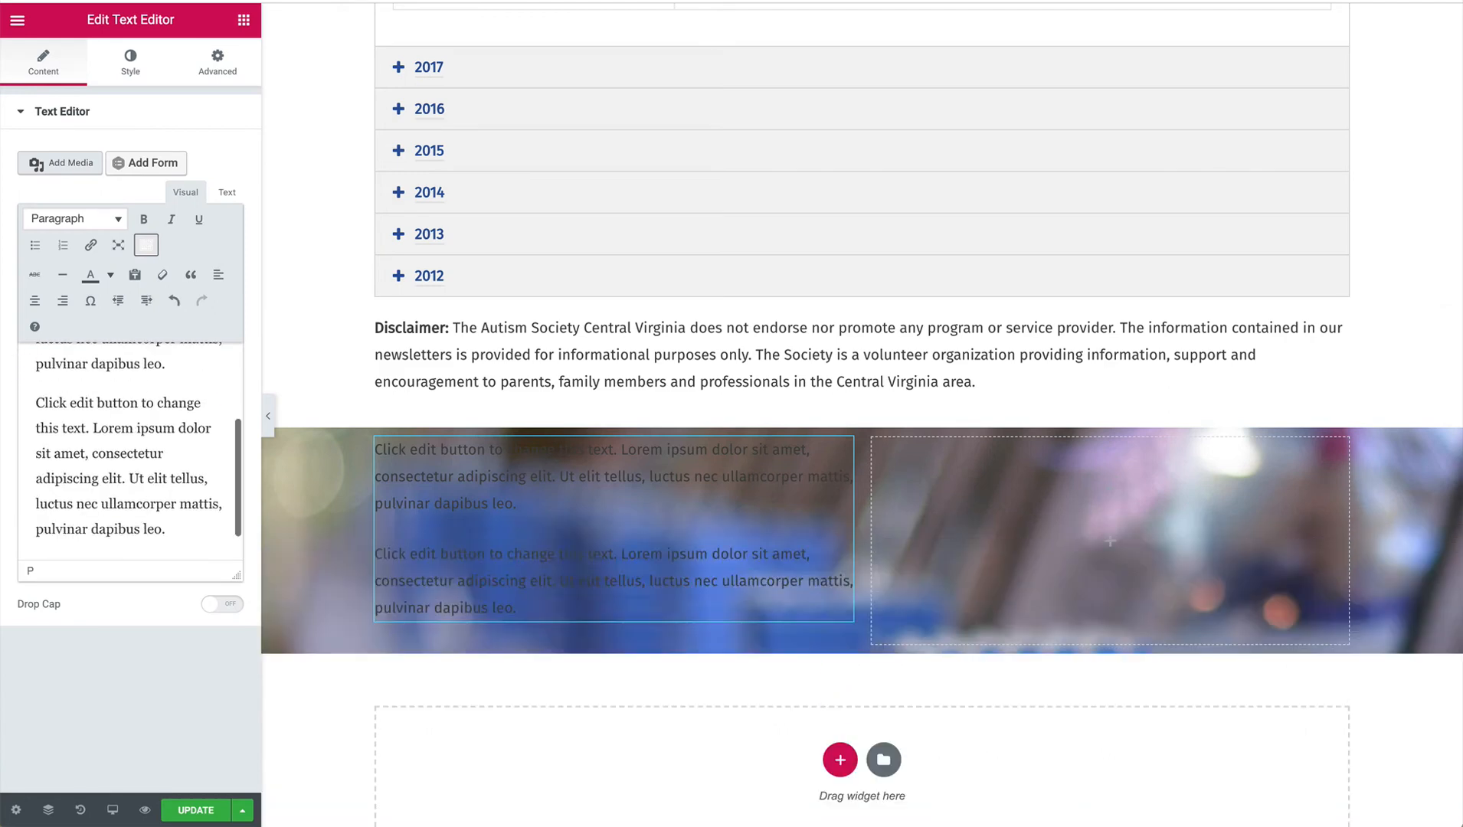
{"action": "key", "text": "Return"}
{"action": "key", "text": "super+v"}
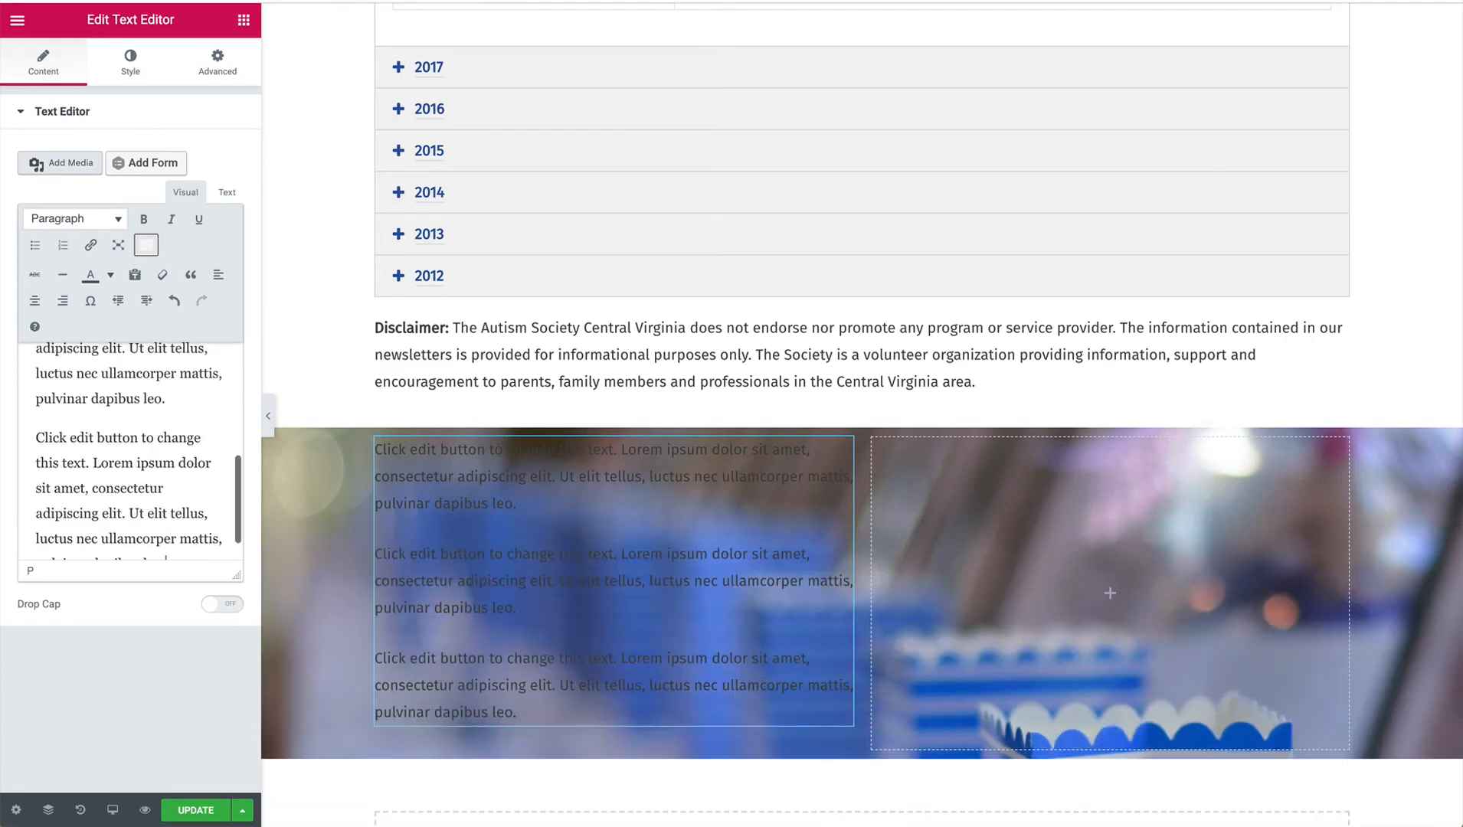
{"action": "left_click", "coordinate": [201, 812]}
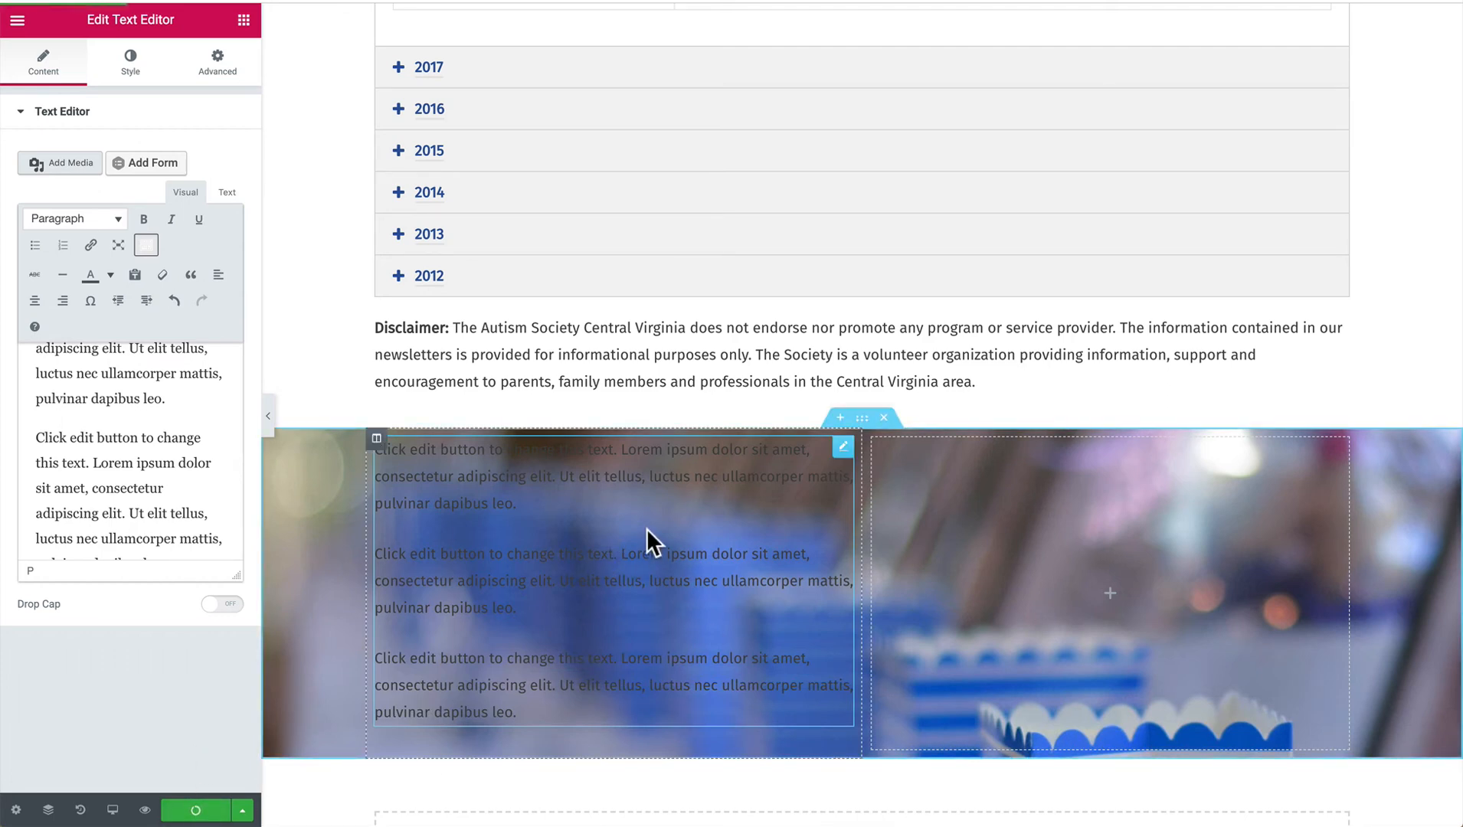
Apply a Classic background overlay to the two-column section in light blue #6ec1e4 with the color's transparency increased.
{"action": "left_click", "coordinate": [863, 419]}
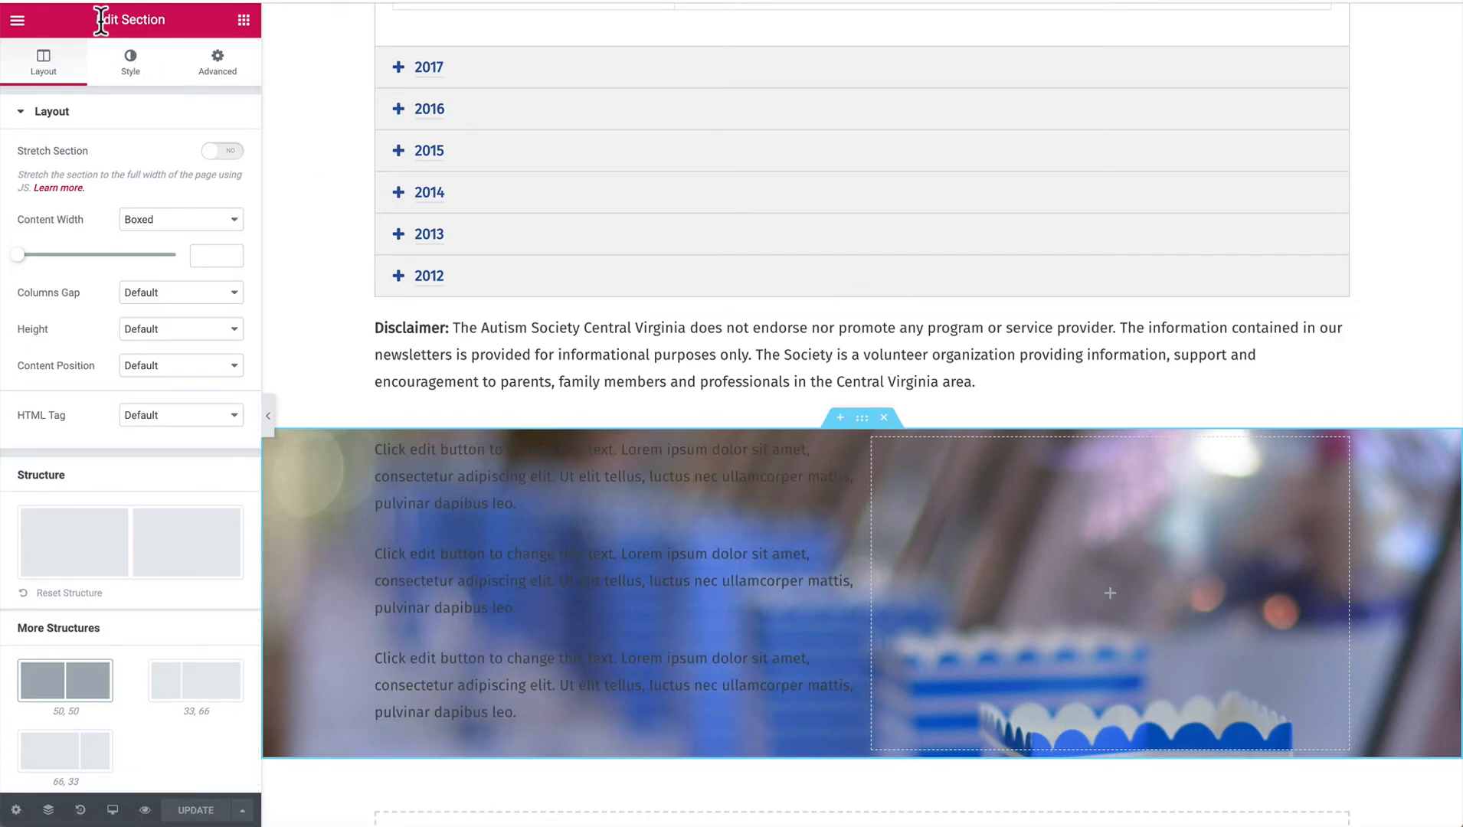
{"action": "left_click_drag", "start_coordinate": [98, 18], "coordinate": [167, 19]}
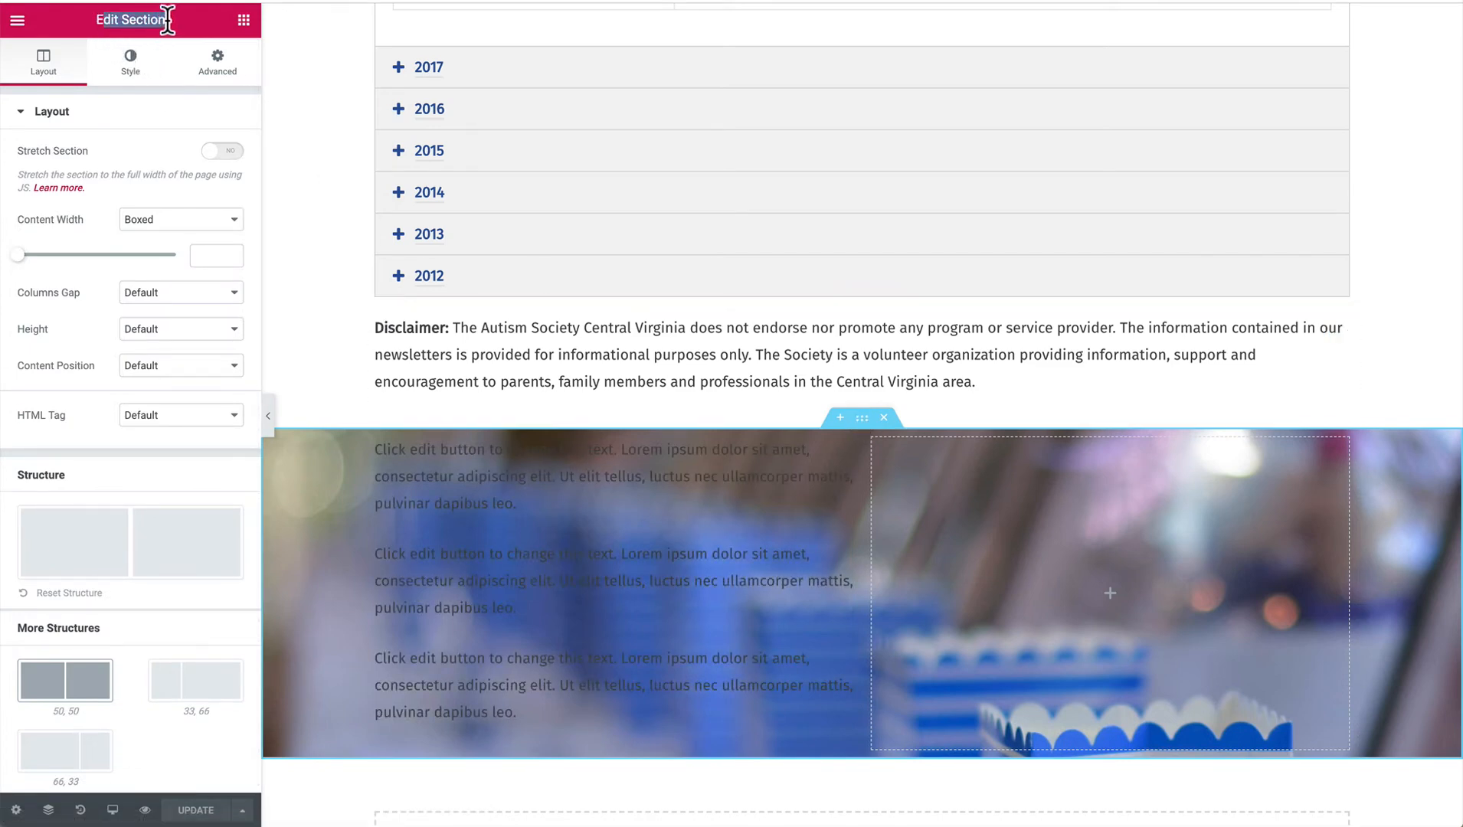
{"action": "left_click", "coordinate": [130, 61]}
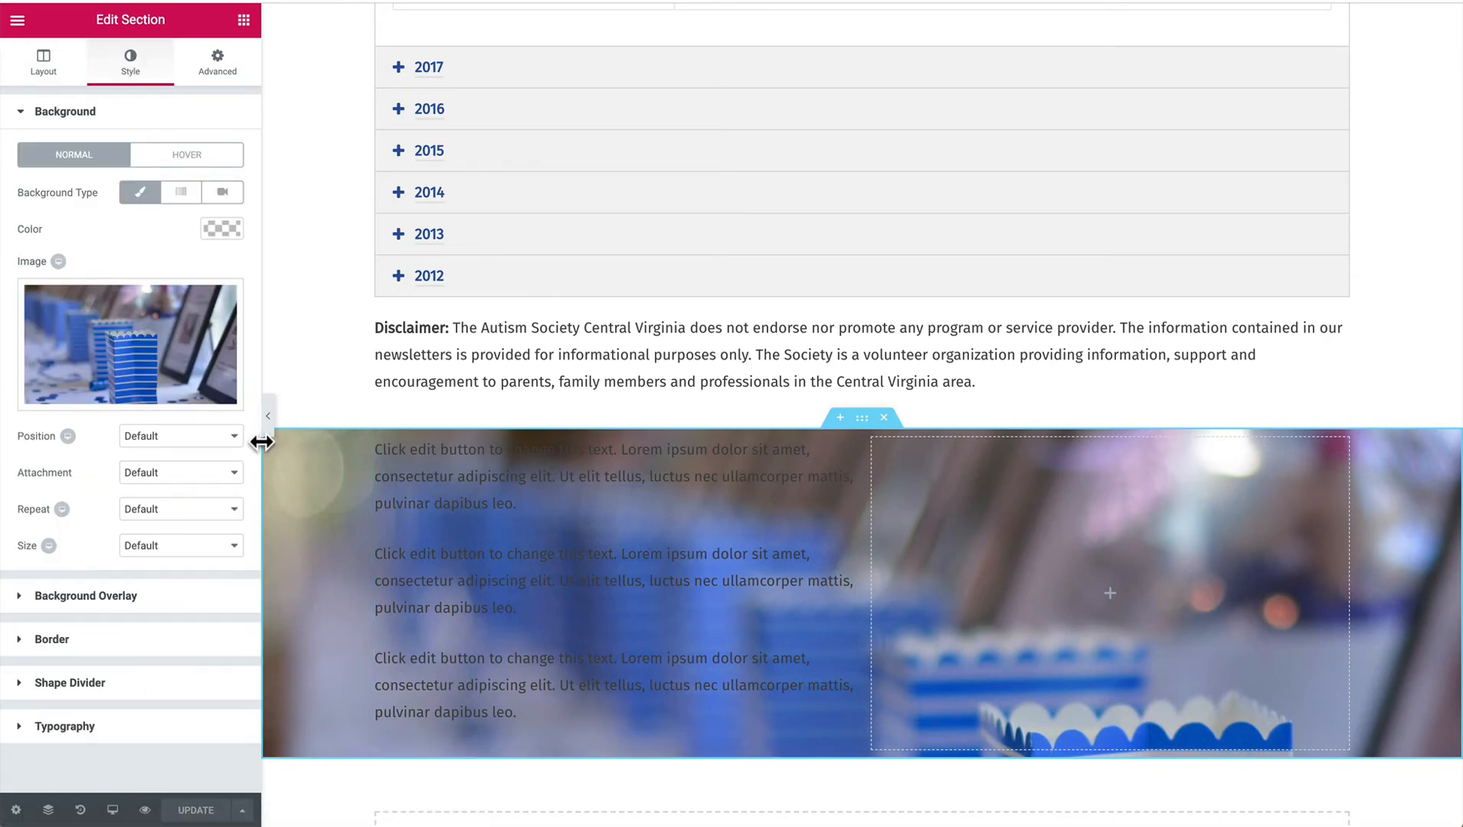
{"action": "mouse_move", "coordinate": [128, 363]}
{"action": "left_click", "coordinate": [111, 601]}
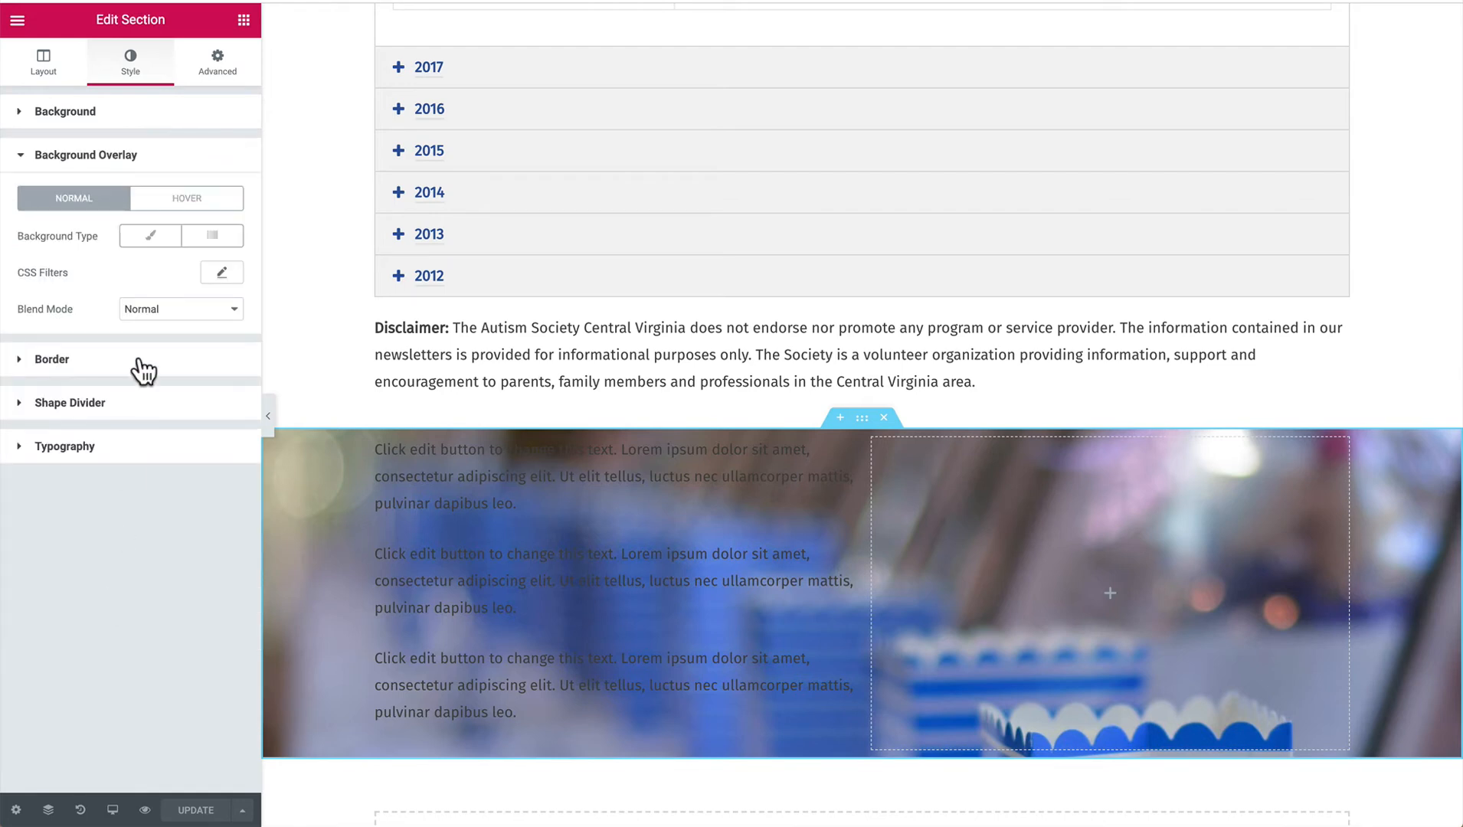
{"action": "left_click", "coordinate": [148, 239]}
{"action": "left_click", "coordinate": [227, 272]}
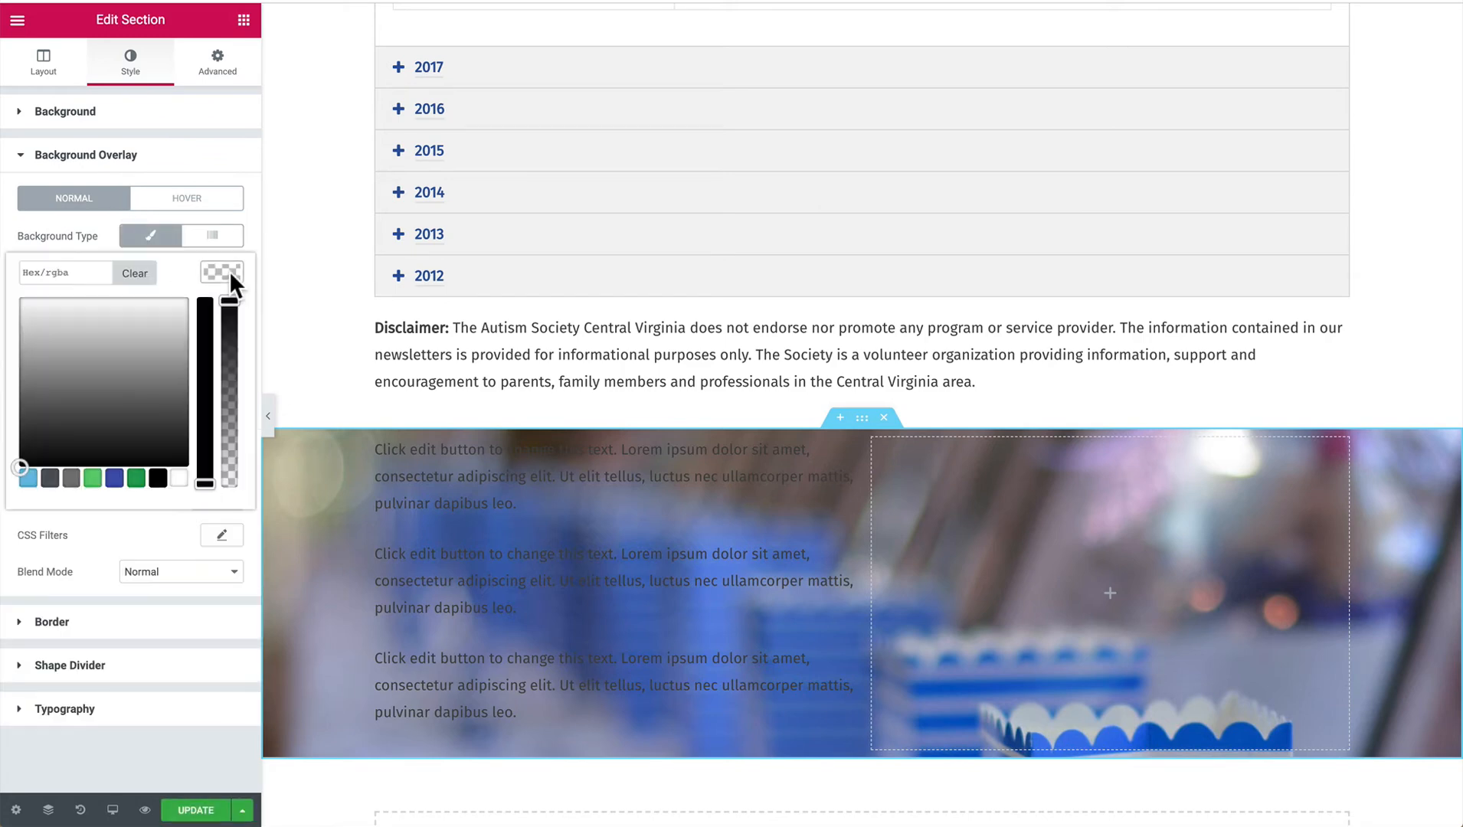
{"action": "left_click", "coordinate": [29, 479]}
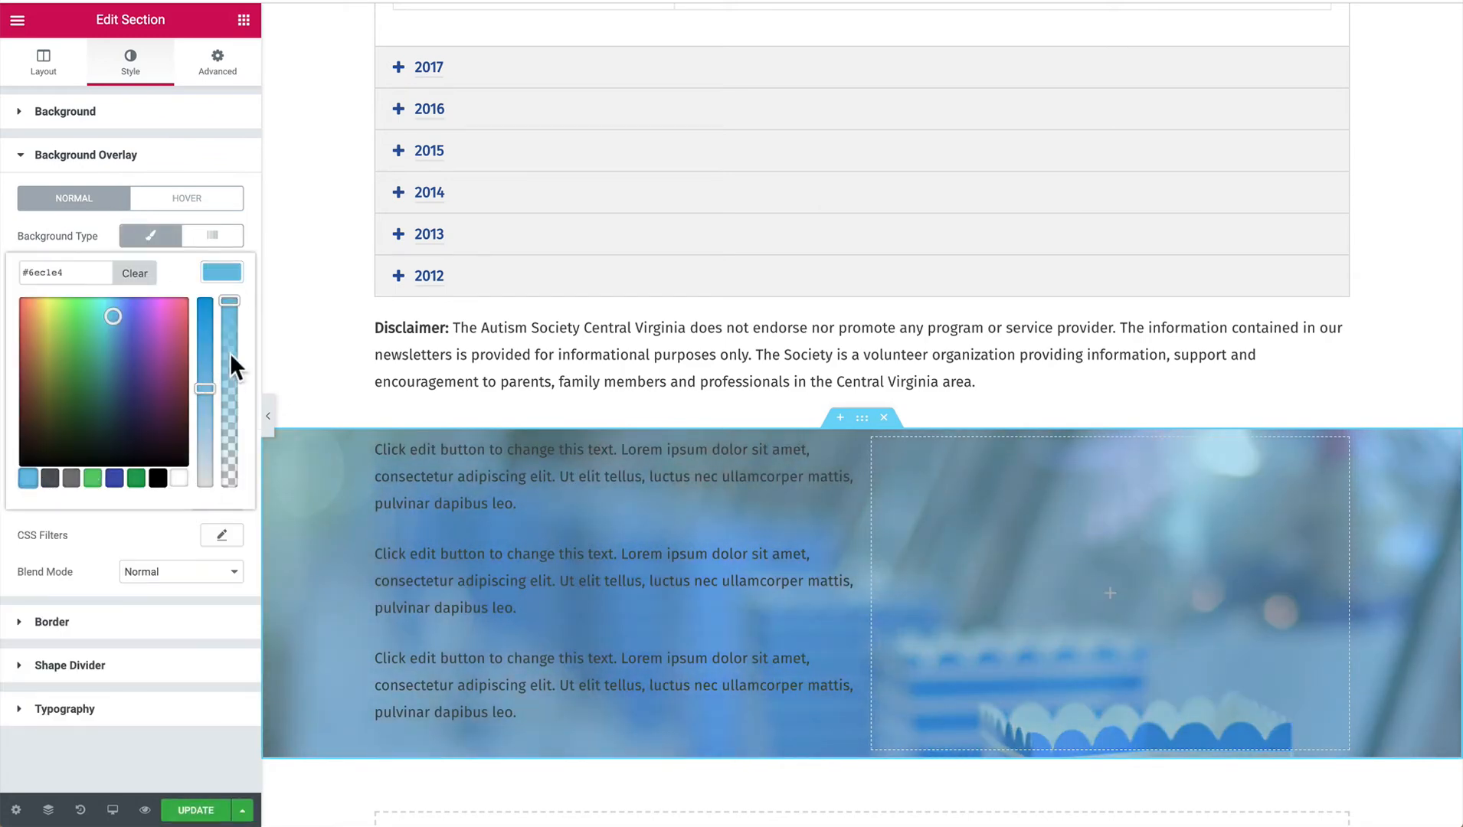
{"action": "left_click_drag", "start_coordinate": [231, 302], "coordinate": [229, 366]}
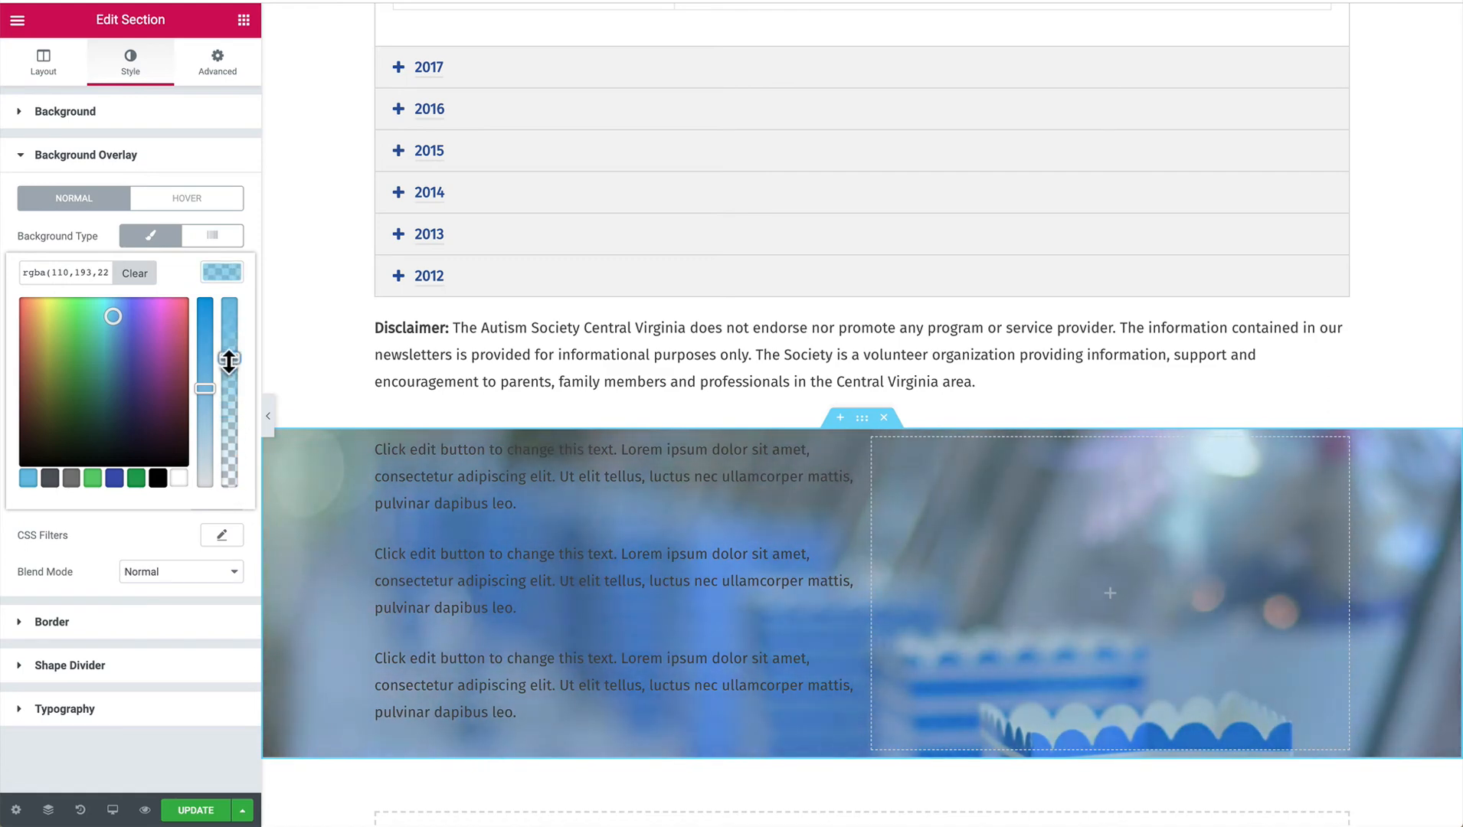
{"action": "left_click", "coordinate": [228, 271]}
Change the background overlay to a gradient and make its first color a fully opaque blue, #009ee2.
{"action": "left_click", "coordinate": [214, 244]}
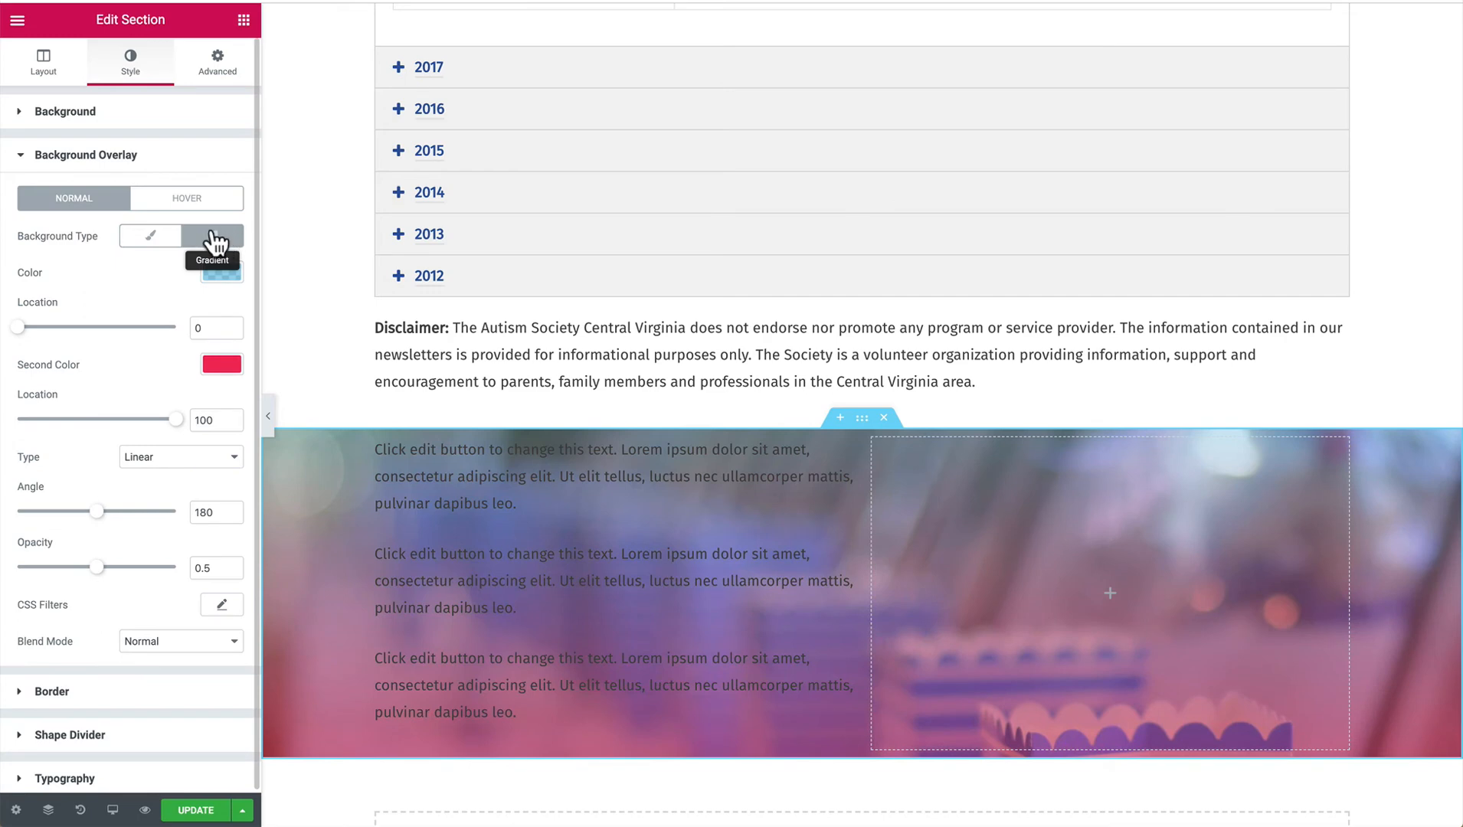
{"action": "left_click", "coordinate": [222, 272]}
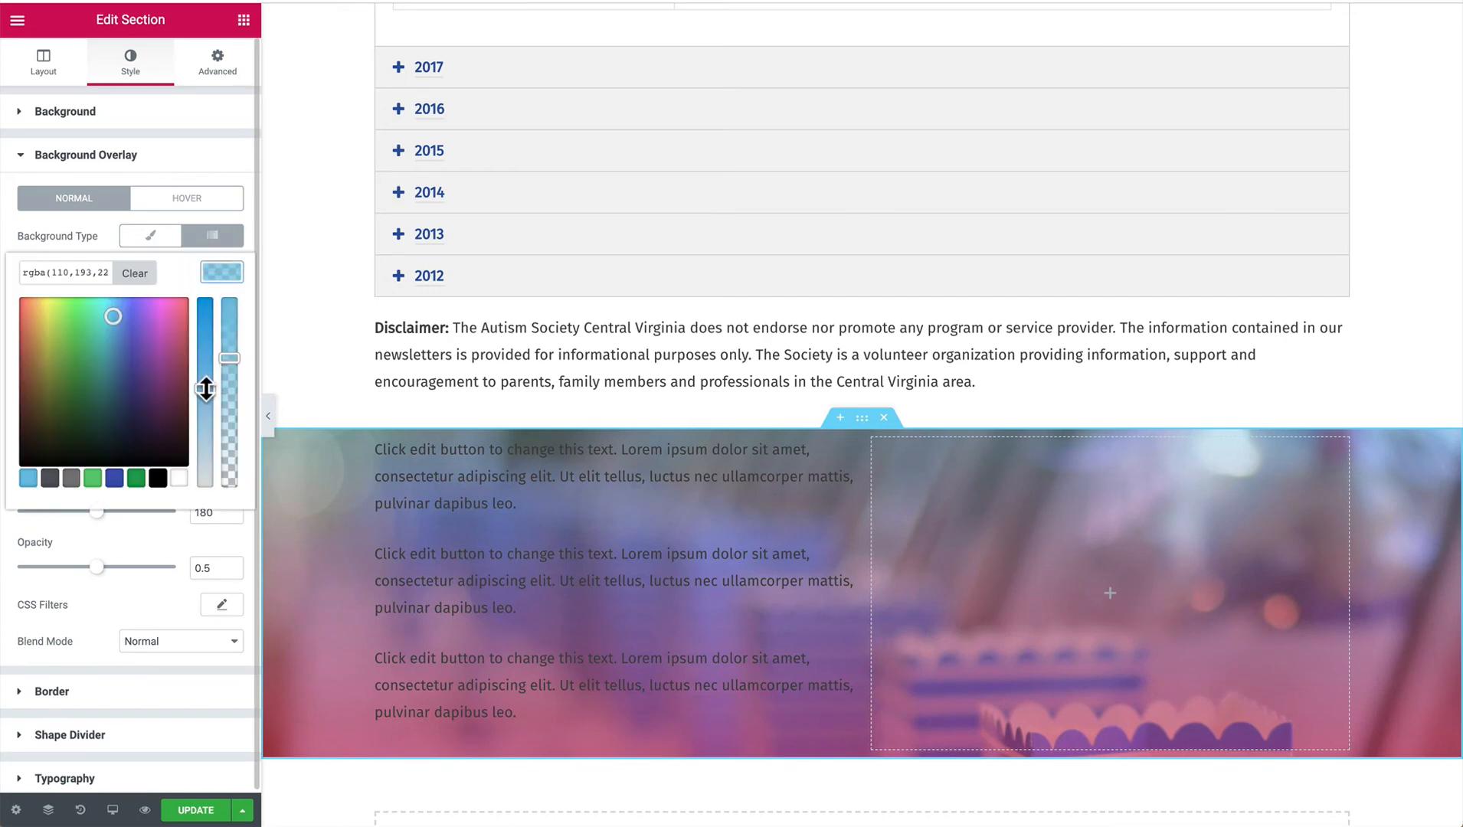
{"action": "left_click_drag", "start_coordinate": [205, 389], "coordinate": [204, 307]}
{"action": "left_click", "coordinate": [234, 266]}
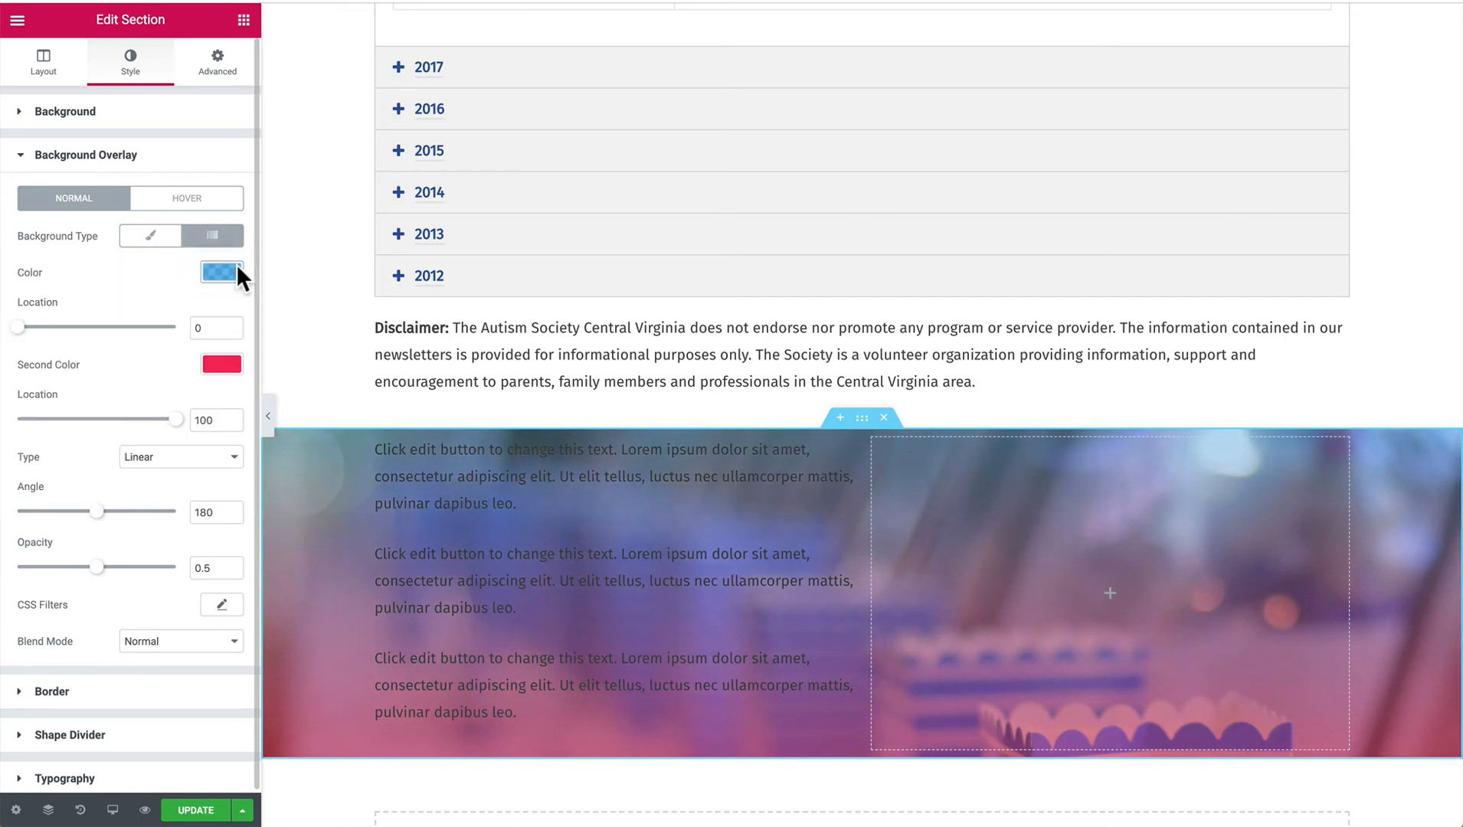
{"action": "left_click", "coordinate": [235, 265]}
{"action": "left_click_drag", "start_coordinate": [235, 354], "coordinate": [232, 262]}
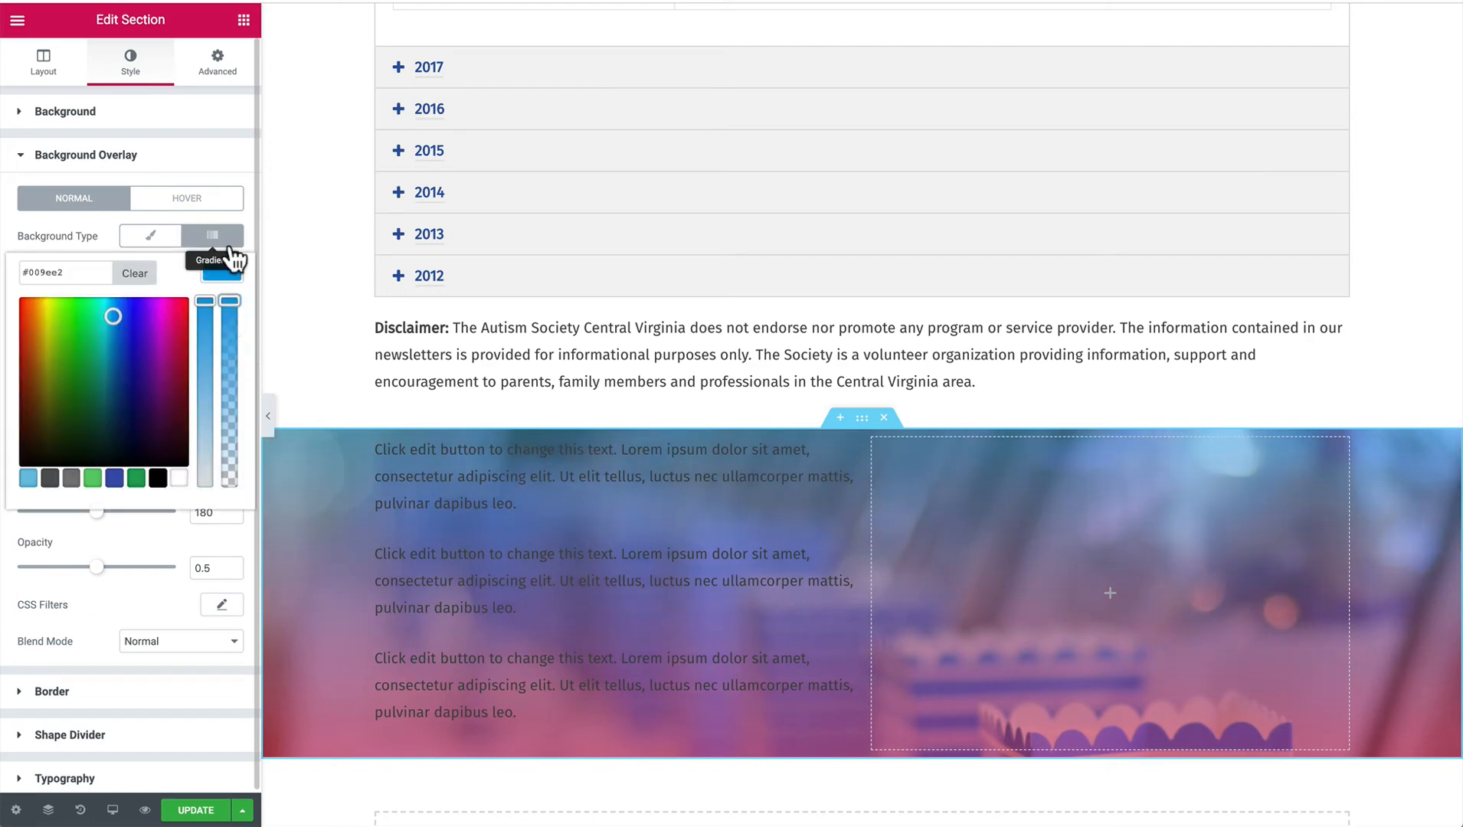
{"action": "left_click", "coordinate": [215, 270]}
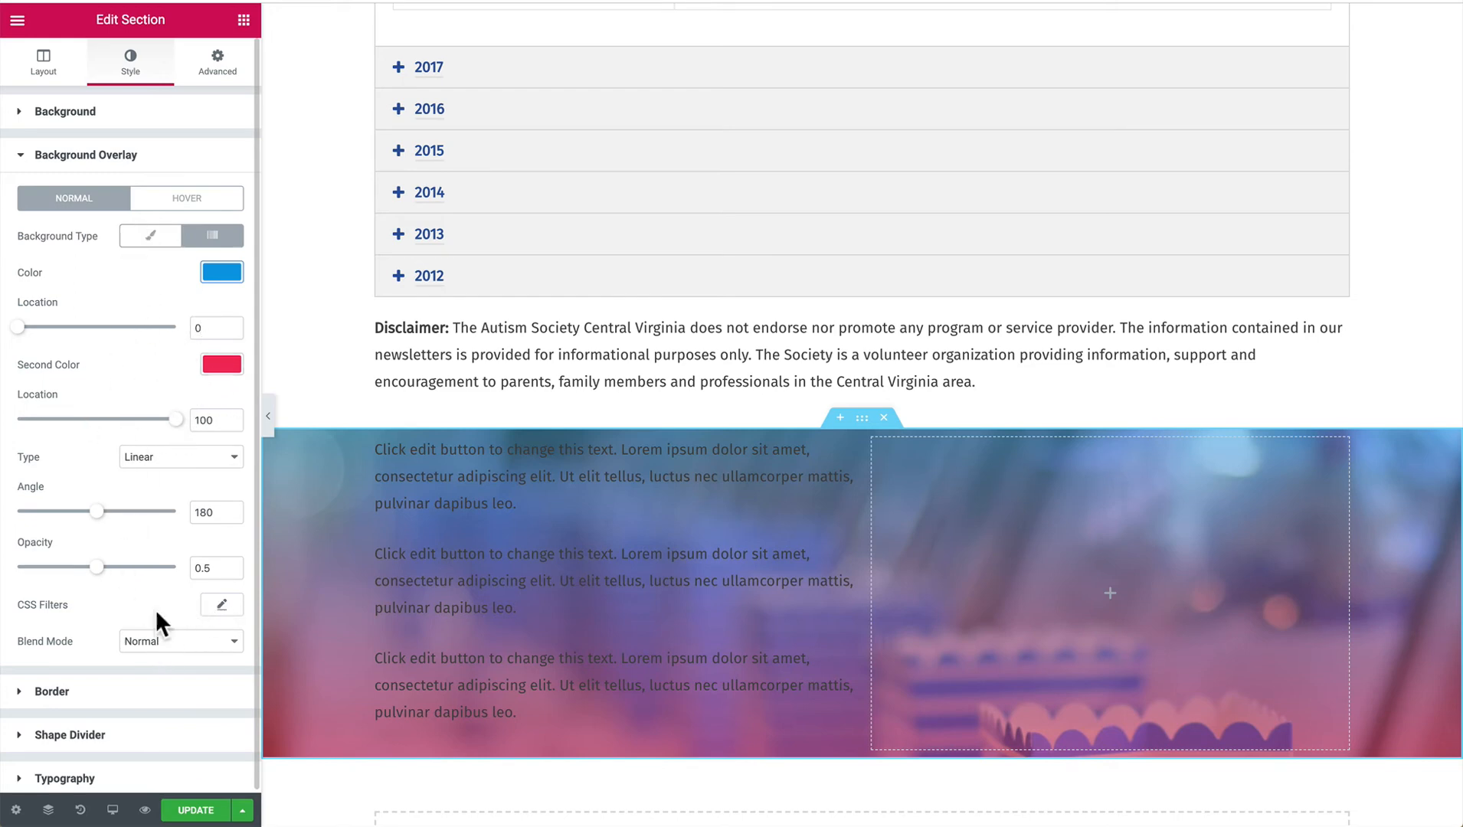
Try the Multiply and Screen blend modes on the gradient overlay and return it to Normal.
{"action": "left_click", "coordinate": [163, 641]}
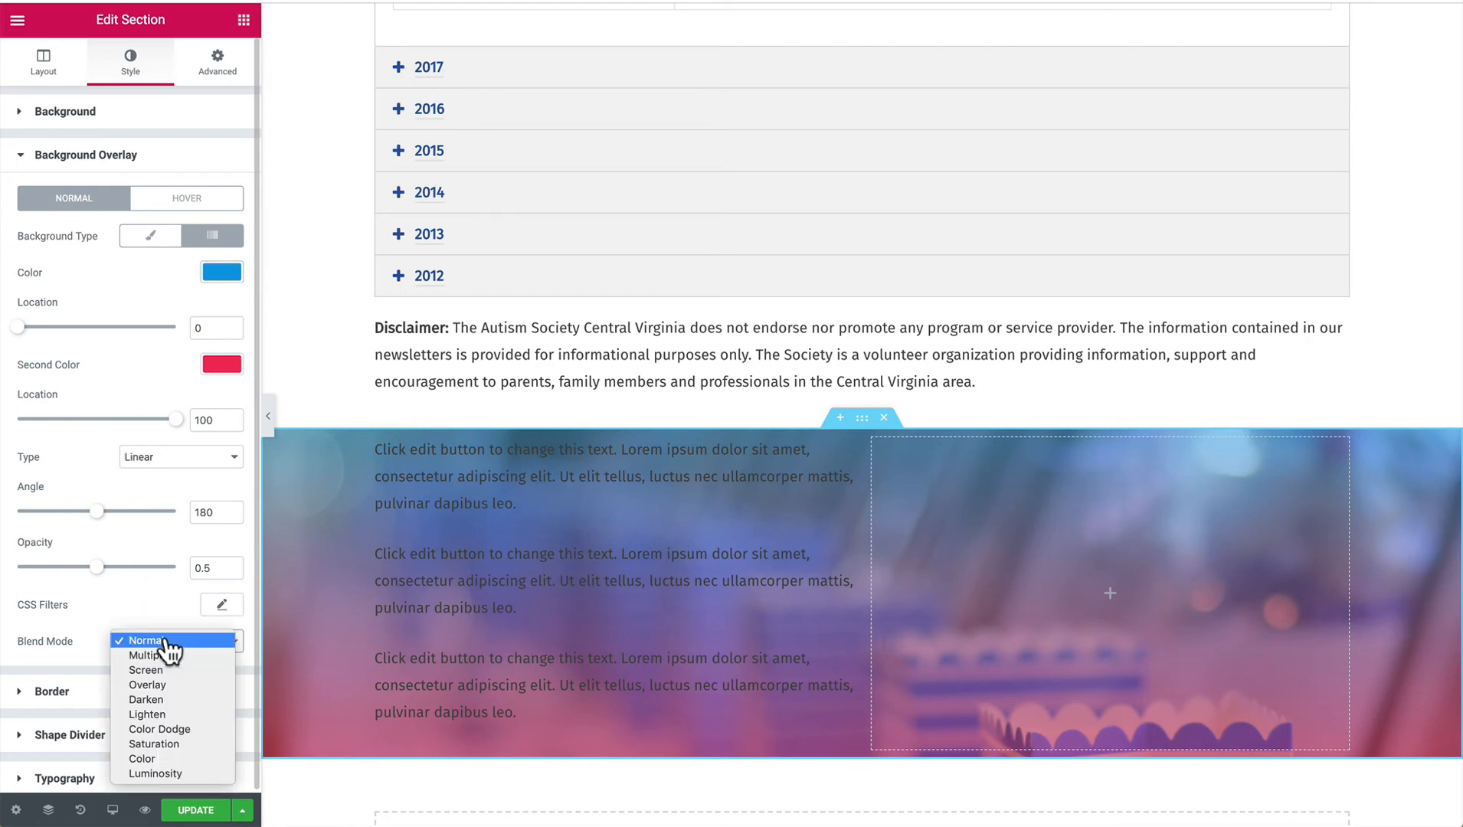
{"action": "left_click", "coordinate": [164, 655]}
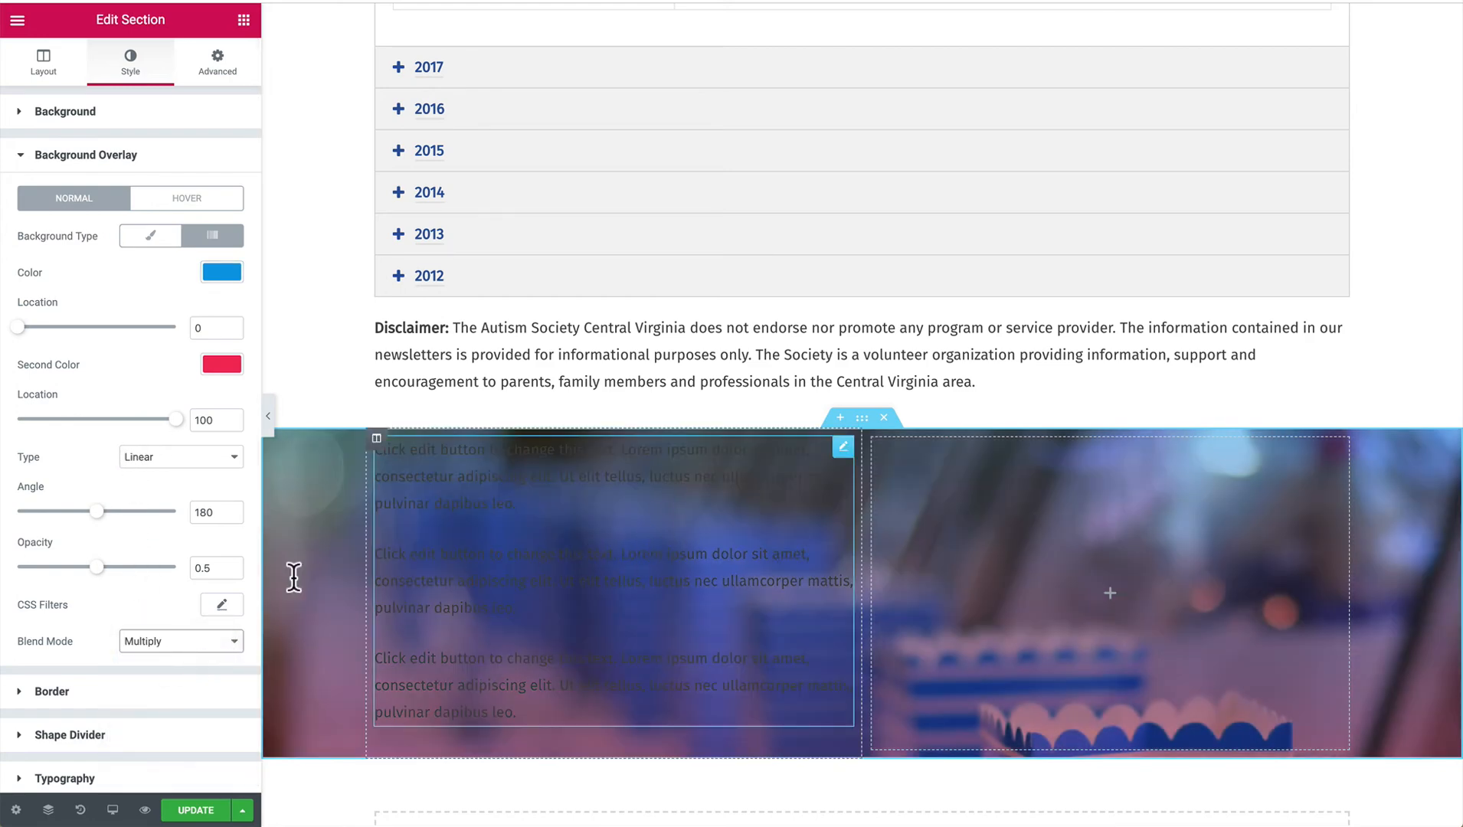
{"action": "left_click", "coordinate": [142, 646]}
{"action": "left_click", "coordinate": [144, 656]}
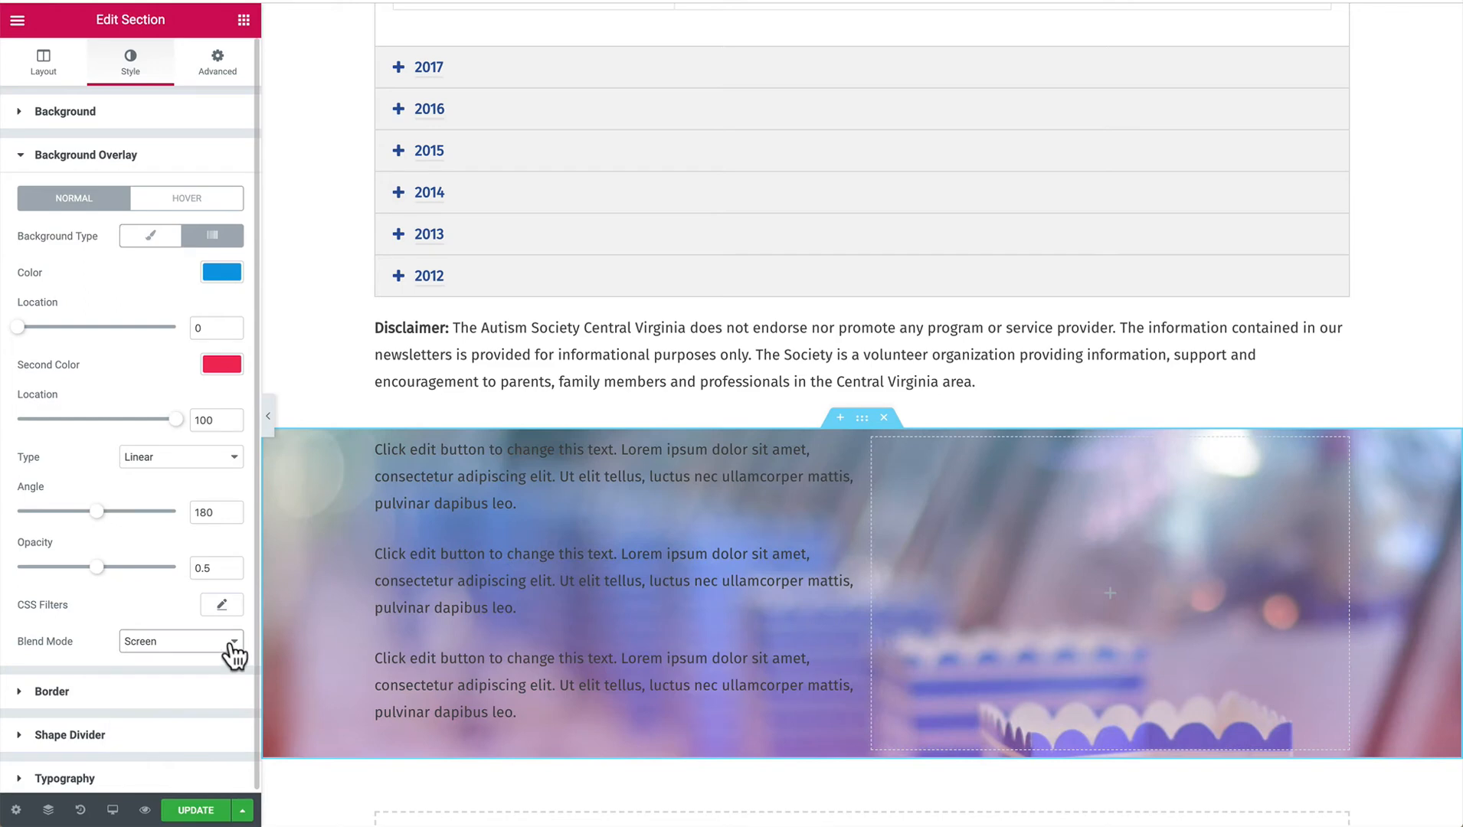
{"action": "left_click", "coordinate": [233, 655]}
{"action": "left_click", "coordinate": [180, 610]}
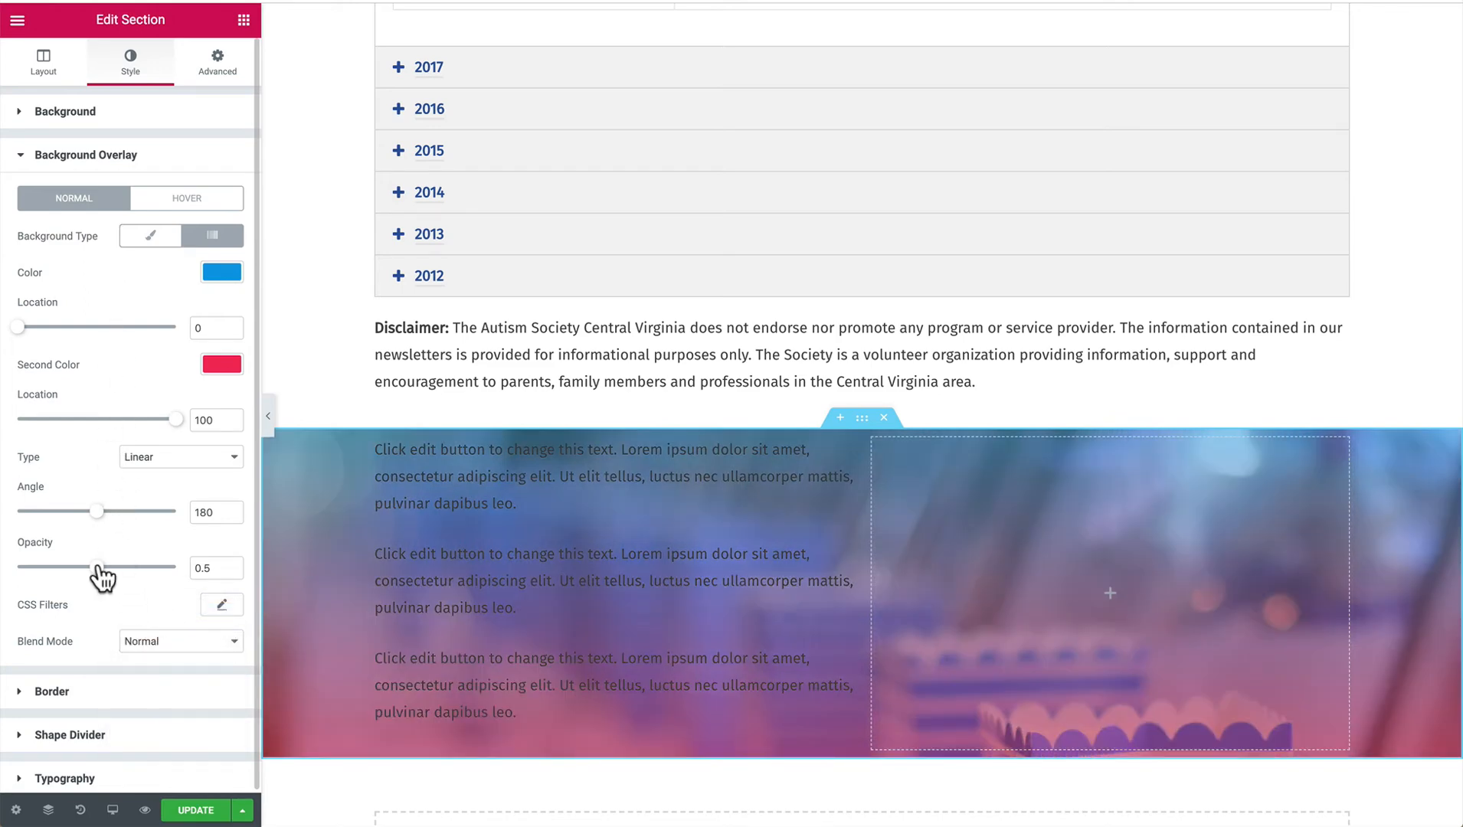
Set the overlay opacity to 0.42 and return the overlay to the Classic type with its color cleared.
{"action": "mouse_move", "coordinate": [98, 567]}
{"action": "left_mouse_down"}
{"action": "mouse_move", "coordinate": [167, 567]}
{"action": "mouse_move", "coordinate": [83, 573]}
{"action": "left_mouse_up"}
{"action": "left_click", "coordinate": [112, 570]}
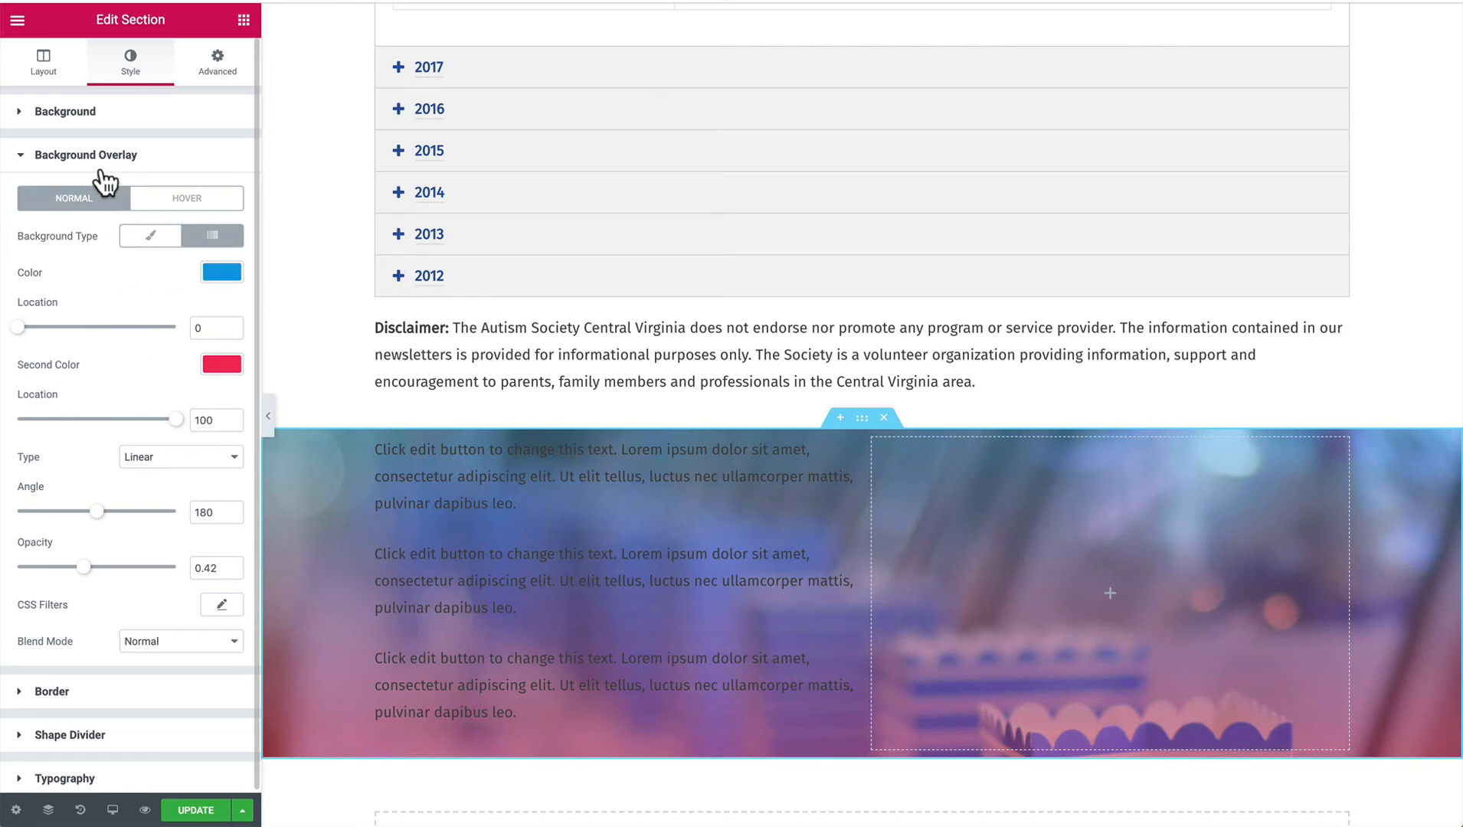
{"action": "left_click", "coordinate": [151, 236]}
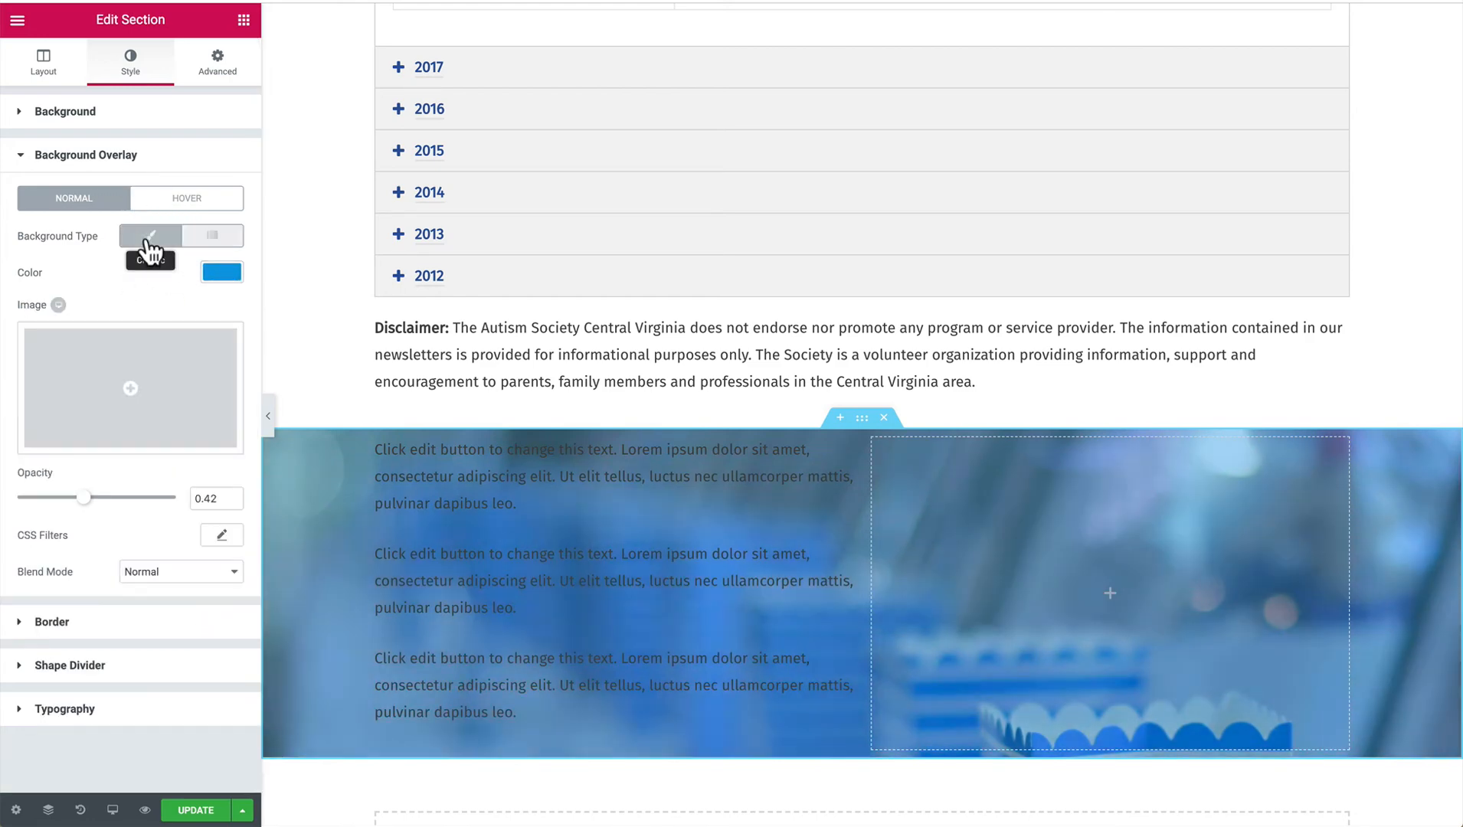
{"action": "left_click", "coordinate": [223, 272]}
{"action": "left_click", "coordinate": [136, 273]}
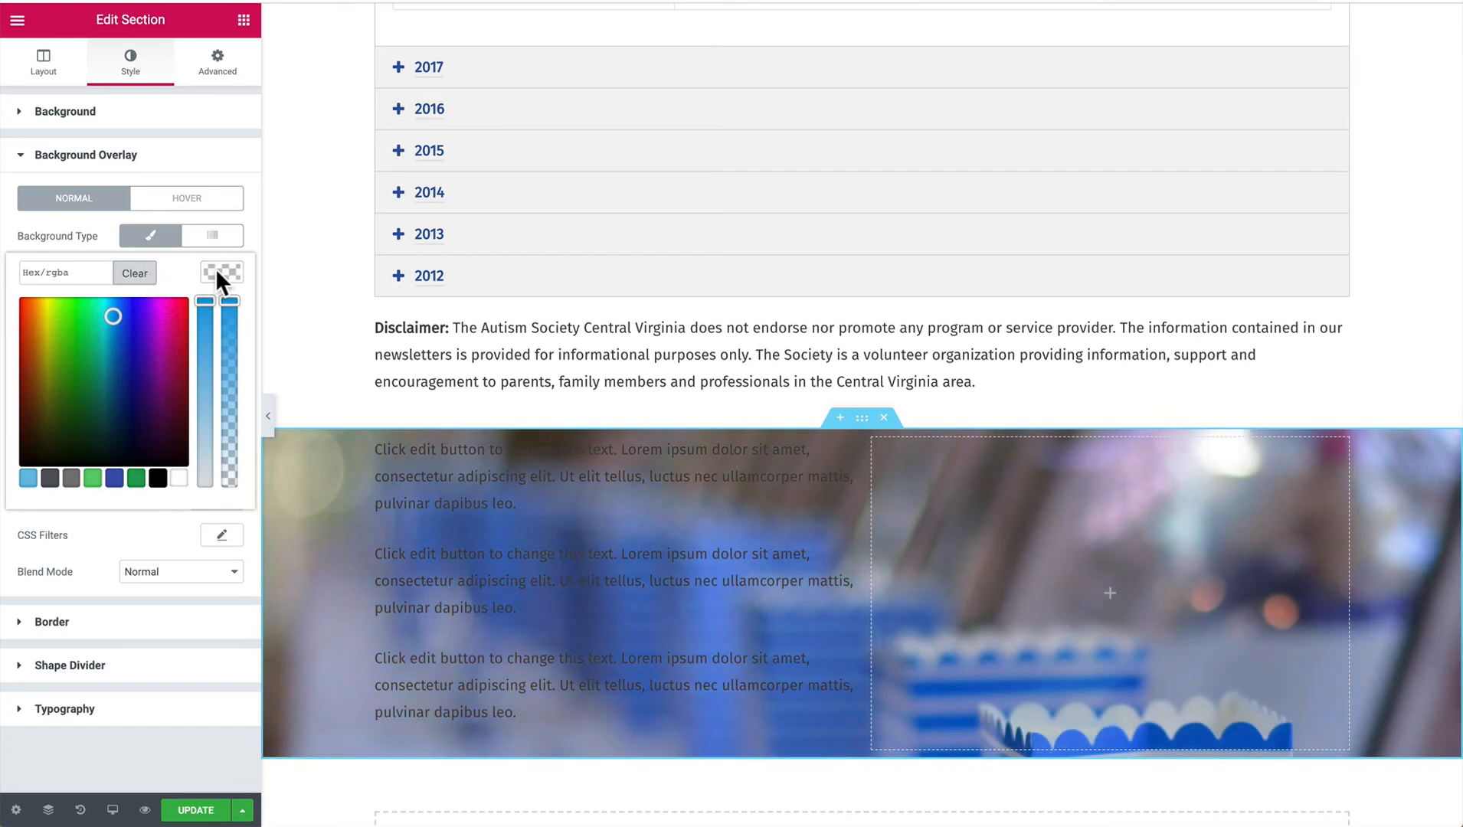
{"action": "left_click", "coordinate": [217, 273]}
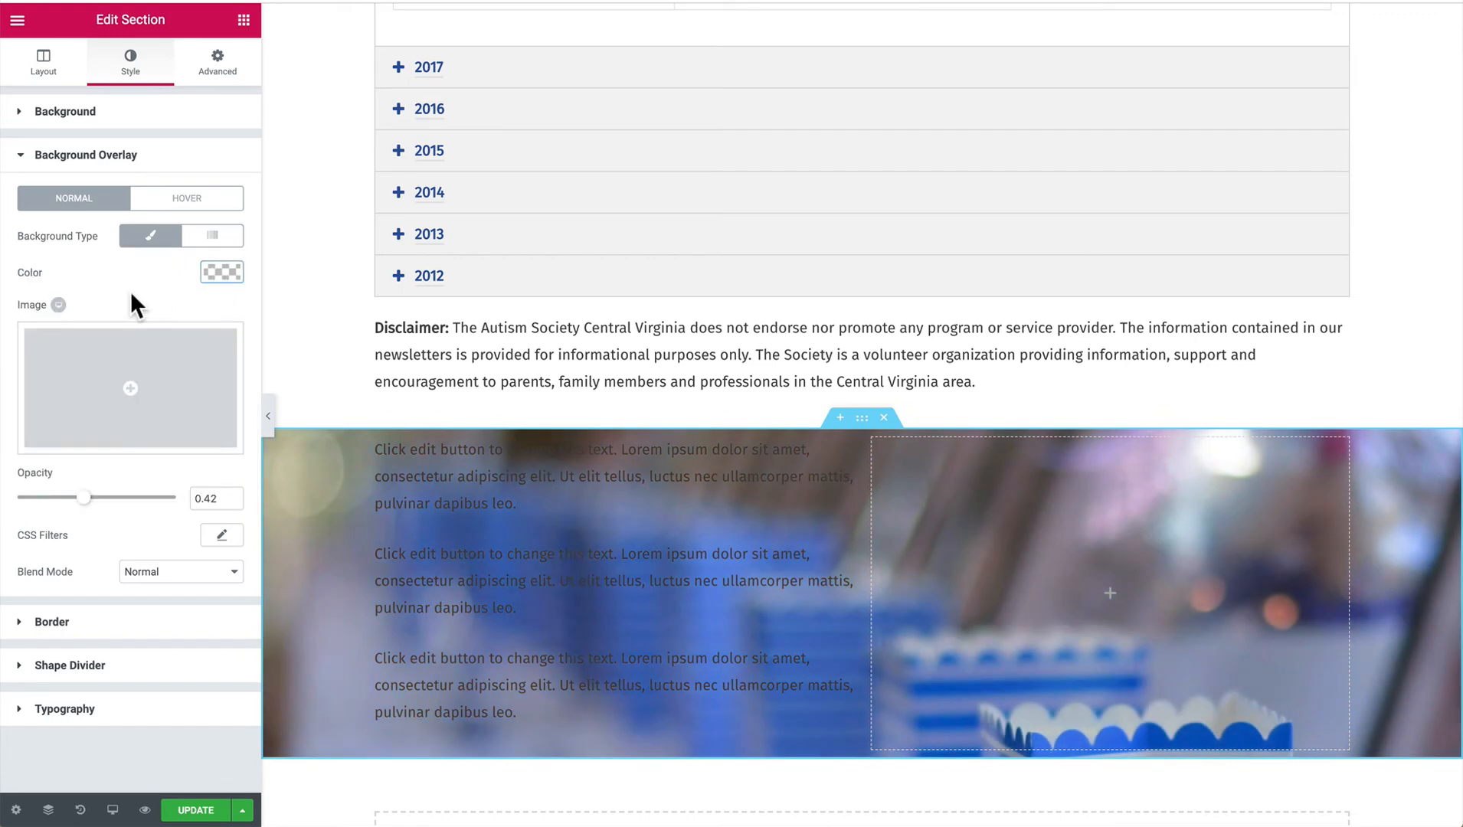
Remove the two-column section's background image and fill its background with light blue #6ec1e4.
{"action": "left_click", "coordinate": [73, 158]}
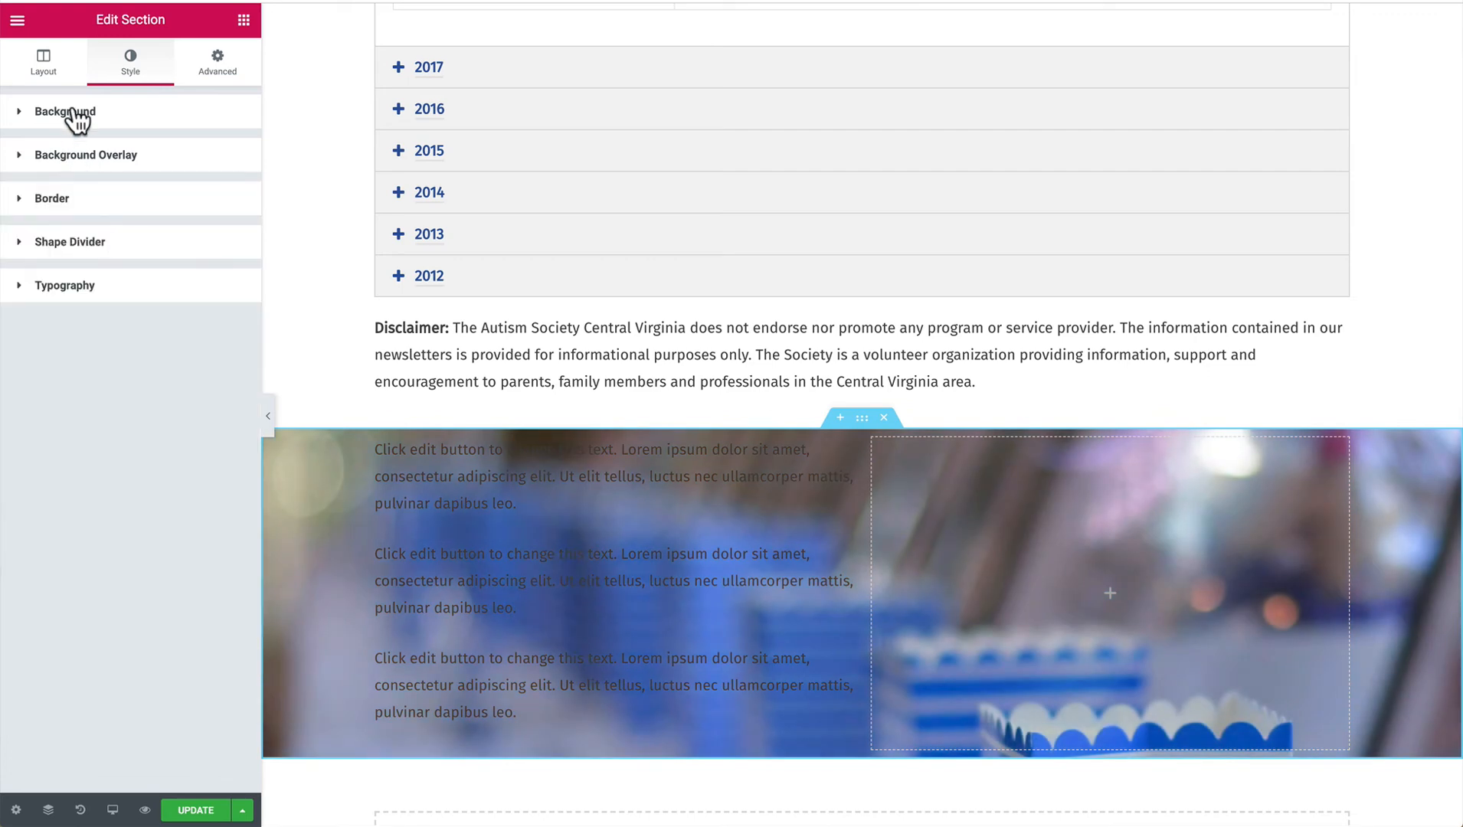
{"action": "left_click", "coordinate": [73, 115]}
{"action": "left_click", "coordinate": [74, 114]}
{"action": "left_click", "coordinate": [74, 115]}
{"action": "left_click", "coordinate": [75, 115]}
{"action": "left_click", "coordinate": [93, 116]}
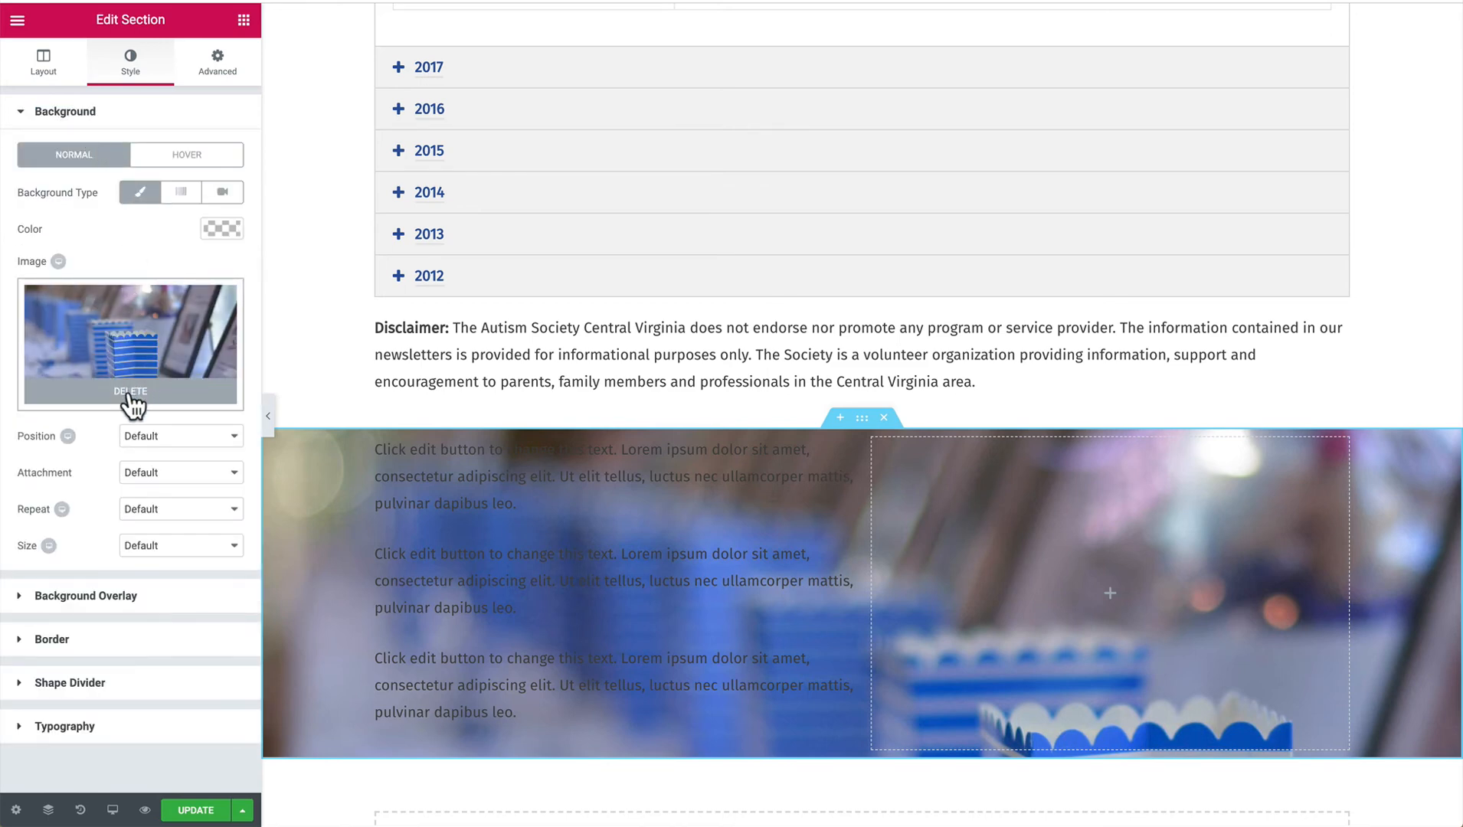
{"action": "left_click", "coordinate": [131, 392]}
{"action": "left_click", "coordinate": [222, 228]}
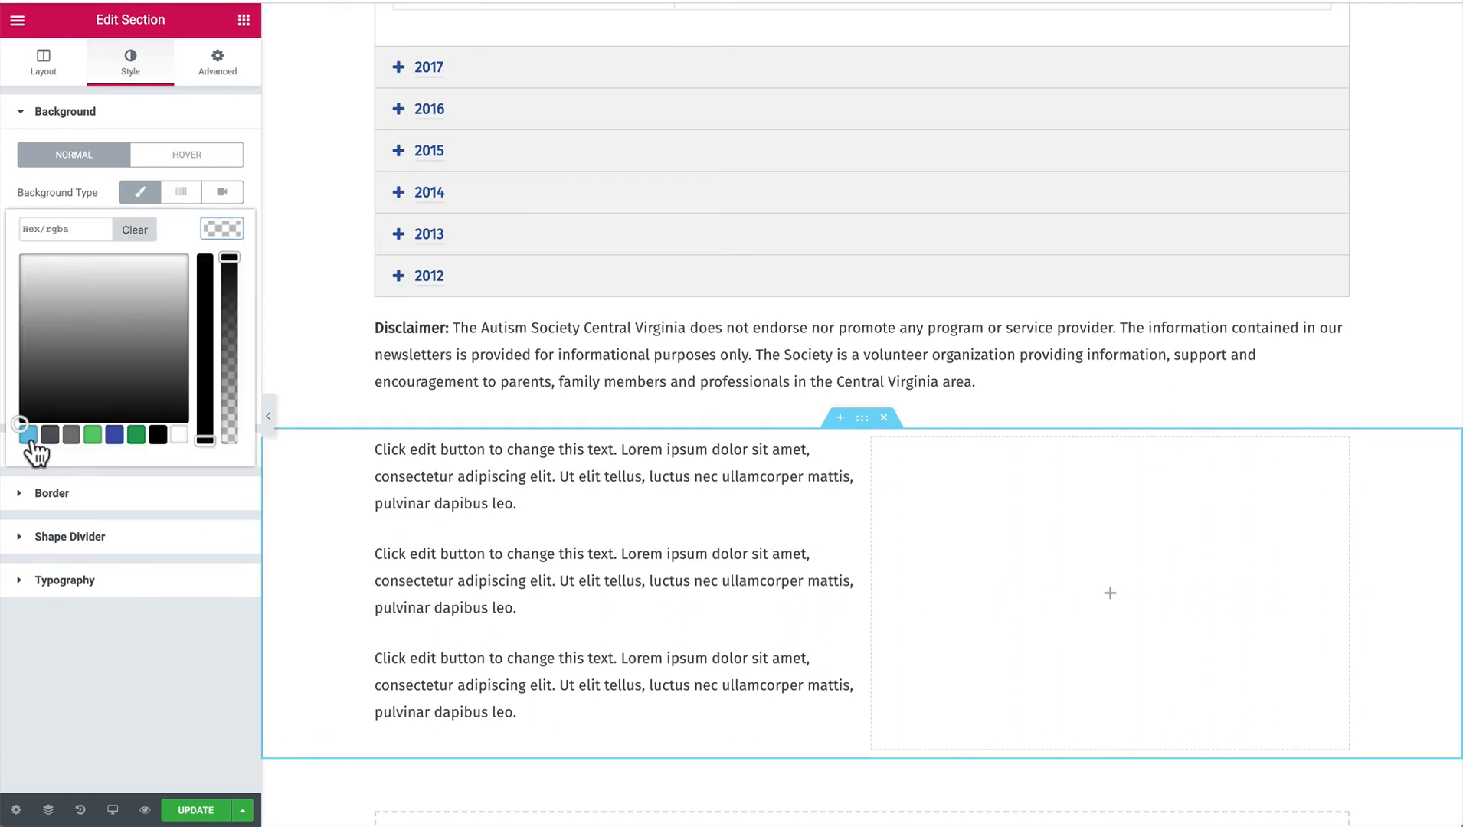
{"action": "left_click", "coordinate": [27, 435]}
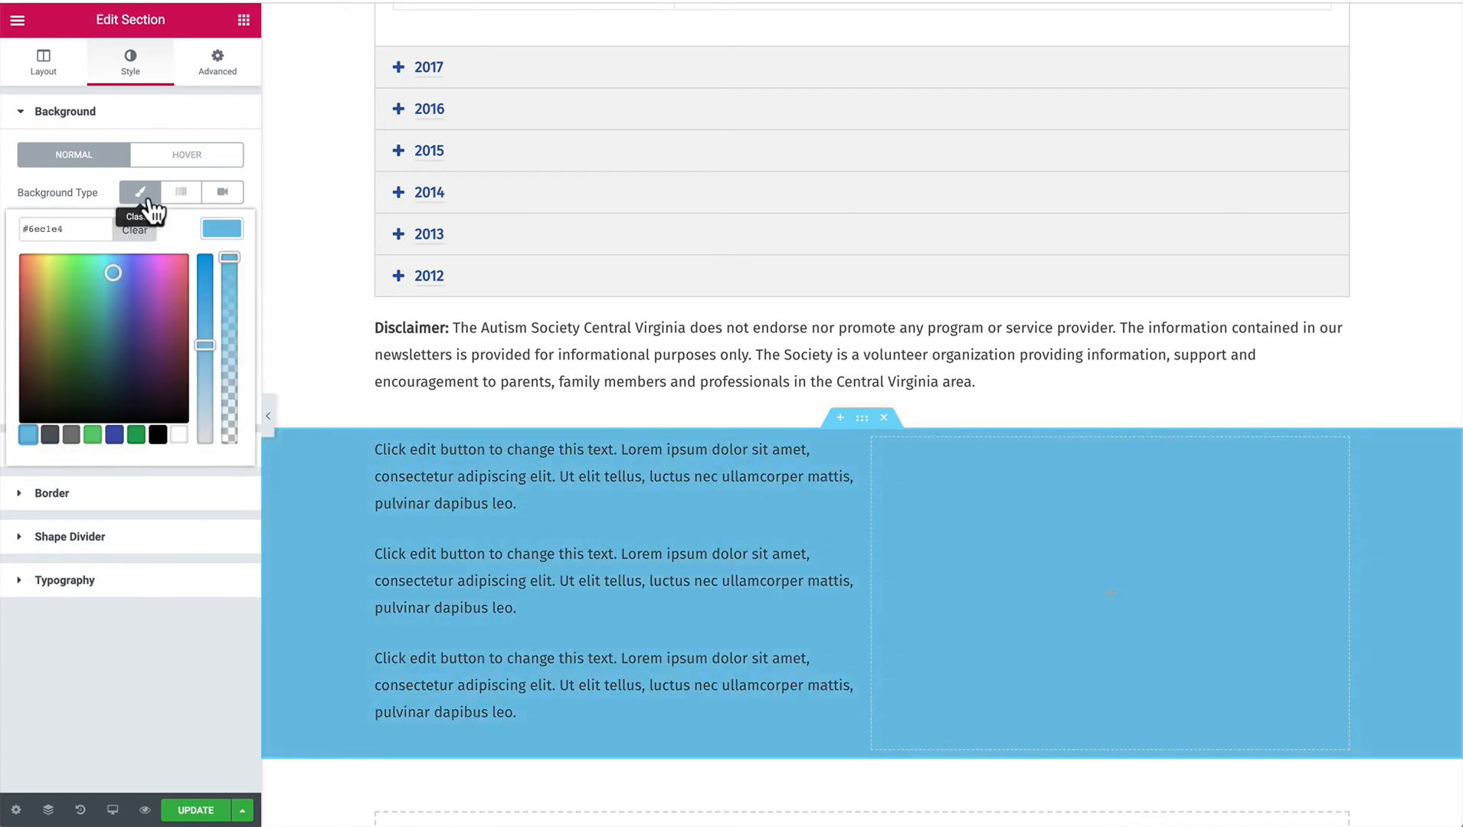
{"action": "left_click", "coordinate": [224, 227]}
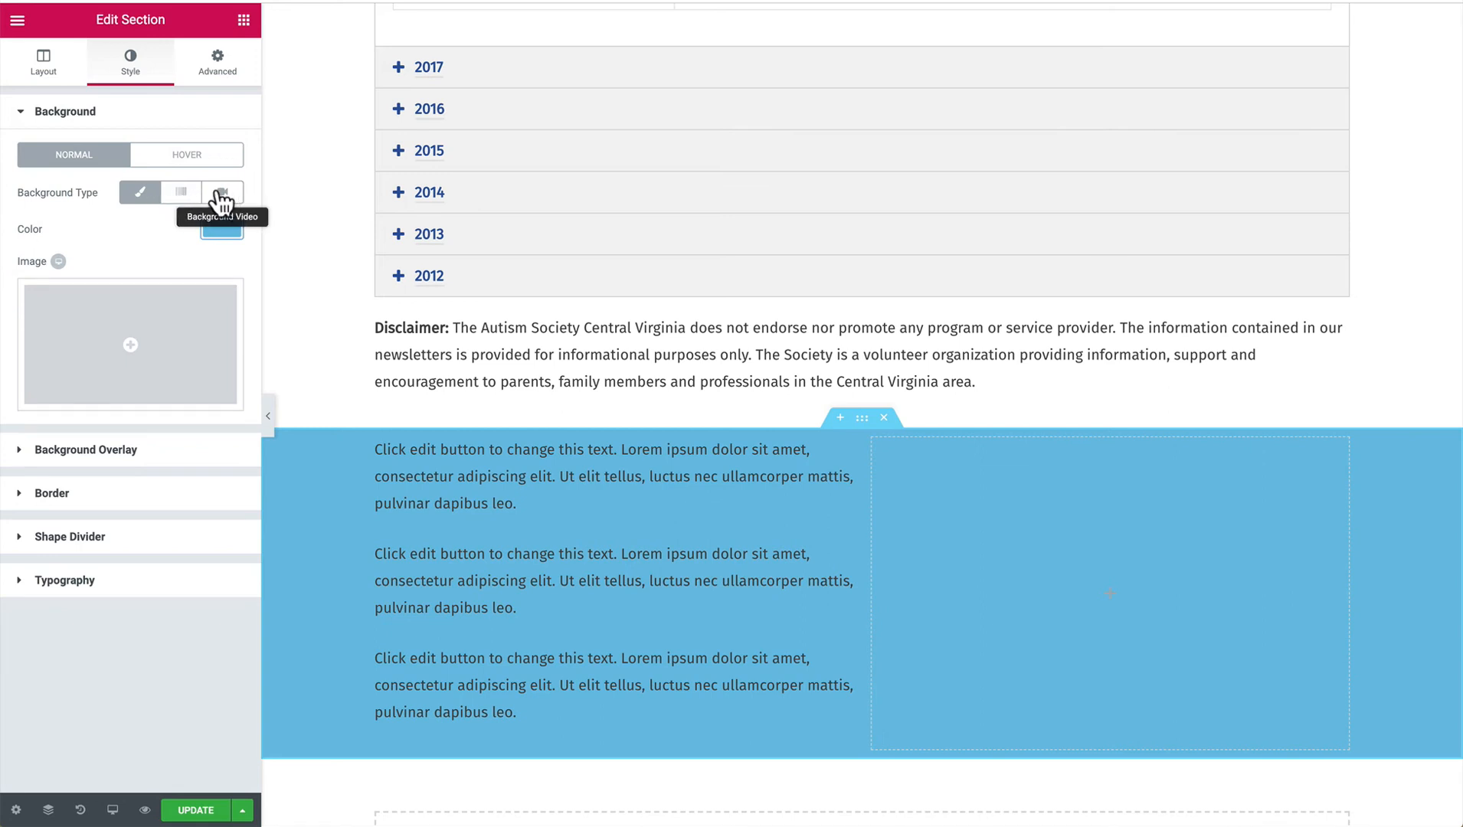
Review the section's border settings and the shape divider options for its top and bottom edges.
{"action": "left_click", "coordinate": [83, 494]}
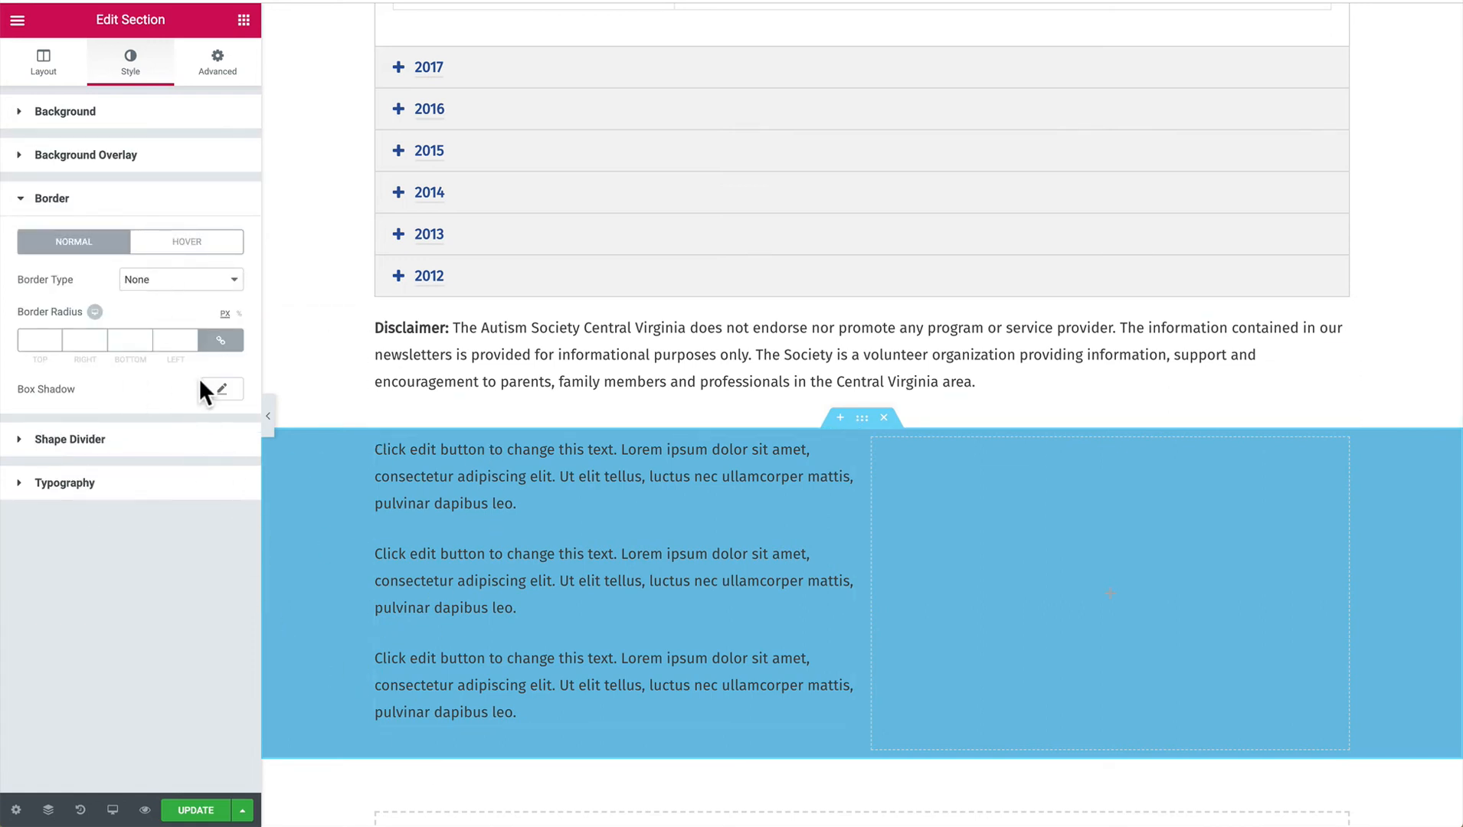
{"action": "left_click", "coordinate": [140, 439]}
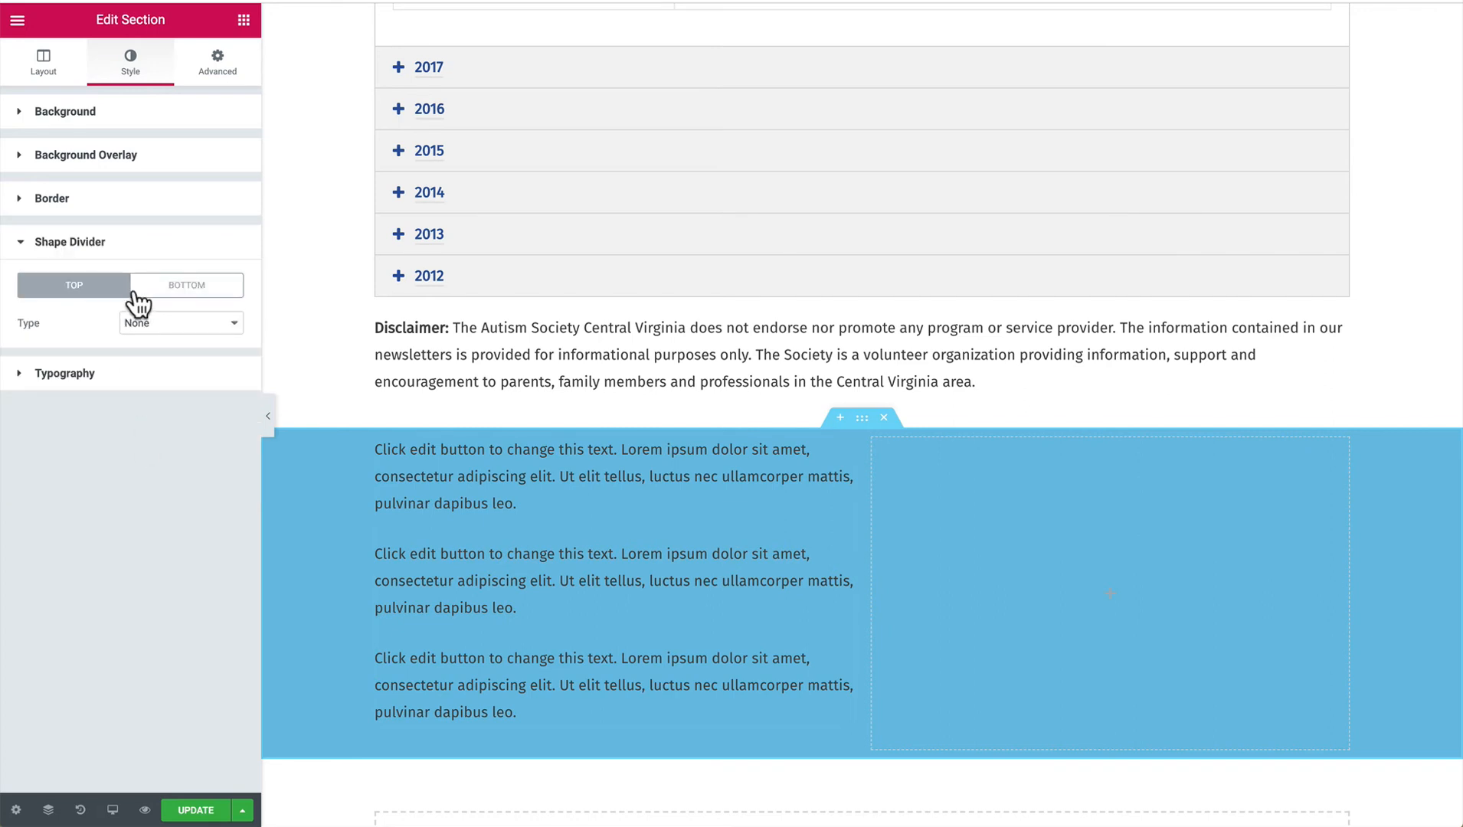
{"action": "left_click", "coordinate": [186, 324]}
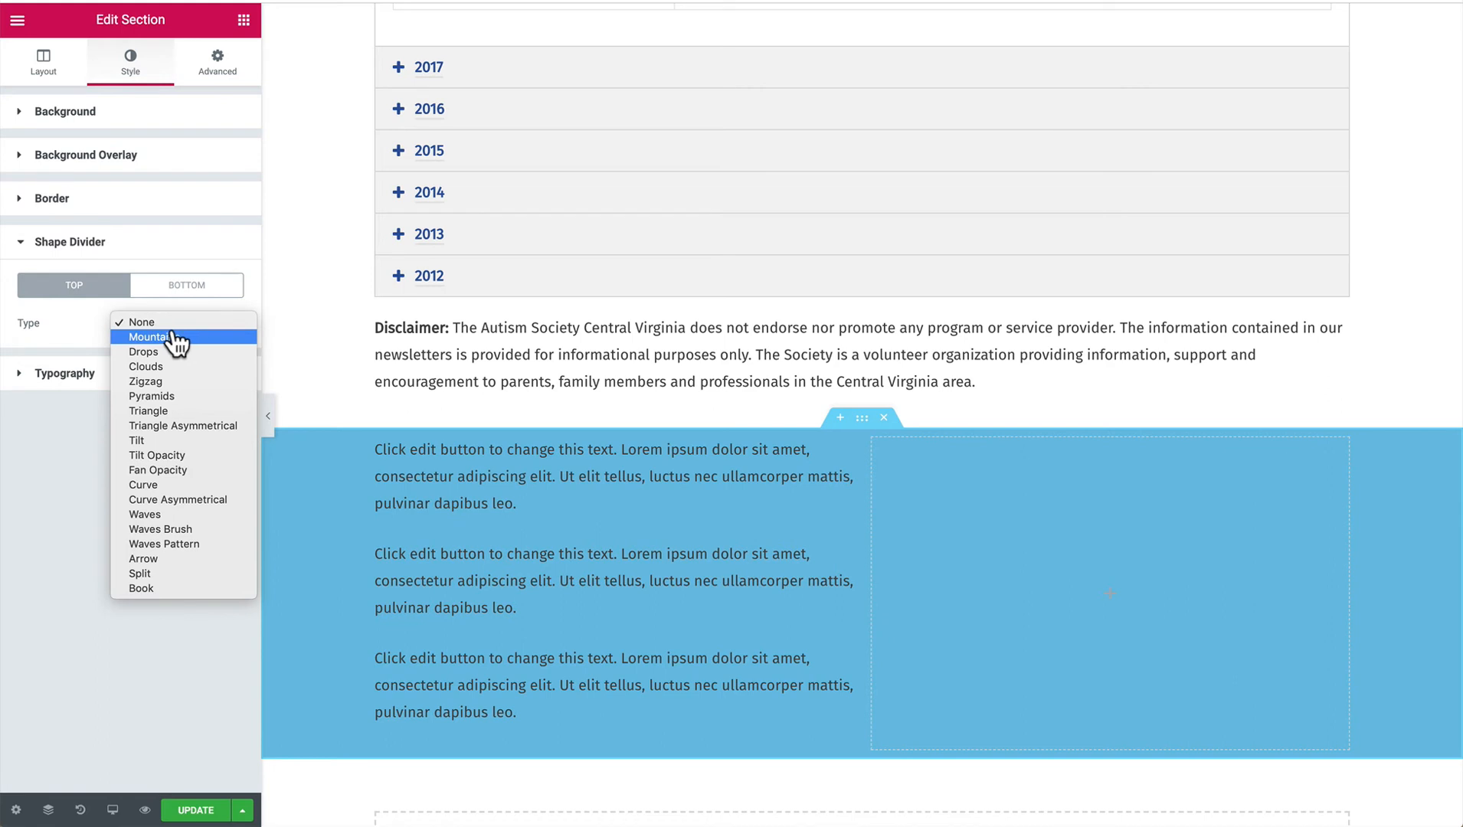
{"action": "left_click", "coordinate": [56, 335]}
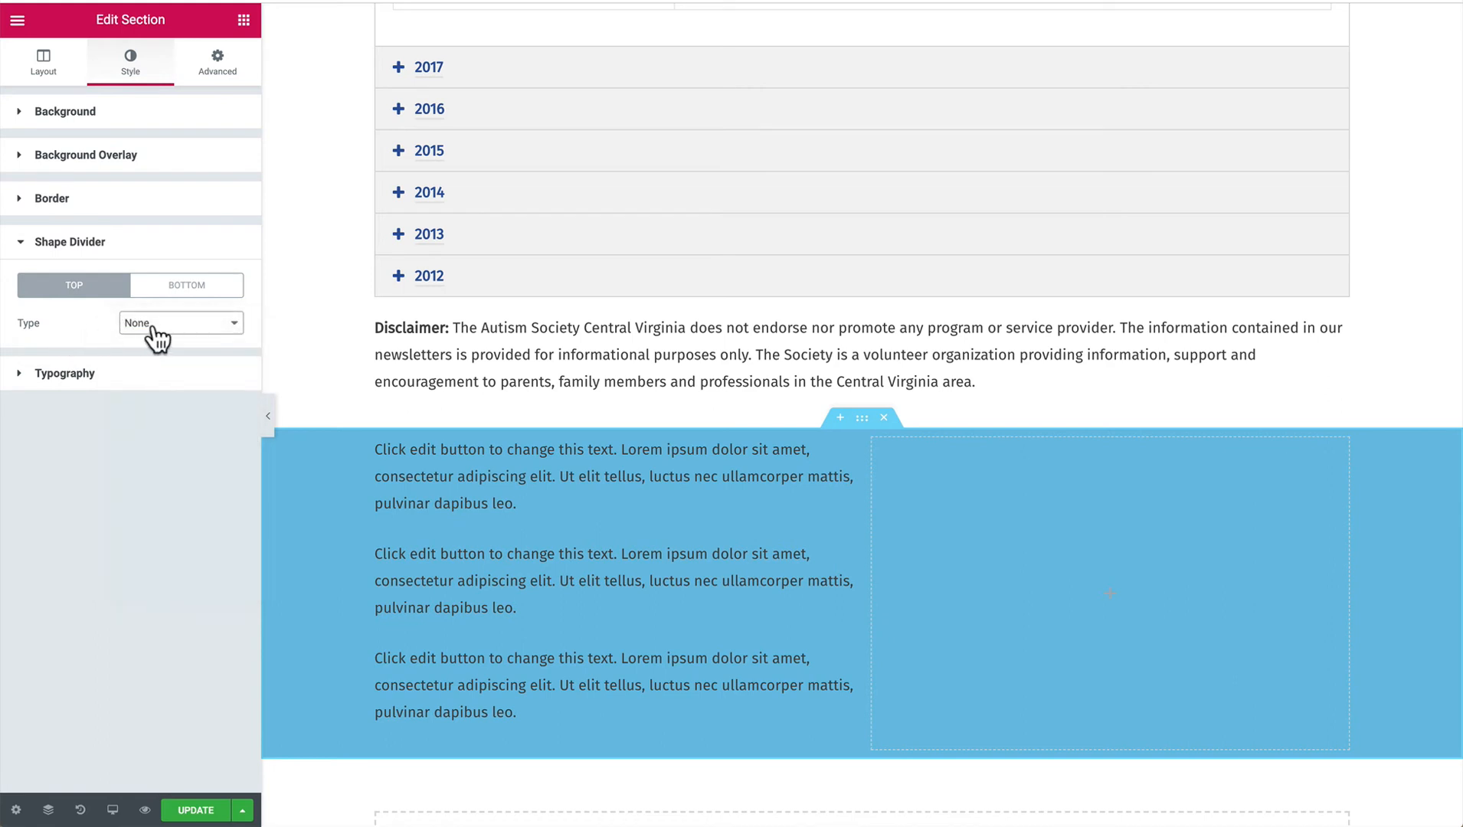
{"action": "left_click", "coordinate": [184, 288]}
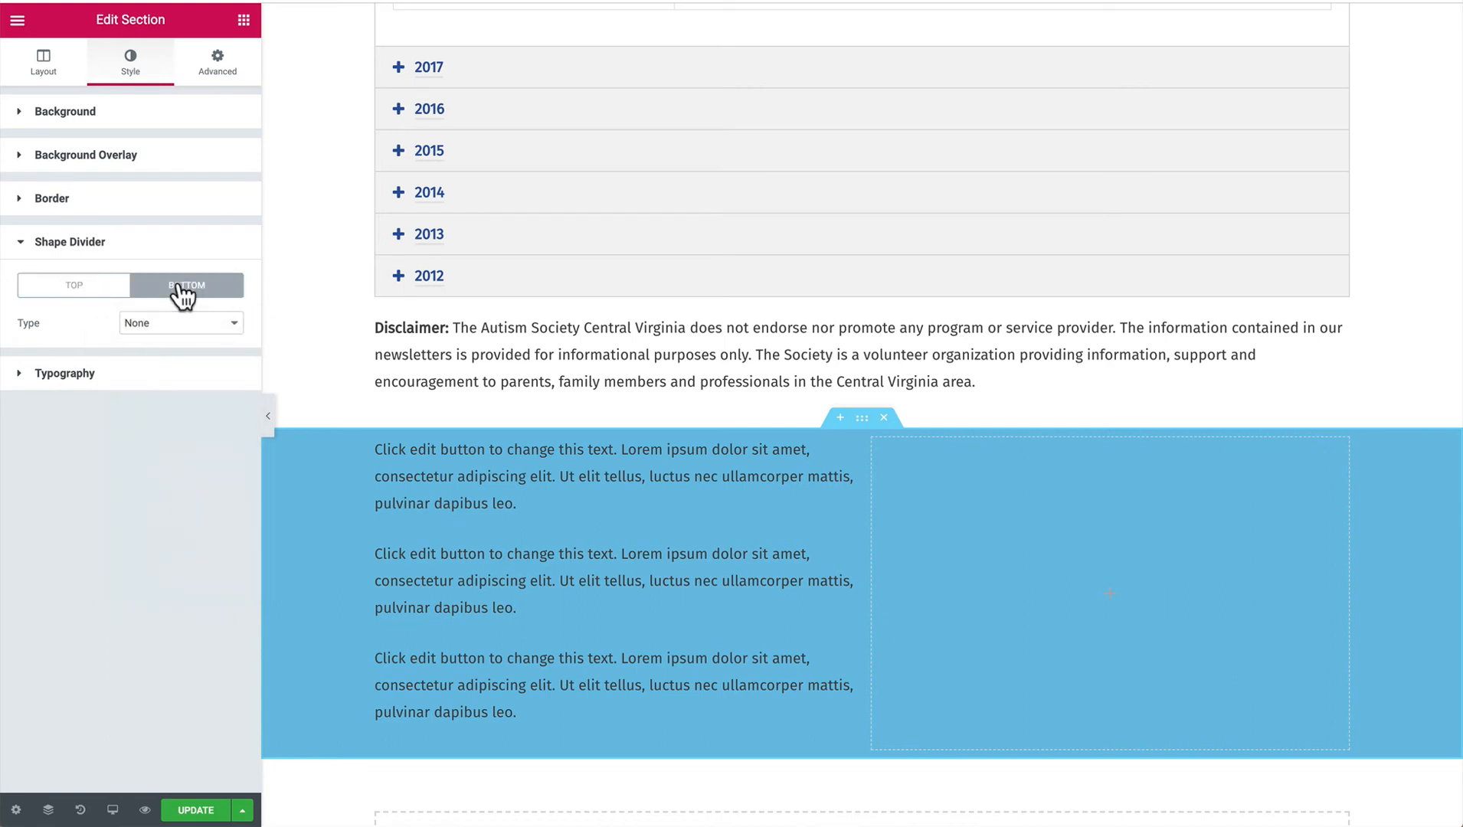
{"action": "left_click", "coordinate": [74, 289]}
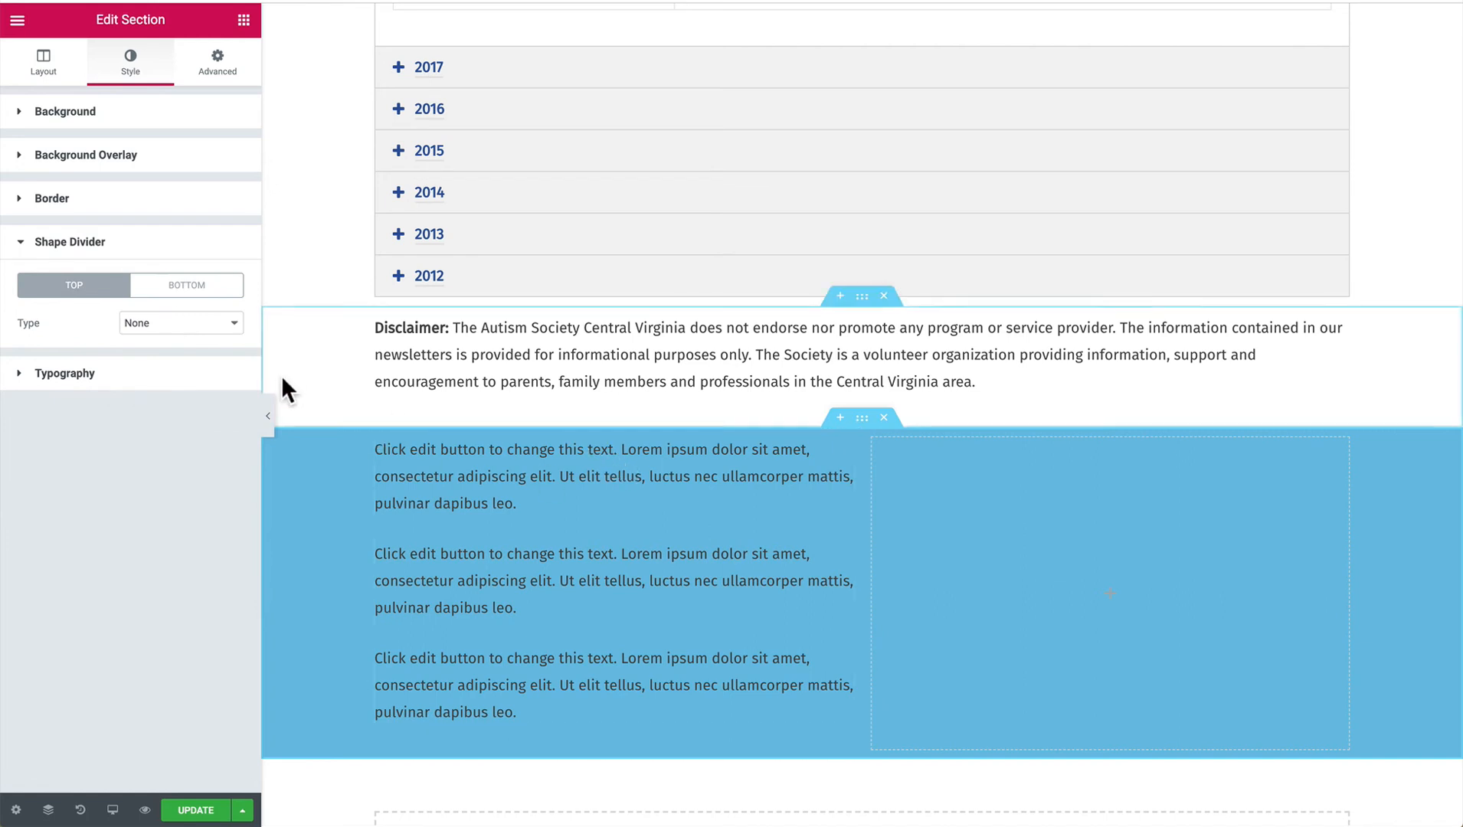
Add a Mountains shape divider to the section's top edge with width 100, height 124 and Flip enabled.
{"action": "left_click", "coordinate": [134, 316]}
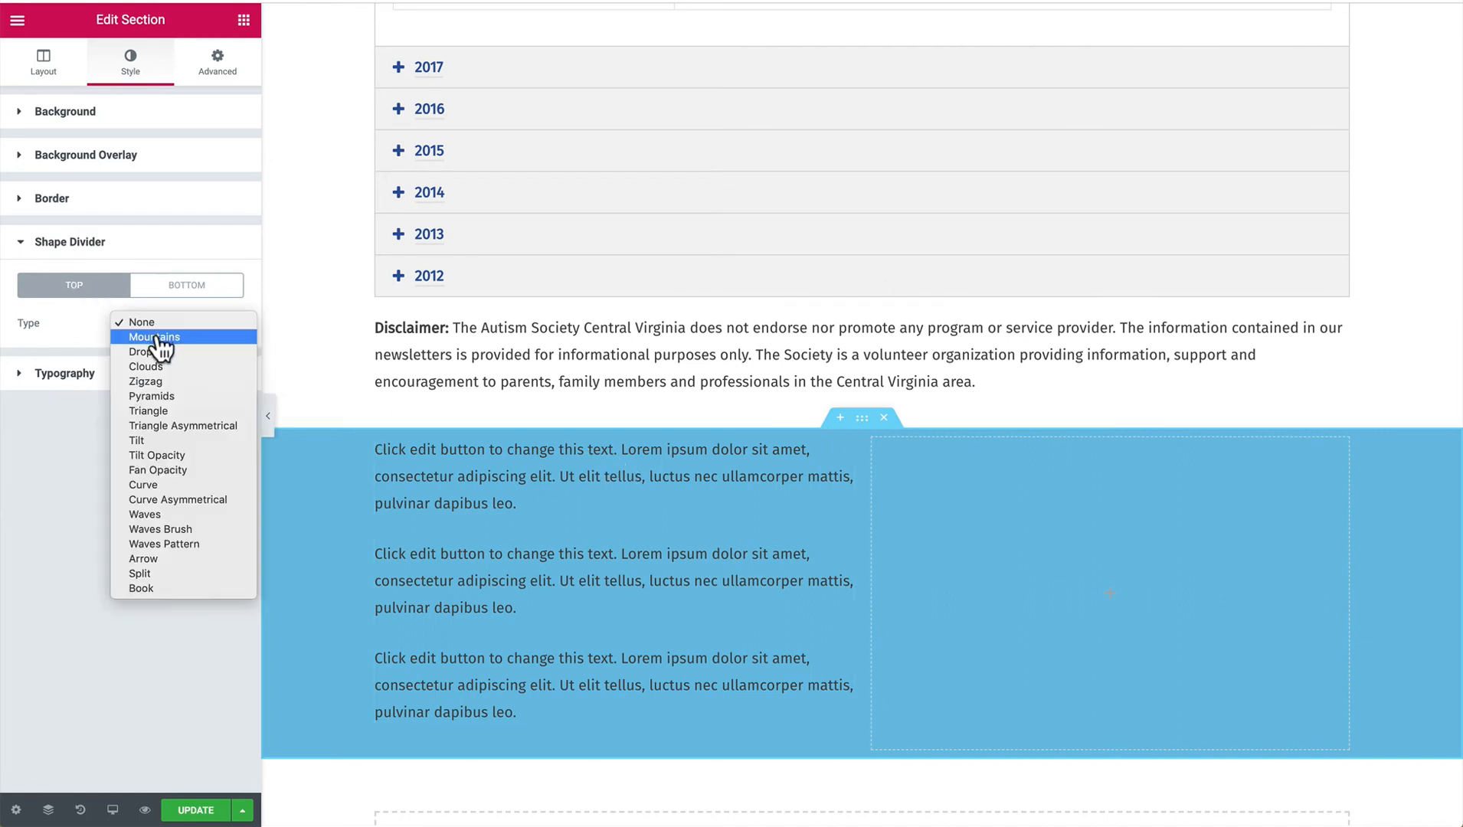
{"action": "left_click", "coordinate": [156, 337]}
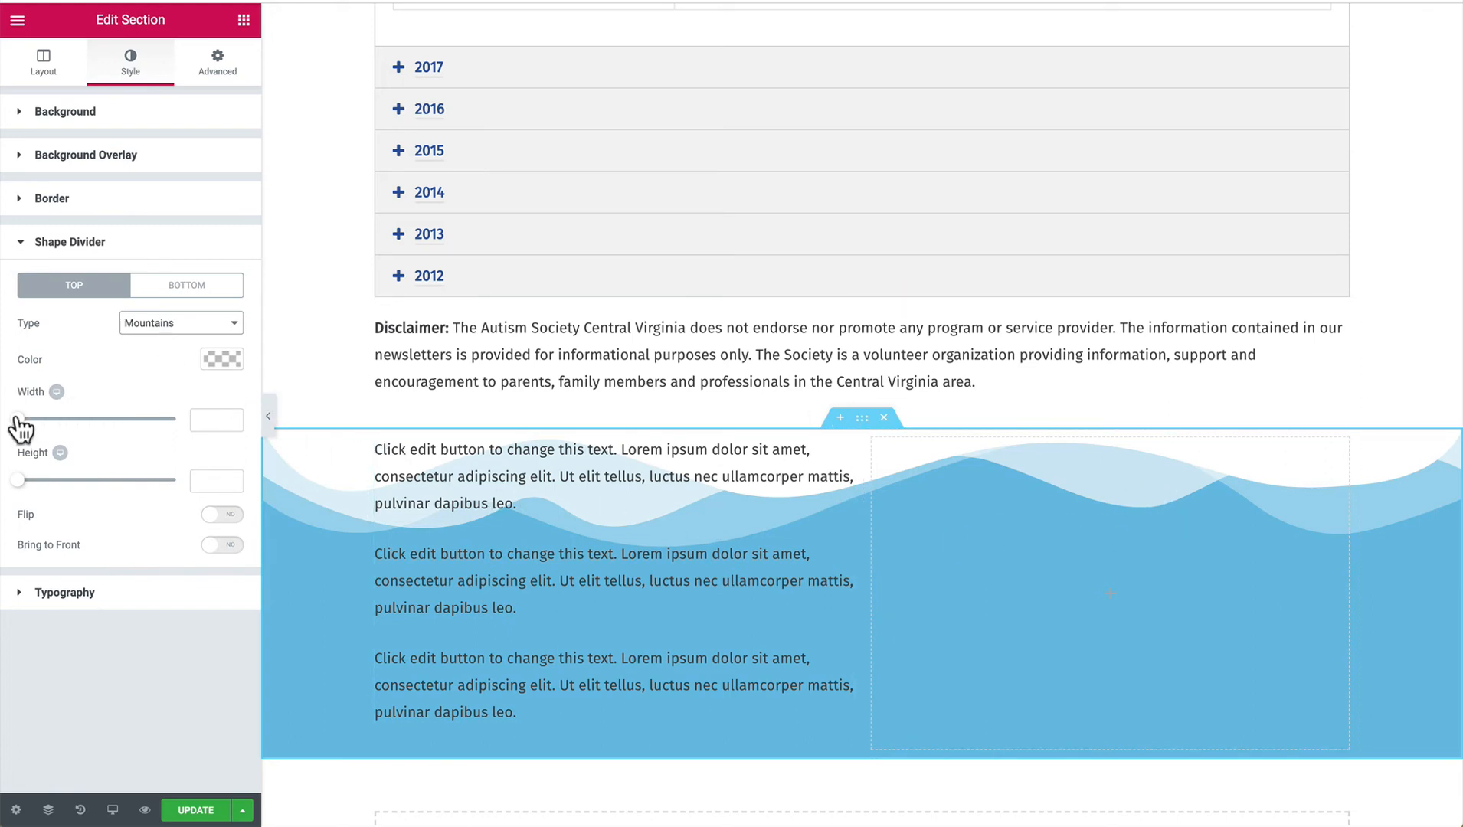
{"action": "mouse_move", "coordinate": [18, 421]}
{"action": "left_mouse_down"}
{"action": "mouse_move", "coordinate": [95, 423]}
{"action": "mouse_move", "coordinate": [18, 424]}
{"action": "left_mouse_up"}
{"action": "mouse_move", "coordinate": [18, 480]}
{"action": "left_mouse_down"}
{"action": "mouse_move", "coordinate": [97, 480]}
{"action": "mouse_move", "coordinate": [3, 484]}
{"action": "left_mouse_up"}
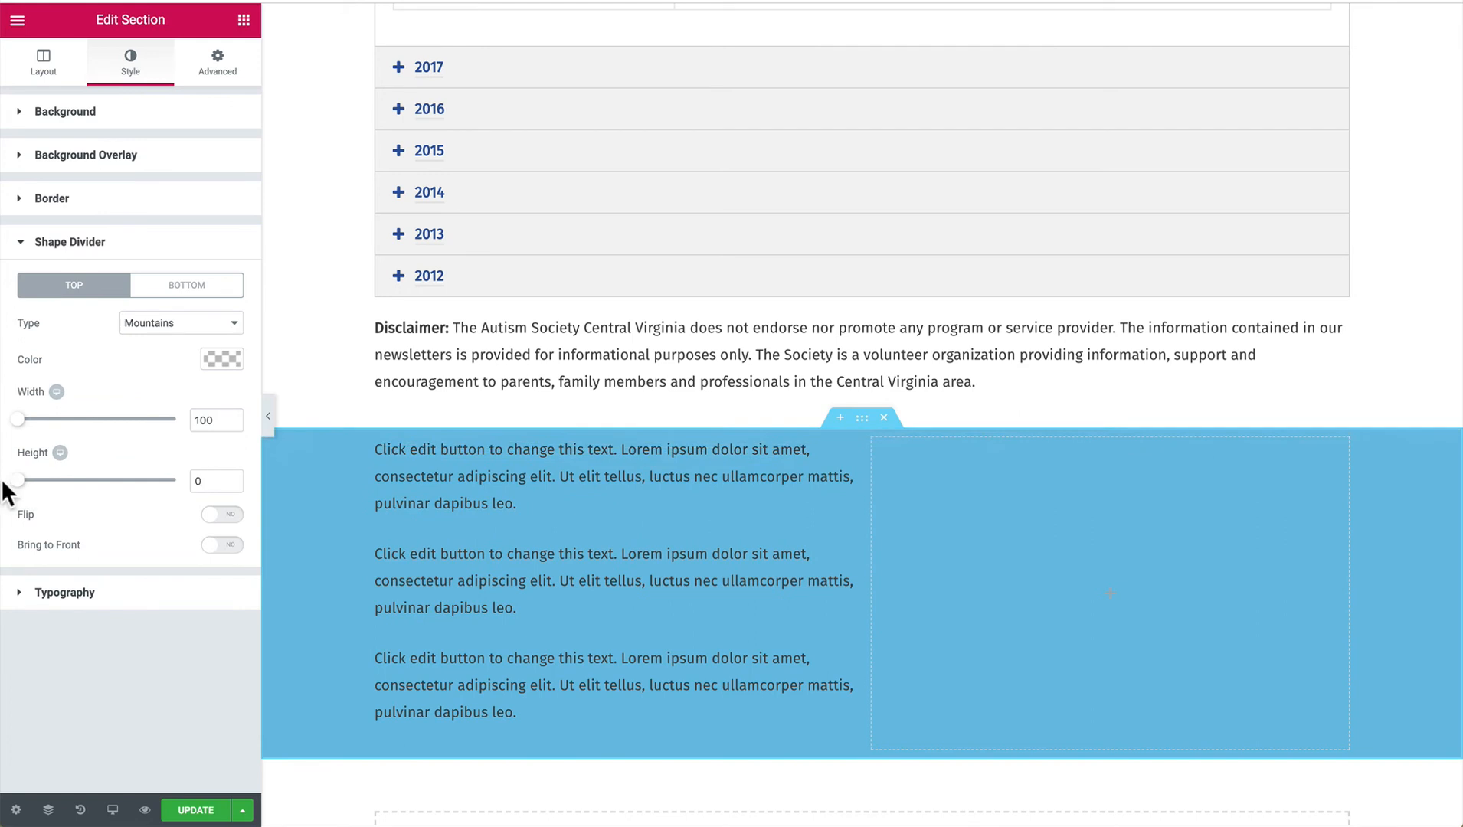
{"action": "left_click", "coordinate": [228, 515]}
{"action": "left_click_drag", "start_coordinate": [17, 480], "coordinate": [57, 480]}
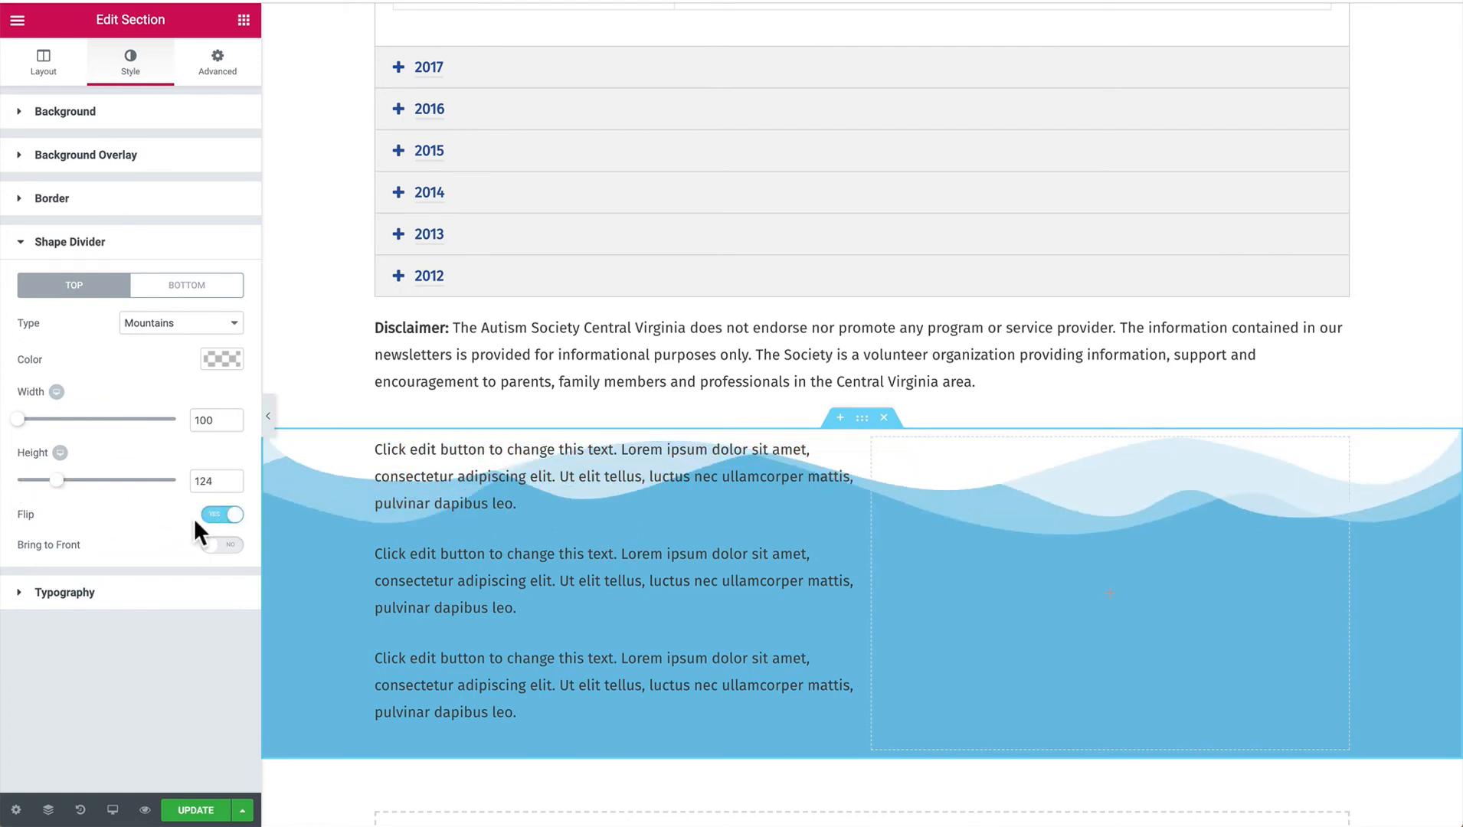
{"action": "left_click", "coordinate": [223, 523]}
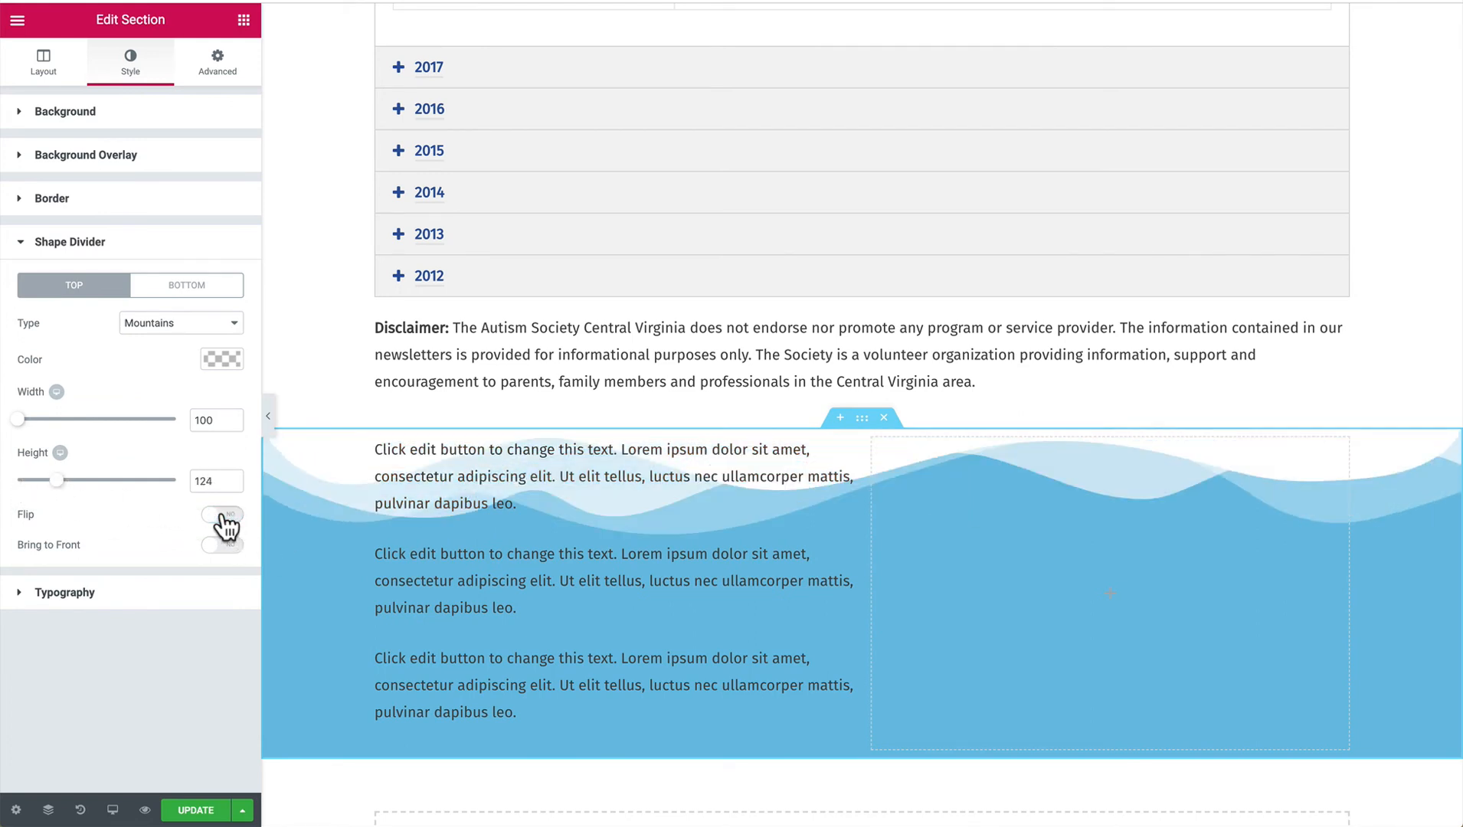
{"action": "left_click", "coordinate": [226, 527]}
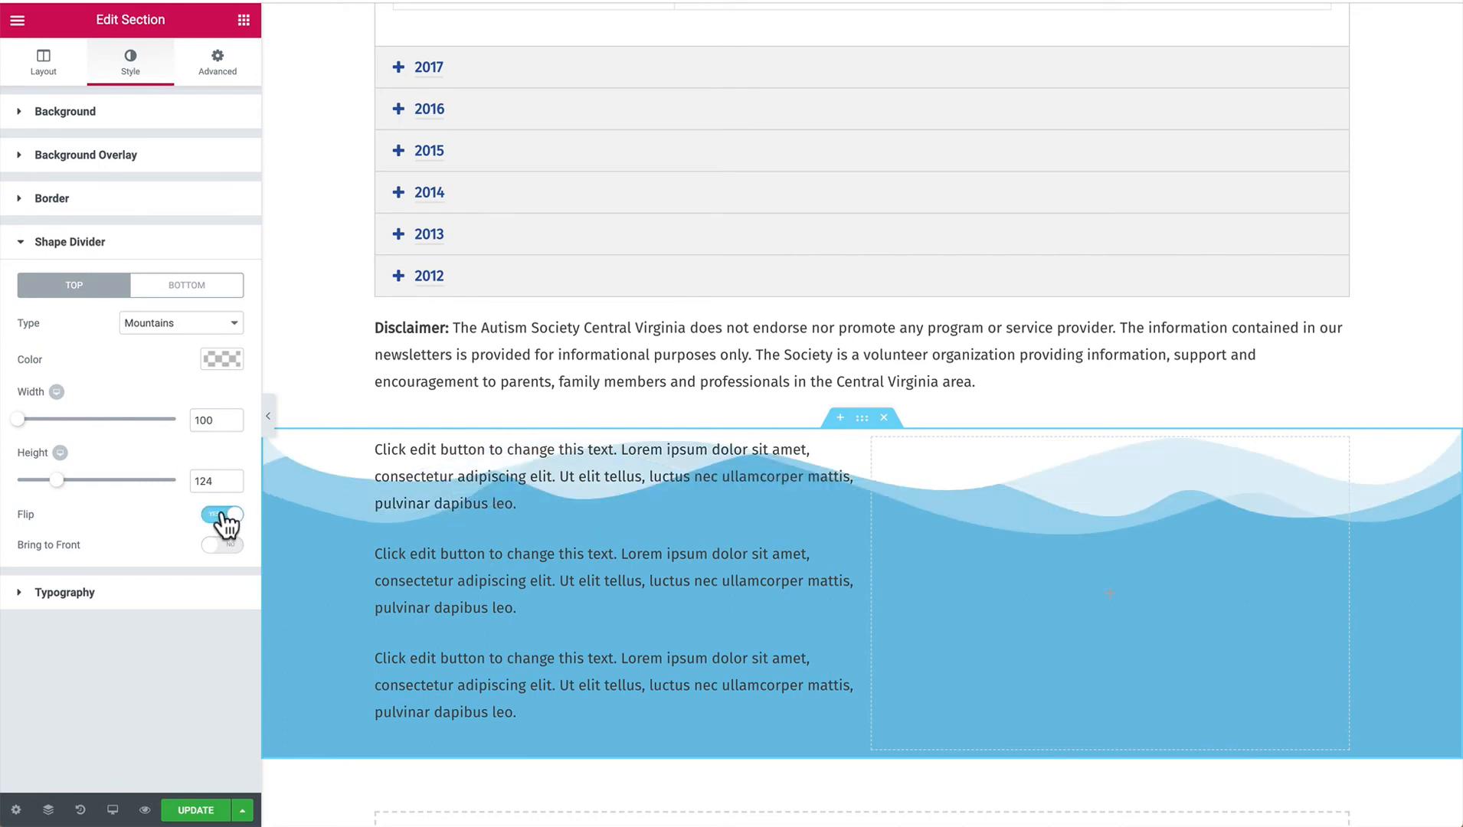
Try the Drops and Clouds types for the top shape divider and return it to None.
{"action": "left_click", "coordinate": [181, 325]}
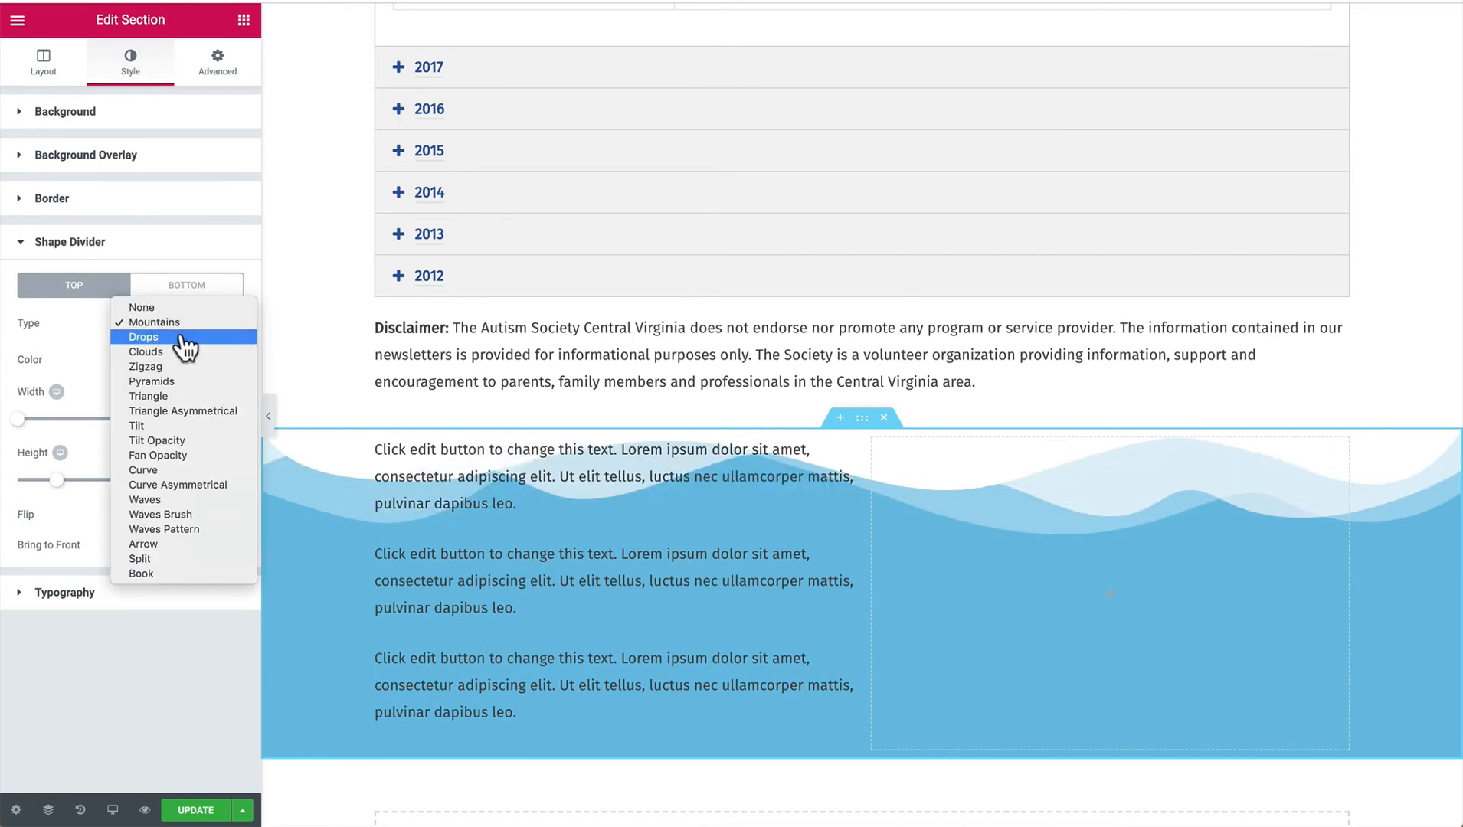
{"action": "left_click", "coordinate": [184, 337]}
{"action": "left_click", "coordinate": [185, 324]}
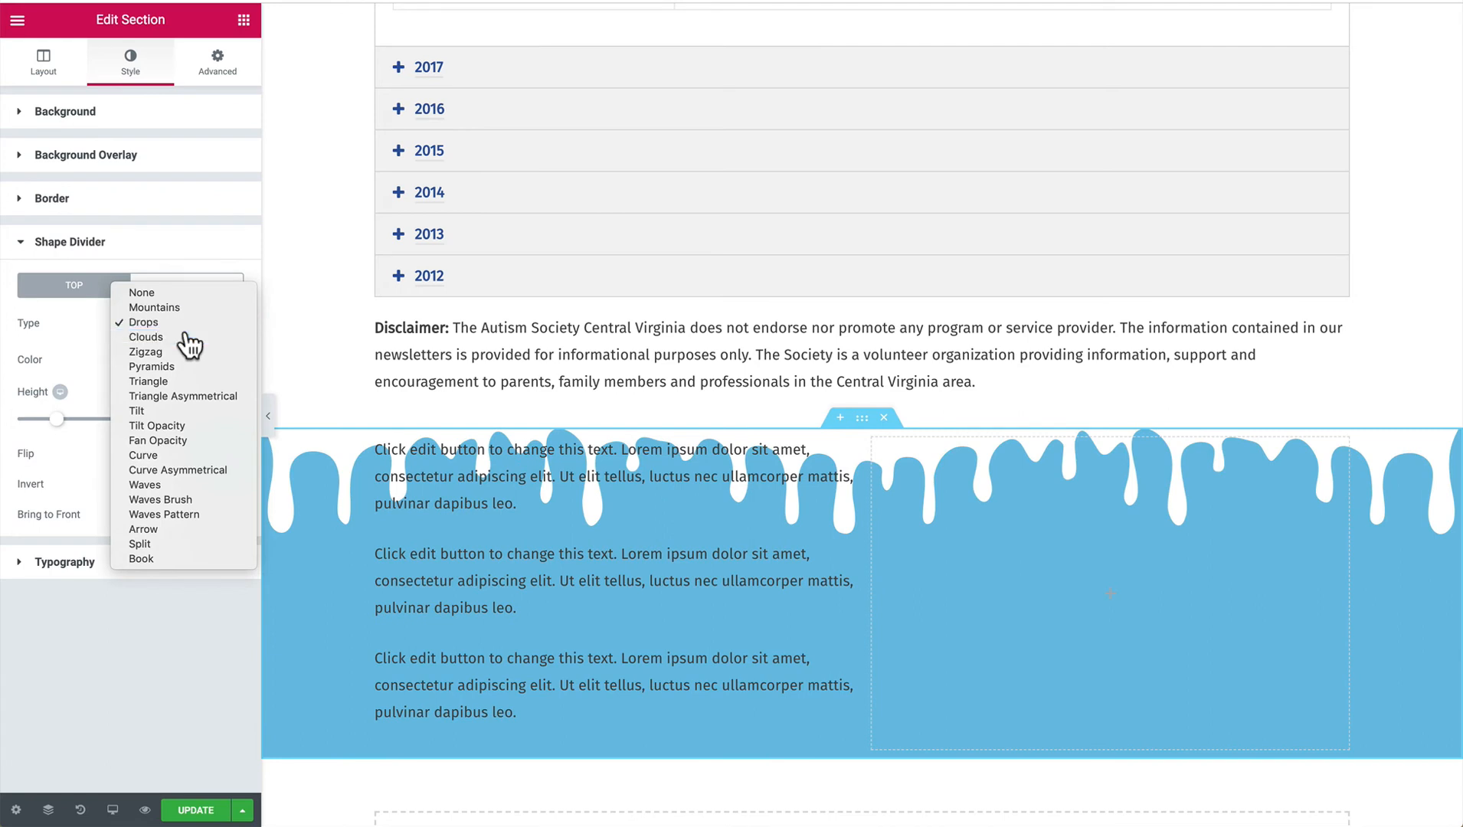
{"action": "left_click", "coordinate": [187, 340]}
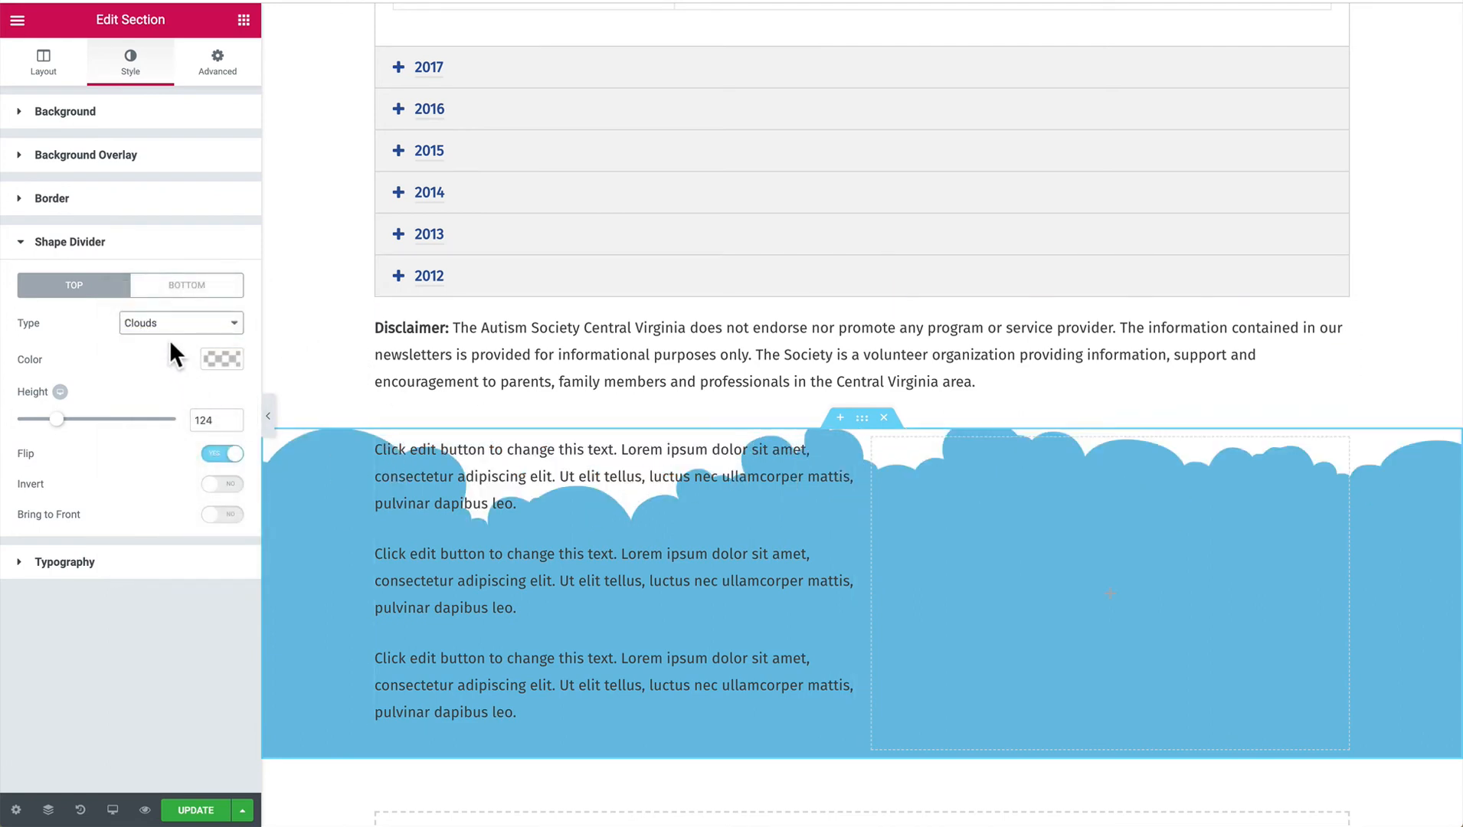
{"action": "left_click", "coordinate": [186, 325]}
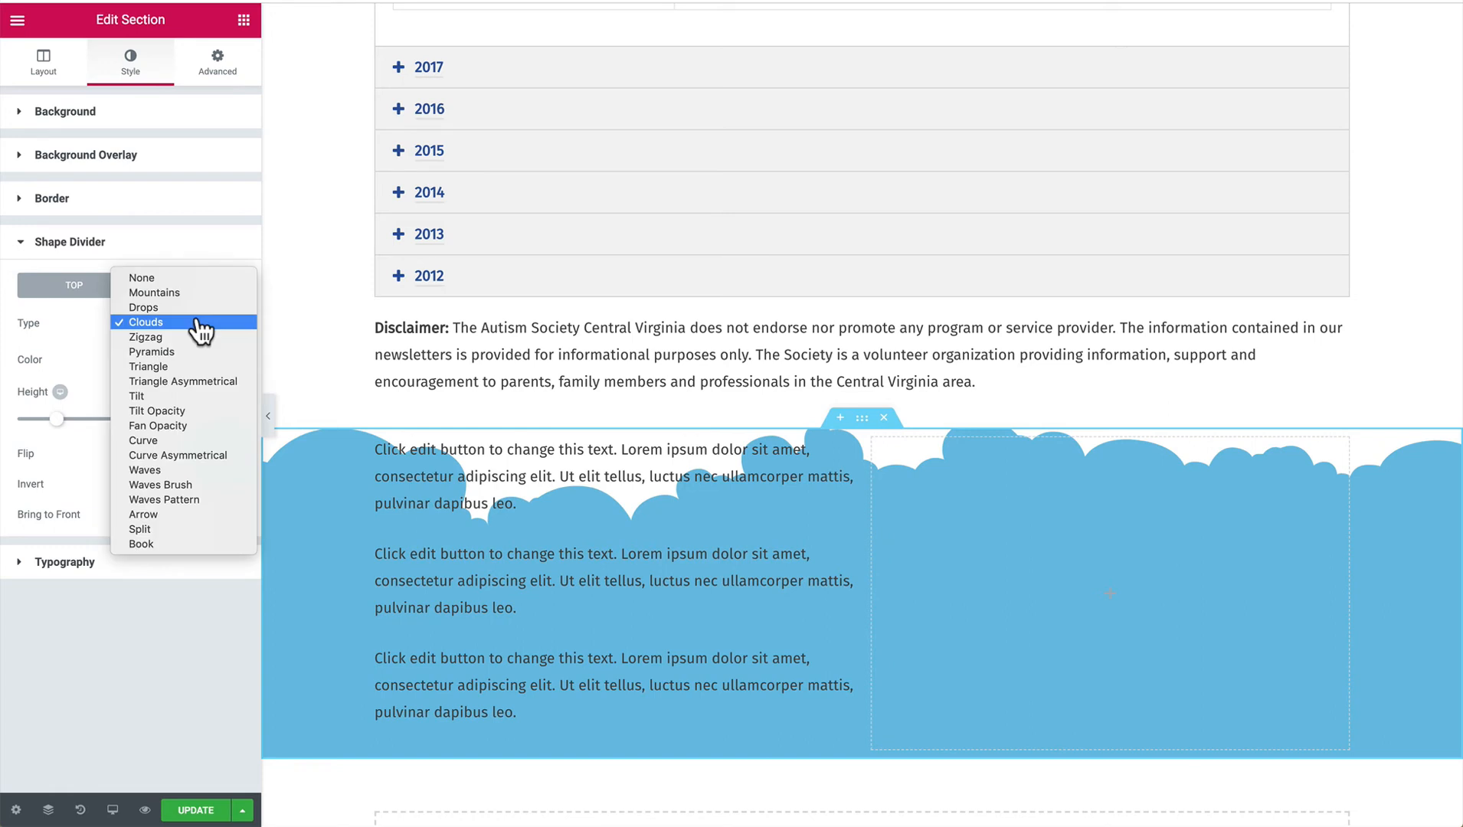
{"action": "left_click", "coordinate": [200, 279]}
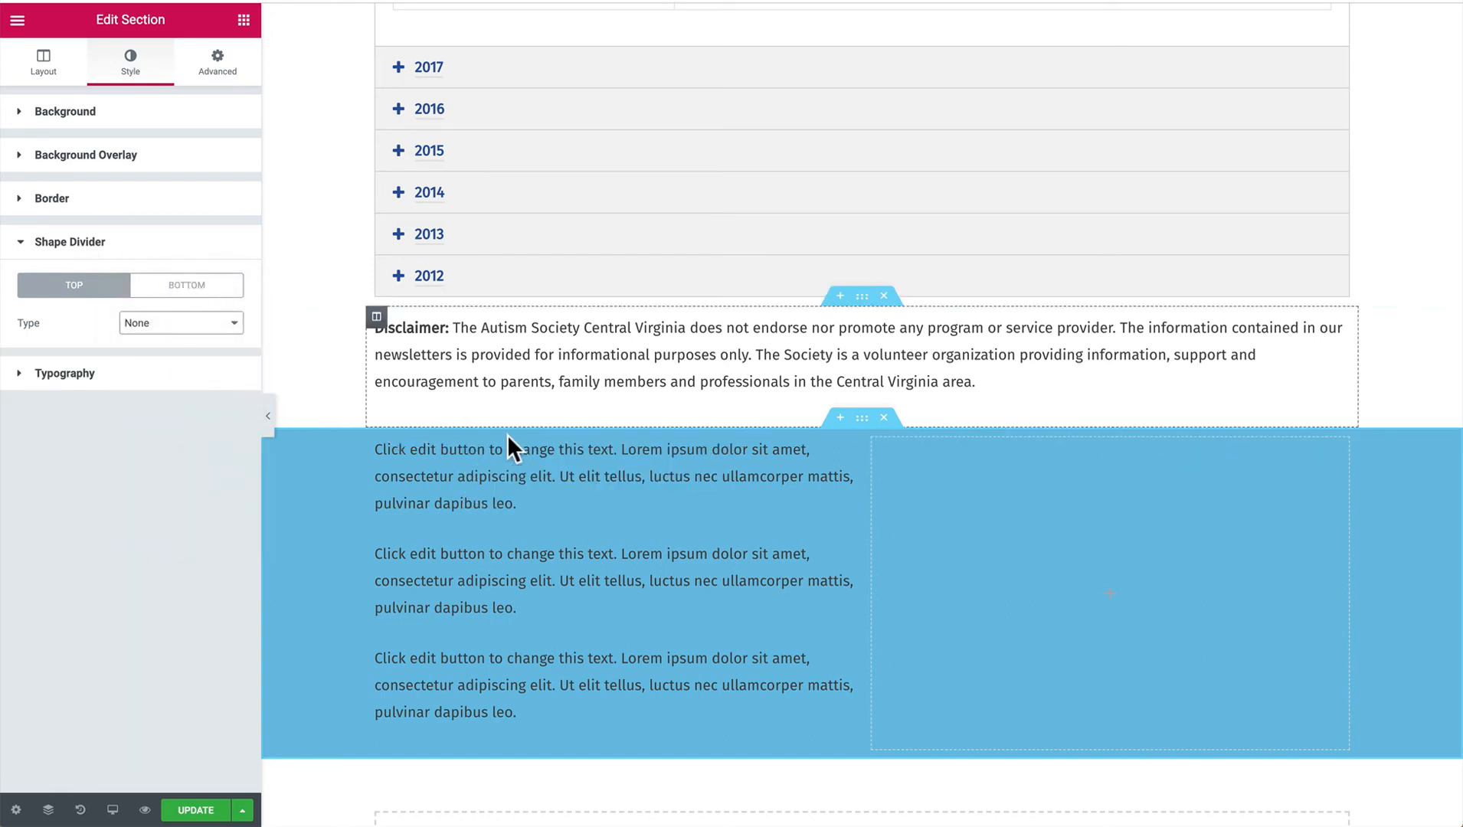
Look over the newsletter page from the Into the Light introduction through the yearly issue lists to the disclaimer.
{"action": "scroll", "coordinate": [720, 575], "scroll_direction": "up", "scroll_amount": 3}
{"action": "scroll", "coordinate": [724, 582], "scroll_direction": "down", "scroll_amount": 1}
{"action": "scroll", "coordinate": [724, 582], "scroll_direction": "down", "scroll_amount": 2}
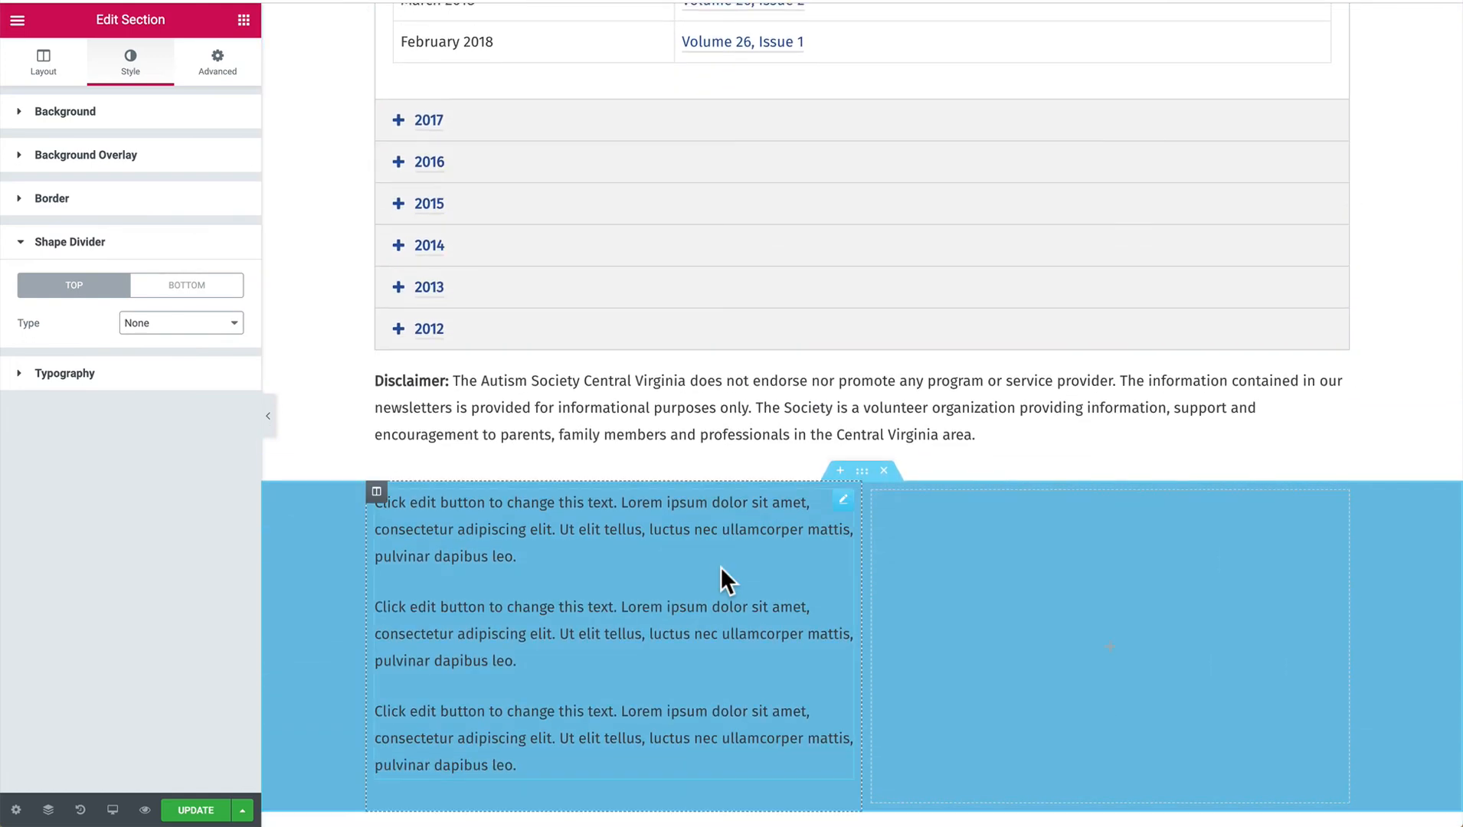
{"action": "scroll", "coordinate": [568, 425], "scroll_direction": "up", "scroll_amount": 7}
{"action": "scroll", "coordinate": [567, 415], "scroll_direction": "up", "scroll_amount": 5}
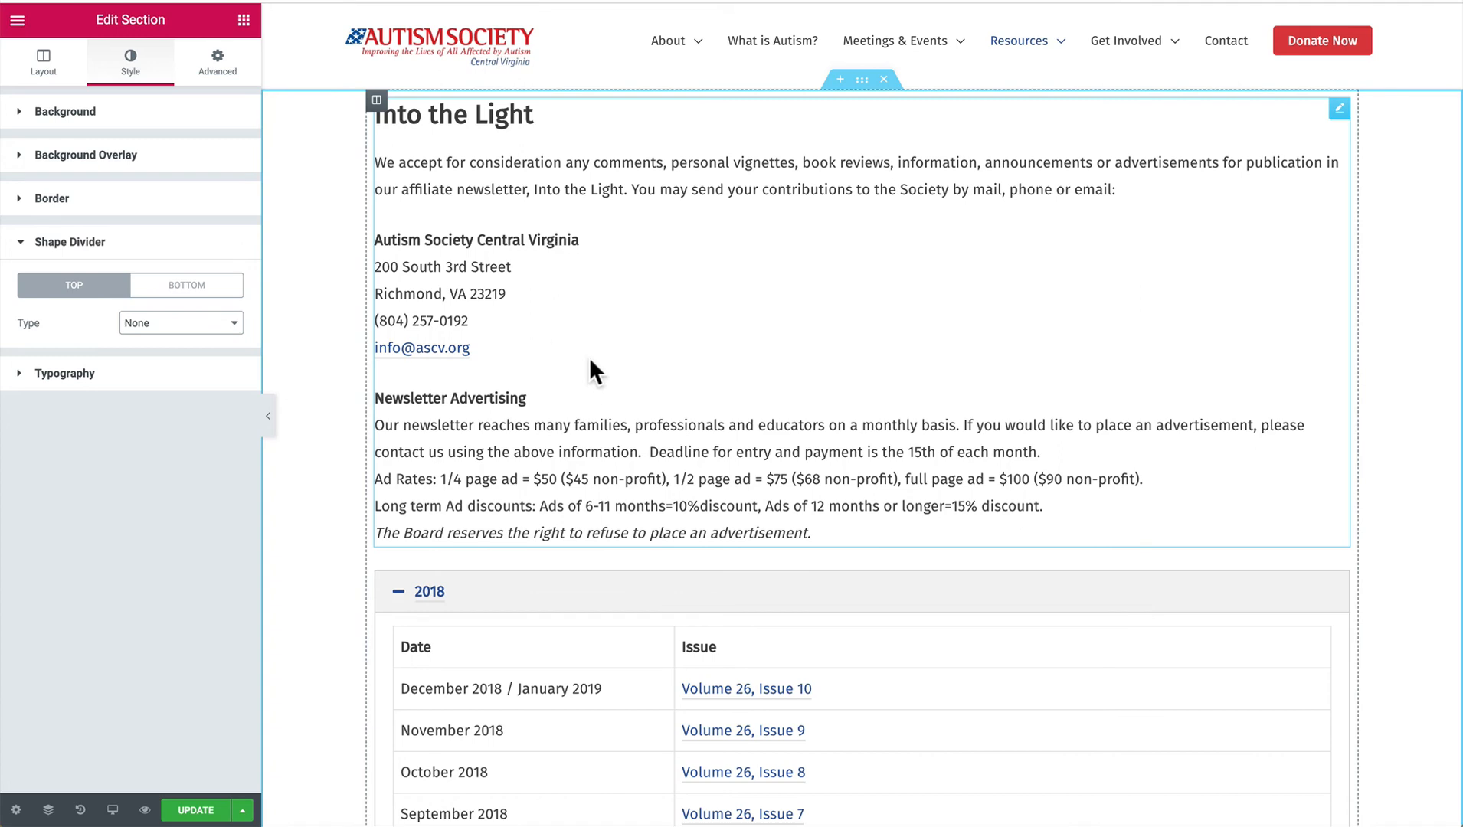
{"action": "scroll", "coordinate": [591, 360], "scroll_direction": "down", "scroll_amount": 1}
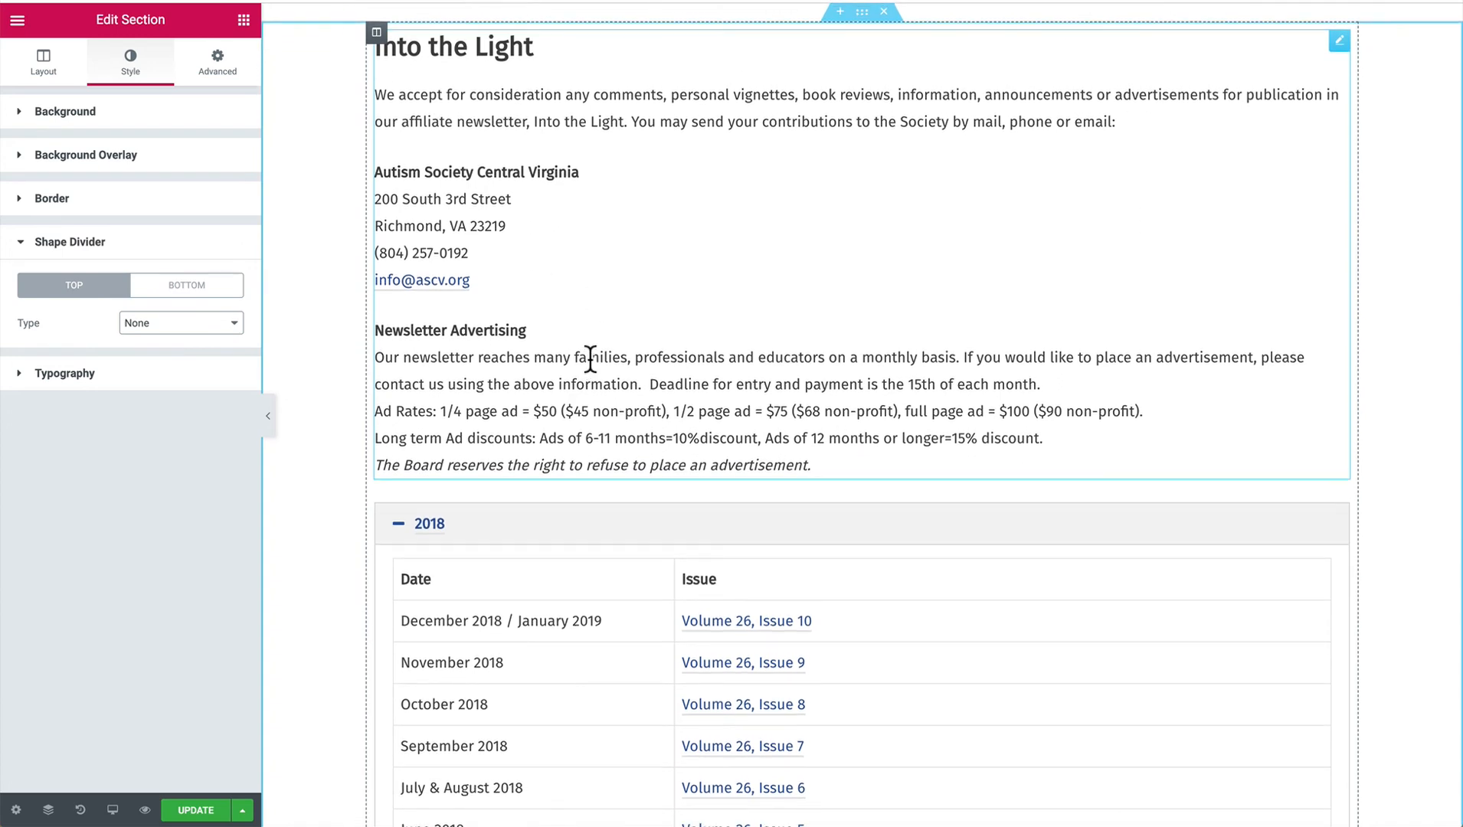
{"action": "scroll", "coordinate": [590, 360], "scroll_direction": "up", "scroll_amount": 1}
{"action": "scroll", "coordinate": [591, 369], "scroll_direction": "down", "scroll_amount": 10}
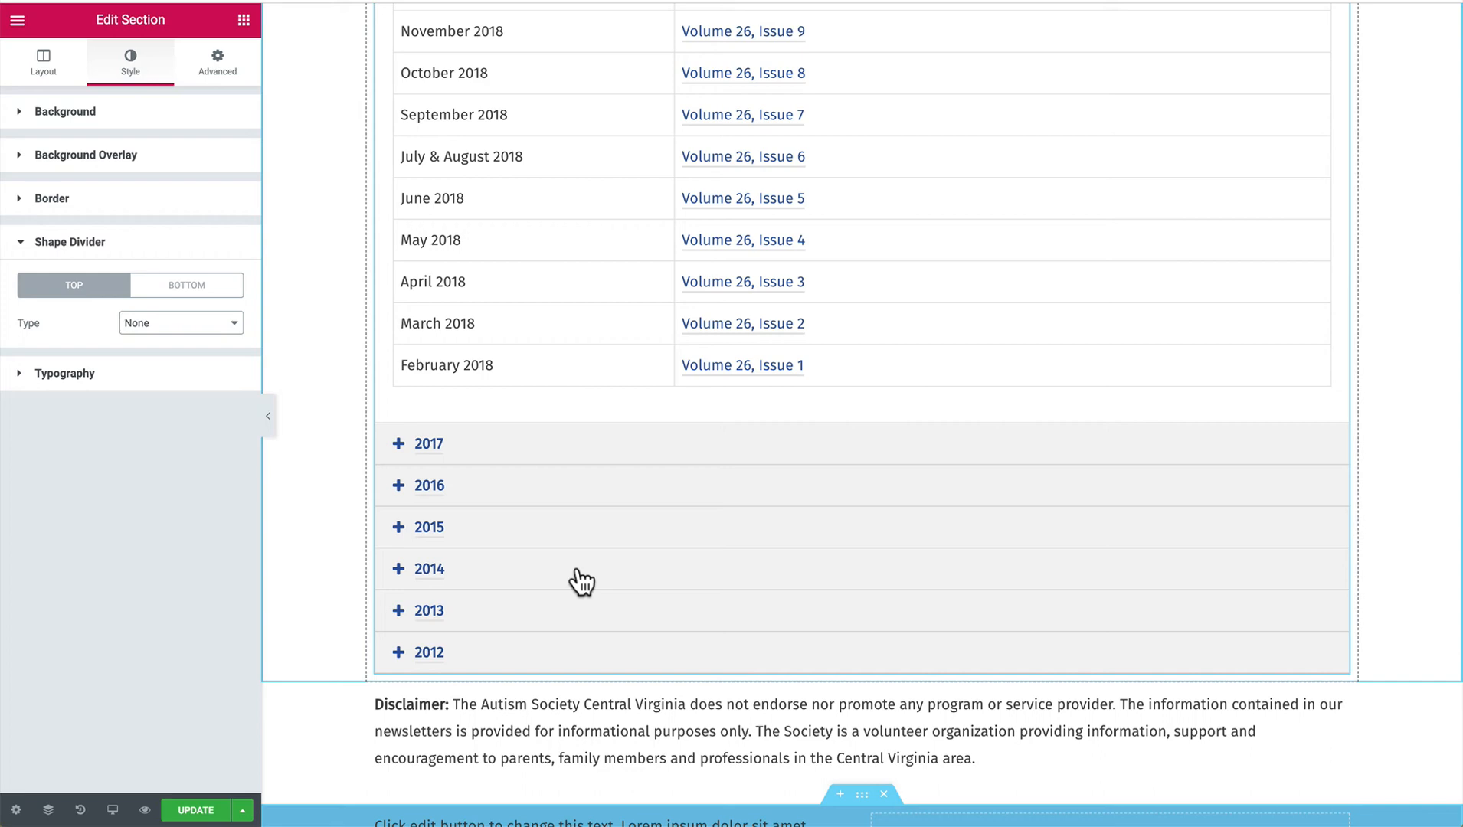
Delete the blue two-column section below the disclaimer and update the page.
{"action": "scroll", "coordinate": [582, 583], "scroll_direction": "down", "scroll_amount": 5}
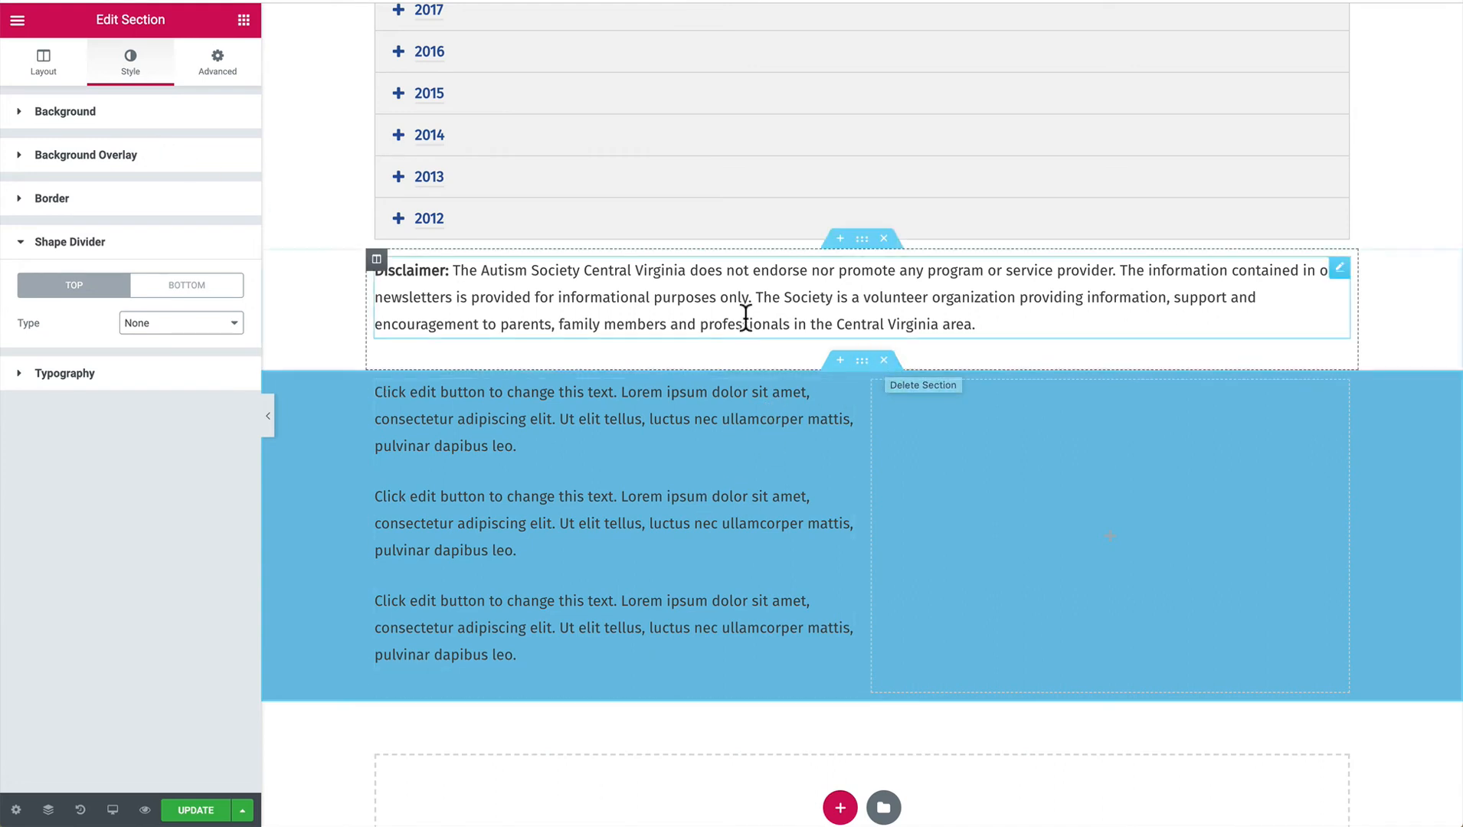
{"action": "left_click", "coordinate": [885, 361]}
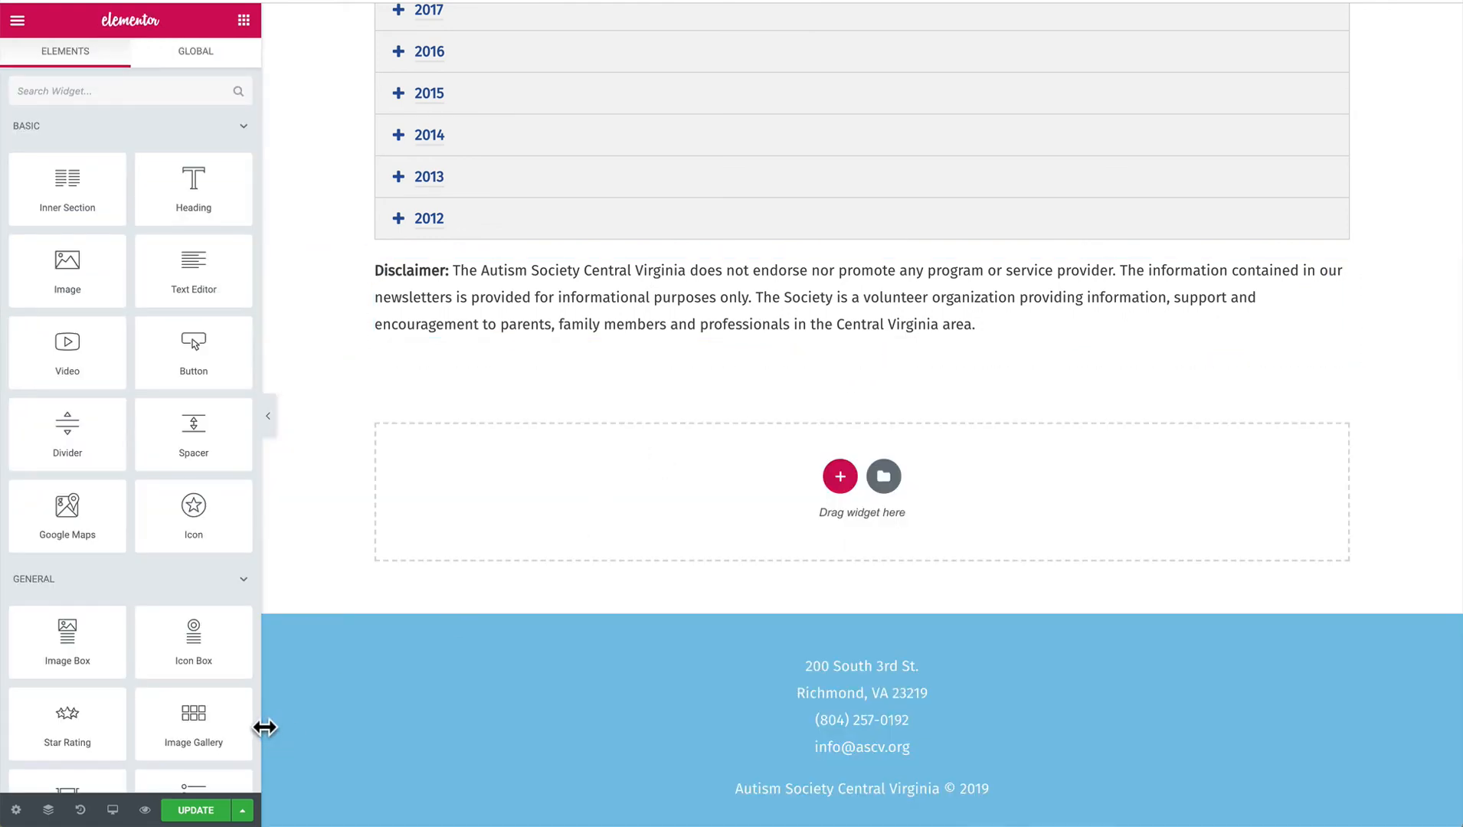
{"action": "left_click", "coordinate": [196, 810]}
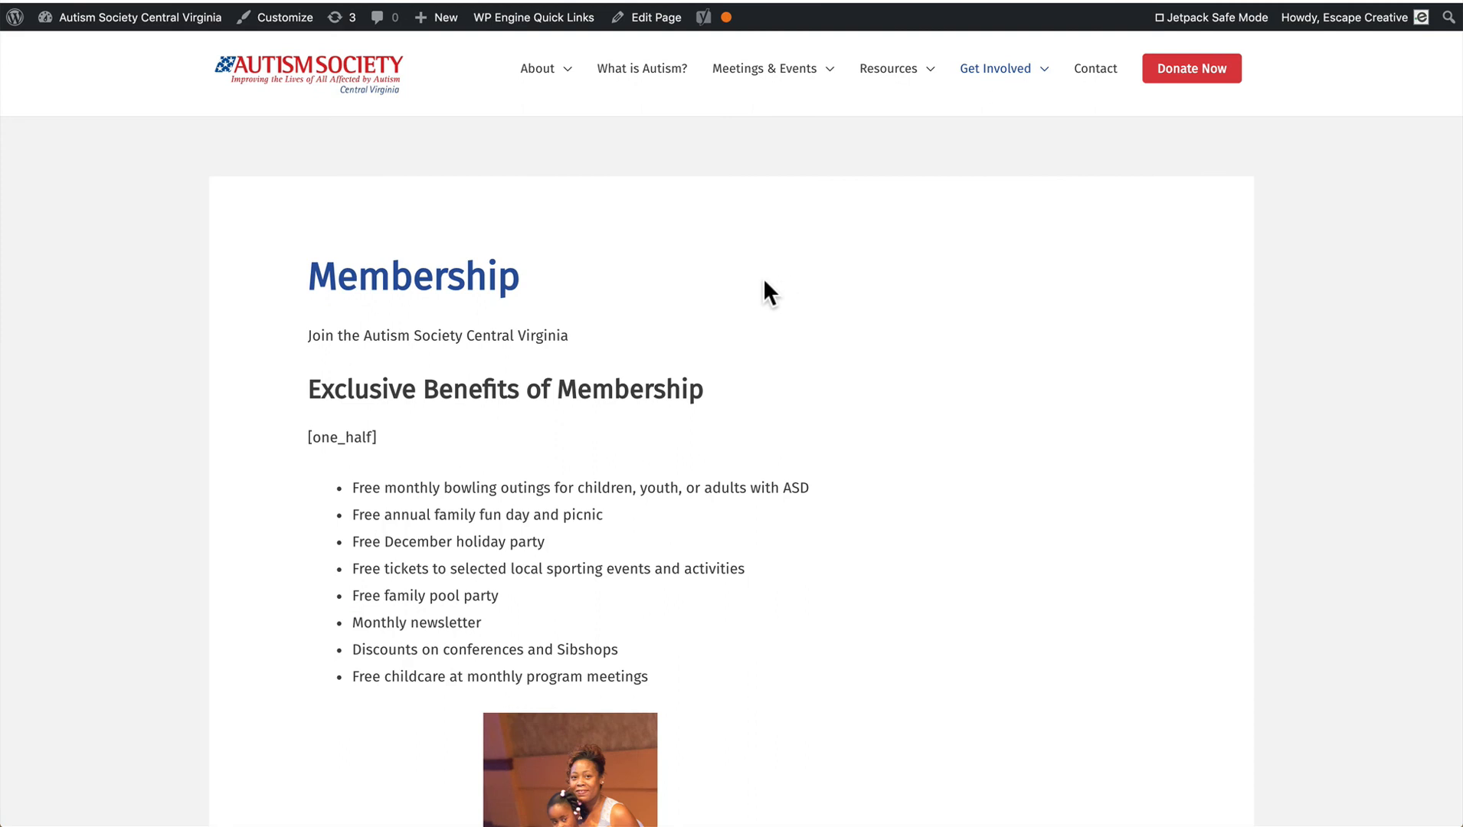
Examine the Membership page's [one_half] and [one_half_last] shortcodes around the benefits list and the photo.
{"action": "left_click_drag", "start_coordinate": [427, 248], "coordinate": [525, 423]}
{"action": "left_click", "coordinate": [525, 423]}
{"action": "scroll", "coordinate": [514, 300], "scroll_direction": "down", "scroll_amount": 5}
{"action": "left_click_drag", "start_coordinate": [308, 238], "coordinate": [392, 237]}
{"action": "left_click", "coordinate": [391, 237]}
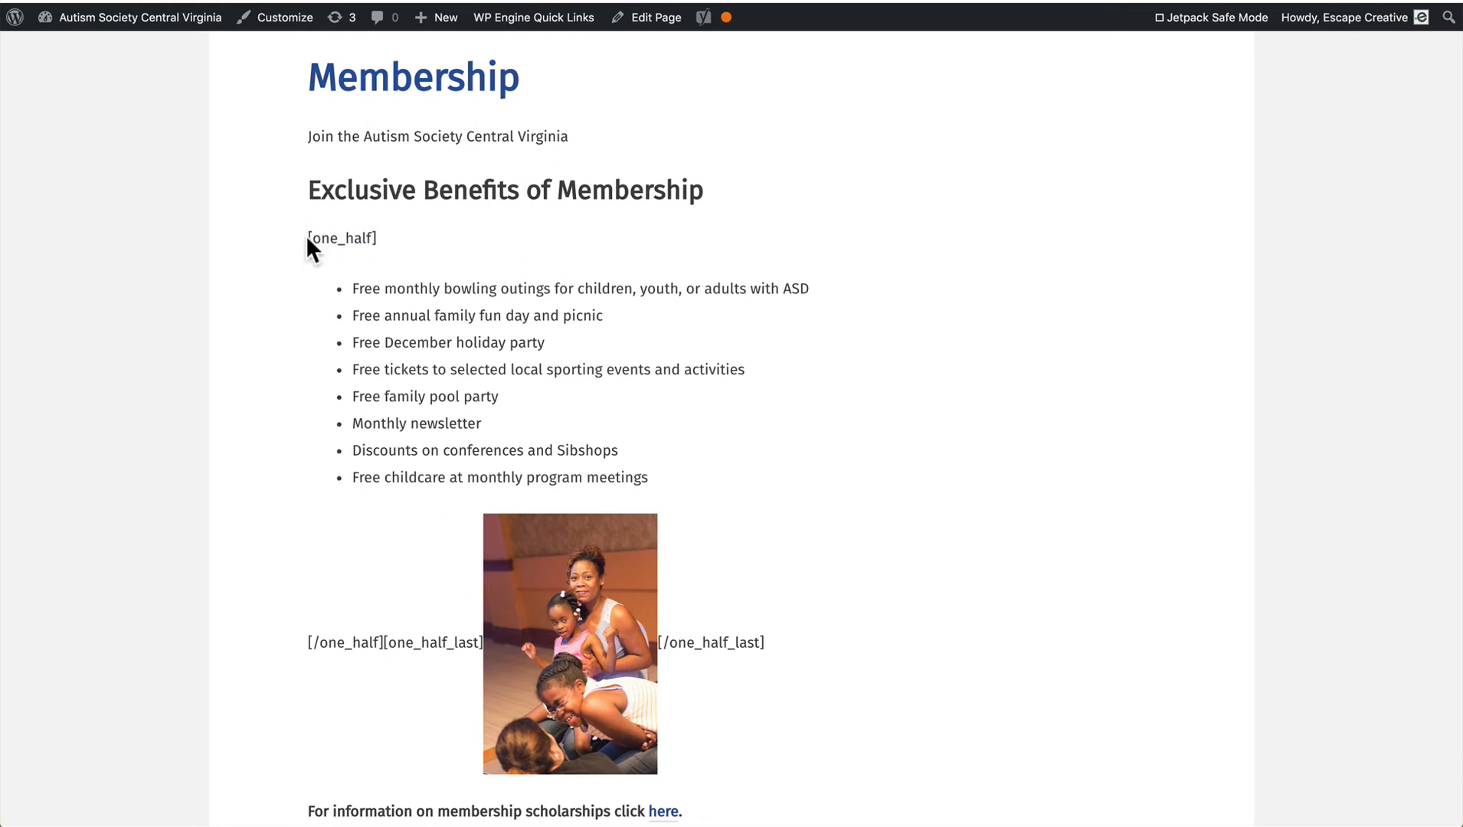
{"action": "left_click_drag", "start_coordinate": [308, 240], "coordinate": [383, 239]}
{"action": "left_click", "coordinate": [384, 233]}
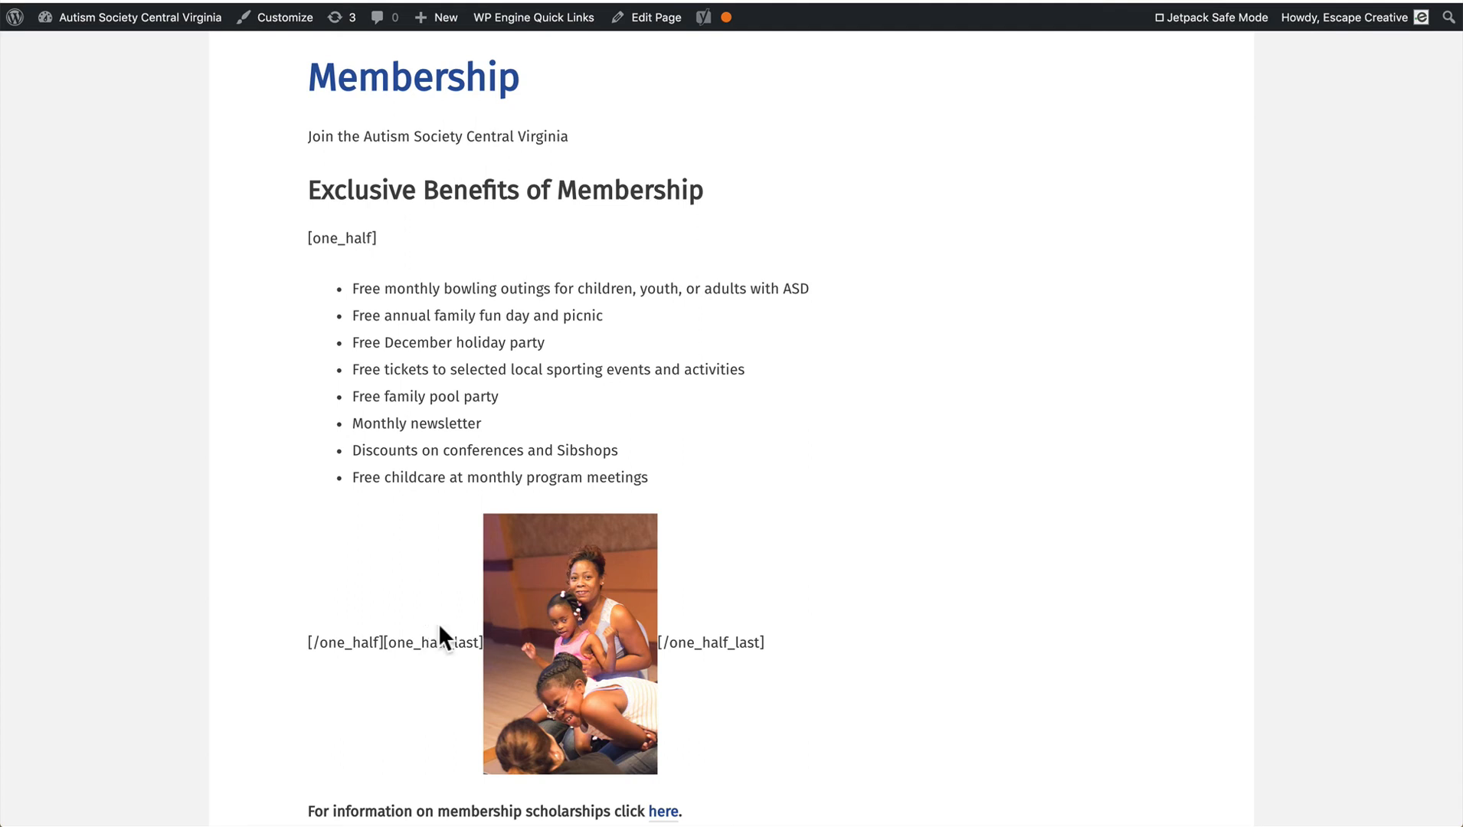
{"action": "left_click_drag", "start_coordinate": [486, 293], "coordinate": [464, 466]}
{"action": "left_click", "coordinate": [464, 463]}
{"action": "left_click_drag", "start_coordinate": [316, 232], "coordinate": [381, 231]}
{"action": "left_click", "coordinate": [383, 239]}
{"action": "scroll", "coordinate": [580, 295], "scroll_direction": "down", "scroll_amount": 1}
{"action": "scroll", "coordinate": [580, 295], "scroll_direction": "up", "scroll_amount": 5}
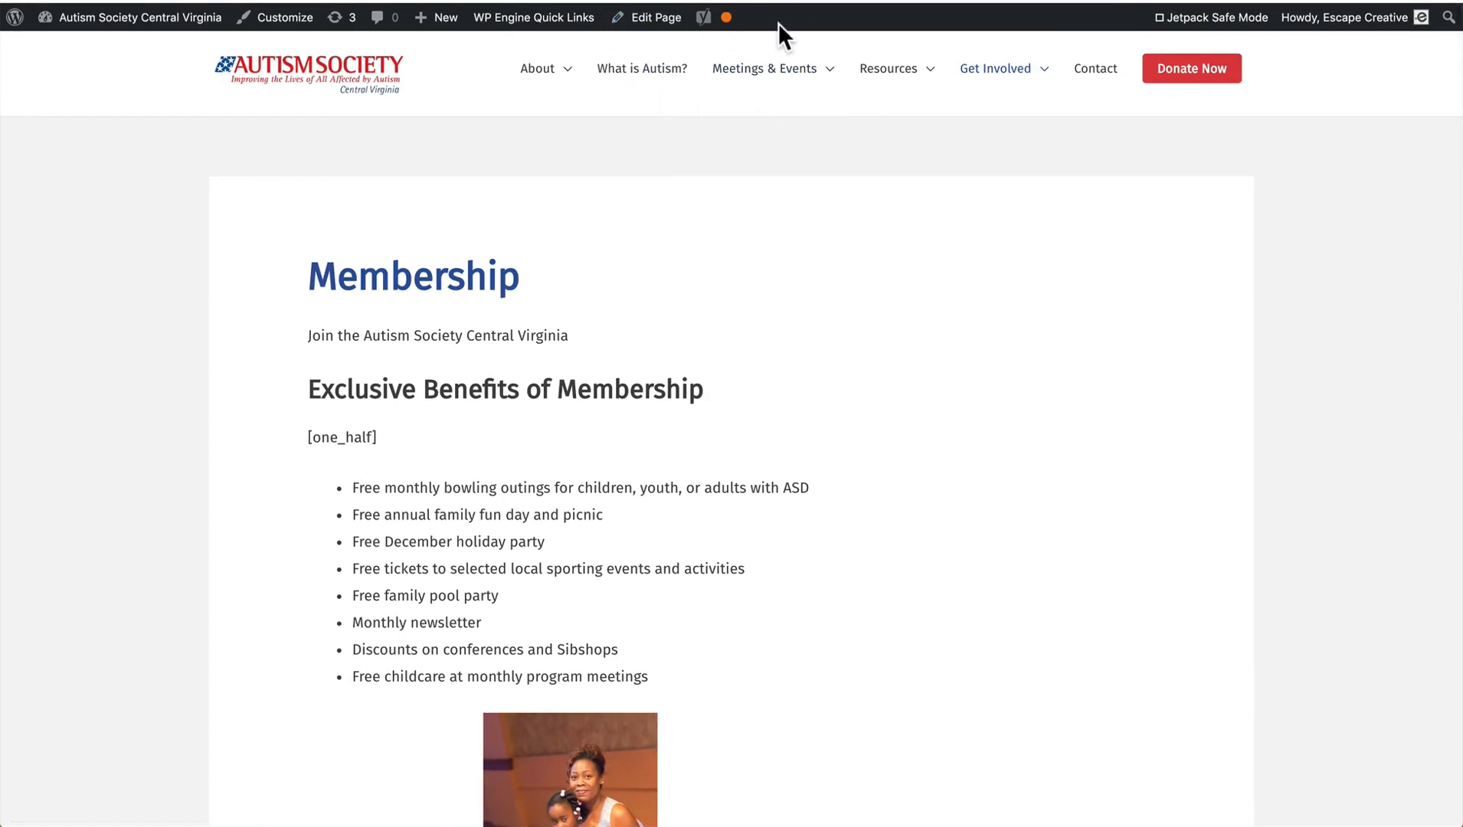
Open the Membership page for editing in Elementor and insert a two-column Inner Section above the existing text.
{"action": "left_click", "coordinate": [647, 21]}
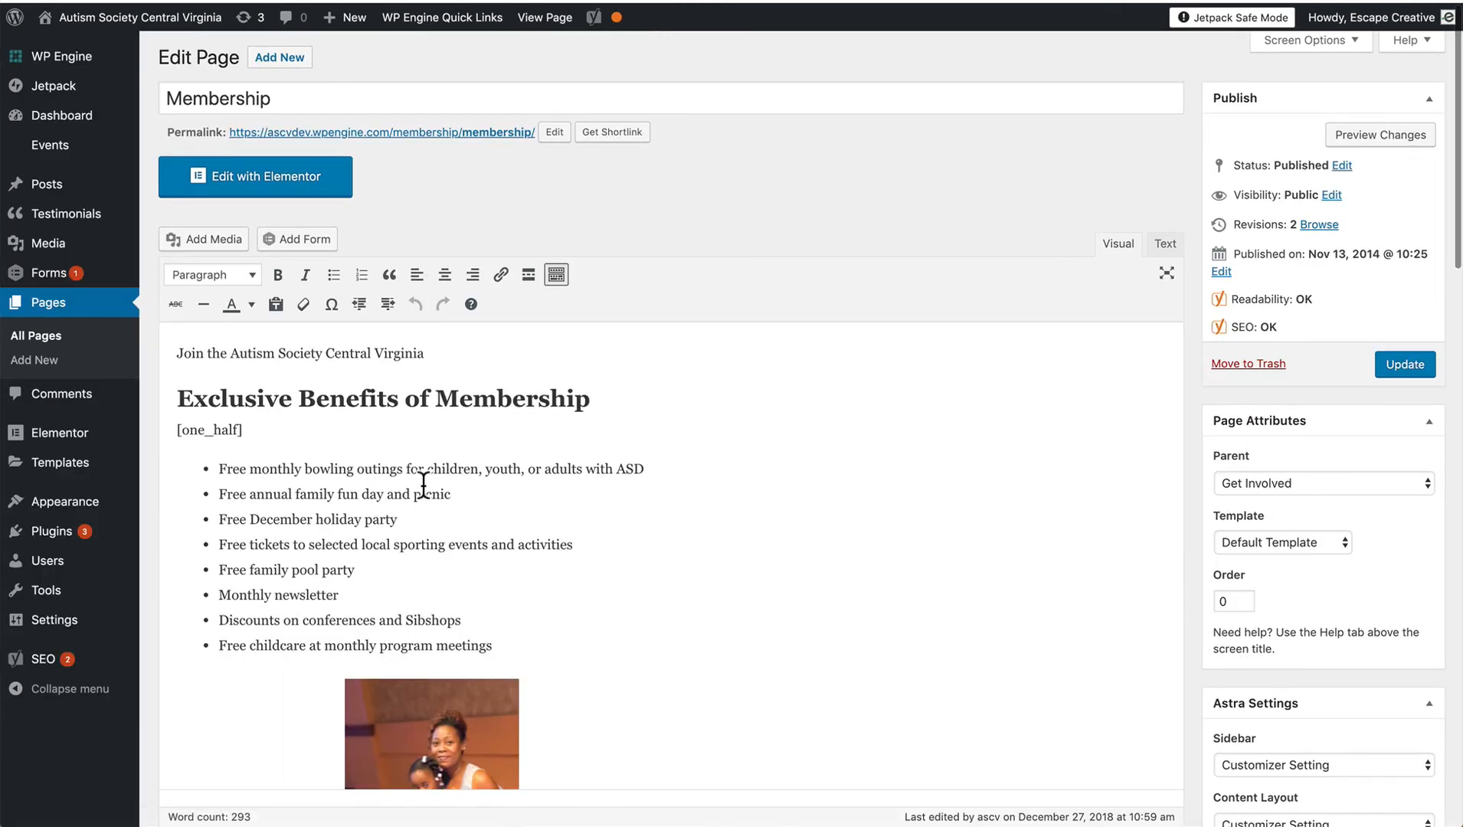
{"action": "left_click", "coordinate": [310, 187]}
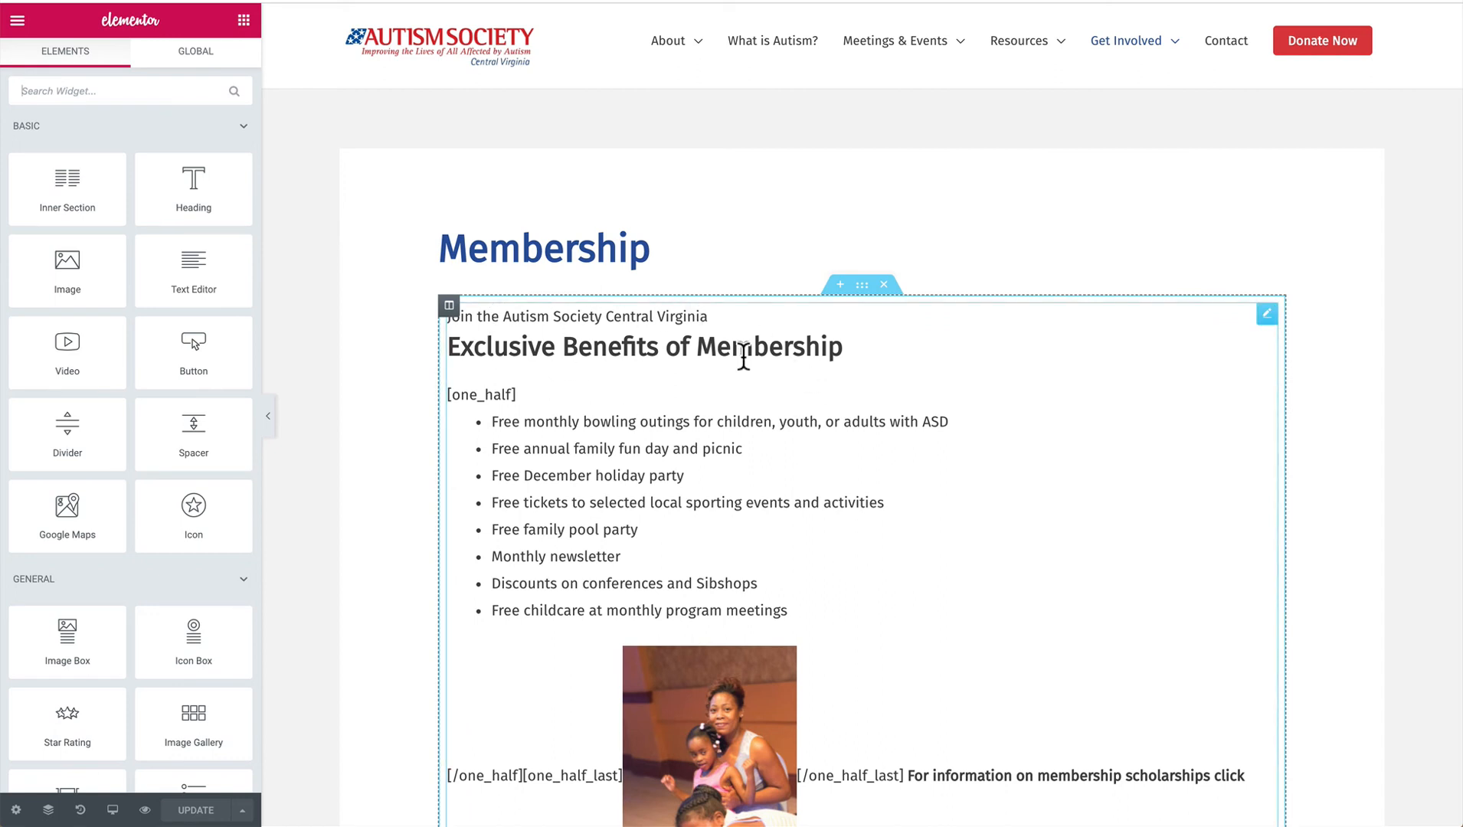
{"action": "left_click_drag", "start_coordinate": [66, 187], "coordinate": [829, 317]}
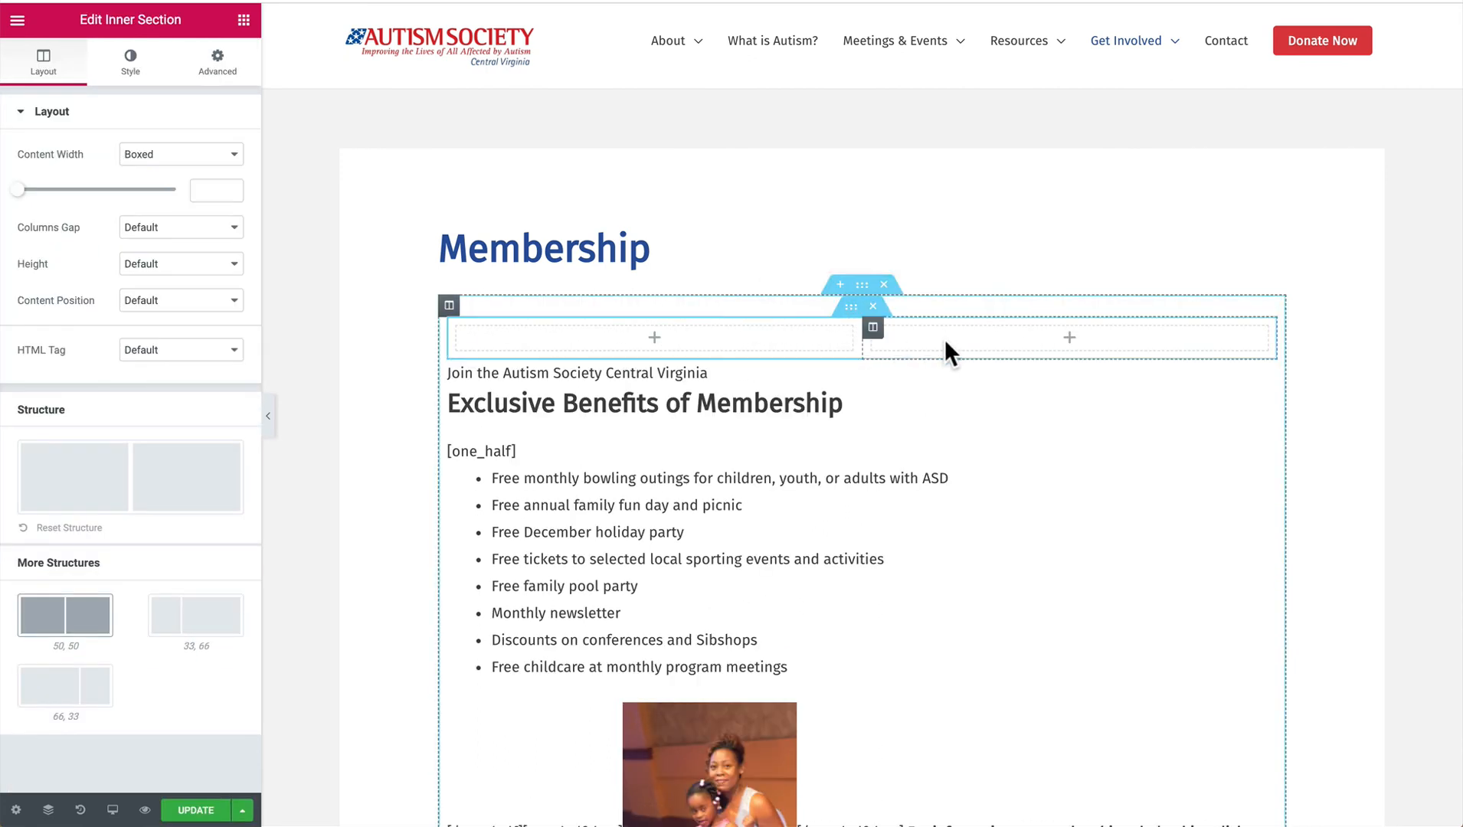
Copy the bulleted benefits list, from the bowling outings to the childcare item, from the existing membership text.
{"action": "left_click", "coordinate": [549, 476]}
{"action": "scroll", "coordinate": [548, 475], "scroll_direction": "down", "scroll_amount": 2}
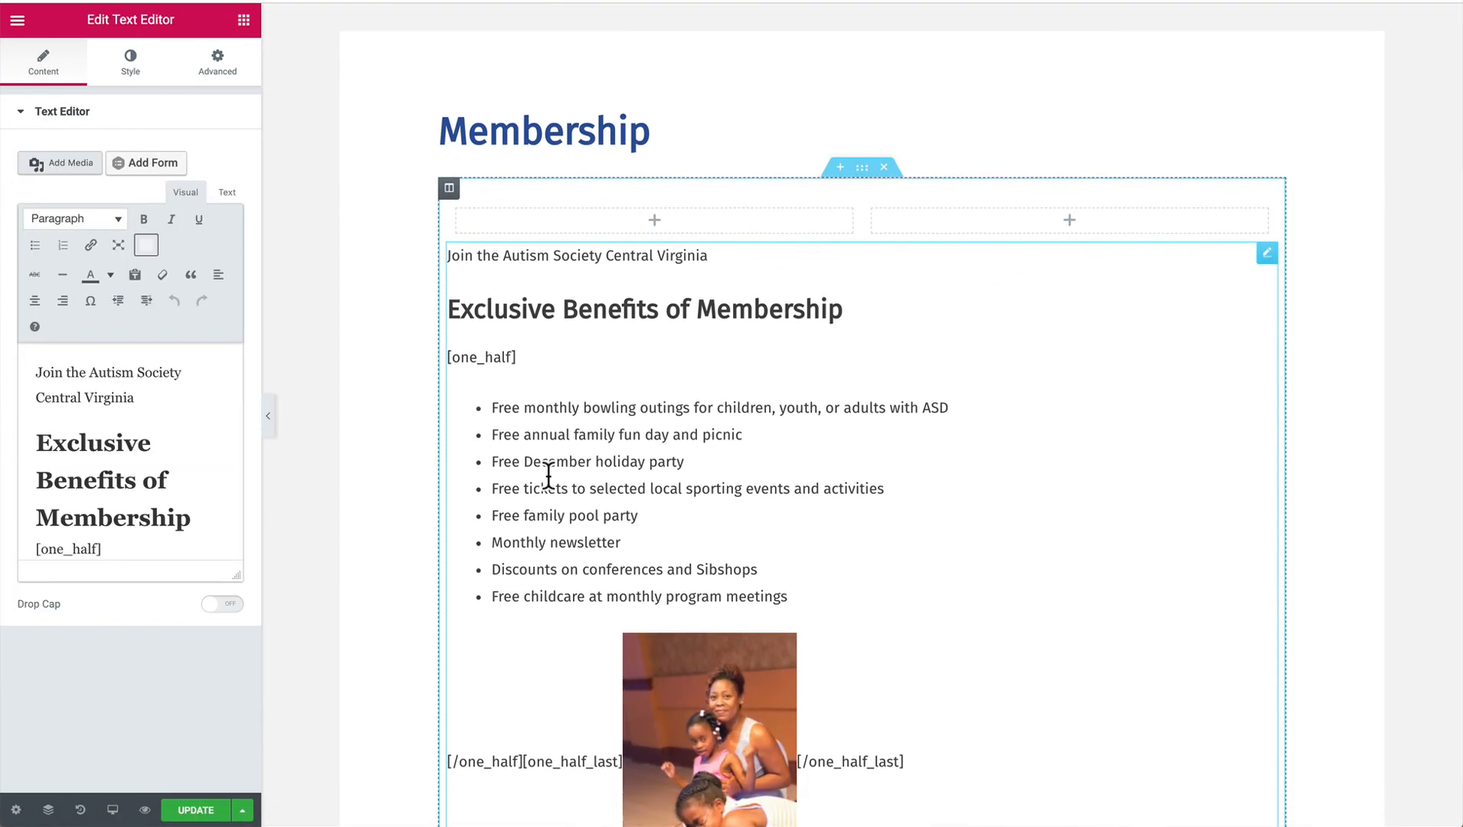
{"action": "scroll", "coordinate": [548, 475], "scroll_direction": "down", "scroll_amount": 3}
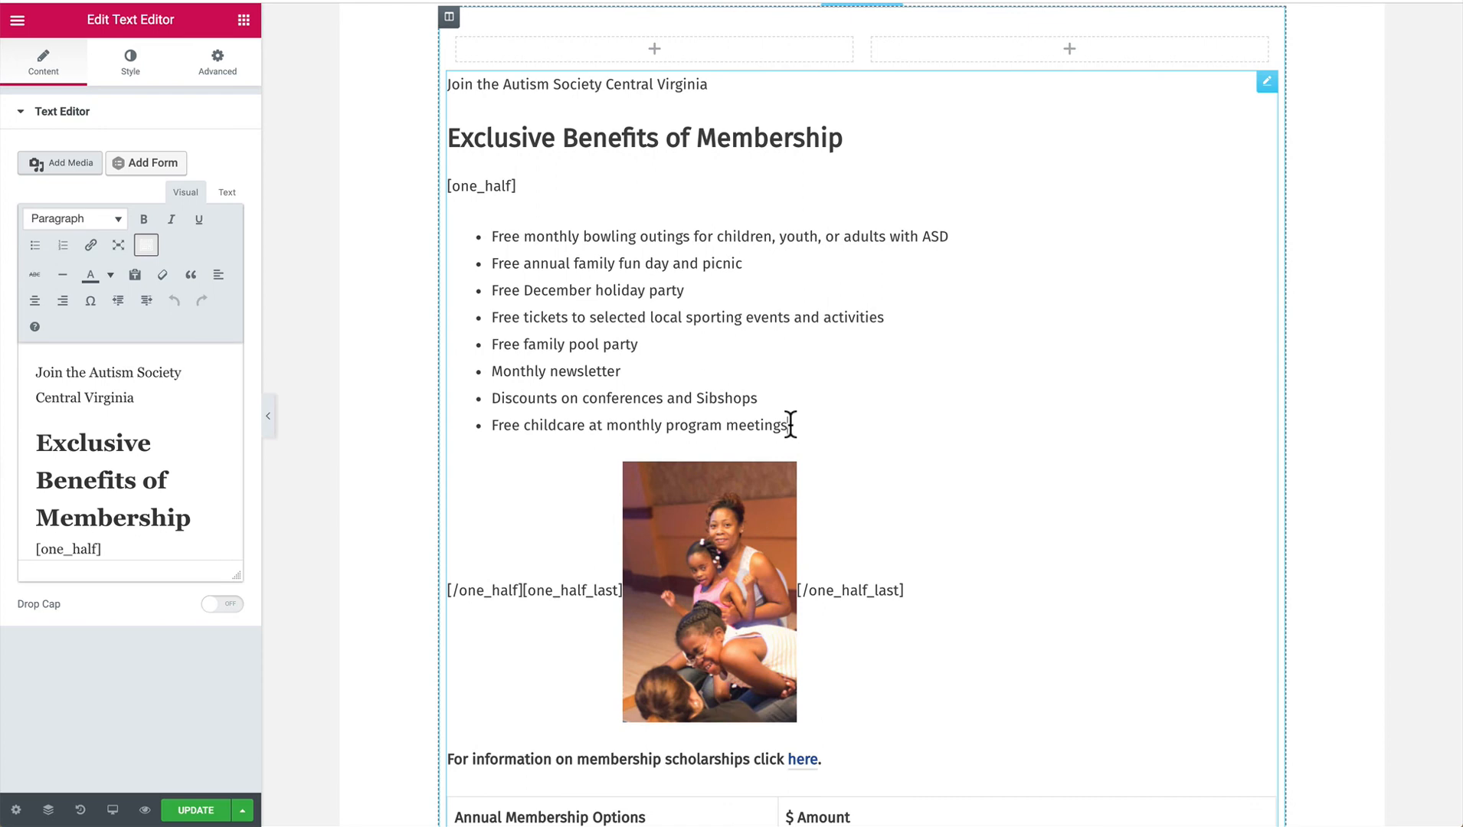
{"action": "left_click_drag", "start_coordinate": [790, 425], "coordinate": [491, 232]}
{"action": "key", "text": "ctrl+c"}
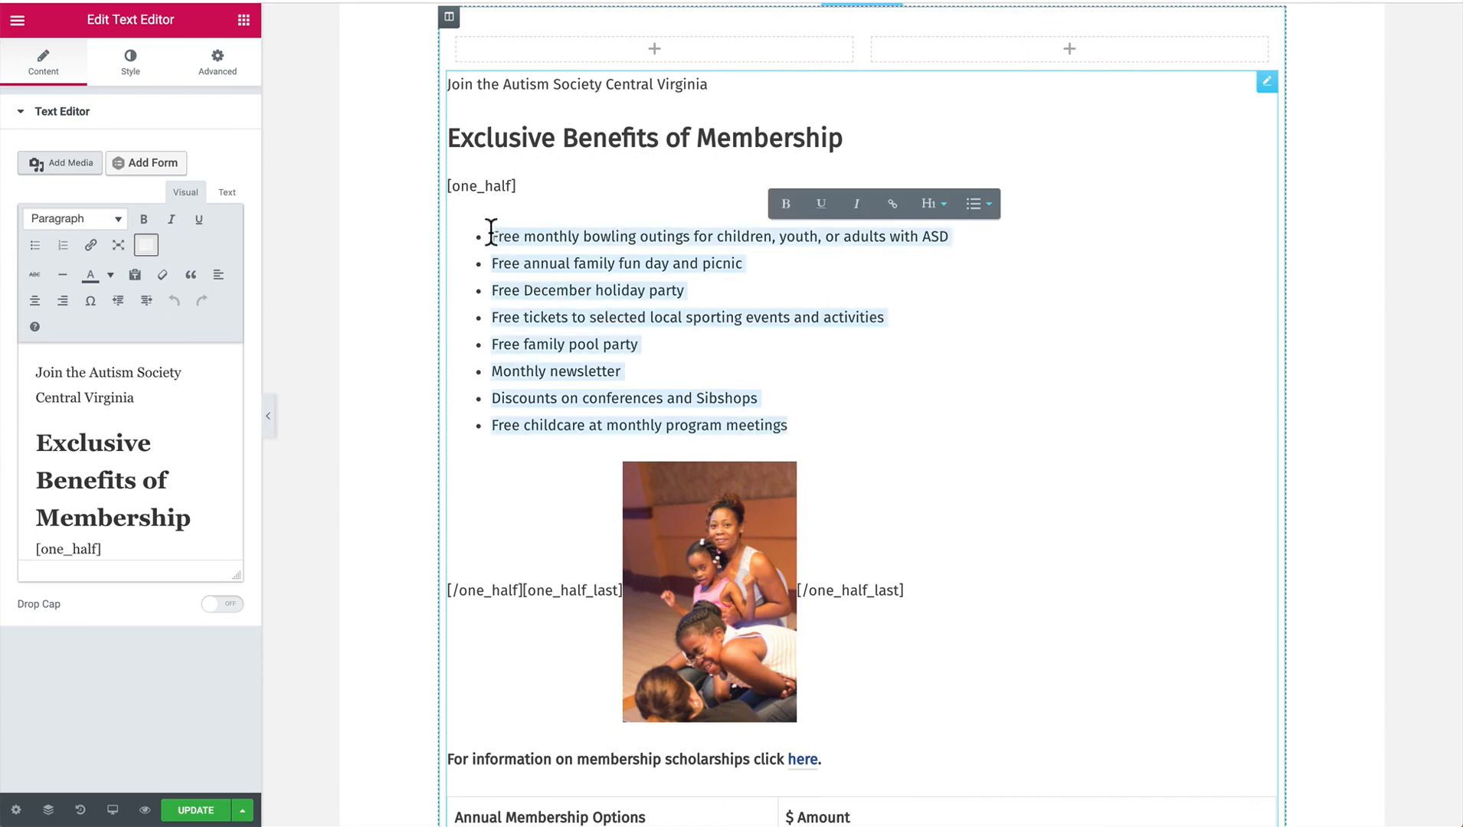
Add a Text Editor widget to the inner section's first column and replace its placeholder text with the copied benefits list.
{"action": "scroll", "coordinate": [490, 234], "scroll_direction": "up", "scroll_amount": 3}
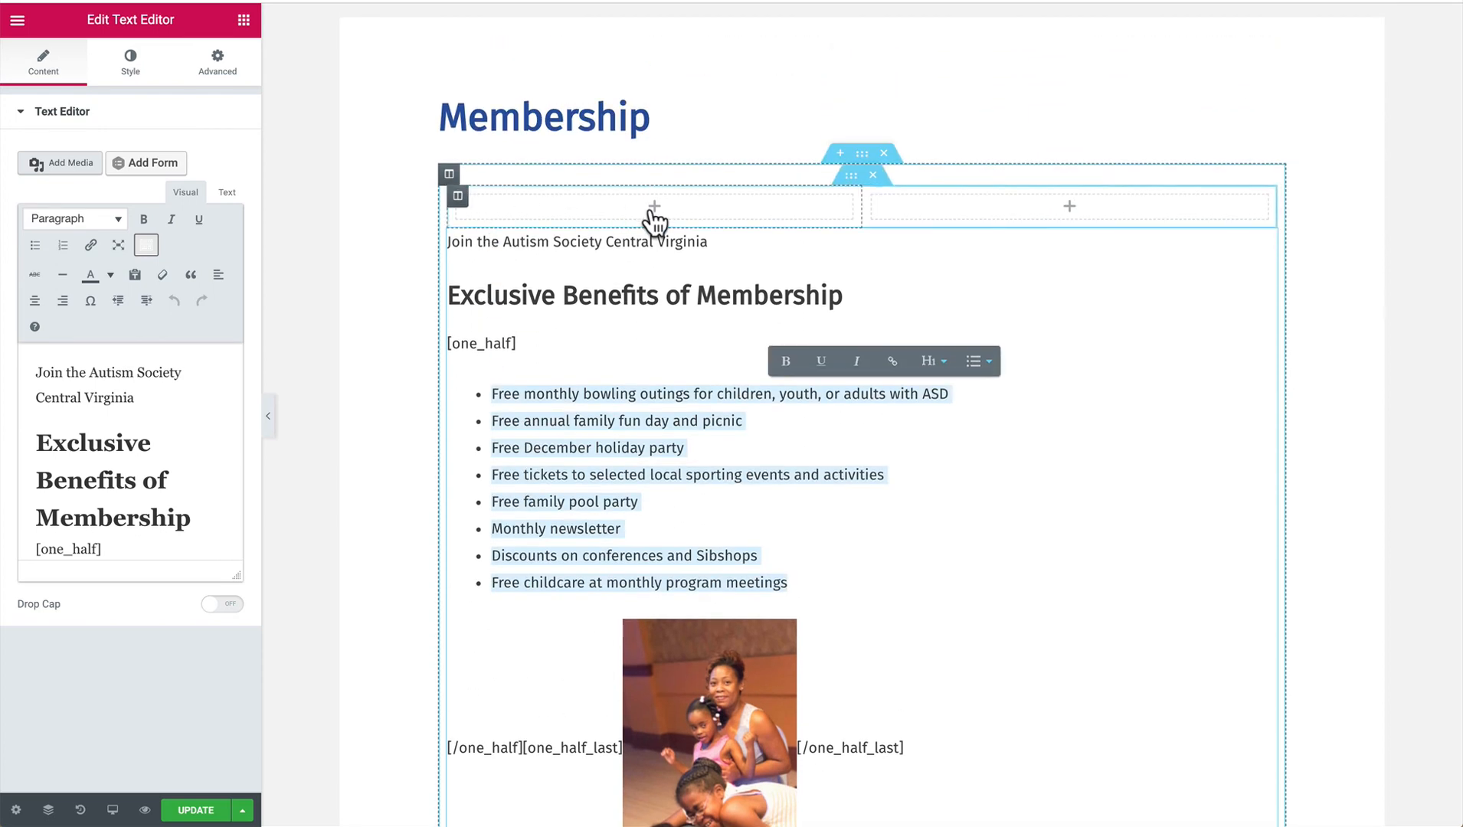
{"action": "left_click", "coordinate": [654, 214]}
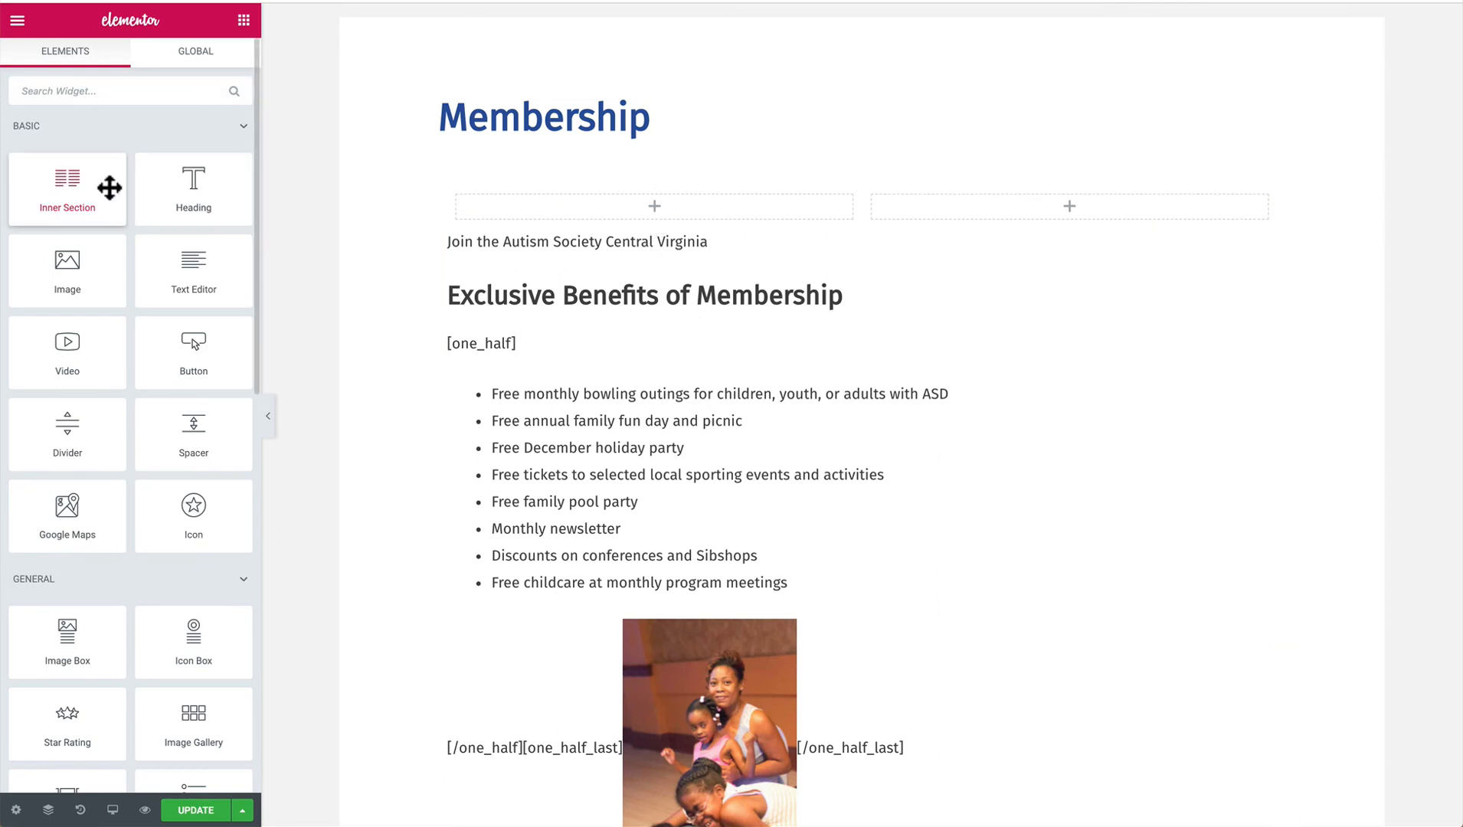
{"action": "left_click_drag", "start_coordinate": [186, 264], "coordinate": [690, 194]}
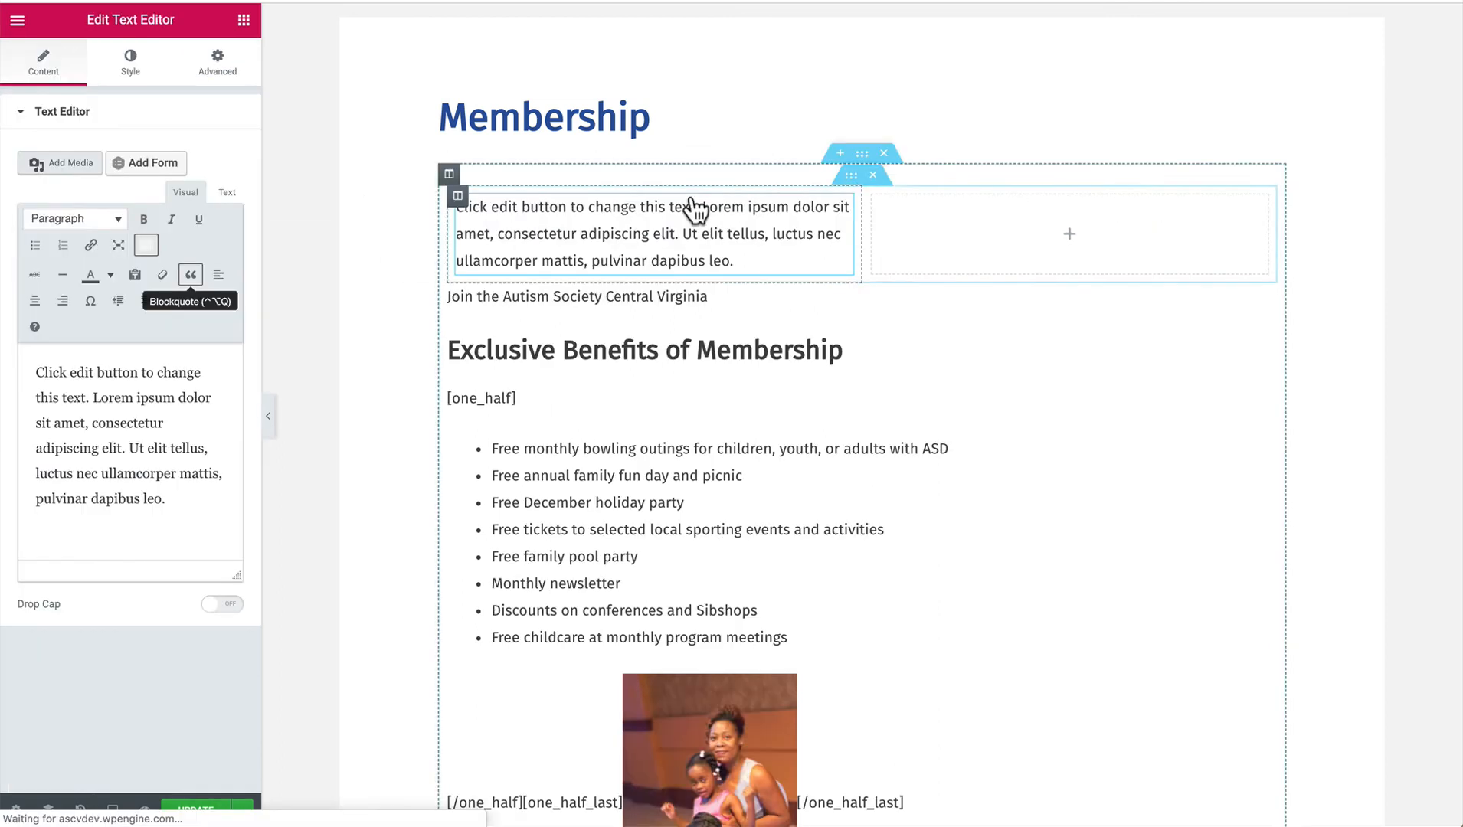
{"action": "triple_click", "coordinate": [596, 248]}
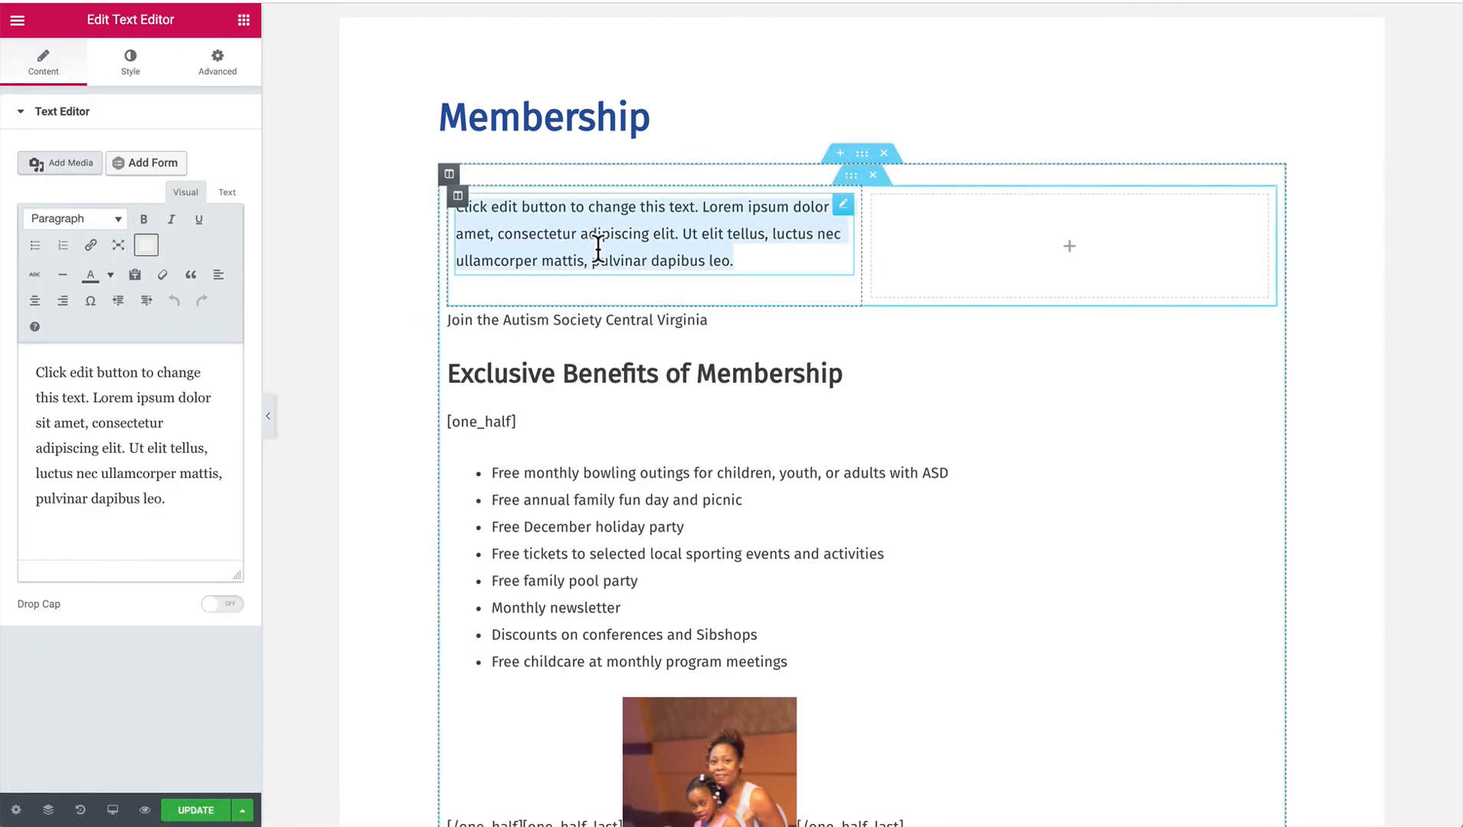
{"action": "key", "text": "ctrl+v"}
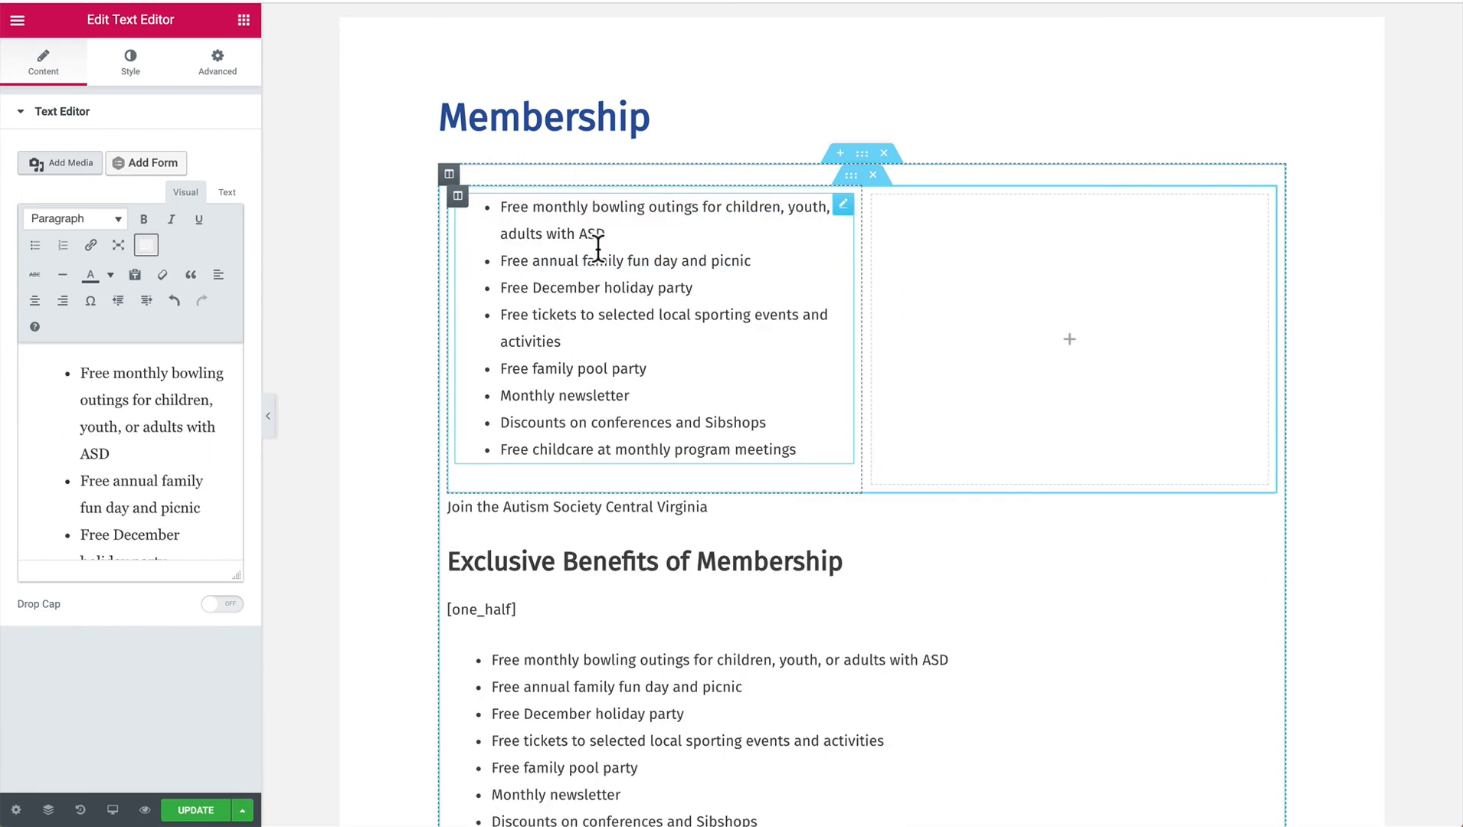
Locate and select the original family photo within the existing membership text block to check which image is used.
{"action": "scroll", "coordinate": [685, 335], "scroll_direction": "down", "scroll_amount": 5}
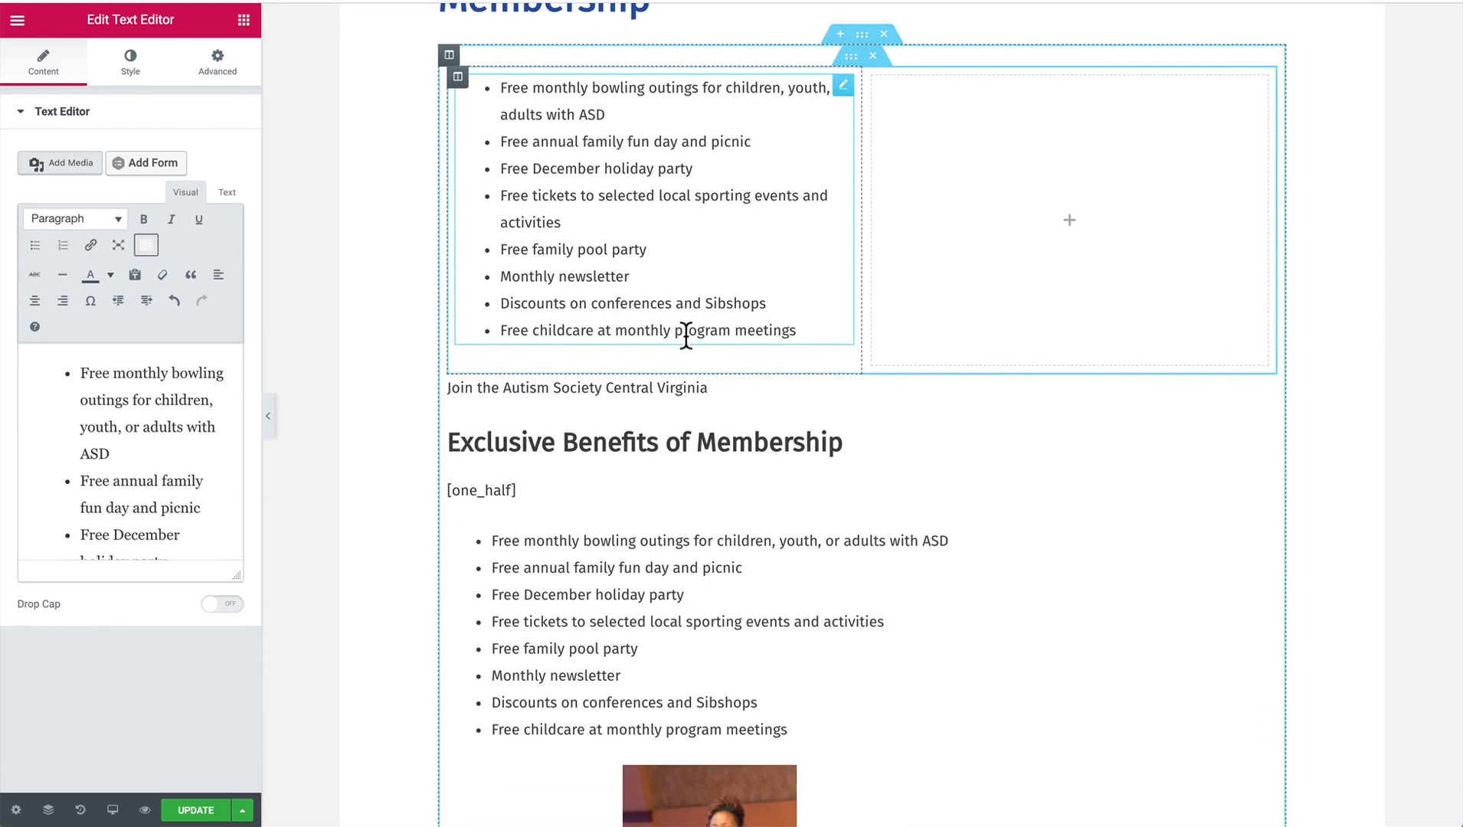
{"action": "scroll", "coordinate": [685, 341], "scroll_direction": "down", "scroll_amount": 3}
{"action": "left_click", "coordinate": [723, 490]}
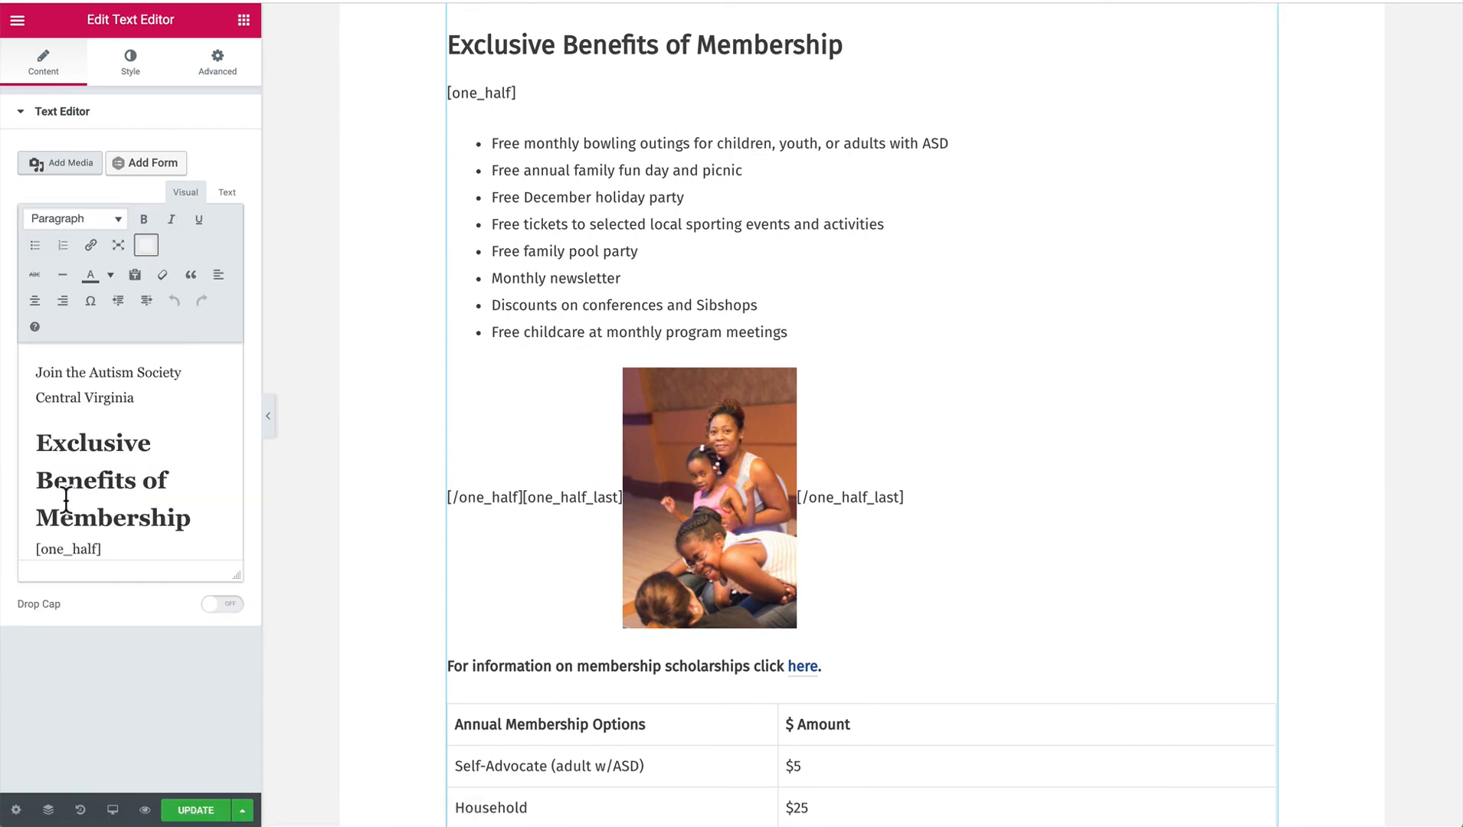
{"action": "scroll", "coordinate": [66, 500], "scroll_direction": "down", "scroll_amount": 3}
{"action": "scroll", "coordinate": [65, 499], "scroll_direction": "down", "scroll_amount": 10}
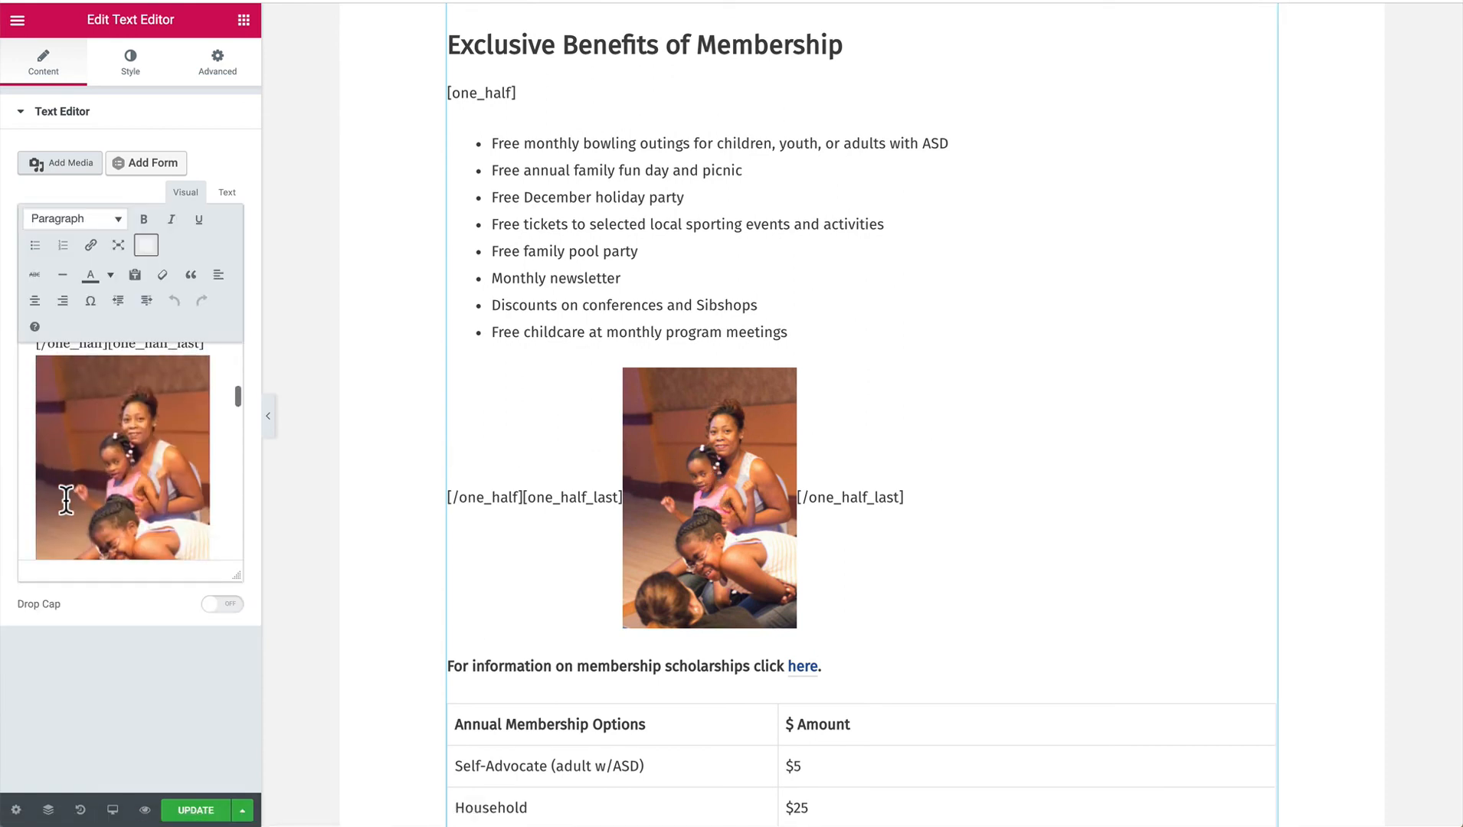
{"action": "left_click", "coordinate": [112, 471]}
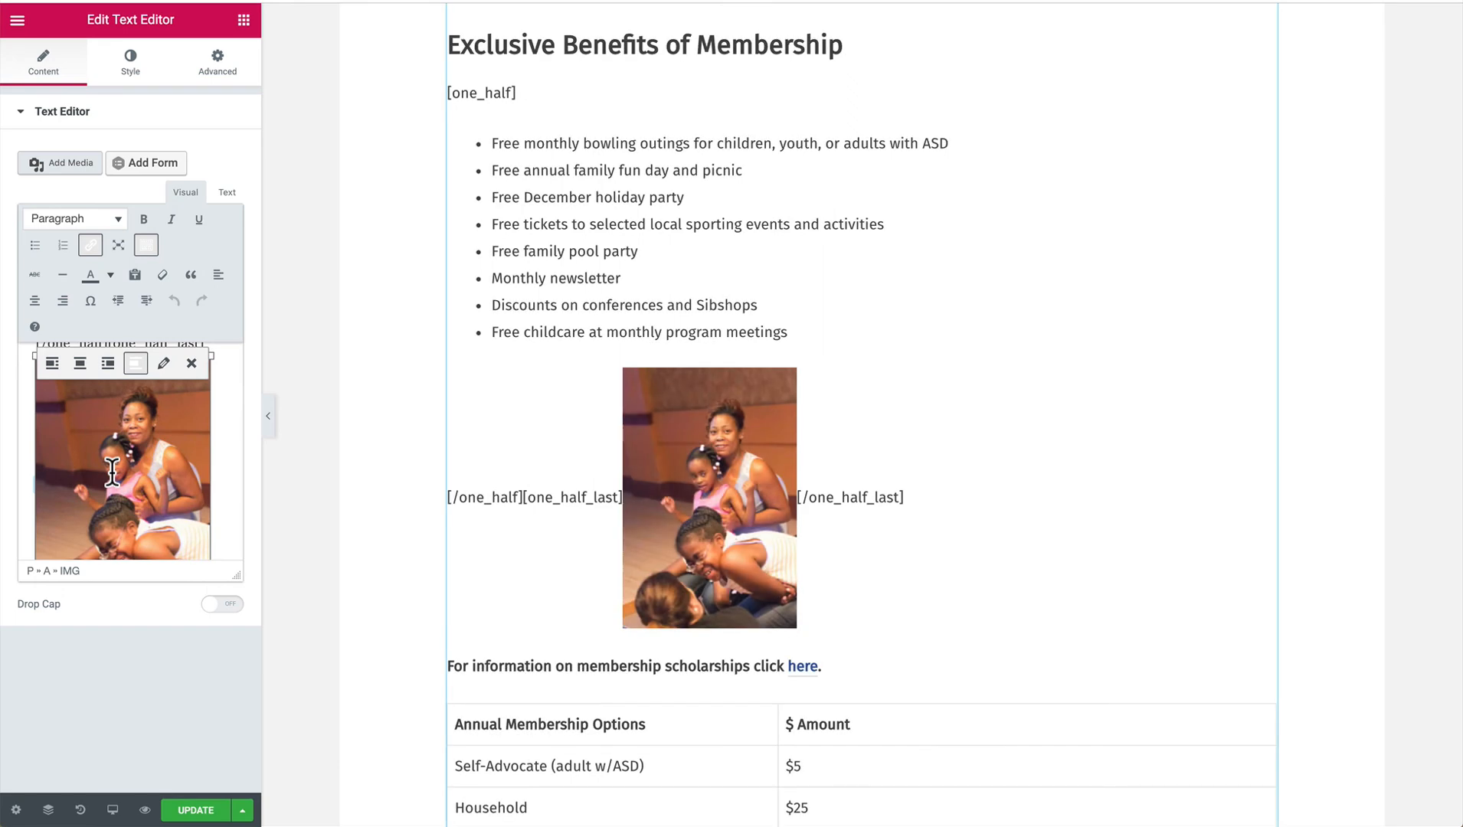
{"action": "scroll", "coordinate": [675, 418], "scroll_direction": "up", "scroll_amount": 7}
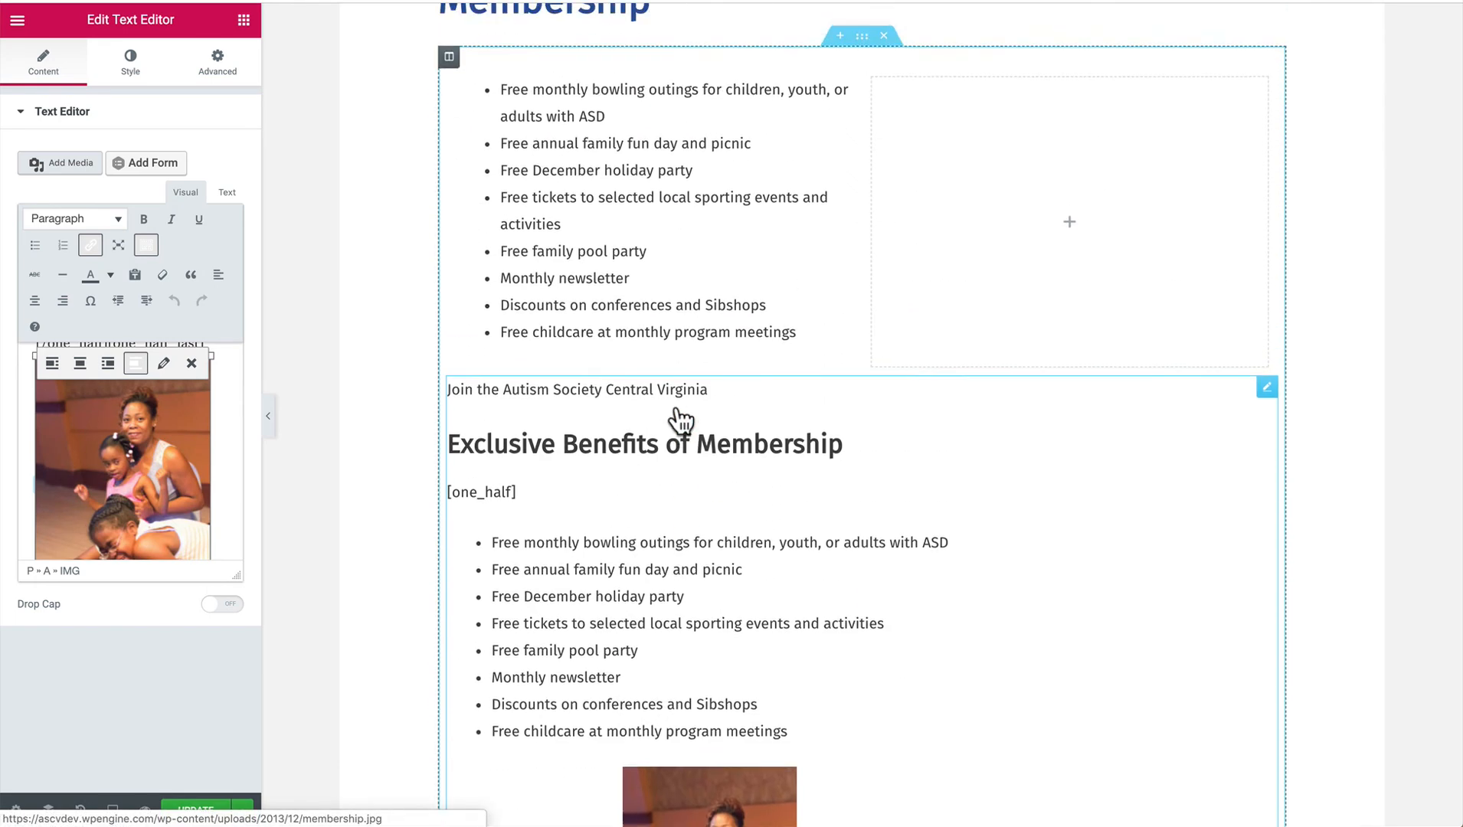
Add an Image widget to the inner section's empty second column and open the media library for it.
{"action": "left_click", "coordinate": [1071, 360]}
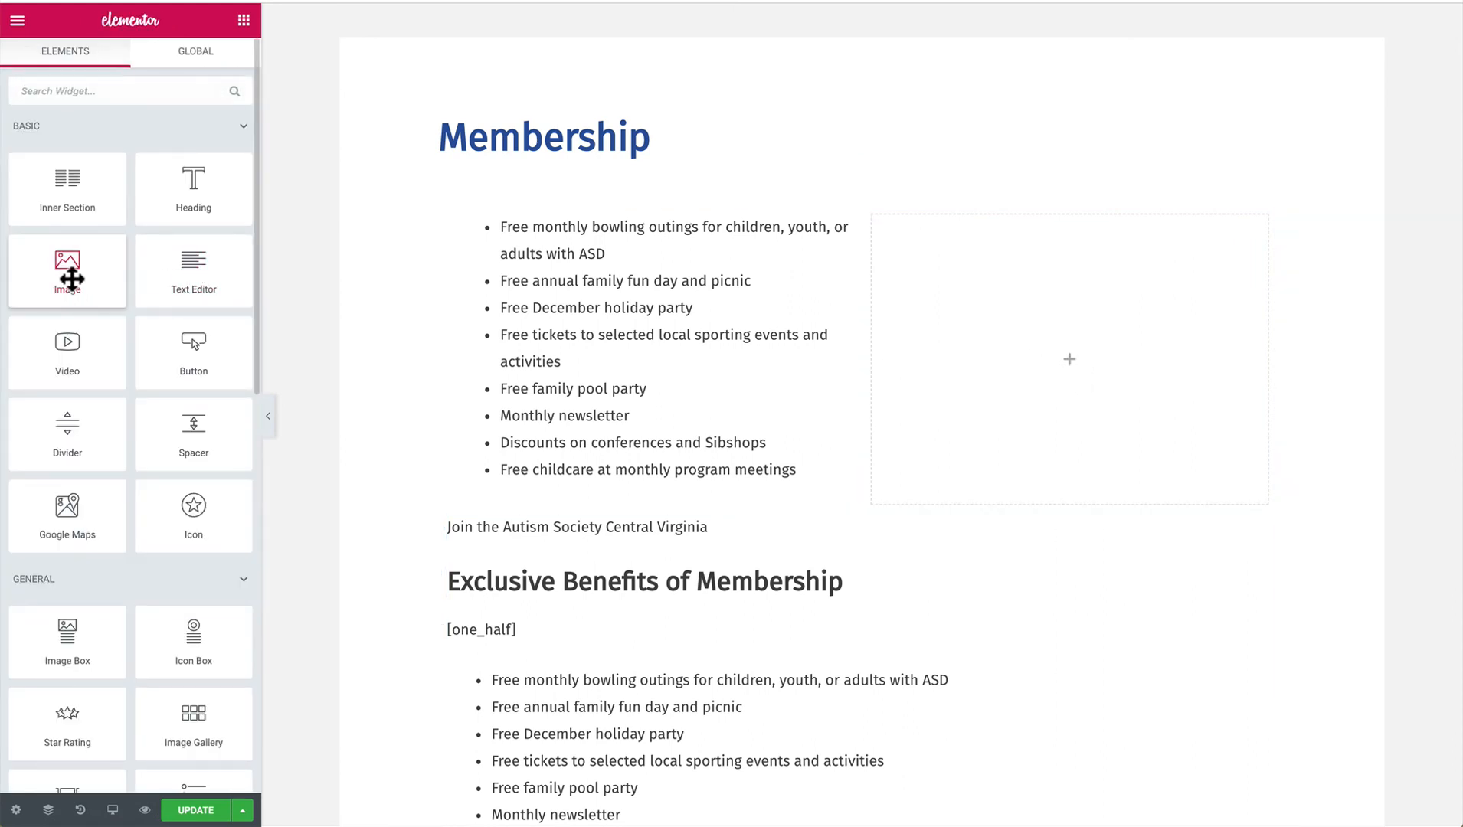
{"action": "left_click_drag", "start_coordinate": [70, 276], "coordinate": [1090, 335]}
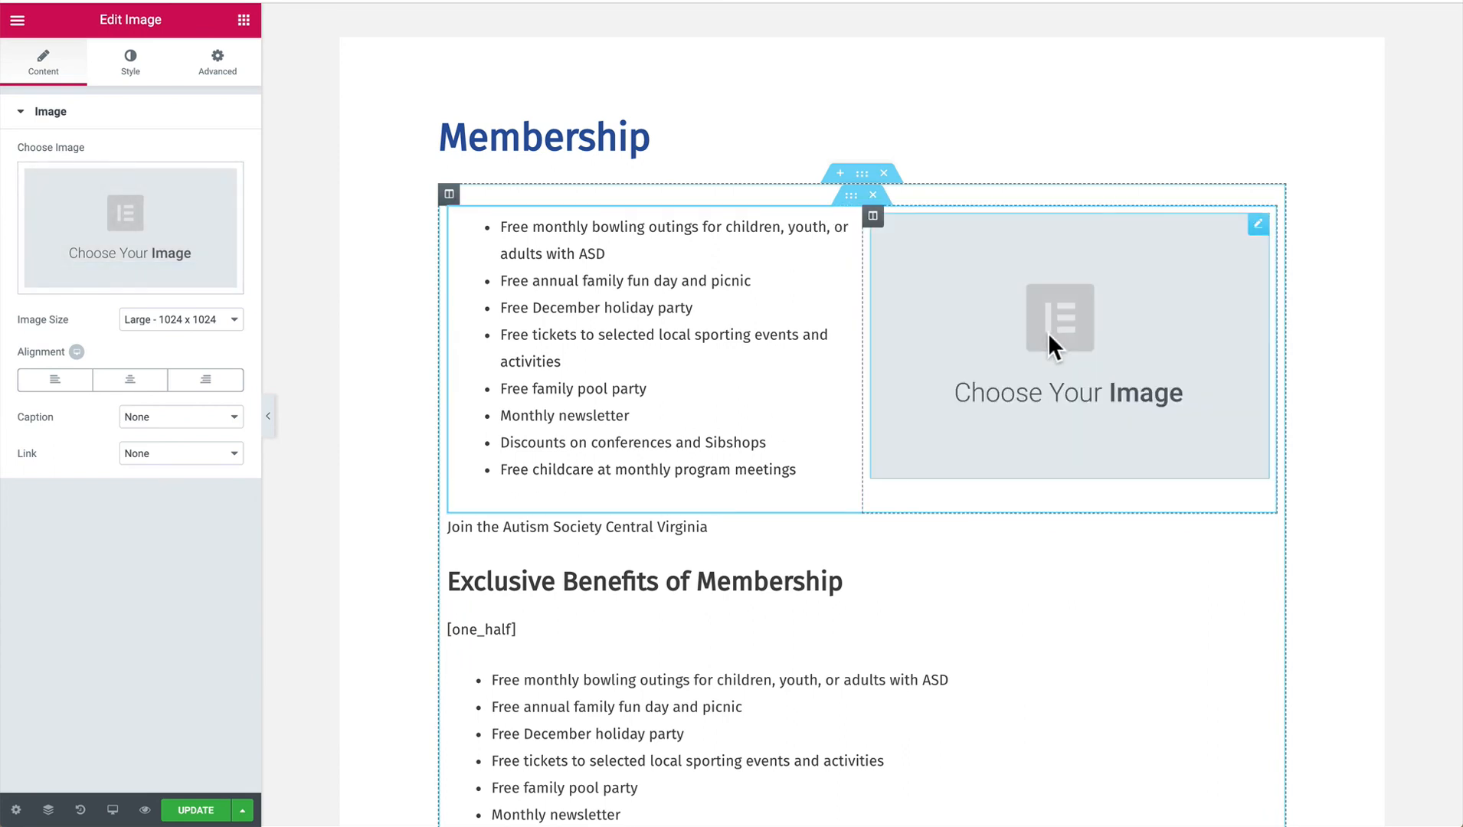
{"action": "left_click", "coordinate": [123, 223]}
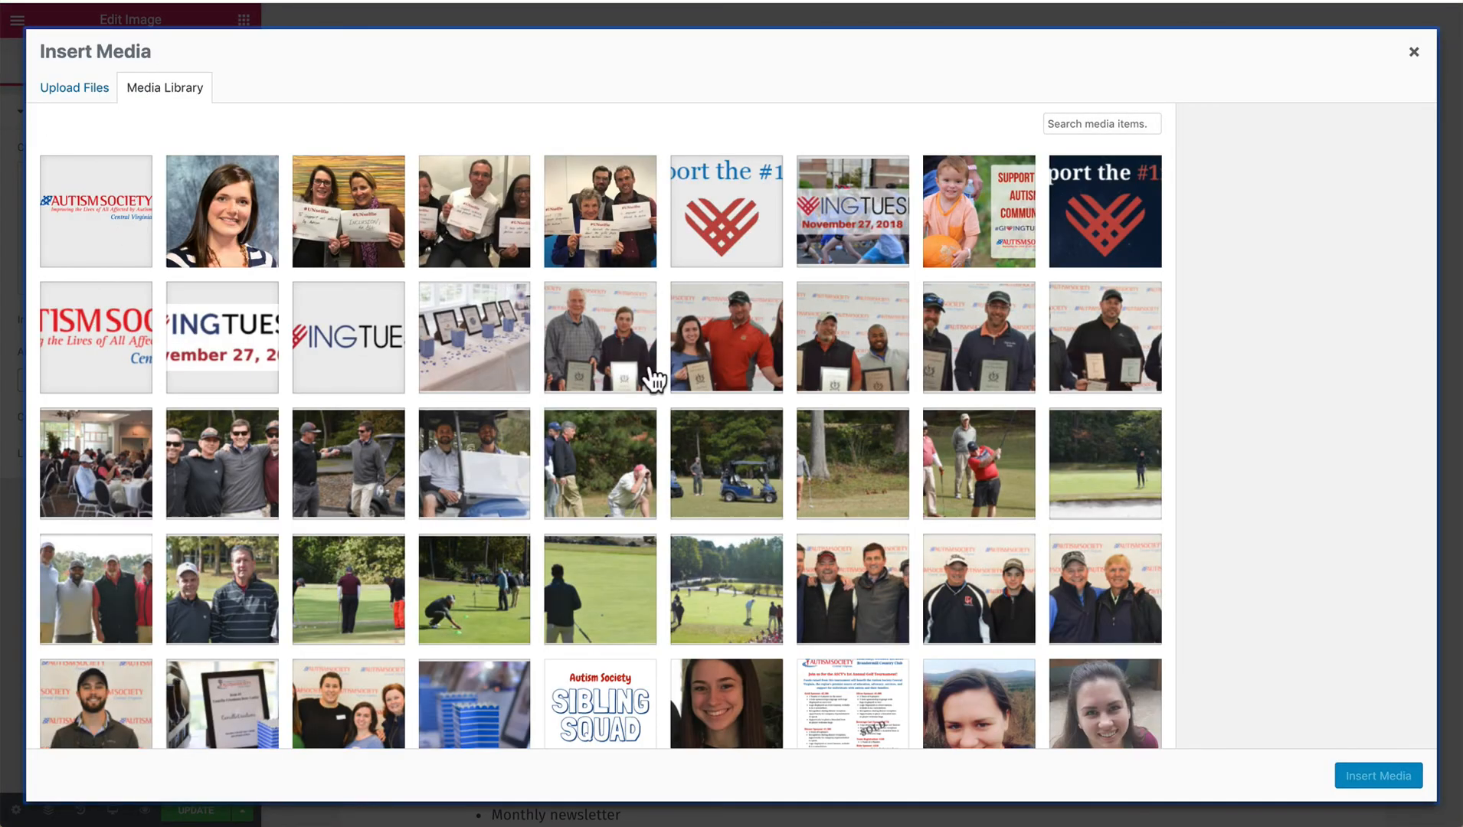
Insert the 545 × 703 outdoor portrait of a dark-haired woman from the media library and set its image size to Medium - 300 x 300.
{"action": "scroll", "coordinate": [652, 377], "scroll_direction": "down", "scroll_amount": 2}
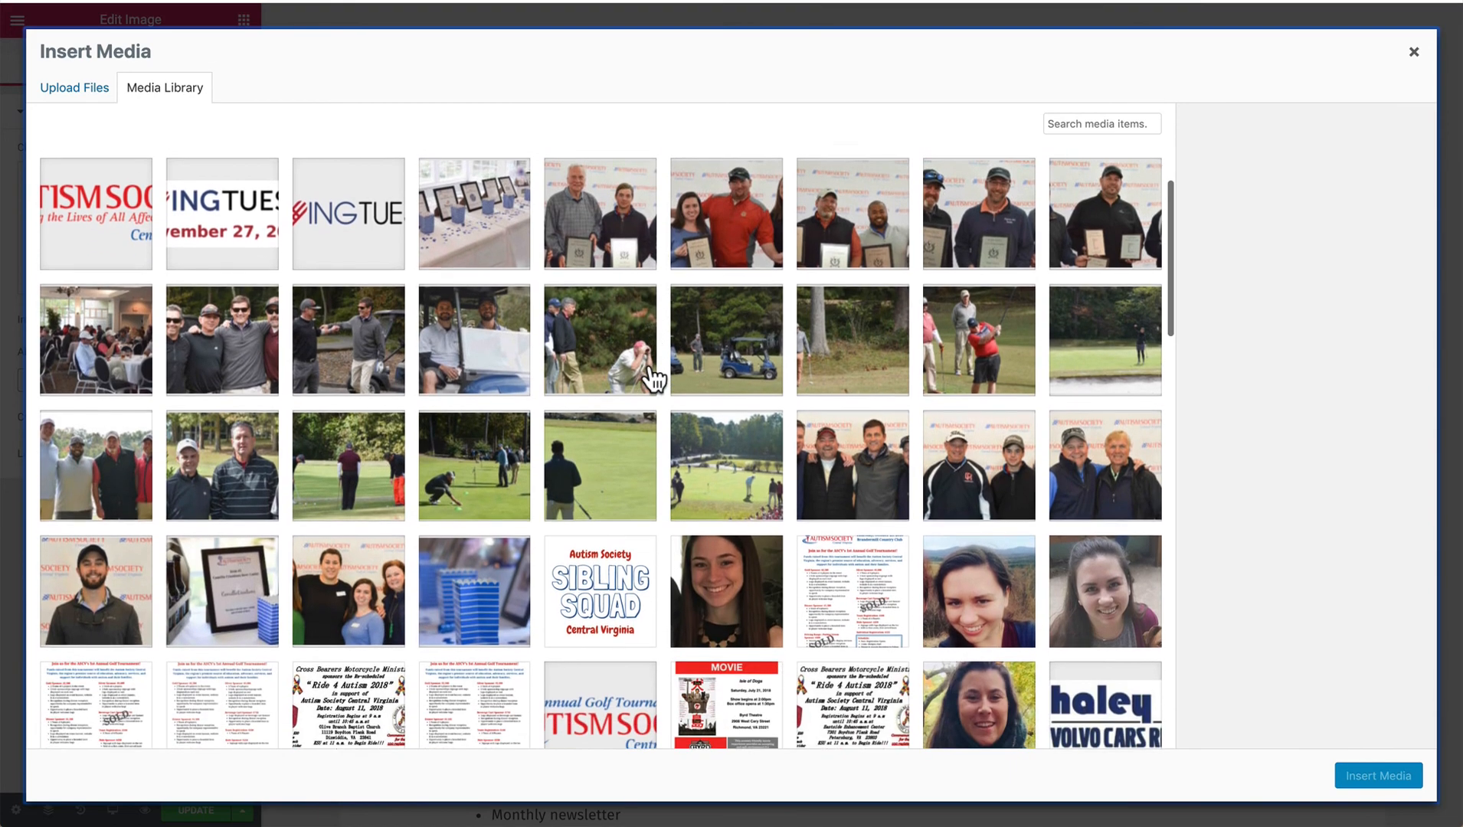
{"action": "left_click", "coordinate": [108, 359]}
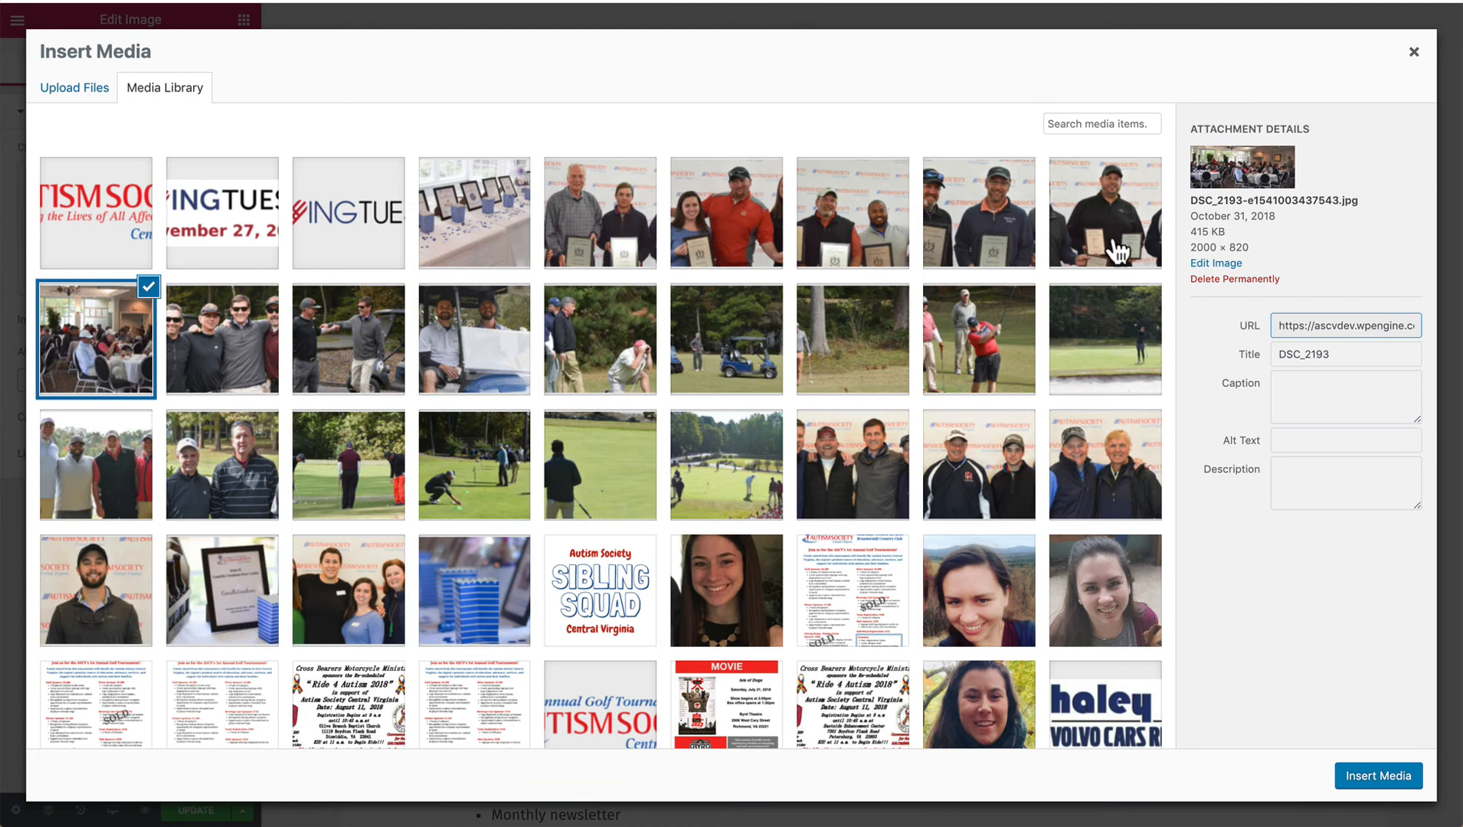
{"action": "left_click", "coordinate": [988, 218]}
{"action": "left_click", "coordinate": [938, 337]}
{"action": "left_click", "coordinate": [873, 350]}
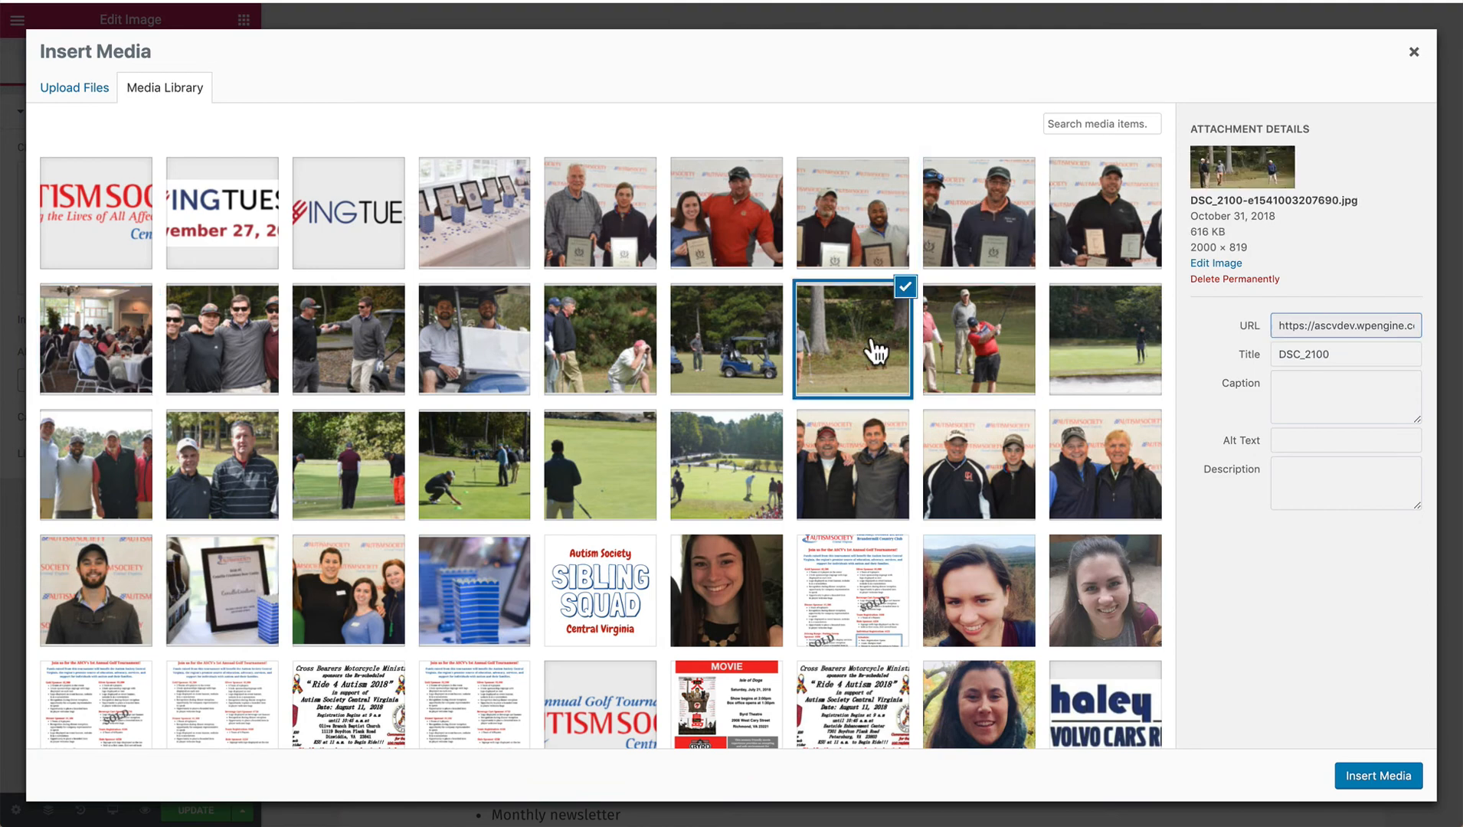
{"action": "left_click", "coordinate": [749, 351]}
{"action": "left_click", "coordinate": [742, 472]}
{"action": "scroll", "coordinate": [741, 475], "scroll_direction": "down", "scroll_amount": 2}
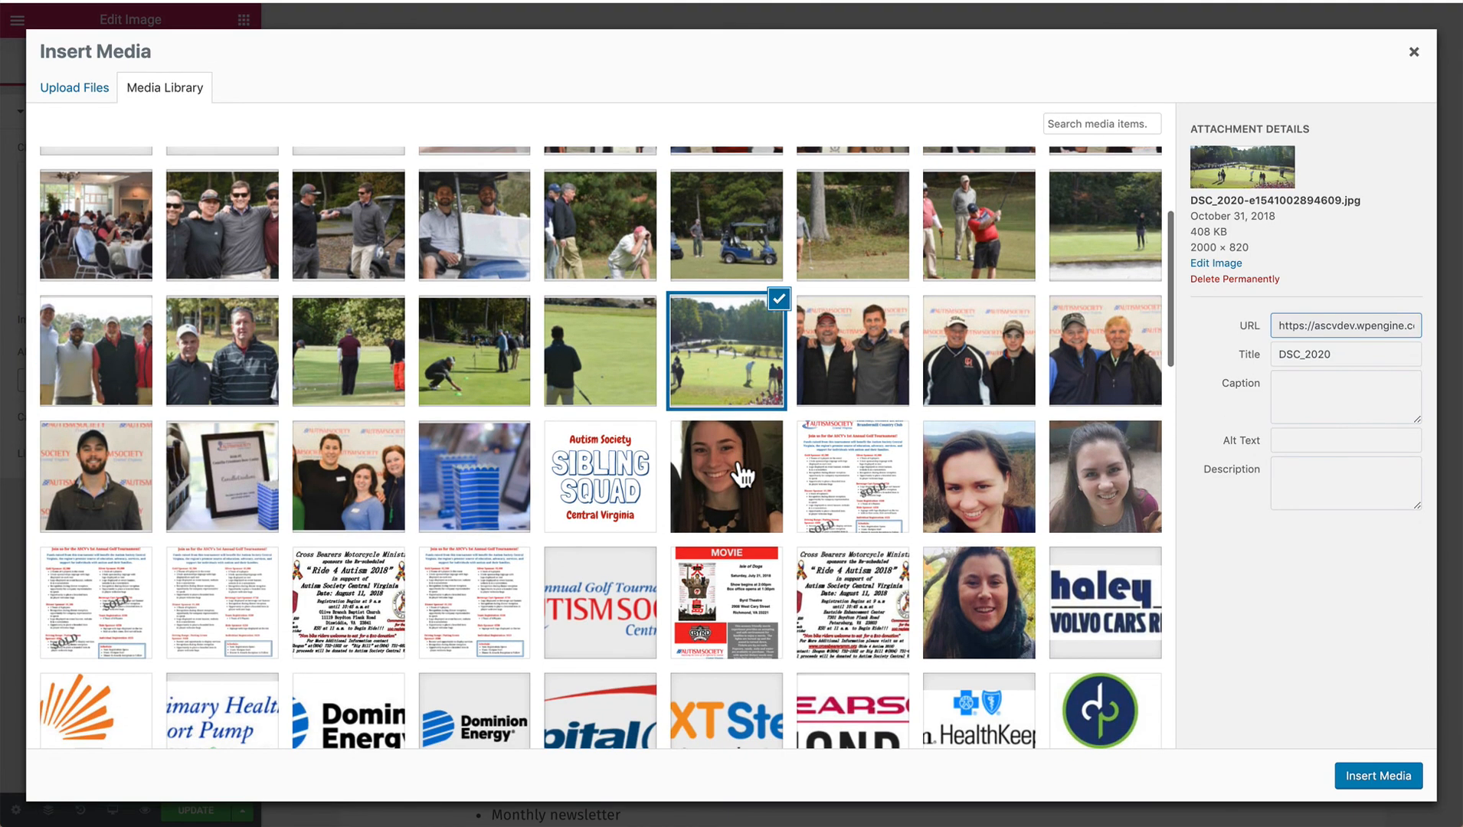
{"action": "left_click", "coordinate": [741, 473]}
{"action": "left_click", "coordinate": [1018, 468]}
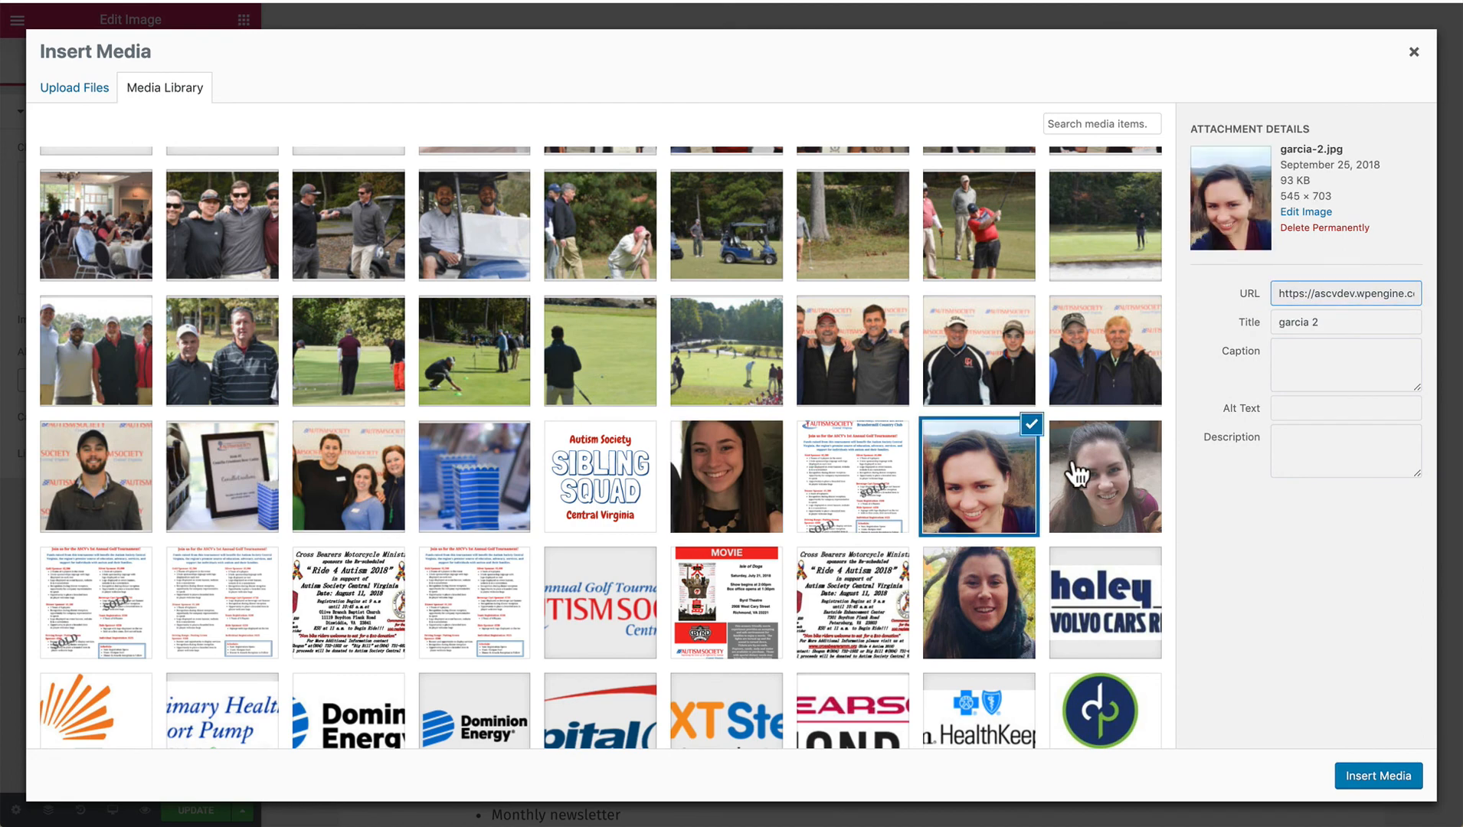
{"action": "left_click", "coordinate": [1373, 778]}
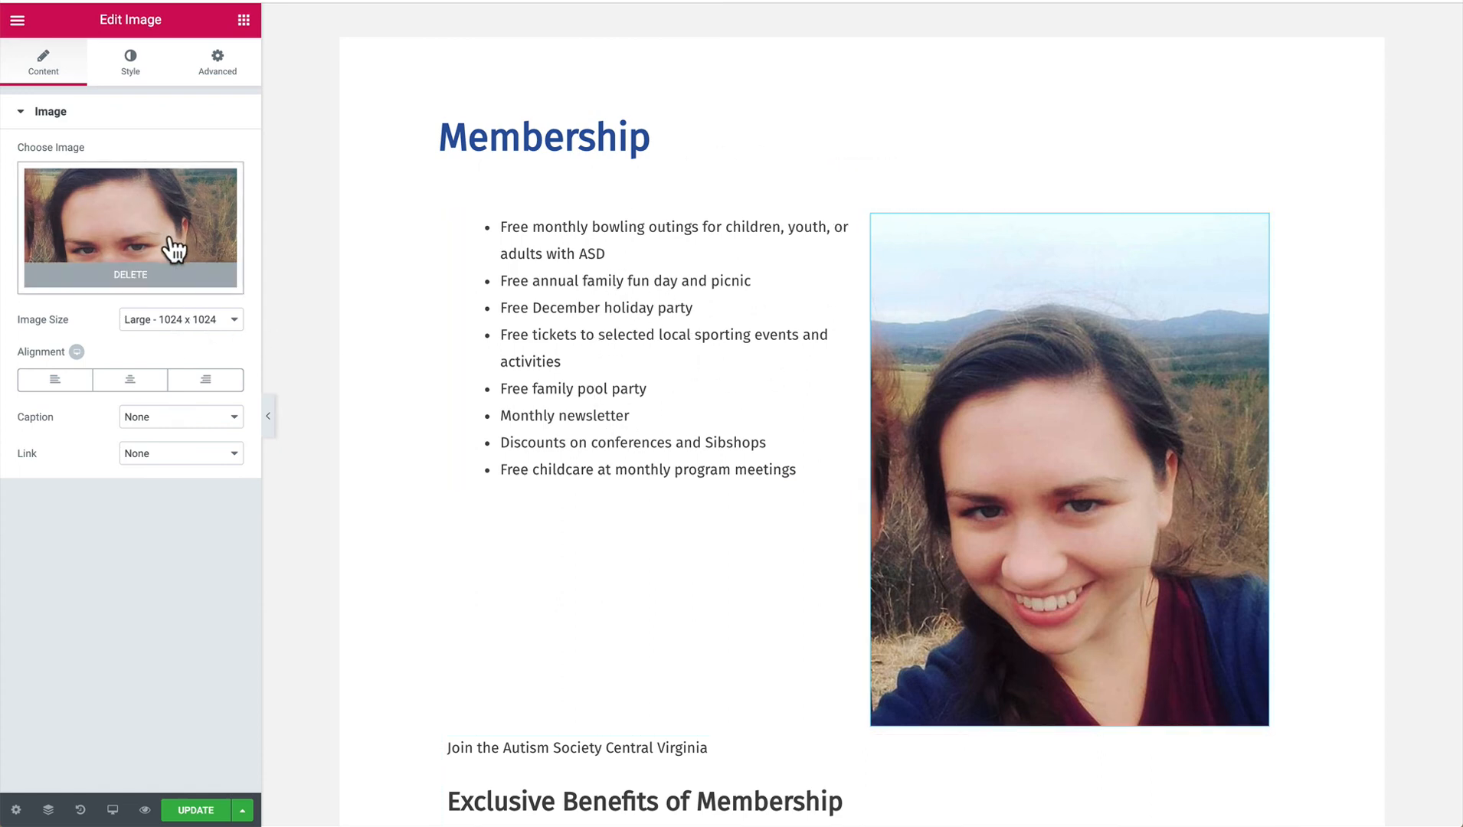
{"action": "left_click", "coordinate": [182, 329]}
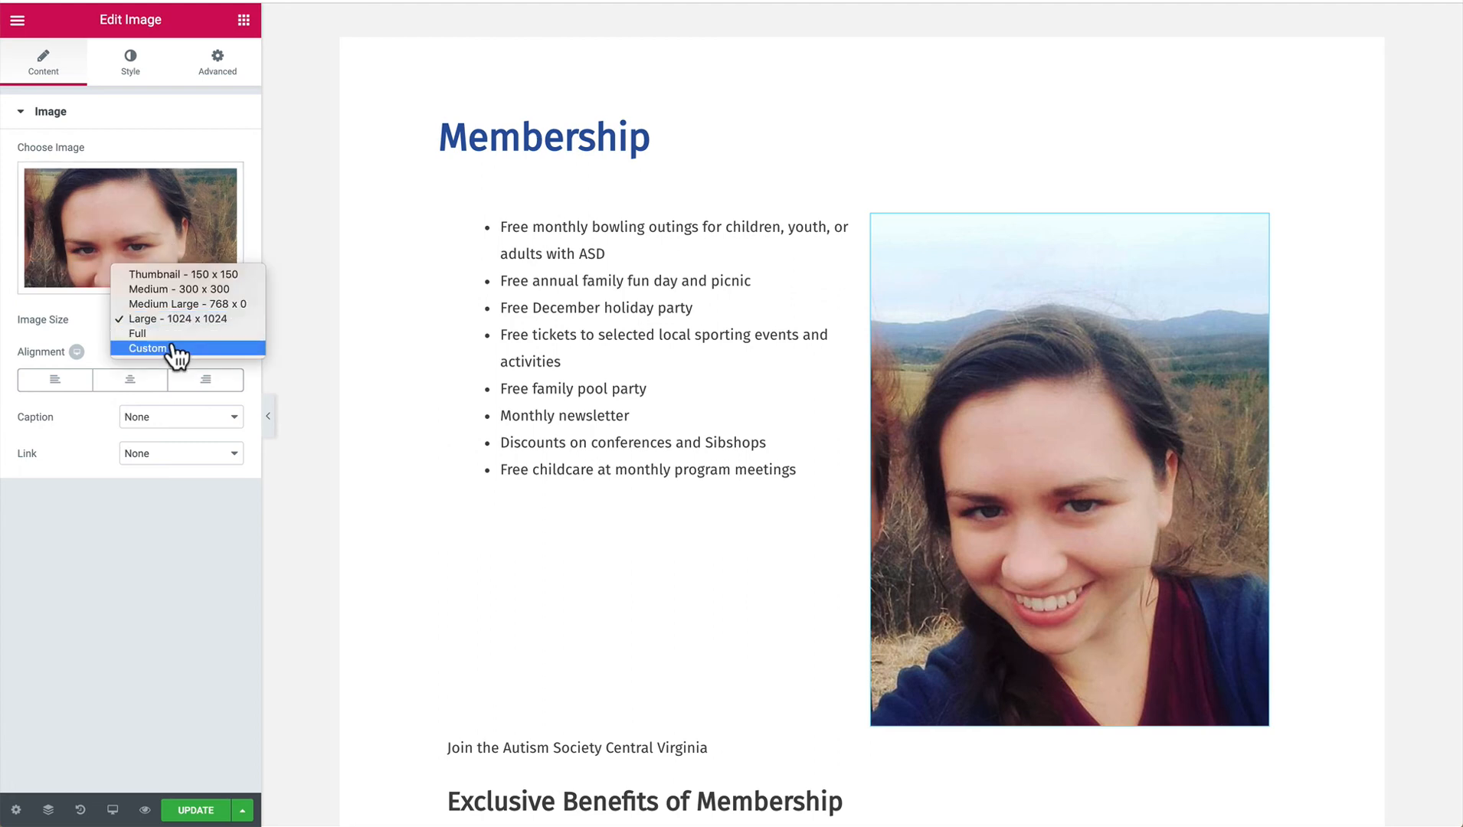
{"action": "left_click", "coordinate": [203, 290]}
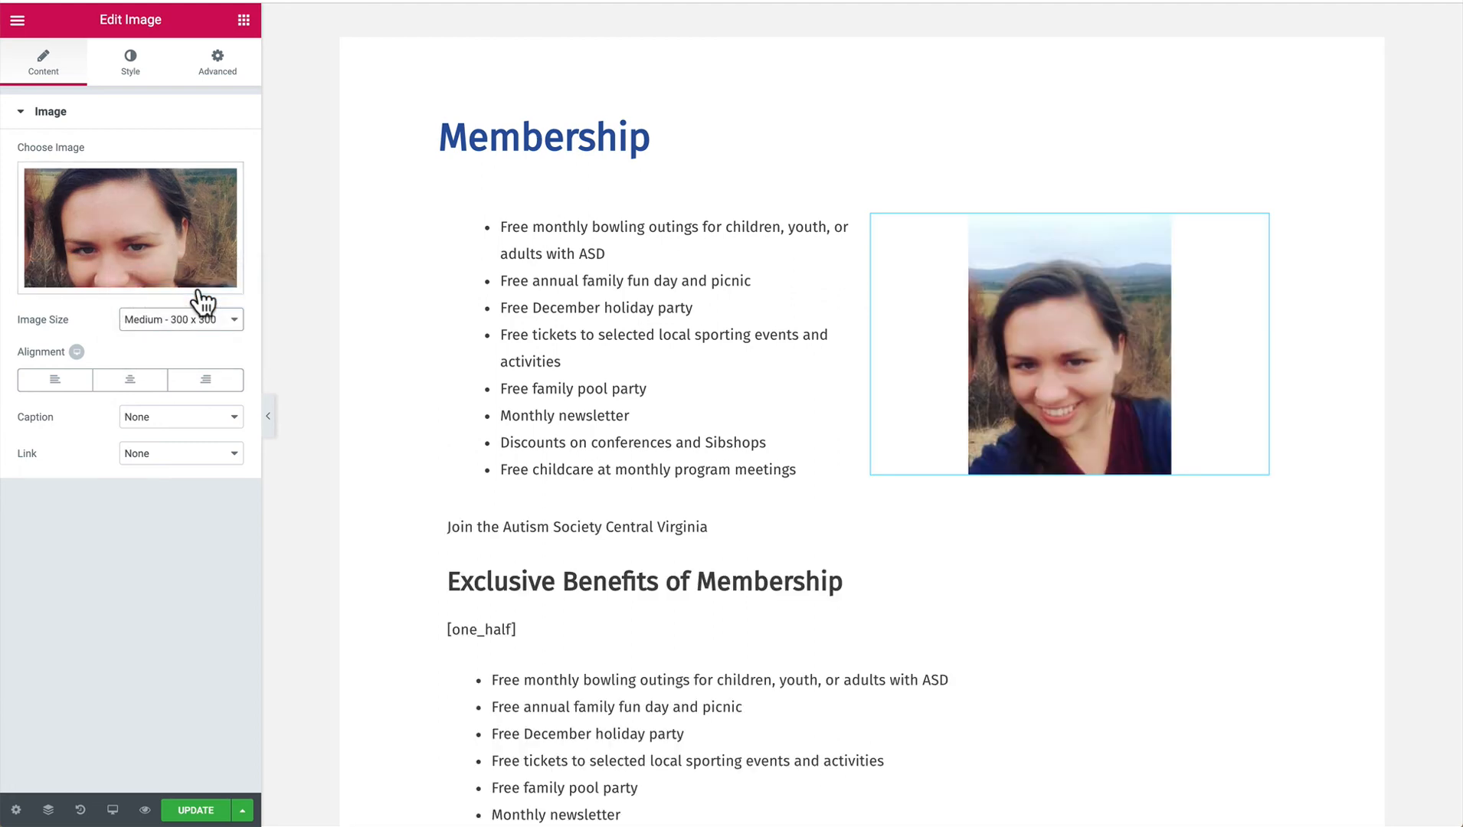